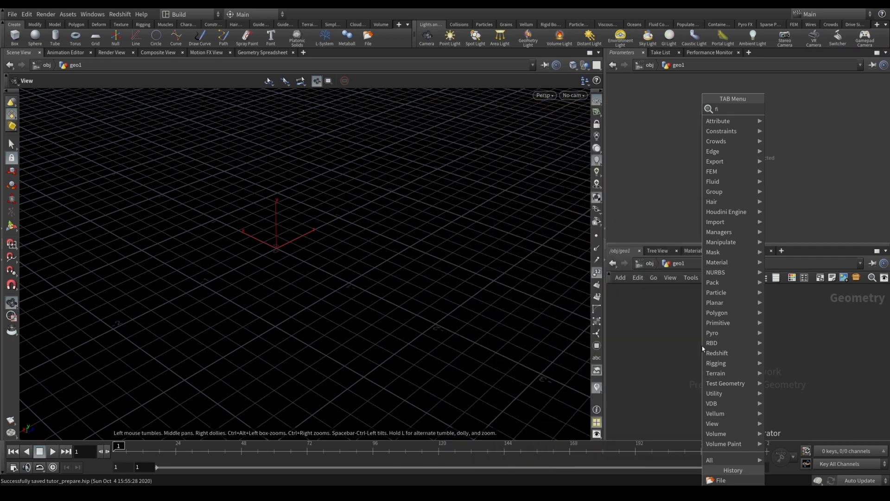
Step: Add a File node to the geometry network and load agm.FBX from the import folder
key(Return)
click(703, 348)
drag(713, 351, 727, 347)
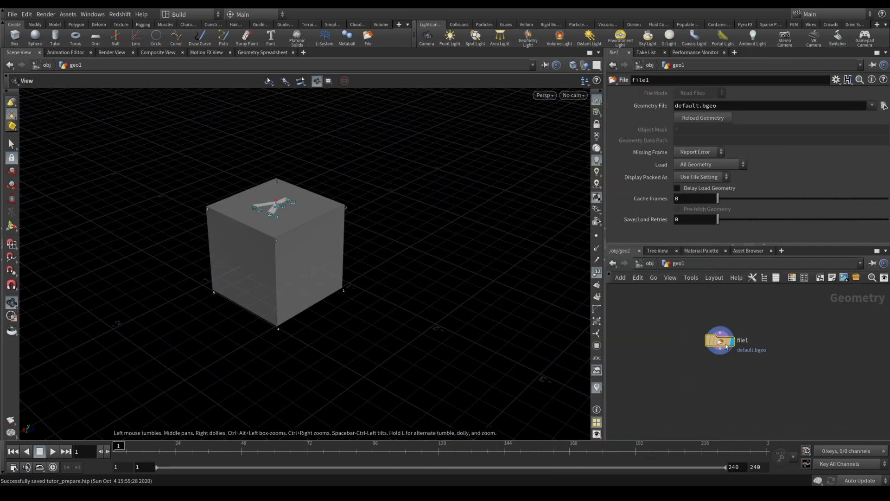
click(884, 106)
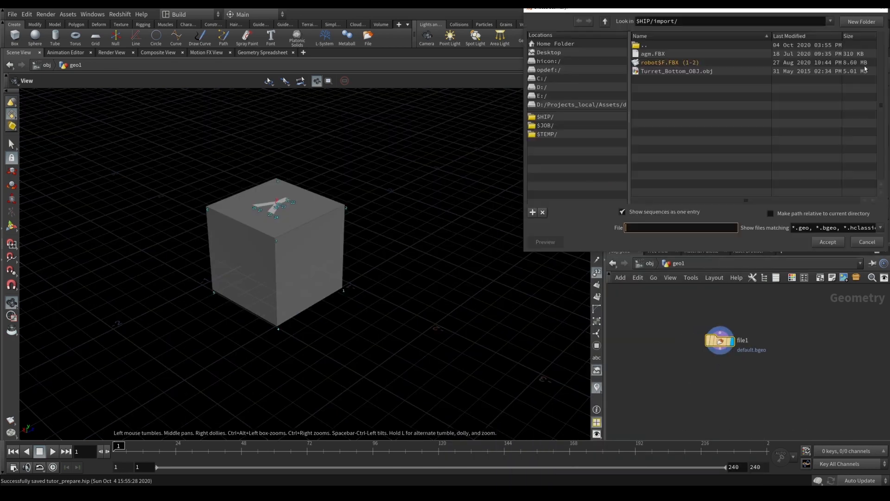
double_click(650, 54)
key(g)
drag(290, 249, 302, 274)
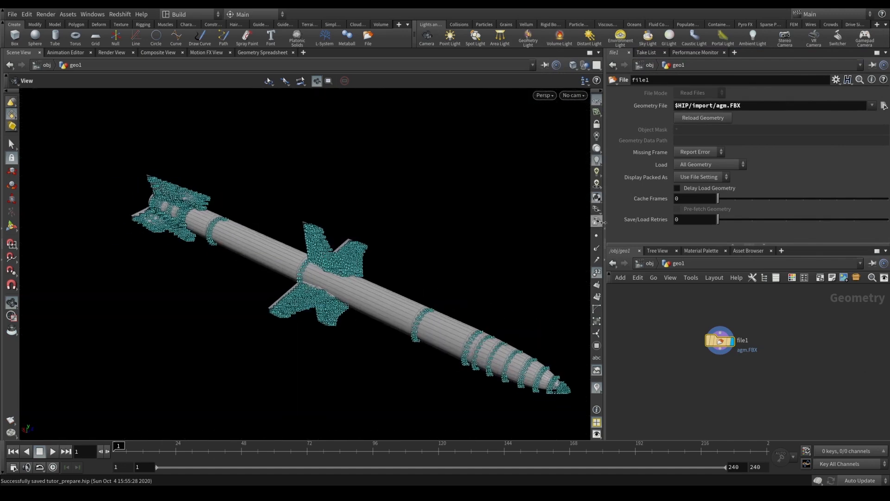
Step: Turn off the point number display in the viewport and check the missile model in wireframe
click(595, 277)
middle_drag(343, 258, 320, 242)
scroll(319, 242, down, 2)
mouse_move(312, 250)
mouse_down()
mouse_move(282, 260)
mouse_move(345, 269)
mouse_up()
key(w)
key(w)
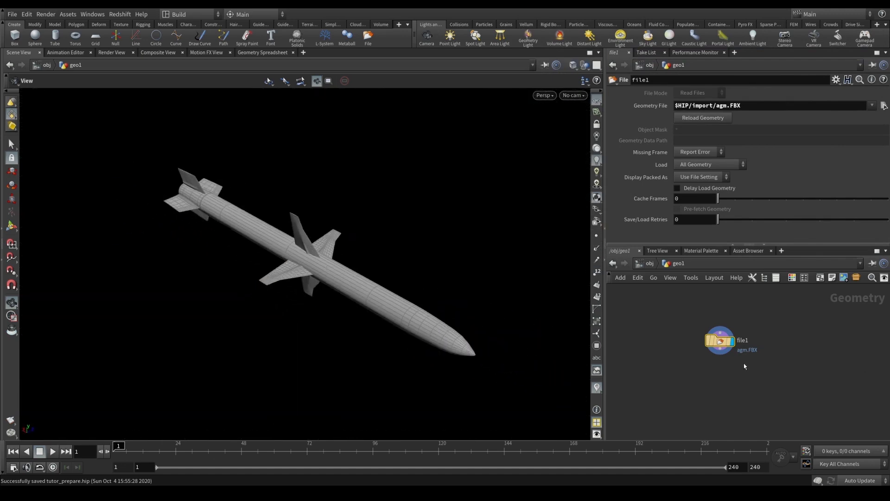
Step: Inspect the imported geometry's attributes and connect an Attribute Delete node after file1, displaying its output
middle_click(721, 344)
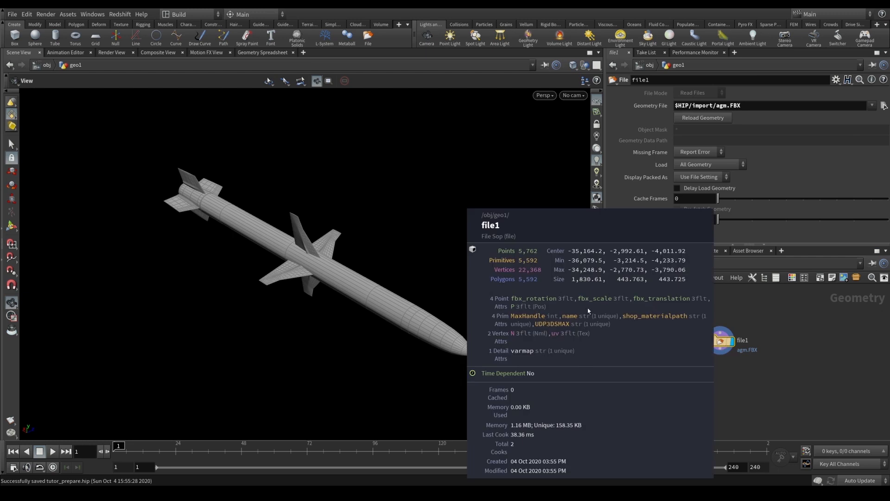
key(Tab)
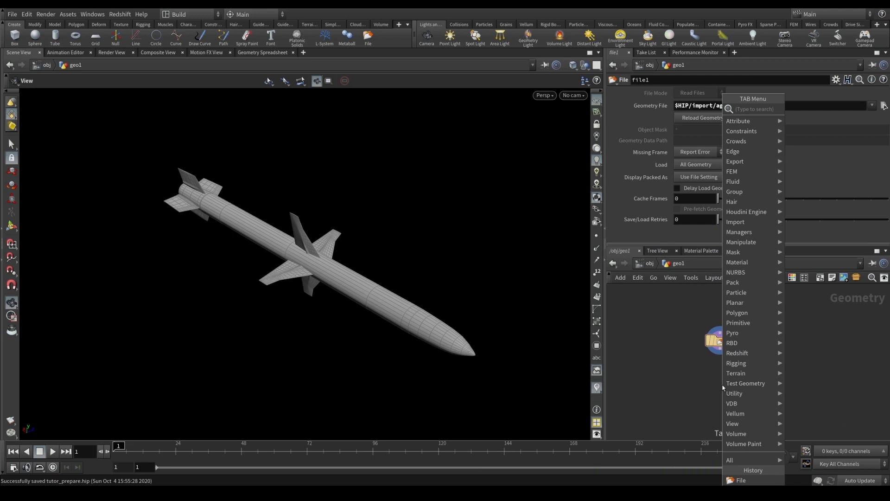
text(del)
key(Return)
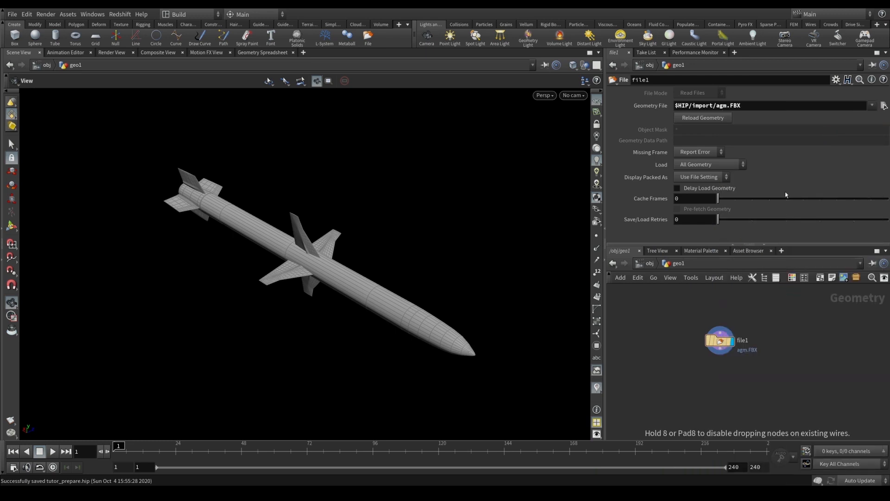
click(726, 371)
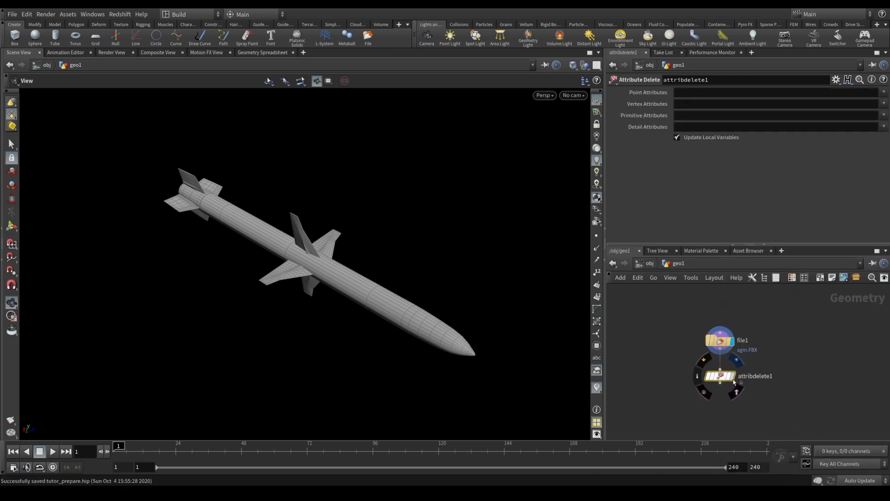
middle_click(726, 381)
Step: Set the Attribute Delete node to remove the point attributes fbx_rotation, fbx_scale and fbx_translation
click(883, 94)
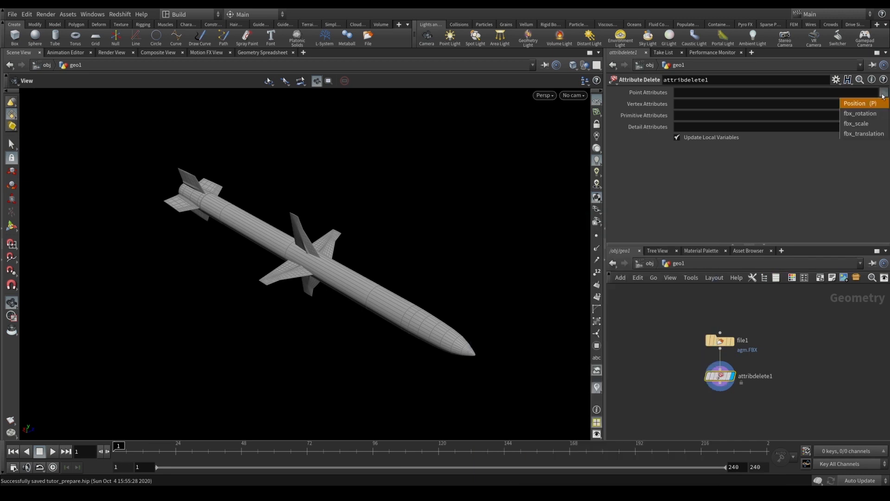
click(874, 113)
click(884, 93)
click(878, 123)
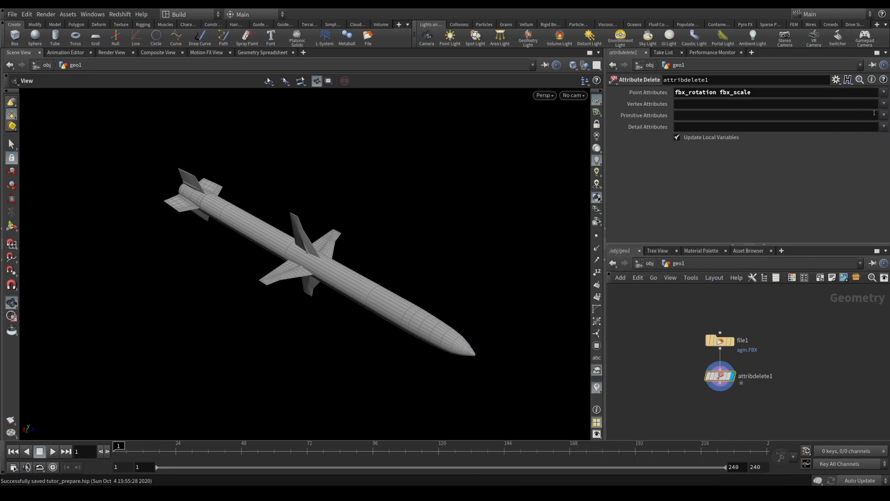
click(884, 94)
click(864, 133)
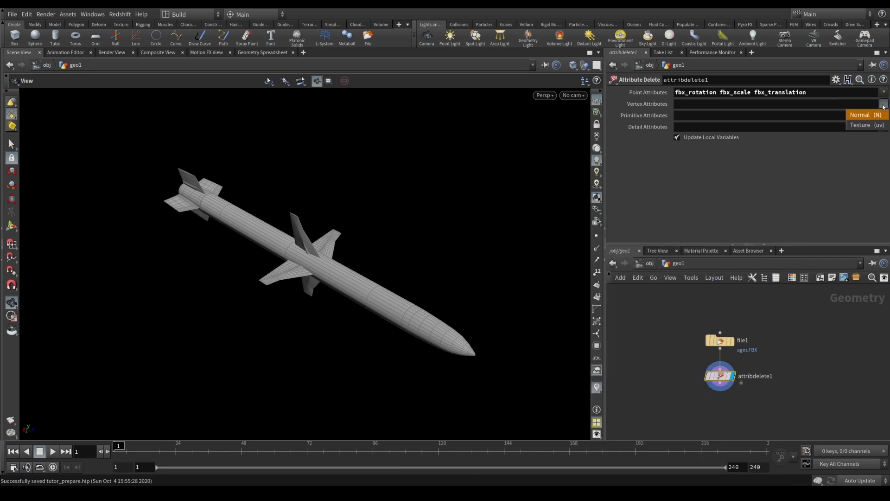
Step: Set the node to also remove primitive attributes shop_materialpath, MaxHandle, UDP3DSMAX and name, plus detail attribute varmap
click(884, 115)
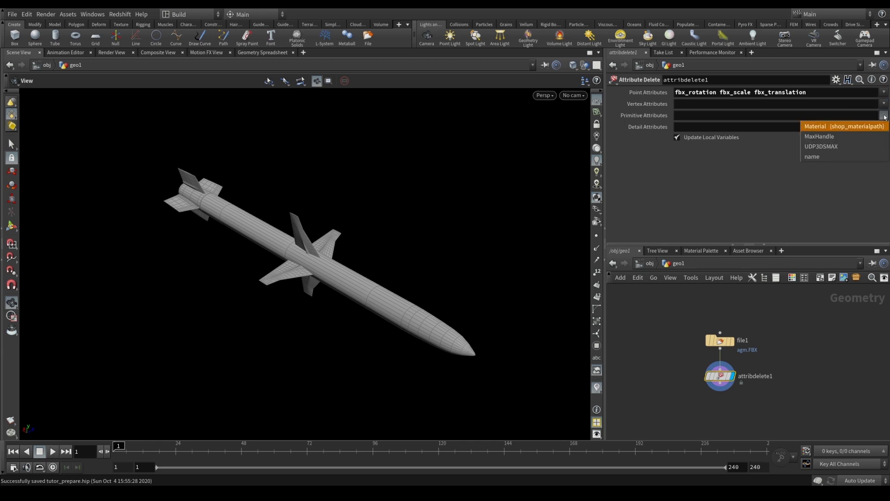
click(862, 129)
click(884, 115)
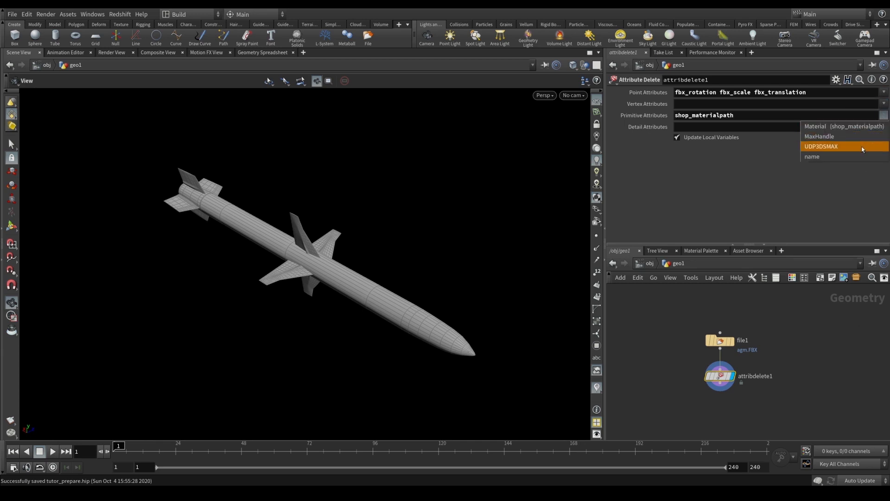
click(864, 146)
click(884, 115)
click(855, 146)
click(884, 115)
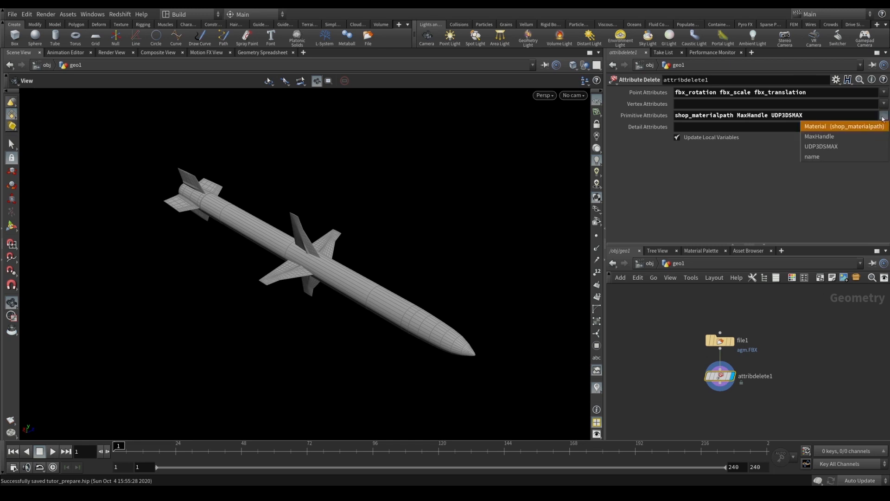
click(852, 156)
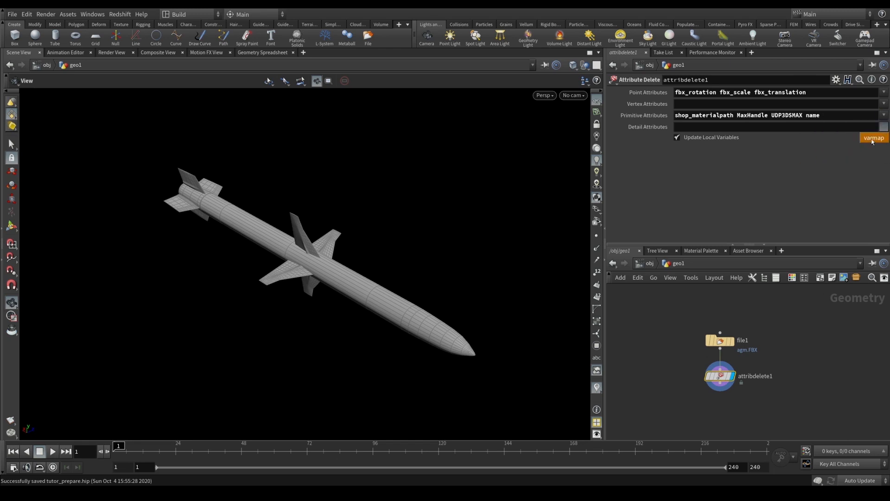
middle_click(725, 380)
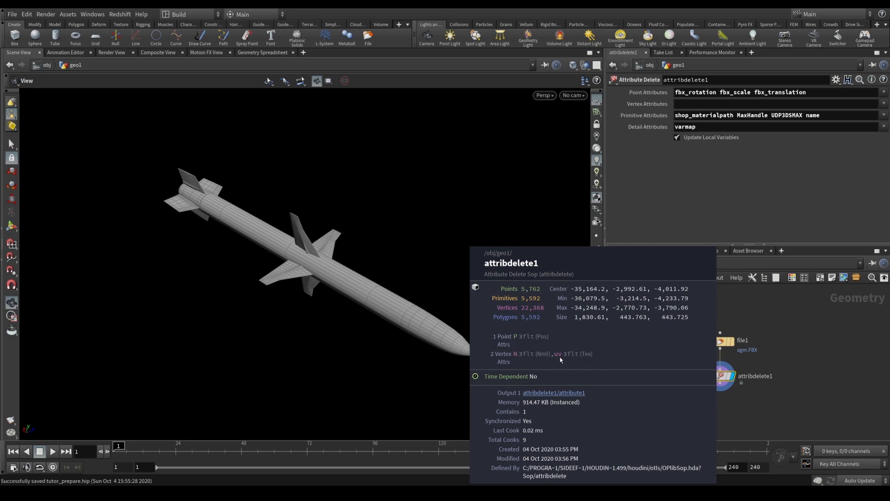
Step: Connect a Subdivide node after attribdelete1, display its output and set its depth to 2
middle_drag(809, 402, 799, 371)
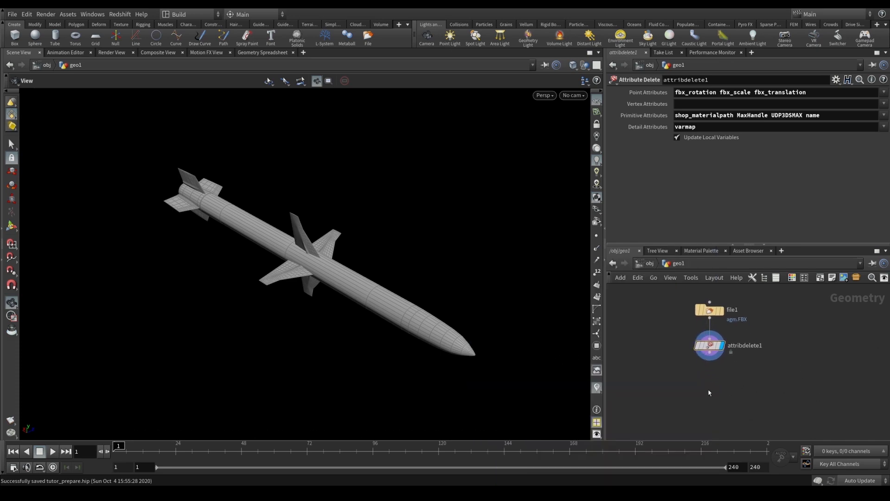
key(Tab)
text(null)
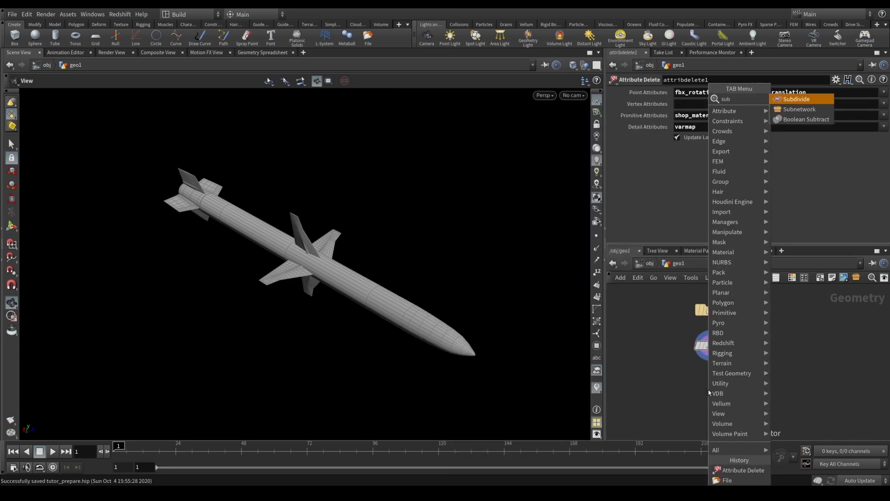
key(Return)
click(708, 388)
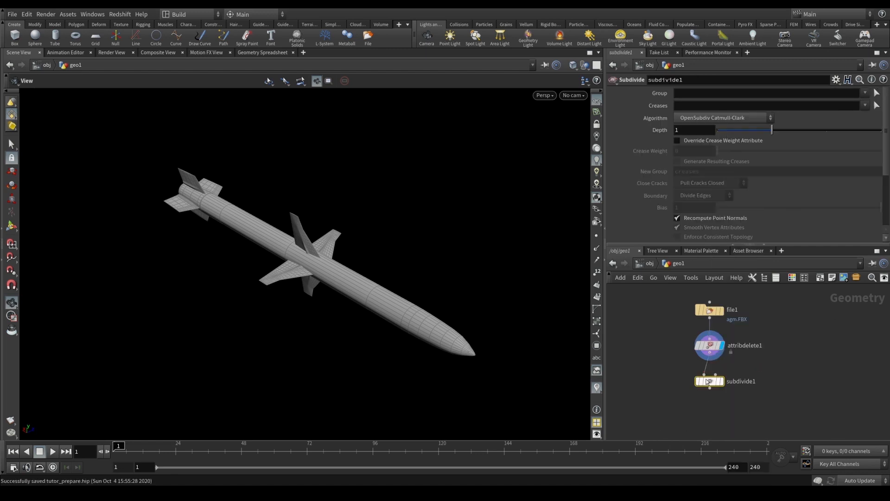
key(r)
key(shift+e)
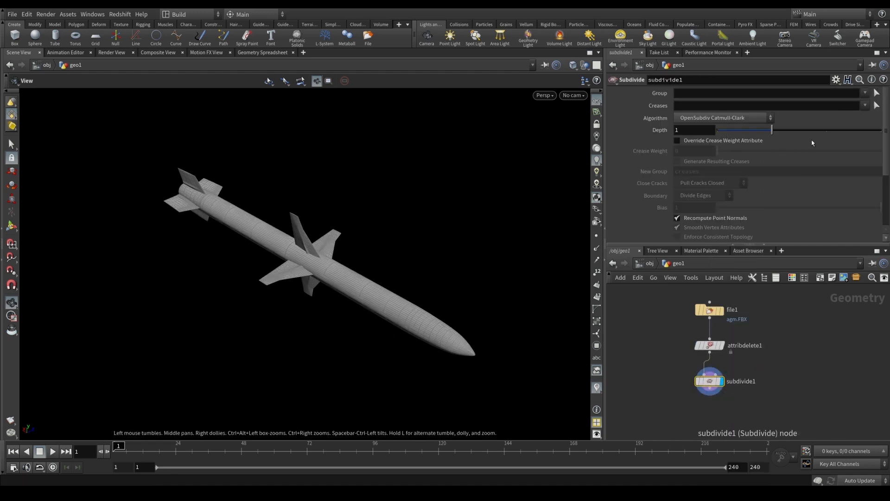
drag(316, 265, 328, 248)
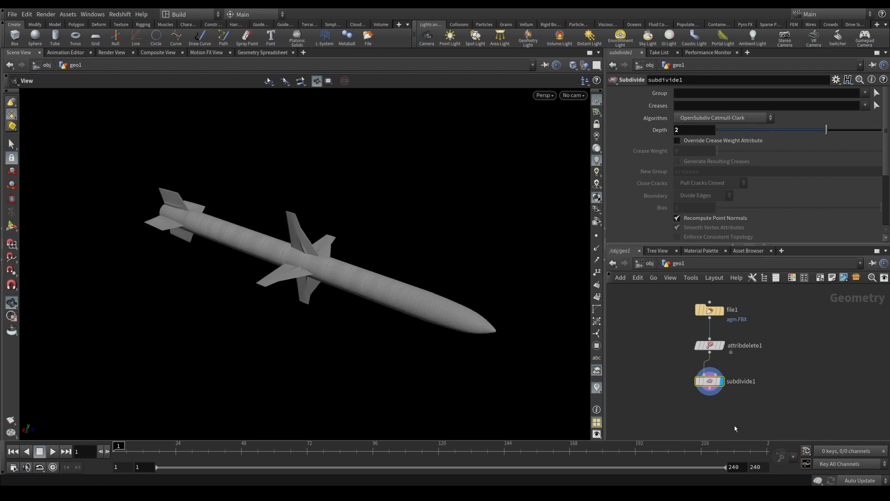
Step: Save the scene and connect a UV Quick Shade node after subdivide1, displaying the checker texture on the missile
middle_drag(764, 402, 773, 370)
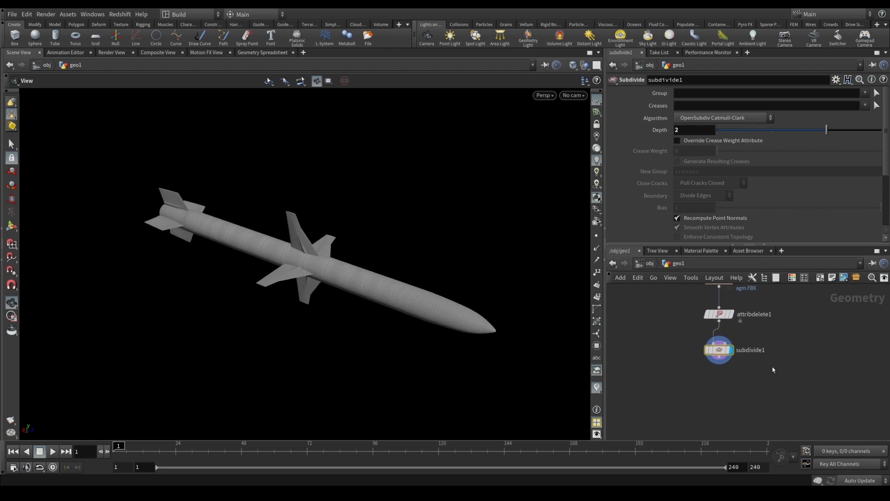
middle_click(719, 351)
key(Tab)
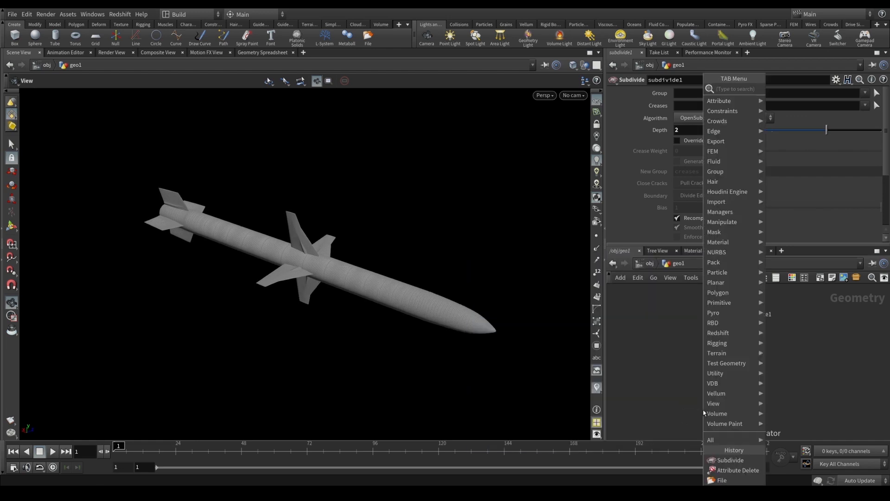
text(uv)
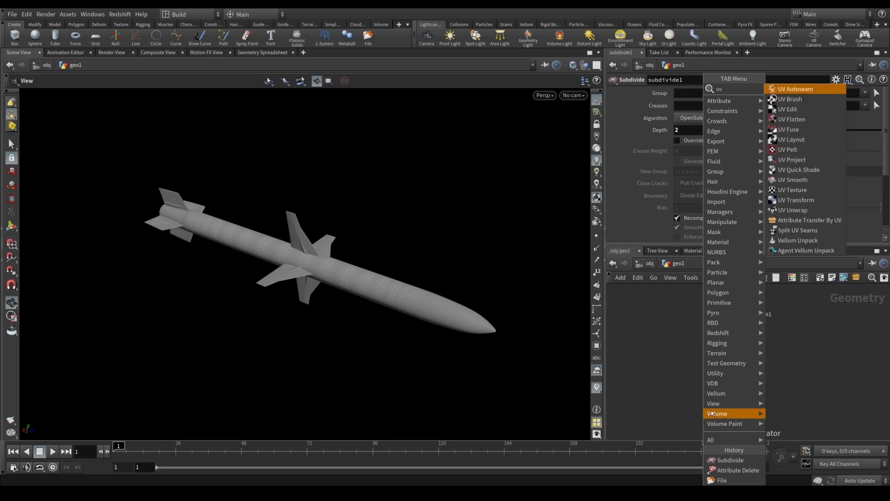
key(ctrl+s)
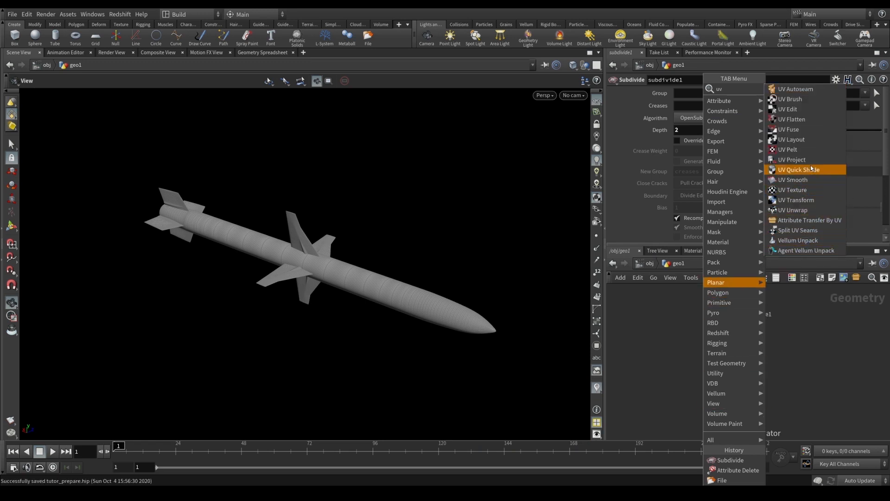
click(799, 170)
click(705, 379)
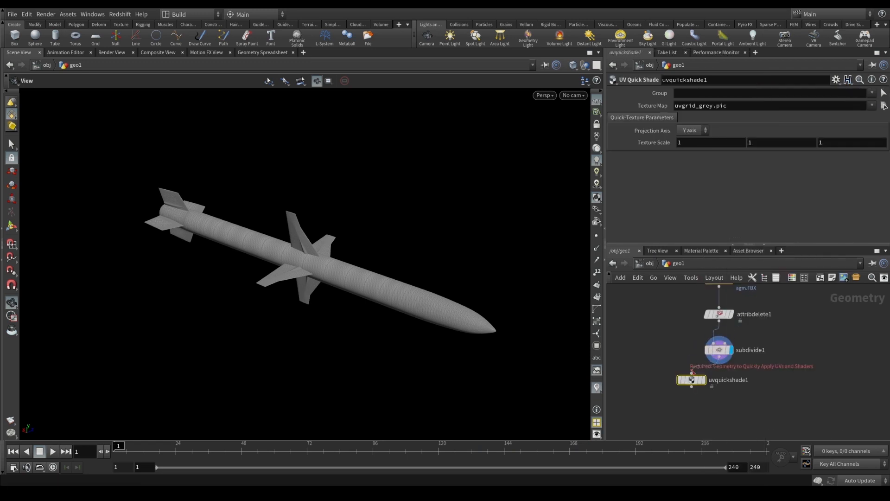
click(703, 380)
drag(691, 380, 679, 396)
drag(319, 239, 329, 251)
scroll(329, 251, up, 2)
mouse_move(328, 251)
right_down()
mouse_move(320, 278)
mouse_move(318, 262)
right_up()
drag(319, 263, 340, 251)
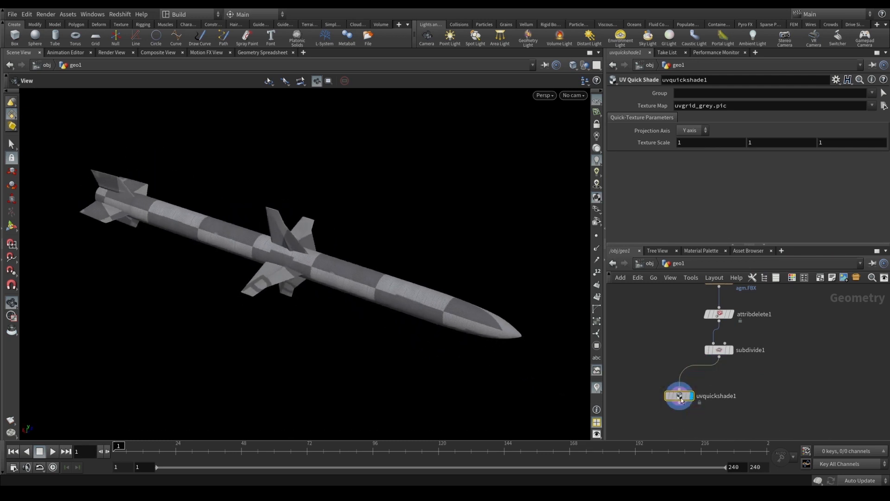
key(Tab)
text(uvt)
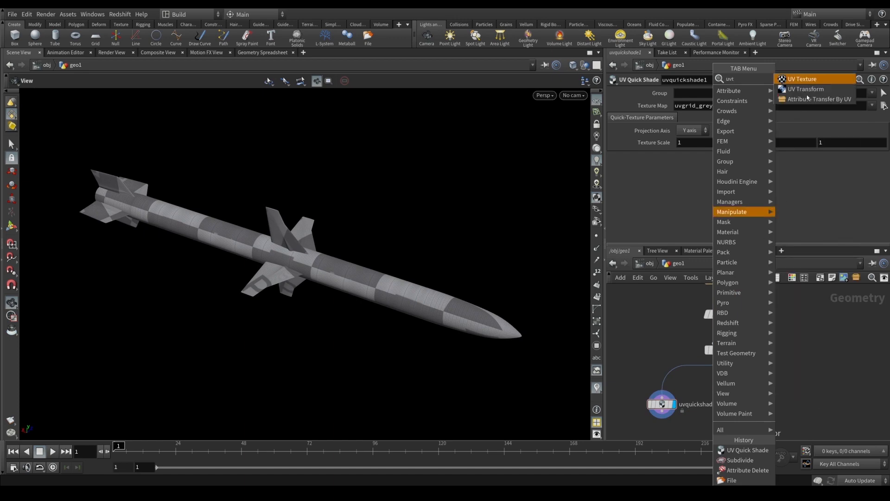
key(Escape)
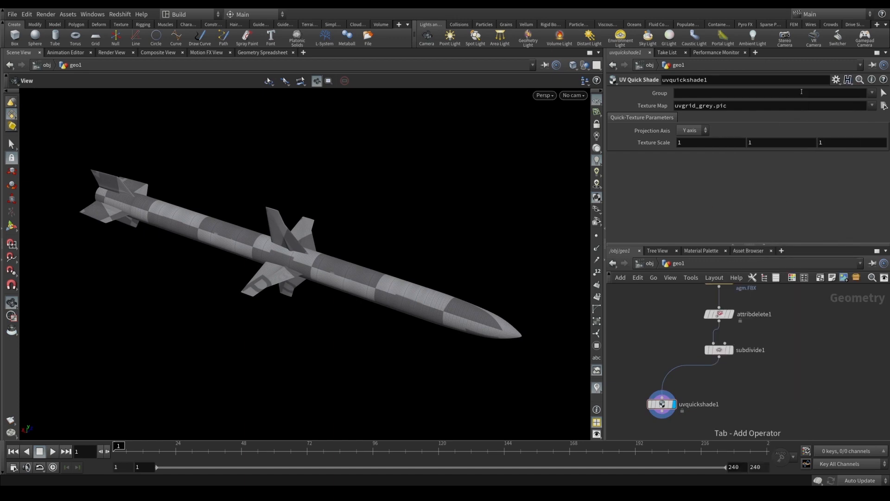
Step: Insert a UV Transform node between subdivide1 and uvquickshade1
key(Tab)
text(tran)
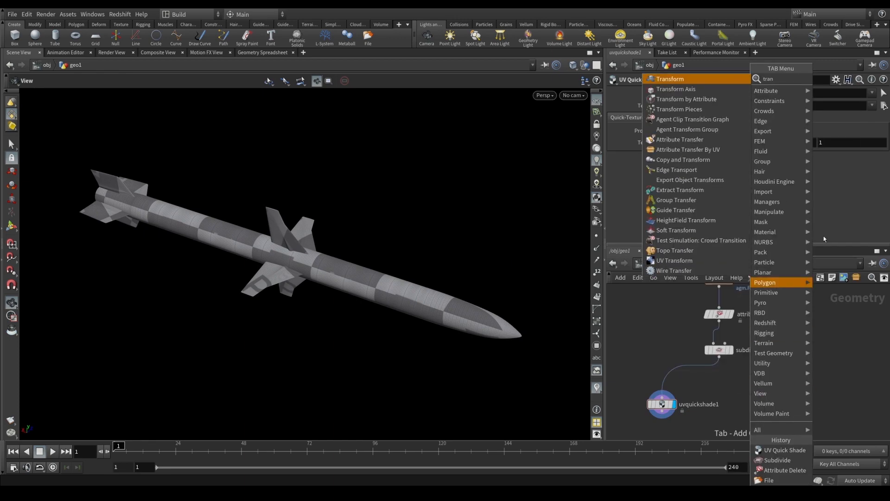
click(674, 260)
click(662, 378)
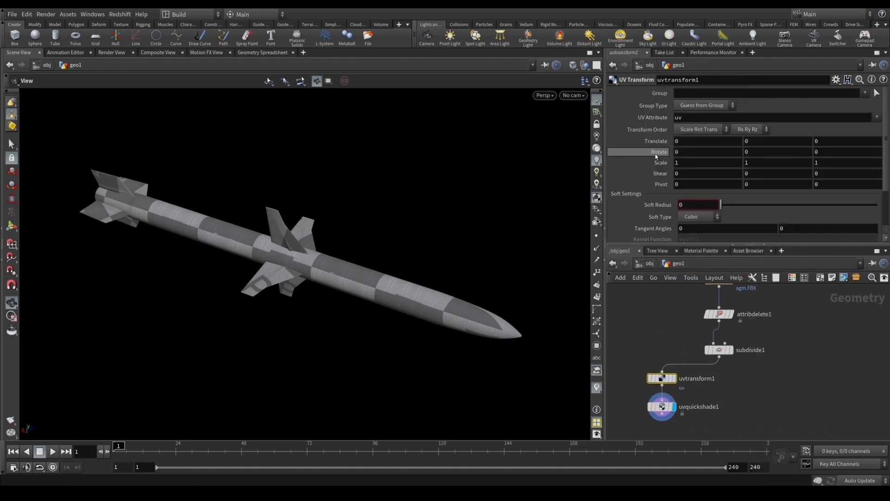
Step: Scale the UVs uniformly to 7.7 in the UV Transform node and check the checker pattern on the missile
middle_drag(656, 161, 888, 166)
key(f)
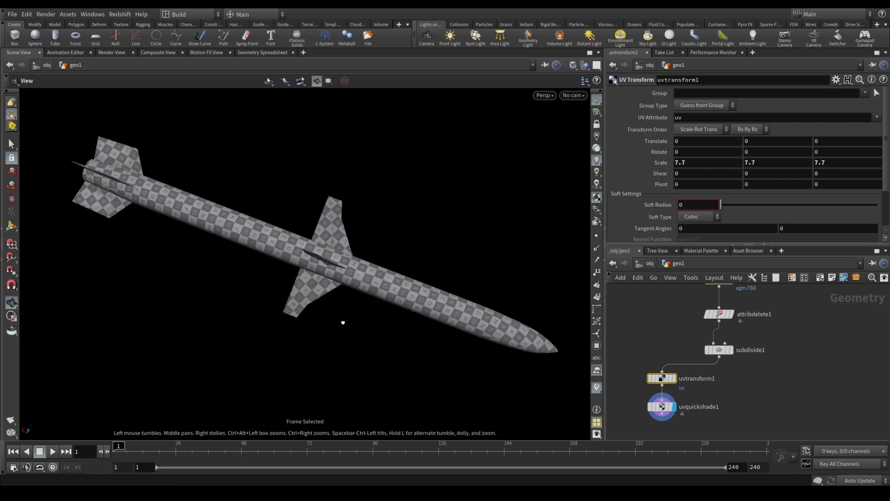
mouse_move(338, 259)
mouse_down()
mouse_move(304, 256)
mouse_move(317, 258)
mouse_up()
key(shift+w)
key(shift+w)
Step: Delete the UV Quick Shade node and align the UV Transform node directly beneath subdivide1
click(662, 407)
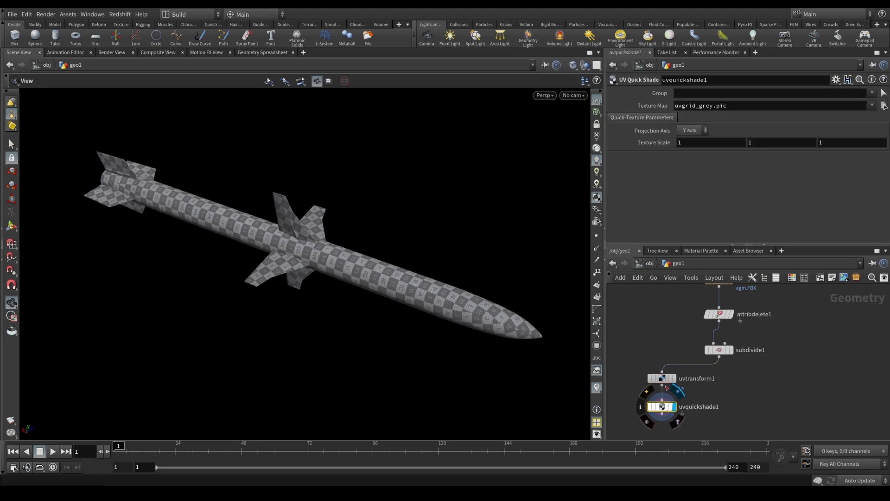
key(Delete)
drag(662, 378, 720, 384)
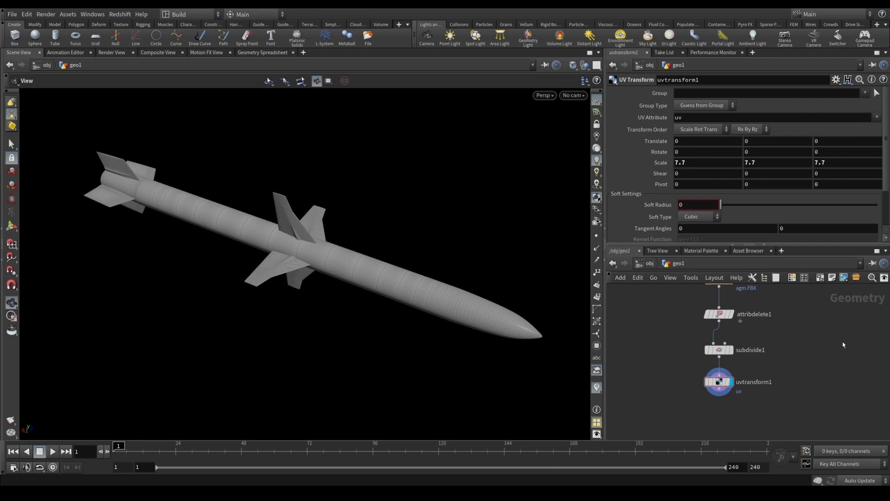
middle_drag(843, 345, 841, 302)
mouse_move(413, 313)
mouse_down()
mouse_move(388, 246)
mouse_move(299, 242)
mouse_move(215, 202)
mouse_up()
mouse_move(496, 286)
mouse_down()
mouse_move(314, 282)
mouse_move(453, 288)
mouse_move(346, 263)
mouse_up()
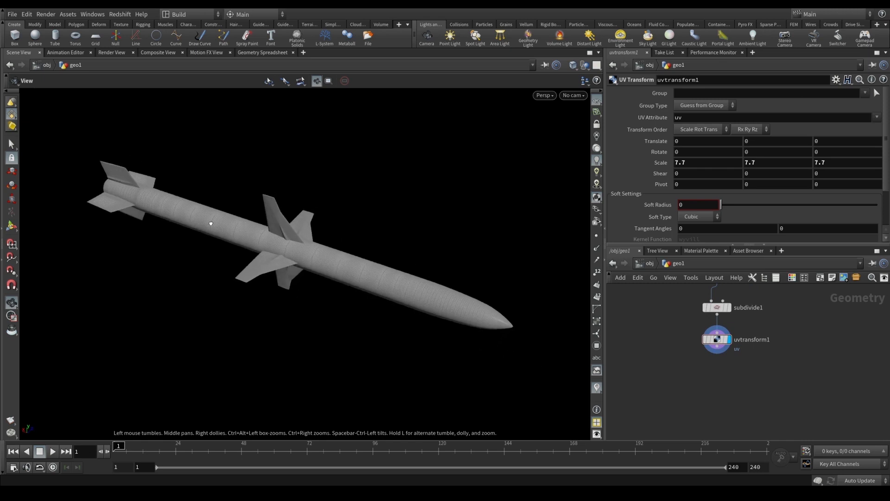
Step: Add a Scatter node fed by uvtransform1 and display its scattered points across the missile
drag(211, 223, 187, 174)
drag(329, 250, 220, 218)
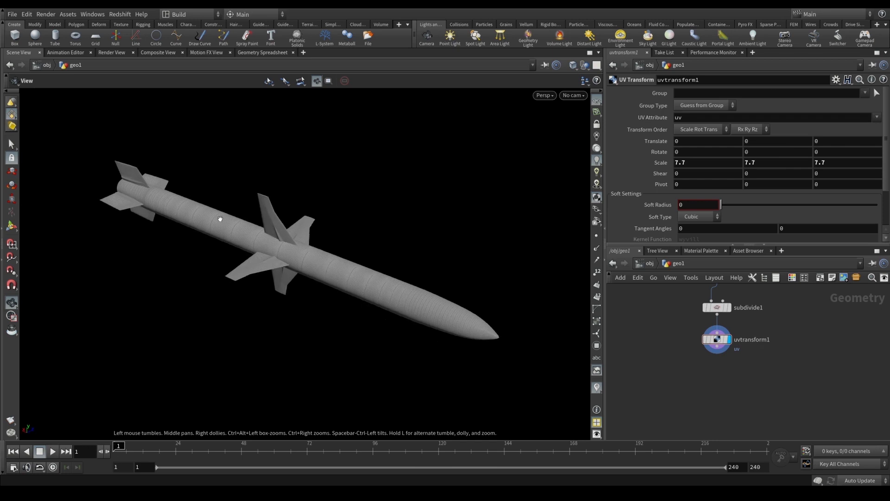
drag(298, 251, 378, 298)
drag(325, 208, 326, 256)
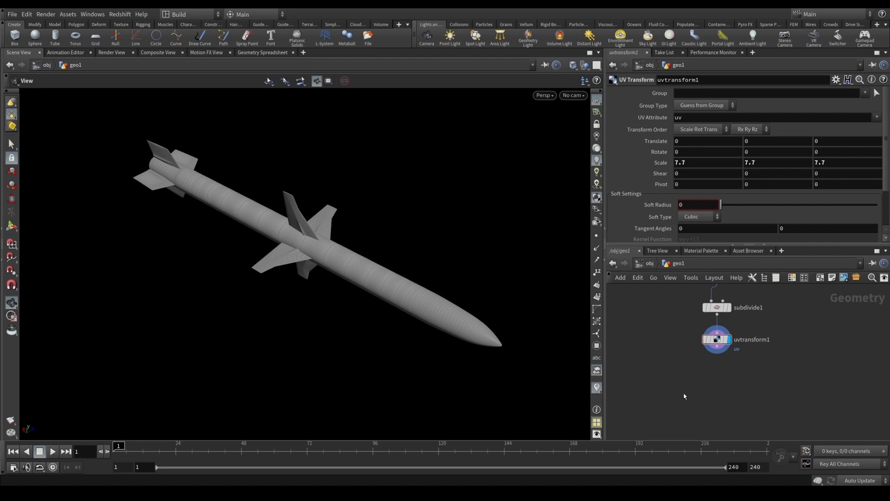
key(Tab)
text(scatter)
key(Return)
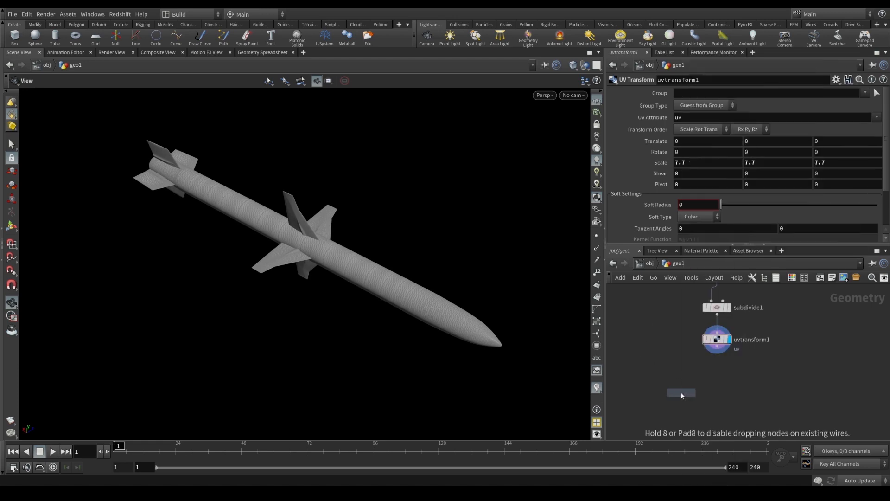
click(681, 393)
click(690, 389)
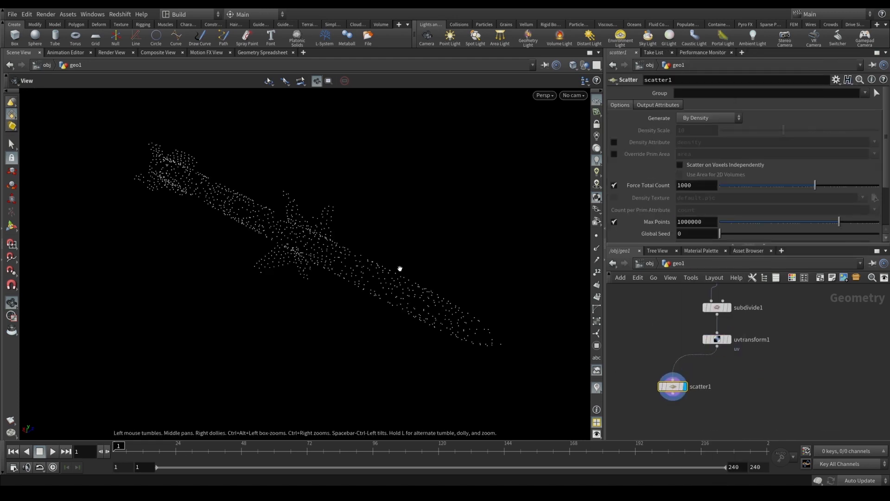
drag(399, 266, 354, 314)
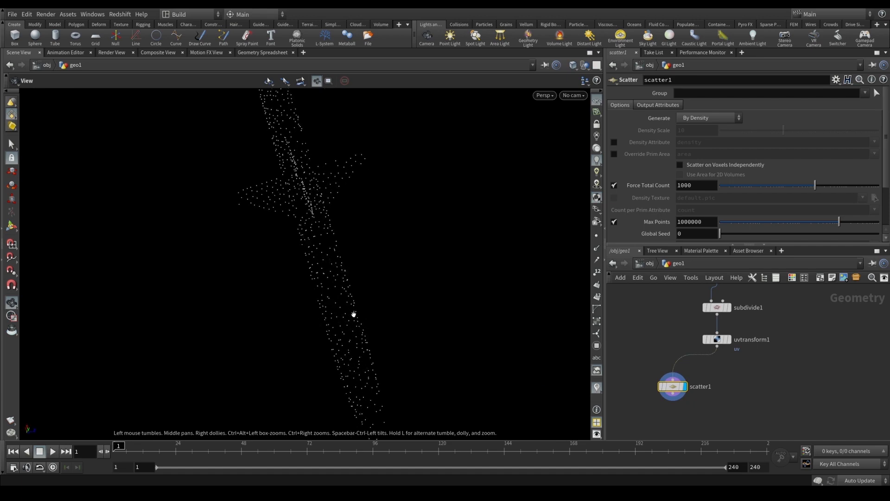
drag(451, 325, 289, 209)
Step: Add a Points from Volume node beside scatter1, connect it to uvtransform1 and display its output
drag(673, 388, 692, 387)
key(Tab)
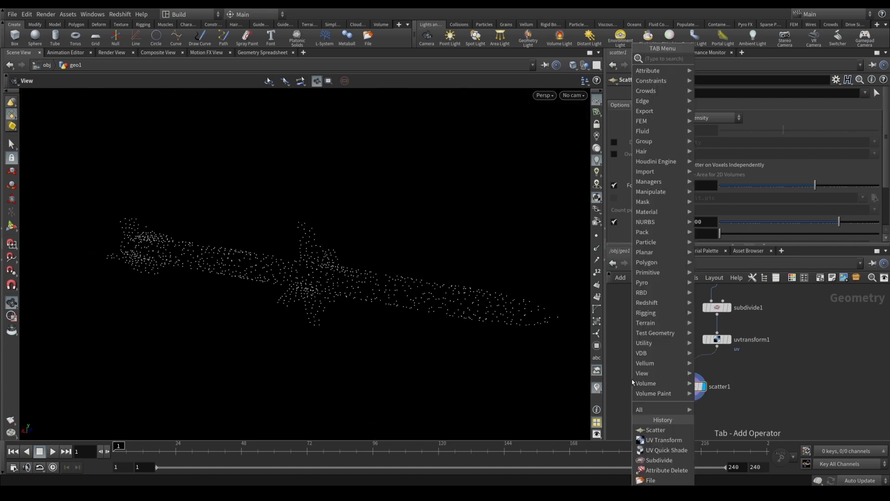
text(point)
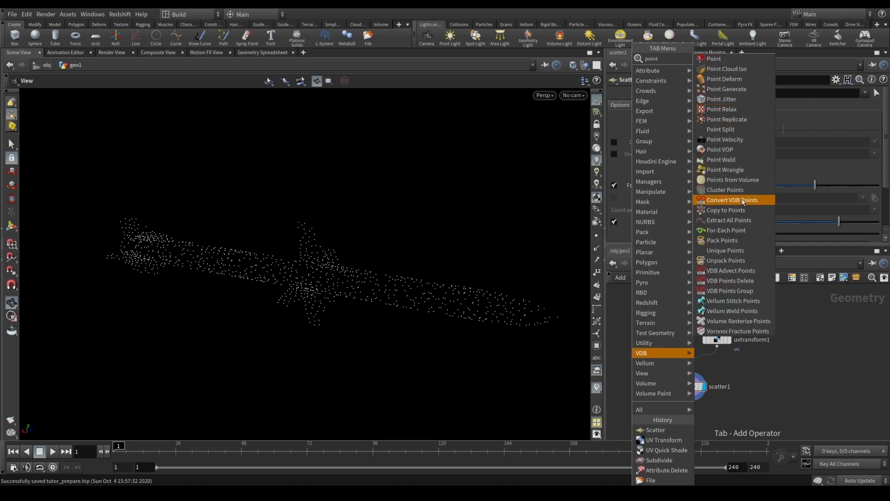
click(732, 180)
click(665, 392)
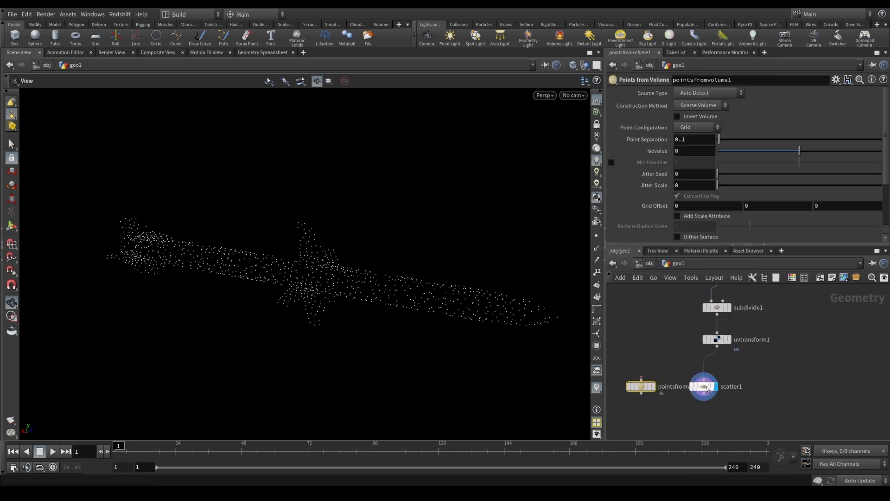
mouse_move(655, 387)
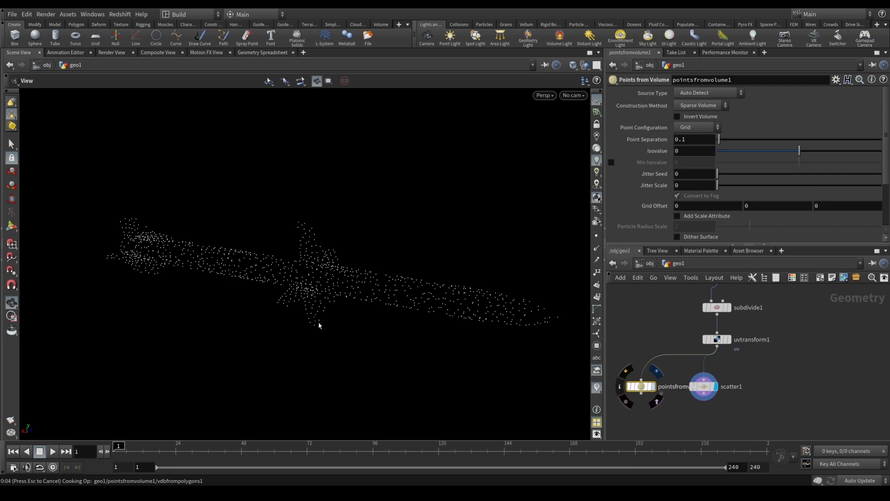
click(372, 288)
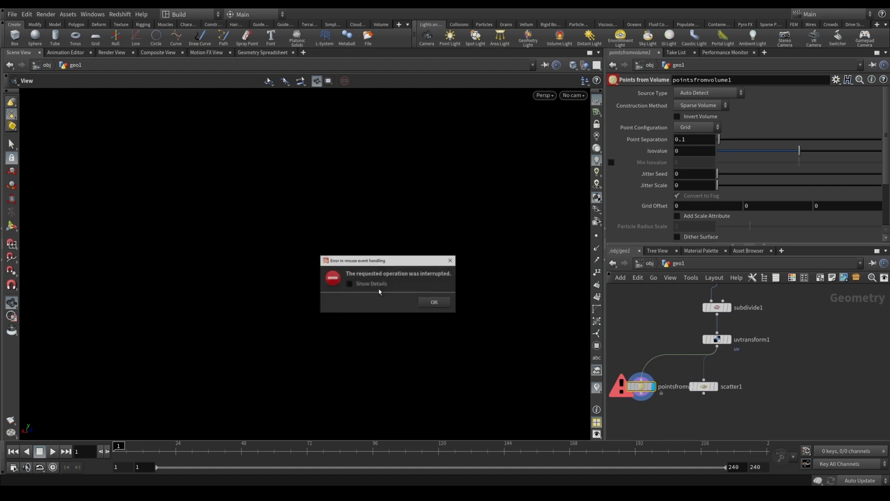
Step: Return the display to uvtransform1 and examine the missile's overall size
middle_drag(632, 352, 629, 420)
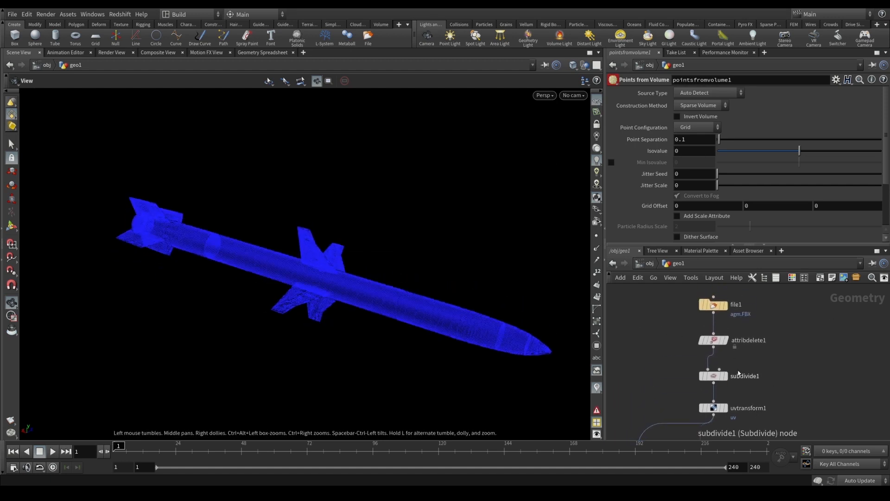
click(724, 407)
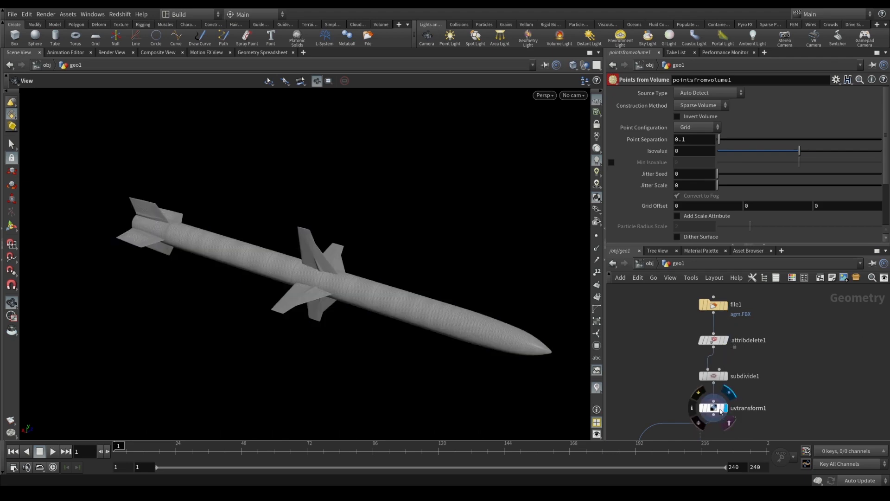
drag(415, 221, 374, 256)
scroll(342, 281, down, 6)
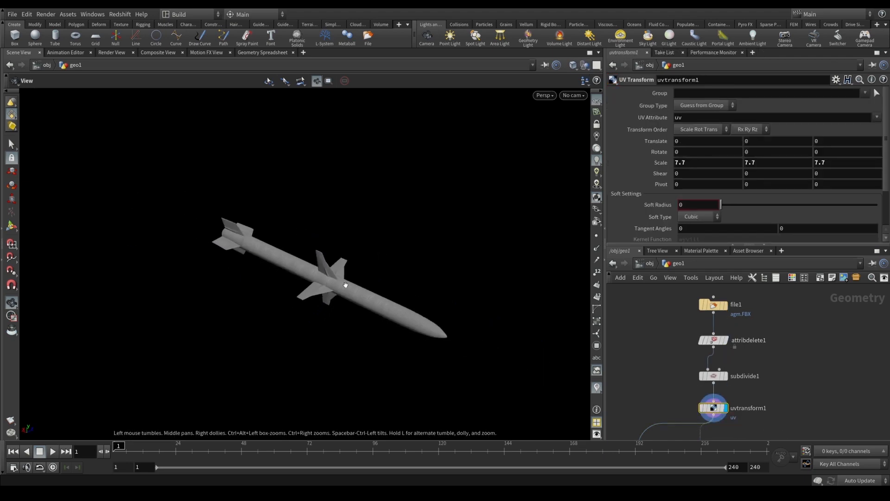
click(802, 365)
key(Tab)
text(tang)
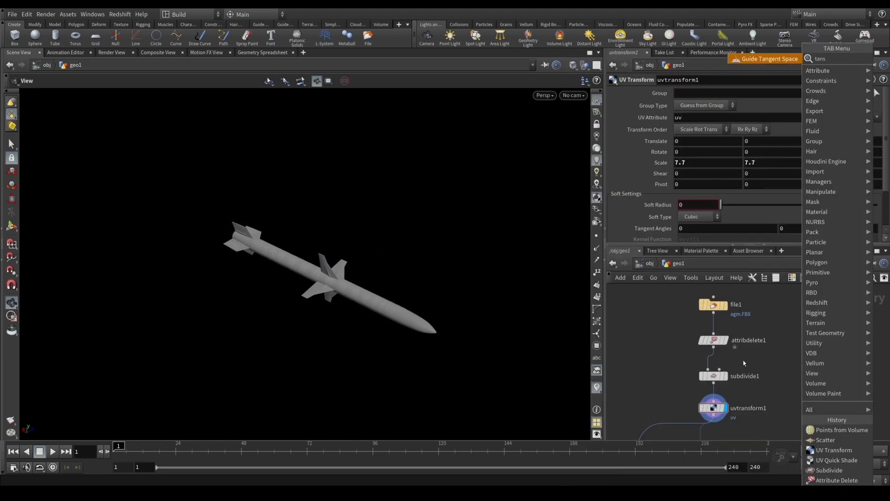
key(Return)
click(716, 327)
key(ctrl+z)
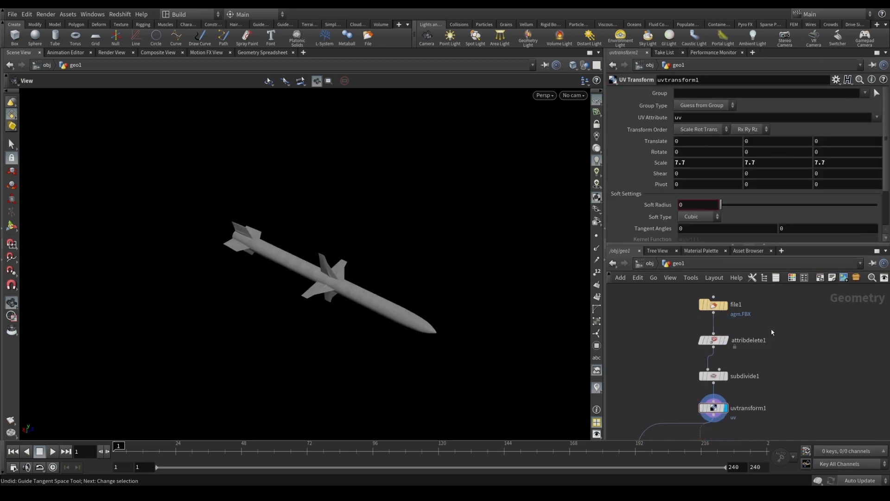
Step: Insert a Transform node between file1 and attribdelete1 and move the missile's centroid to the origin
text(trans)
key(Return)
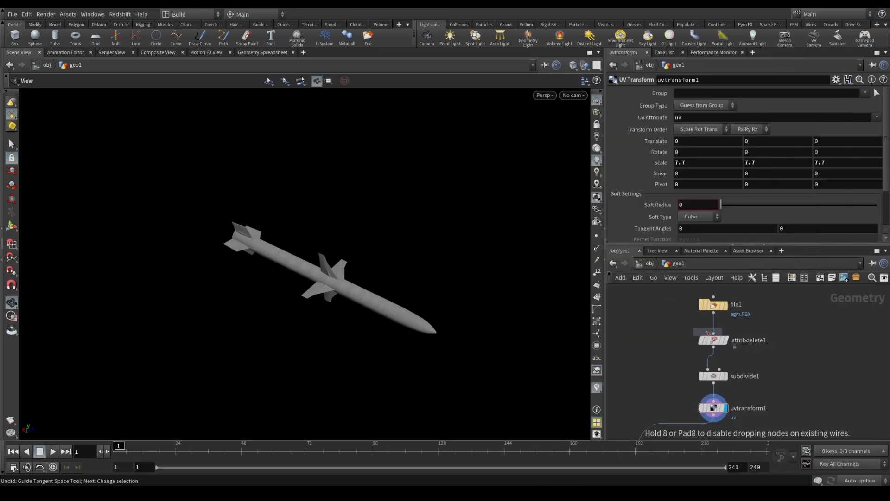
click(715, 329)
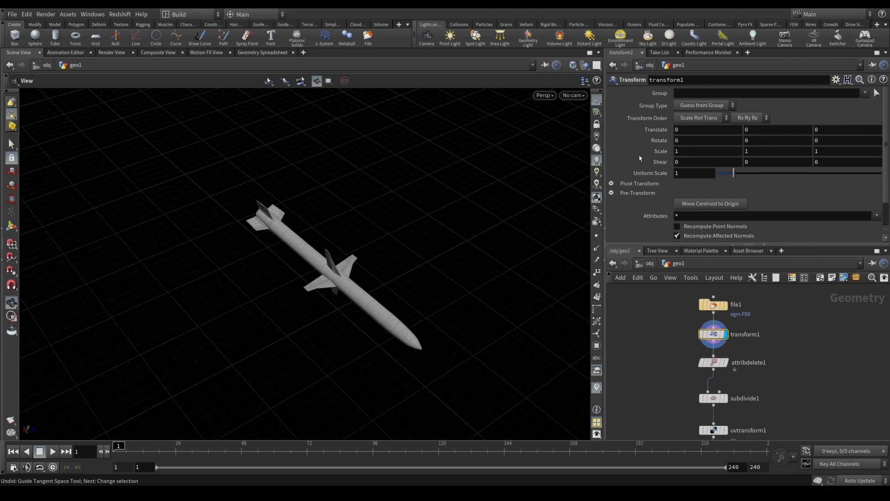
click(712, 204)
key(h)
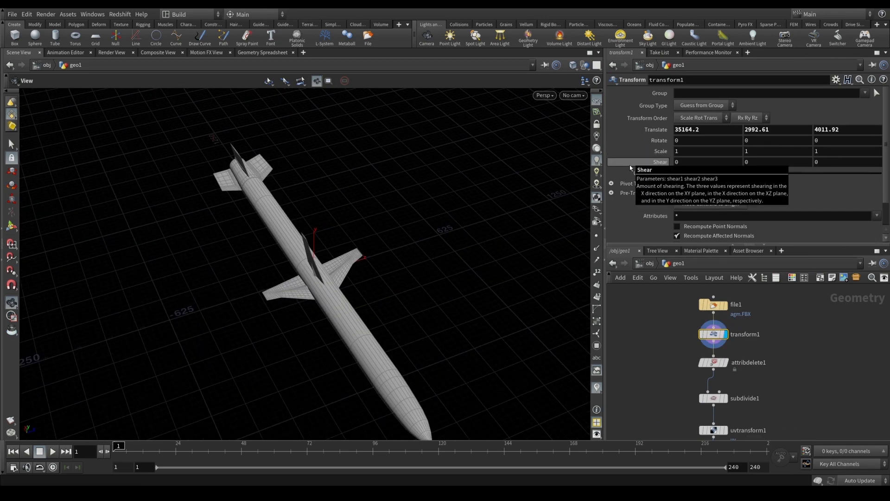
Step: Set the Transform node's uniform scale to .003 and frame the scaled-down missile
click(694, 173)
text(.003)
key(Return)
key(f)
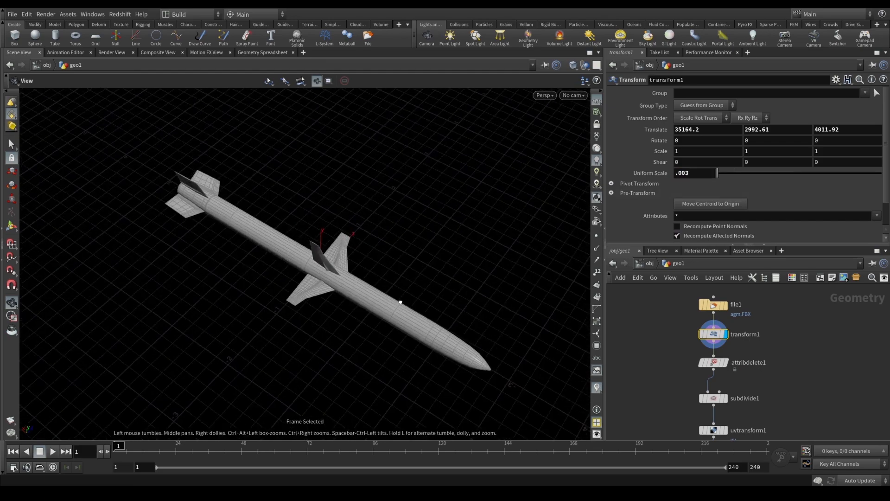
drag(400, 302, 375, 280)
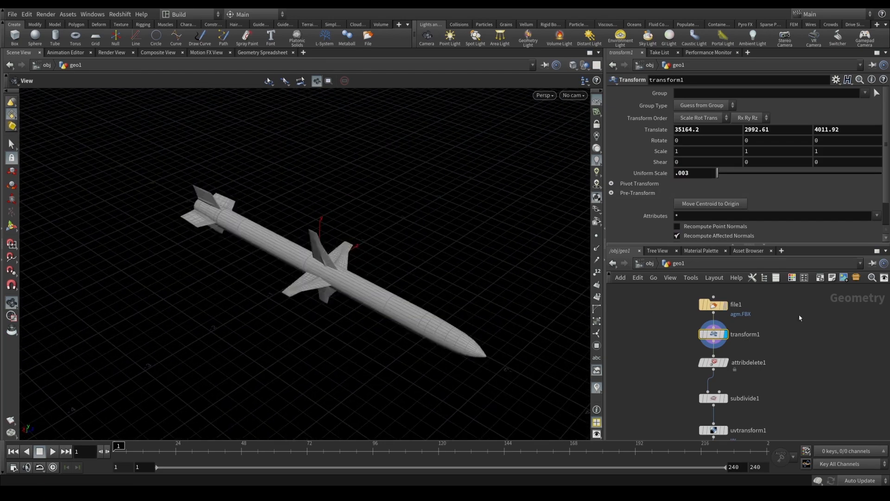
Step: Display attribdelete1, subdivide1 and uvtransform1 in turn to check the scaled missile at each stage
click(725, 363)
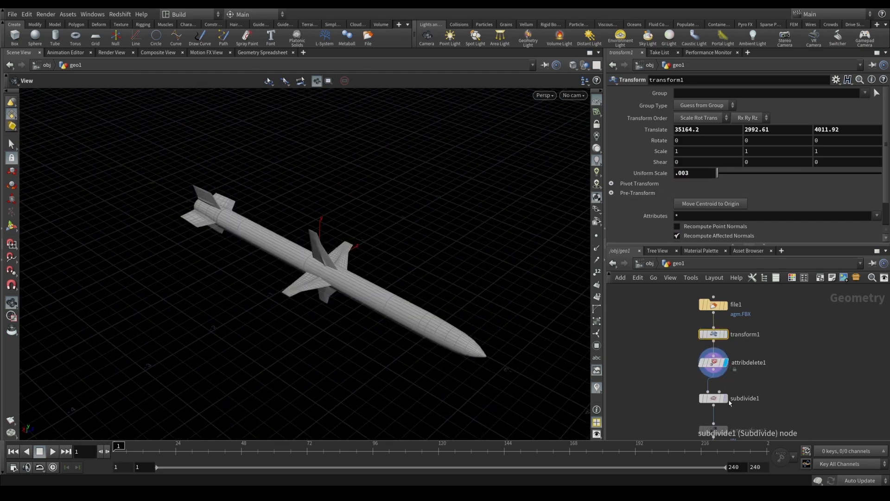
click(725, 398)
middle_drag(735, 428, 750, 334)
click(741, 337)
middle_drag(660, 333, 678, 316)
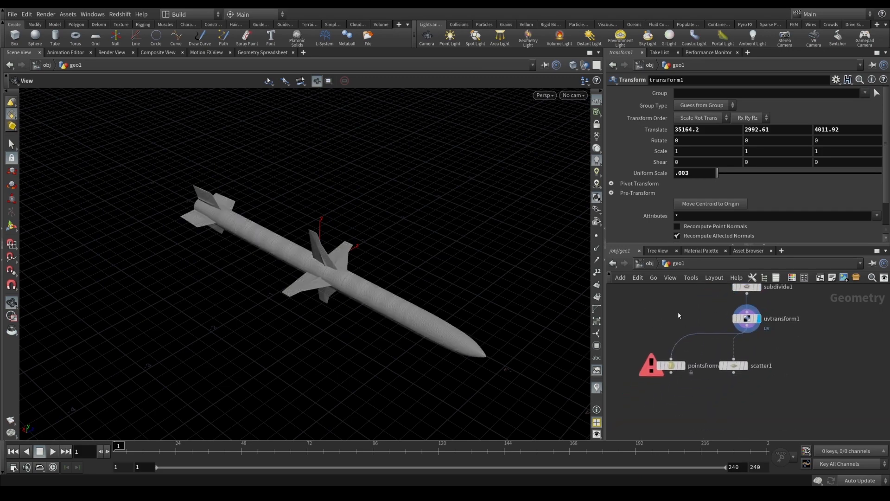
Step: Select and display pointsfromvolume1, and frame its output on the missile
click(674, 368)
click(683, 366)
key(f)
drag(352, 304, 327, 197)
scroll(392, 272, up, 3)
drag(393, 272, 403, 338)
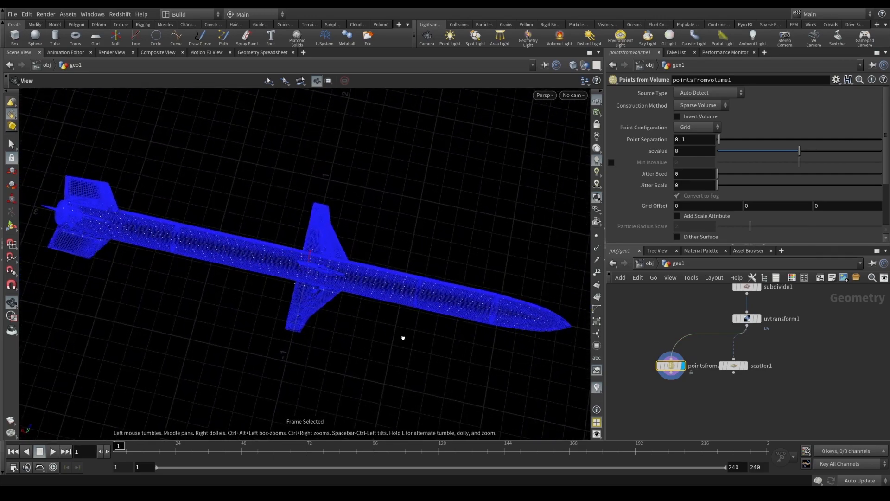
Step: Hide the viewport's reference grid and examine the points filling the missile's body and fins up close
click(597, 105)
scroll(409, 246, up, 5)
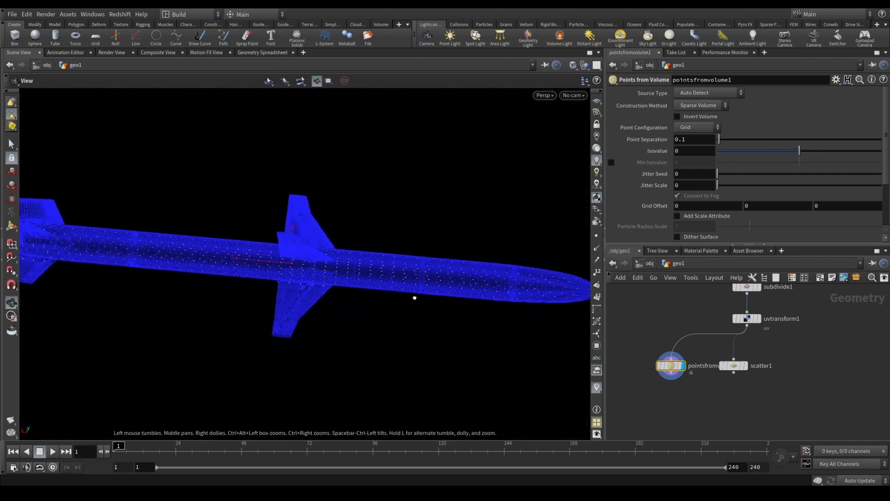
drag(415, 298, 309, 265)
scroll(313, 233, up, 5)
drag(375, 275, 369, 269)
Step: Save the scene and reframe the whole missile
key(ctrl+s)
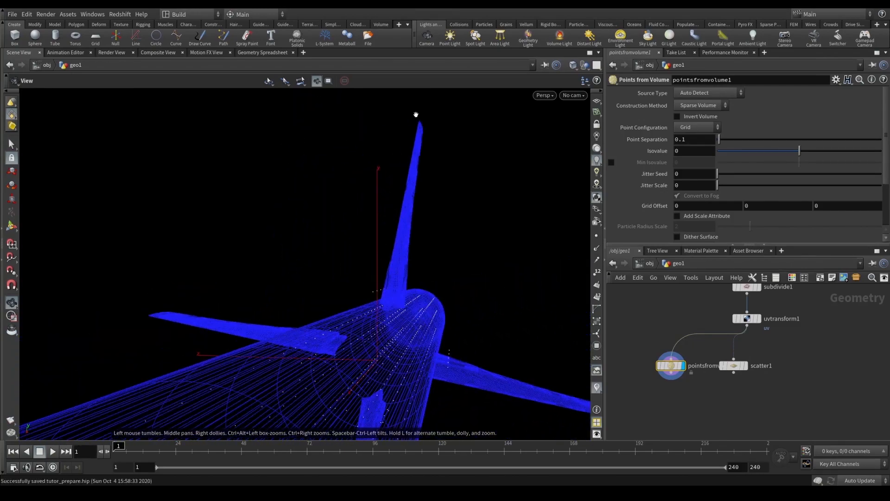
drag(417, 116, 409, 290)
key(f)
drag(308, 264, 381, 269)
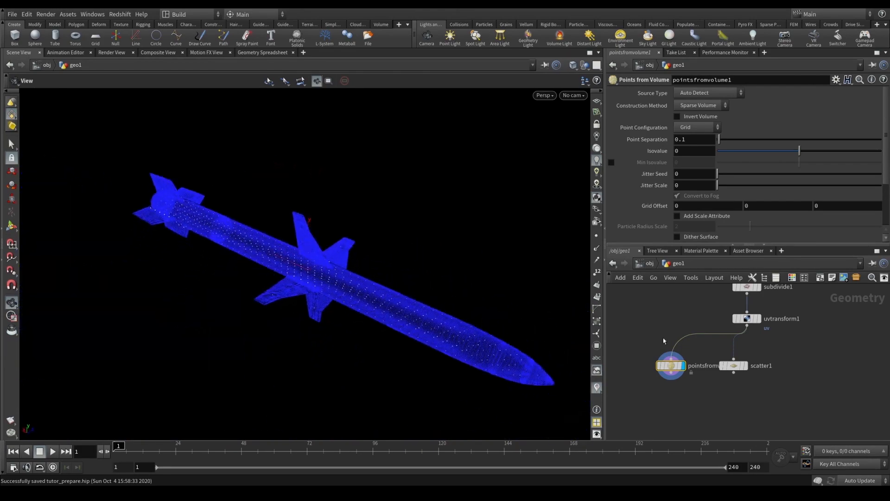
Step: Compare the scatter1 output with pointsfromvolume1 and rearrange both nodes so that scatter1 sits clear to the left of pointsfromvolume1
drag(746, 370, 767, 371)
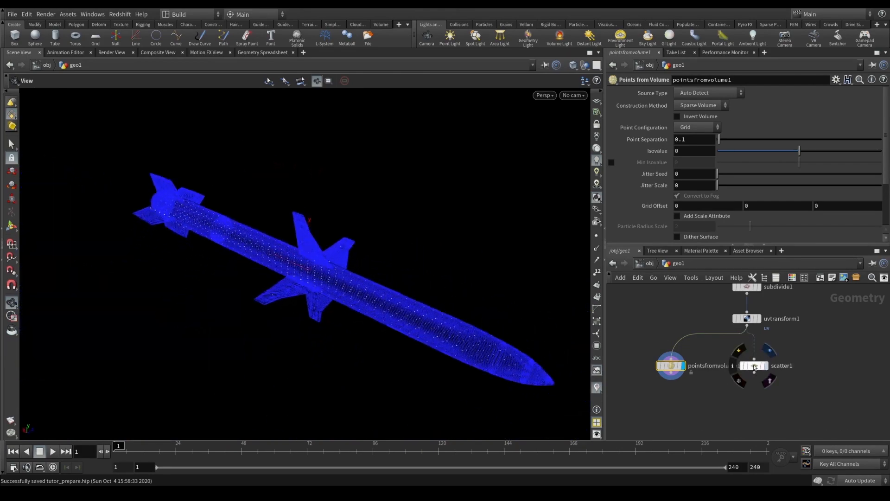
click(765, 366)
drag(338, 272, 324, 260)
click(685, 367)
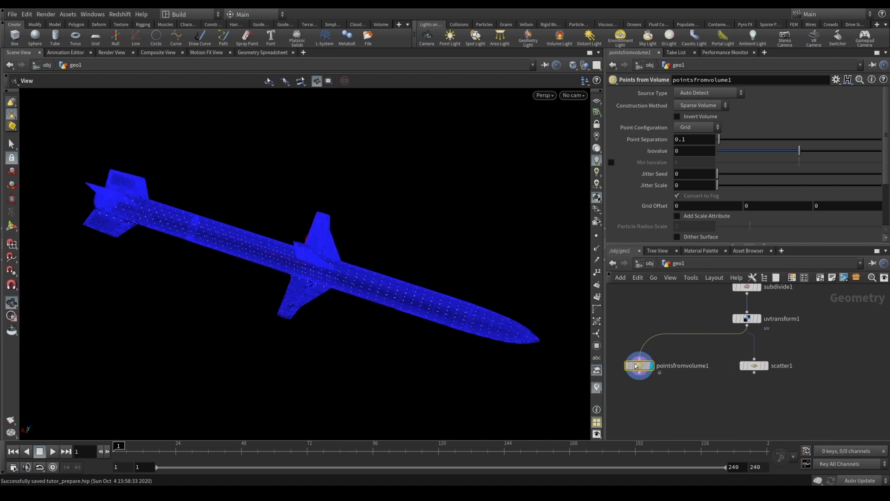
key(h)
drag(790, 381, 726, 359)
scroll(748, 393, up, 4)
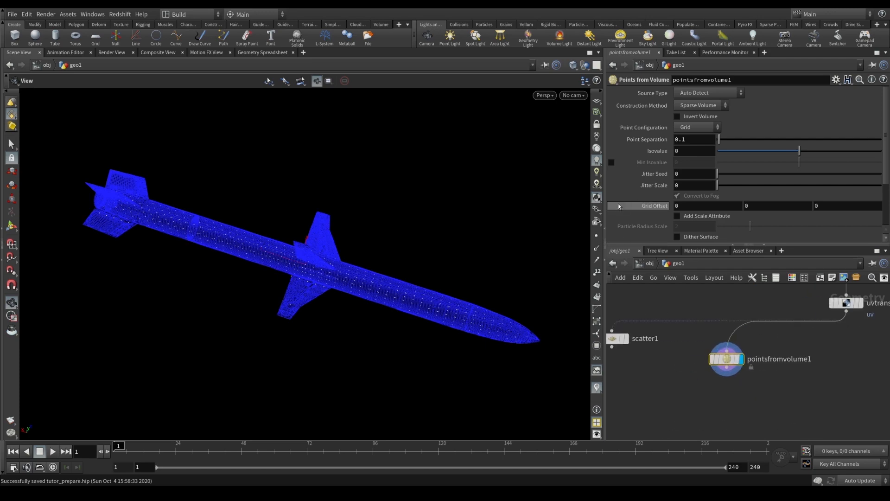
Step: Show point numbers in the viewport and examine the order of the volume points along the missile
click(596, 273)
drag(397, 308, 452, 316)
key(f)
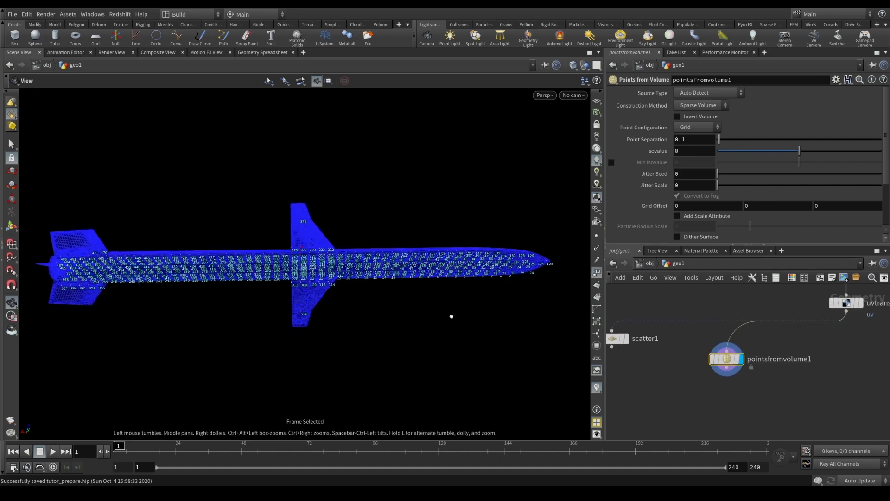
drag(156, 275, 542, 376)
drag(172, 201, 232, 171)
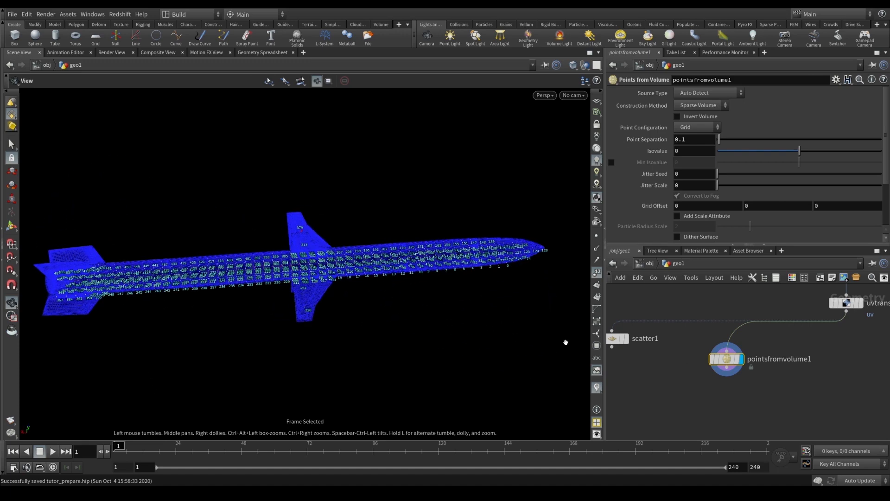
Step: Add a Sort node beneath pointsfromvolume1, connect it and display its output
key(Tab)
text(sort)
key(Return)
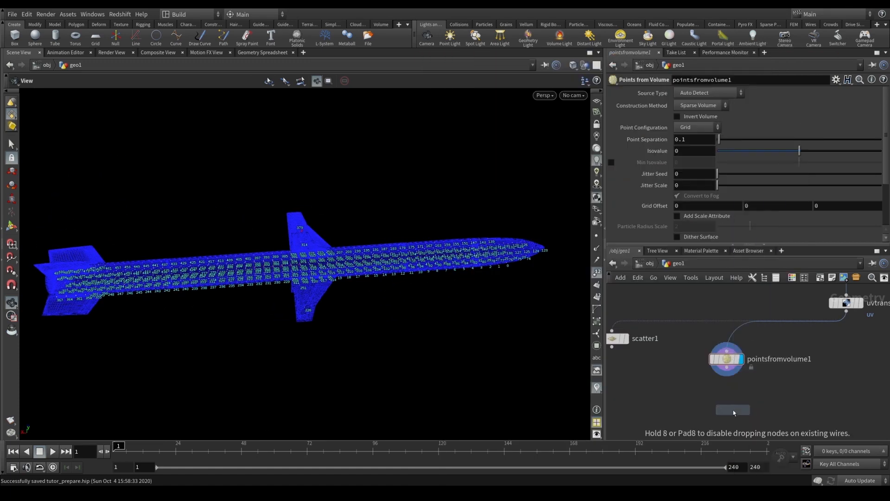
click(724, 401)
click(724, 393)
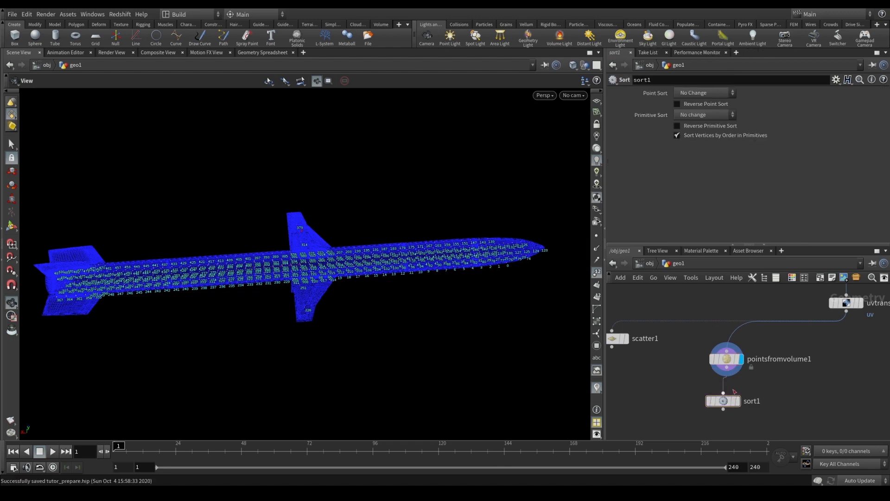
click(726, 365)
Step: Set the Sort node's point sort to Random and check the reordered point numbers
click(702, 93)
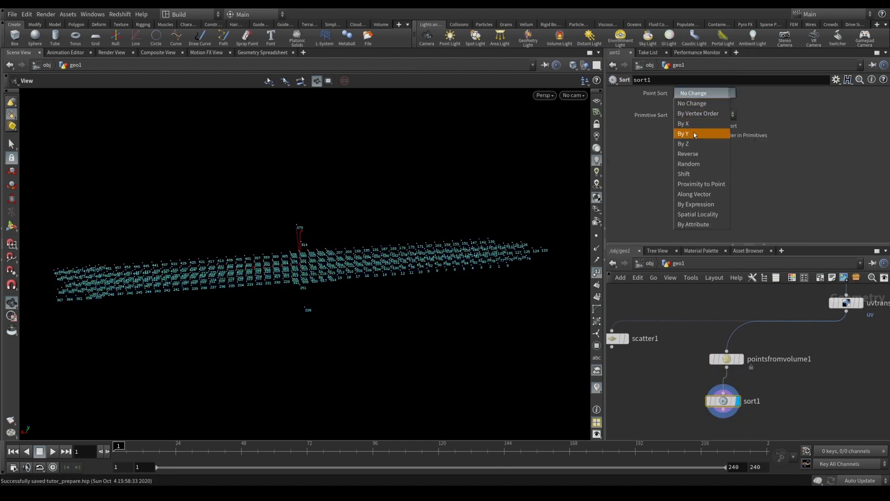
click(695, 165)
drag(278, 279, 301, 281)
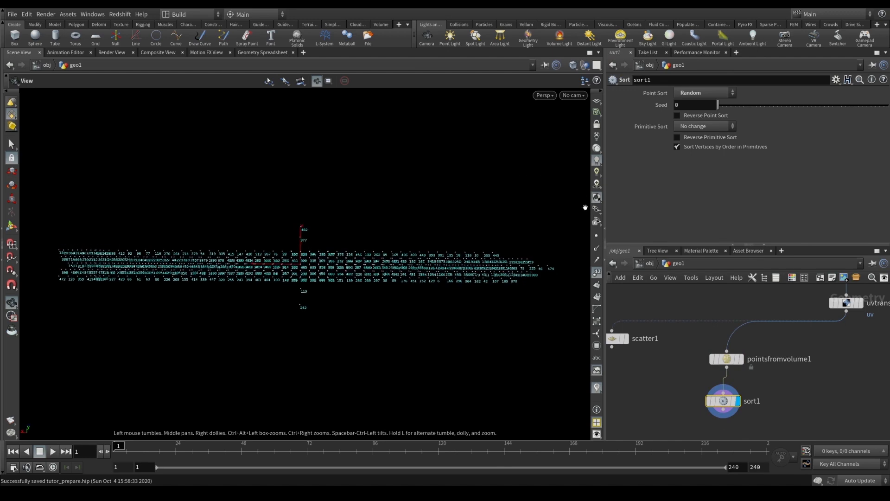
Step: Hide the viewport point numbers, and add a Null node beneath sort1, connected and displayed
click(597, 273)
drag(357, 260, 308, 236)
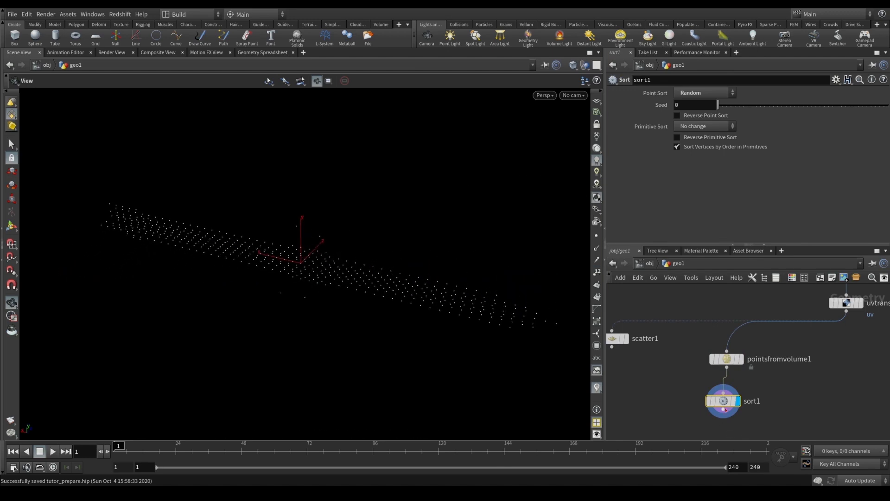
middle_drag(727, 403, 722, 352)
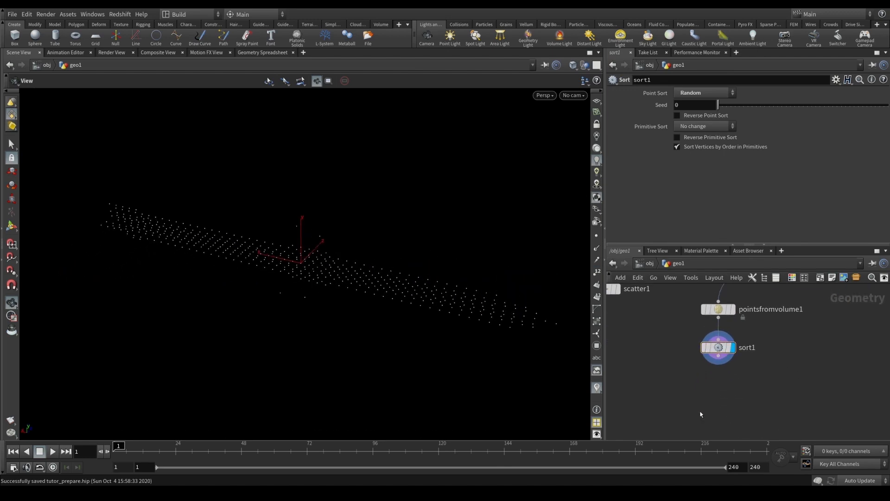
key(Tab)
text(null)
key(Return)
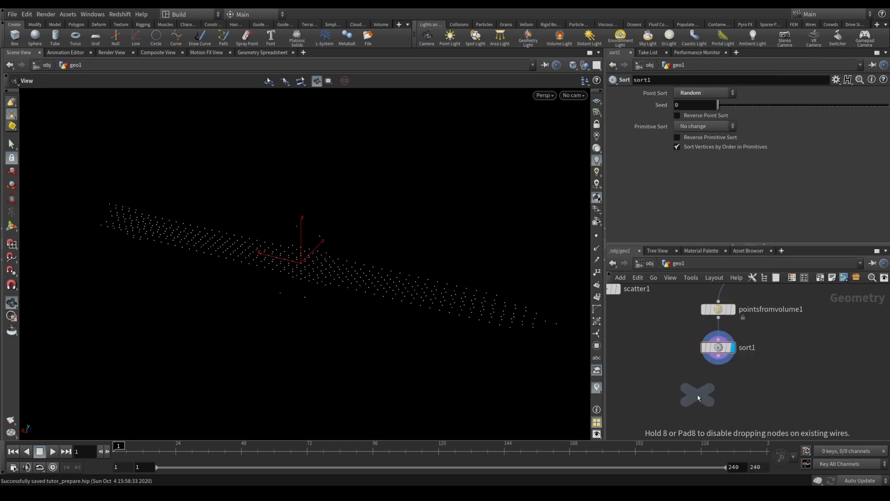
click(718, 398)
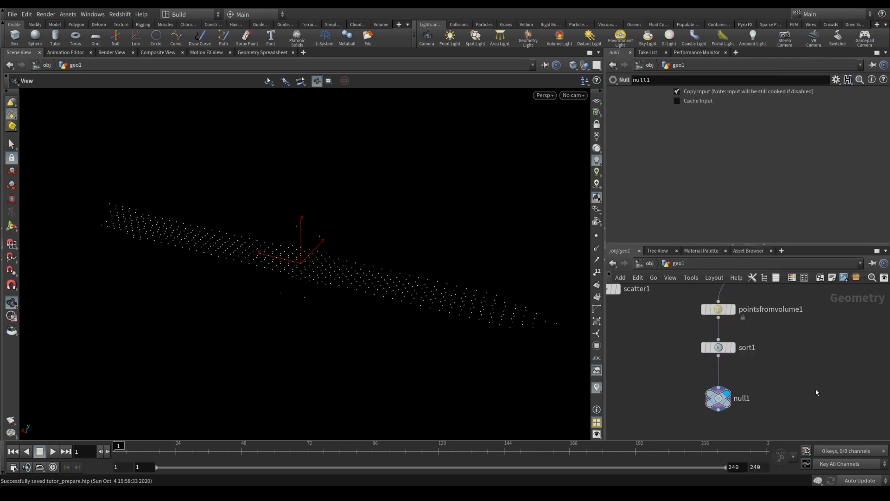
Step: Add a For-Loop with Feedback block beside the point-generating branch and connect uvtransform1 to its repeat_begin1 node
scroll(766, 408, down, 5)
click(699, 367)
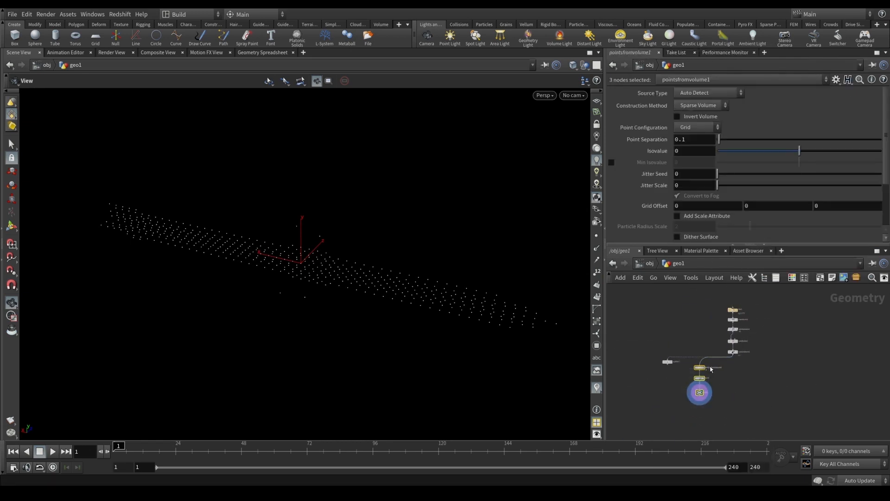
scroll(741, 373, up, 5)
middle_drag(774, 388, 751, 367)
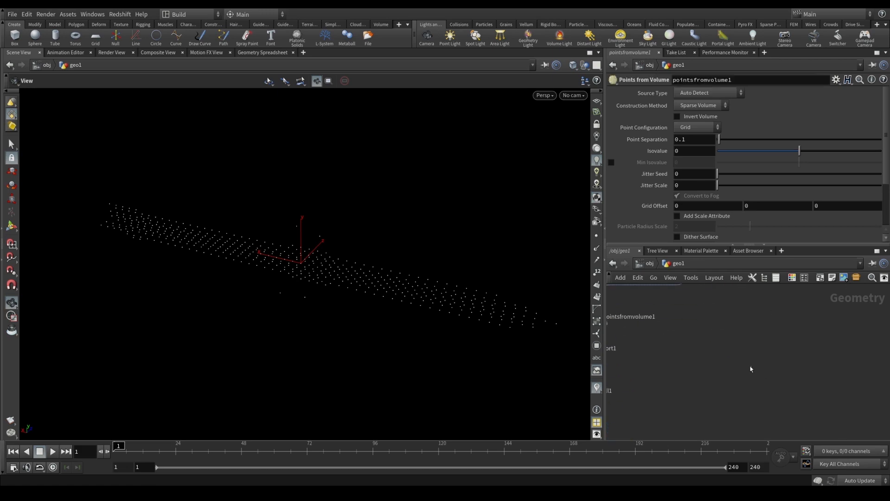
alt+drag(371, 281, 413, 278)
key(Tab)
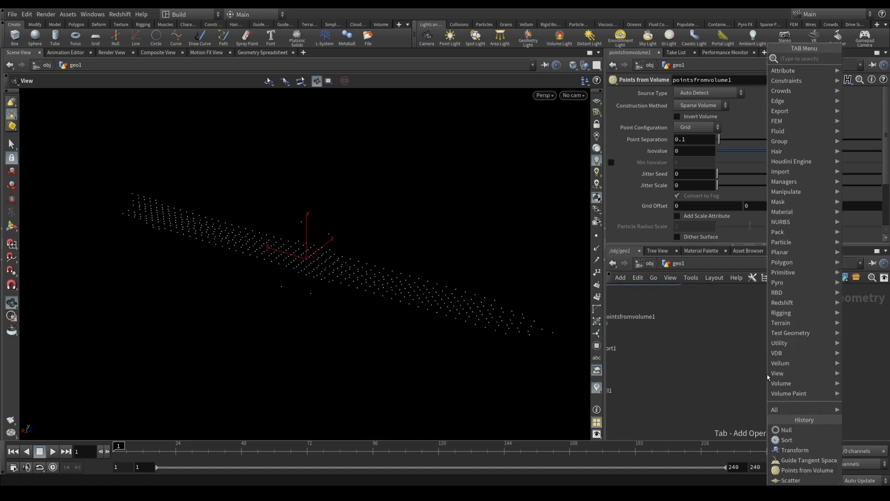
text(for)
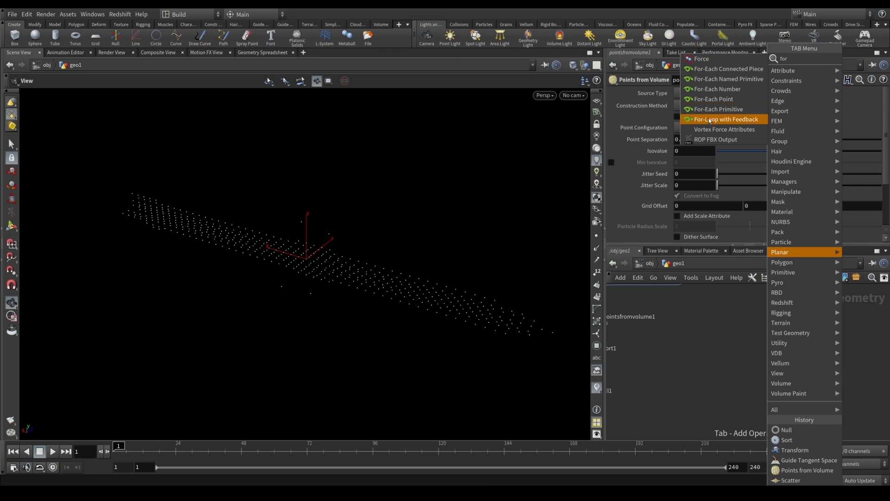
click(709, 120)
click(726, 344)
scroll(734, 362, down, 3)
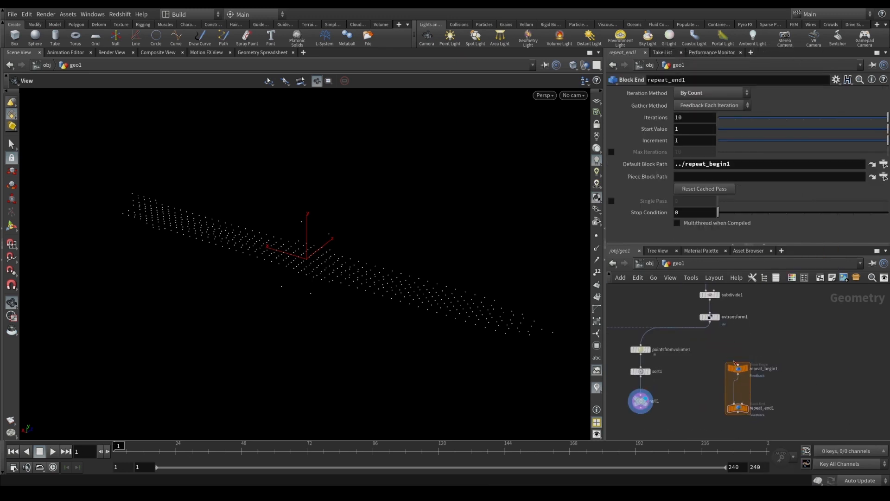
scroll(751, 370, up, 3)
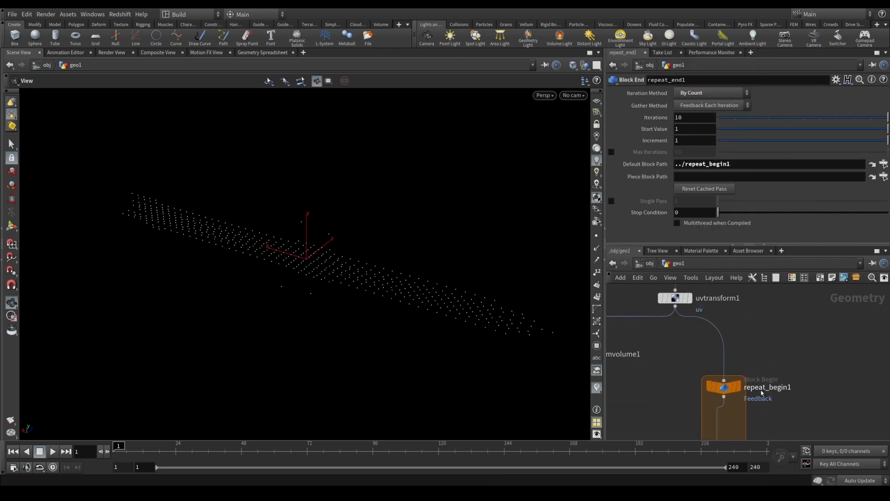
Step: Create a meta import node from repeat_begin1, save the scene and move repeat_end1 further below the begin nodes
middle_drag(762, 393, 749, 341)
click(709, 384)
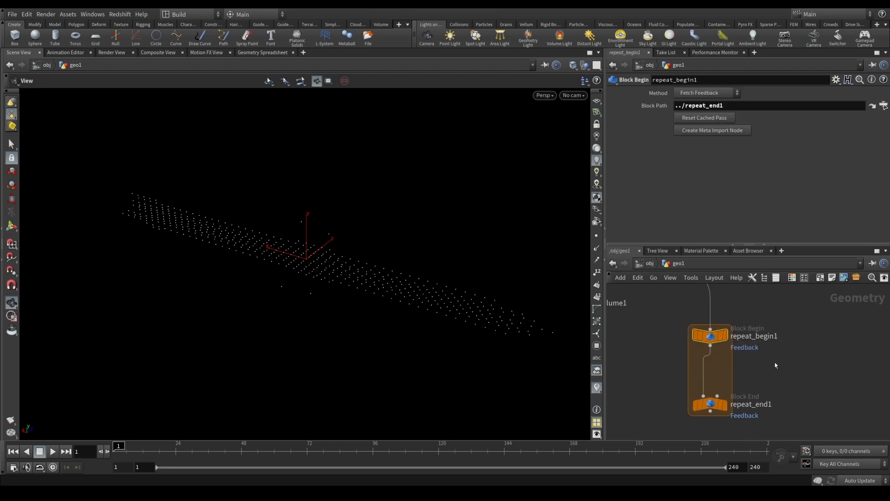
click(718, 130)
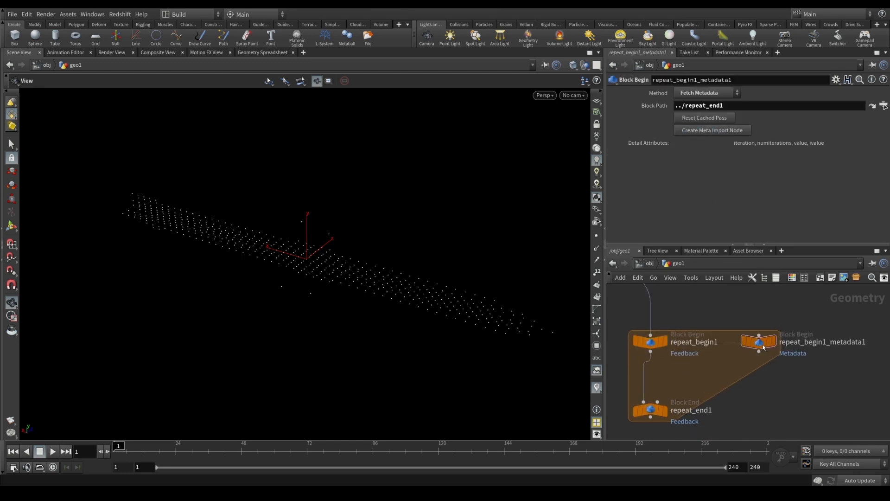
mouse_move(766, 343)
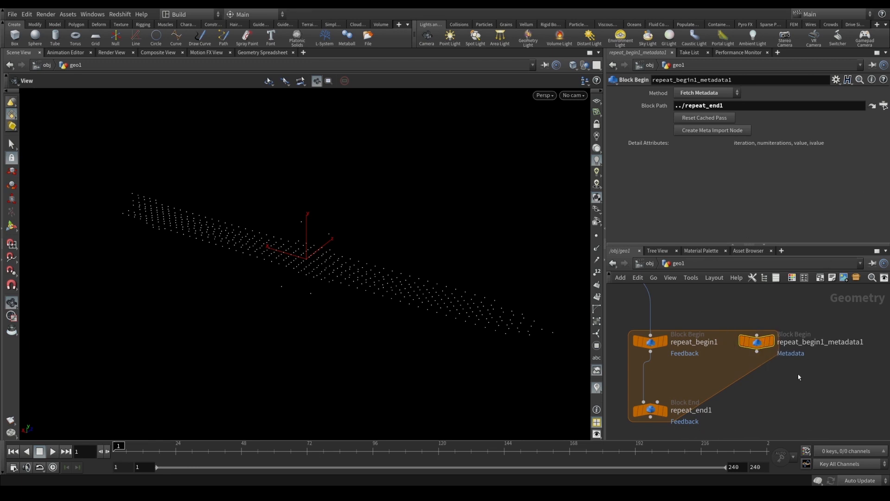
key(h)
key(ctrl+s)
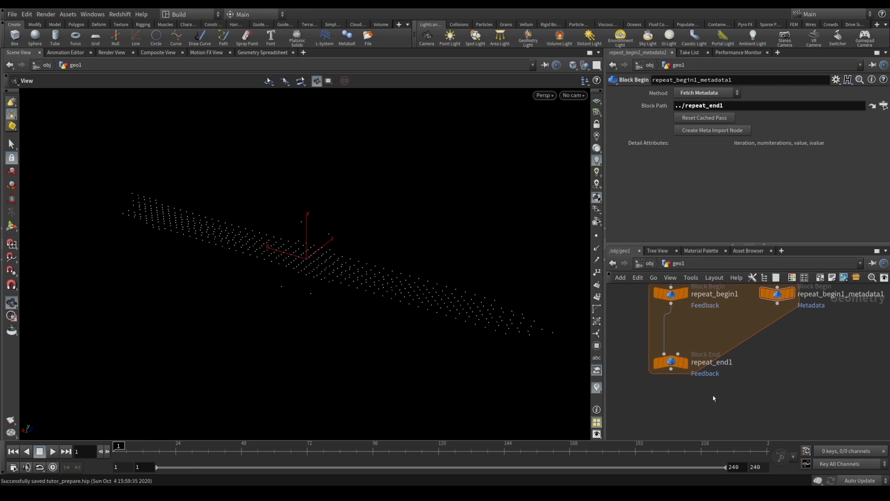
drag(714, 368, 701, 397)
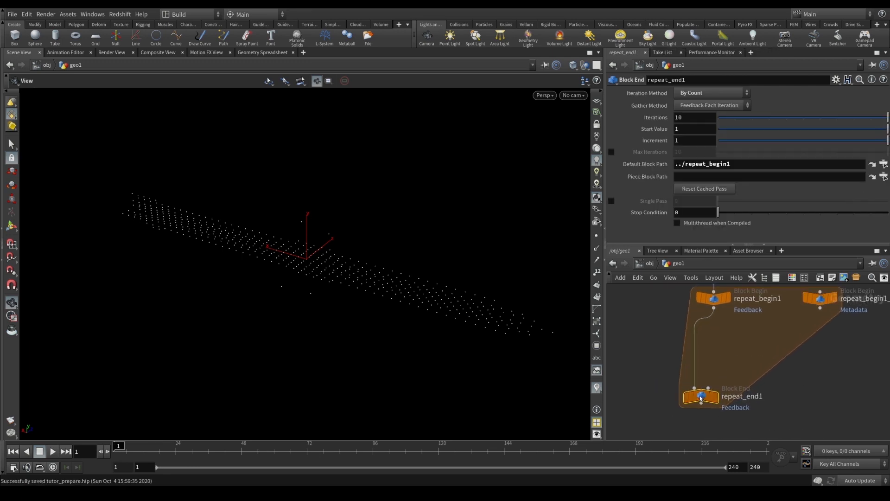
Step: Review the Iterations setting of repeat_end1 and inspect the node information of pointsfromvolume1 for its point count
double_click(678, 118)
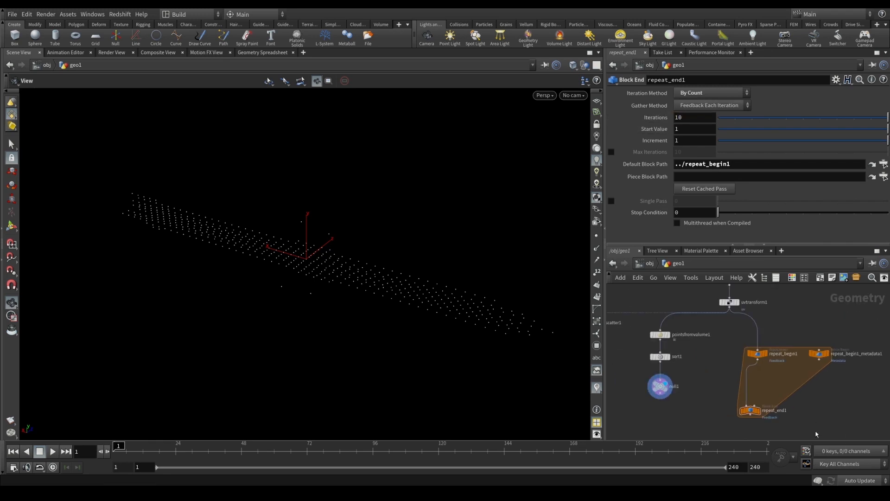
scroll(810, 411, down, 4)
scroll(801, 409, up, 4)
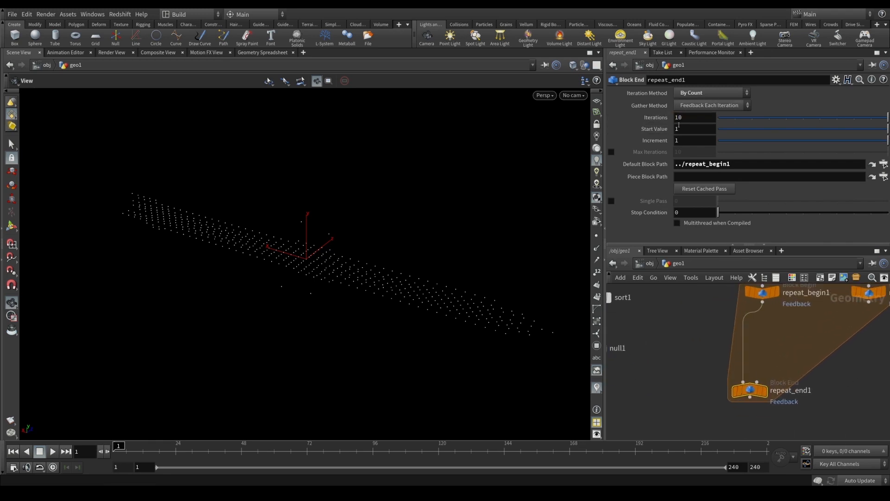
scroll(686, 324, down, 4)
middle_drag(686, 325, 712, 374)
scroll(707, 357, up, 2)
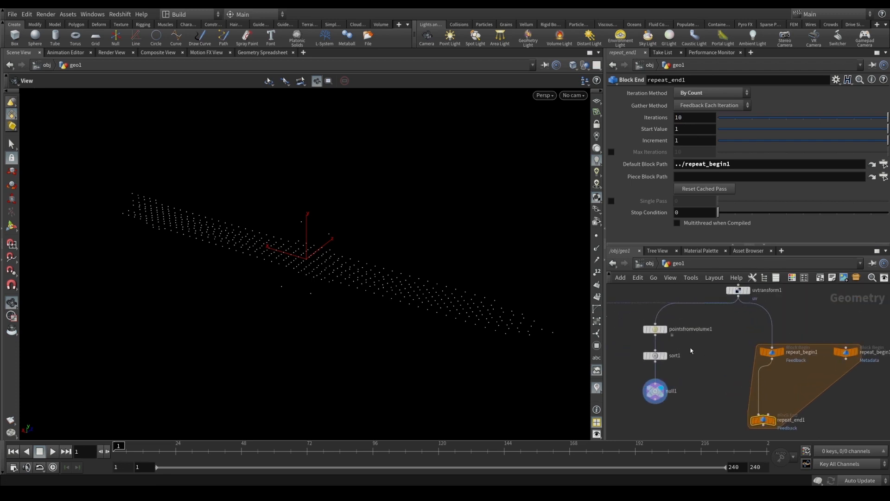
click(652, 329)
middle_click(653, 329)
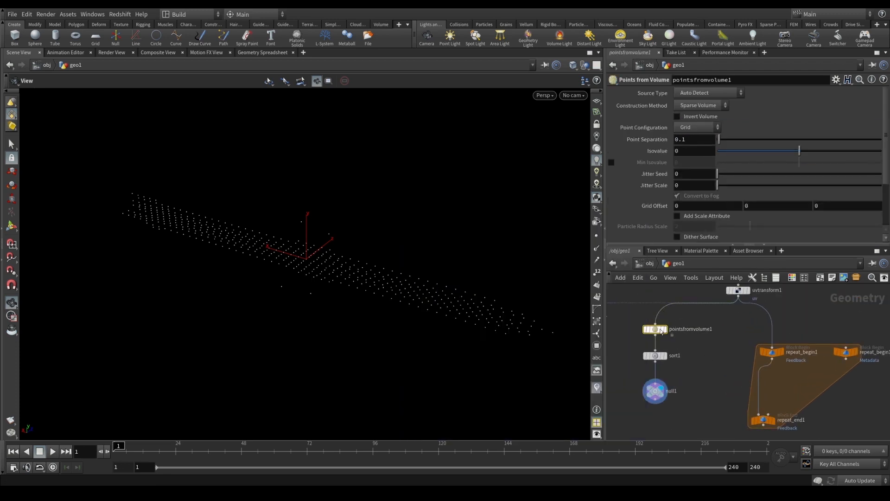
middle_drag(653, 330, 624, 283)
click(728, 375)
middle_drag(677, 345, 707, 332)
scroll(695, 367, up, 1)
click(648, 313)
click(752, 386)
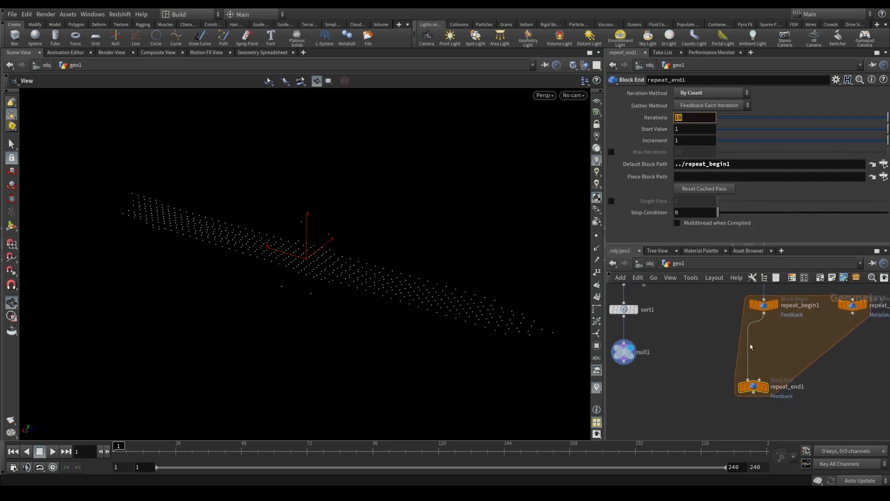
Step: Rename the Null node beneath sort1 as npoints
middle_drag(678, 357, 717, 383)
double_click(685, 377)
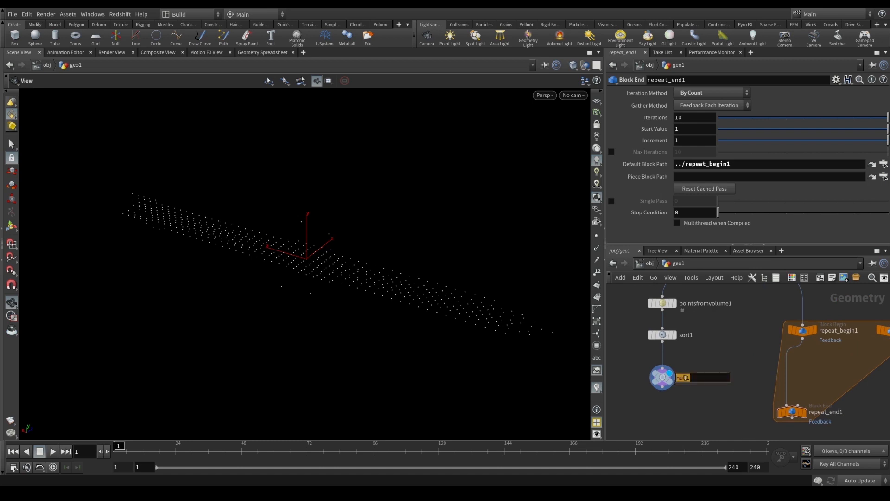
text(npoints)
key(Return)
Step: Set the Iterations of repeat_end1 to the expression npoints("../npoints")
click(791, 411)
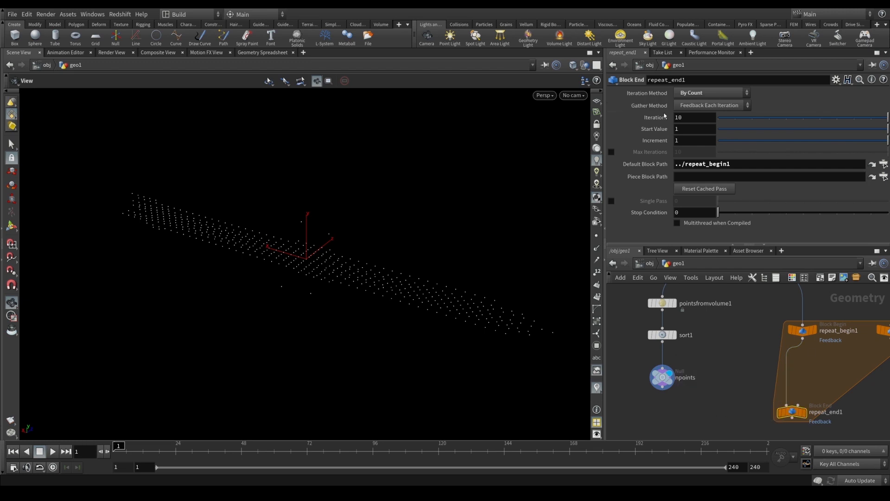
text(npoinn)
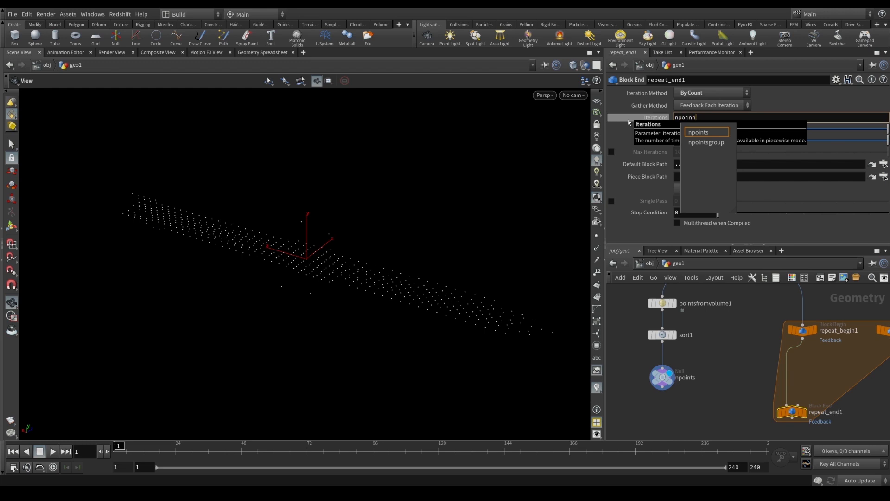
key(BackSpace)
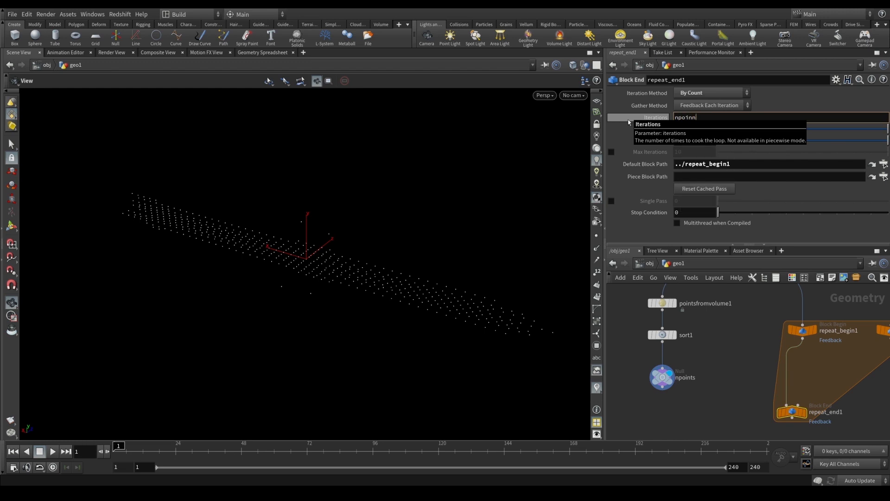
text(ts("../)
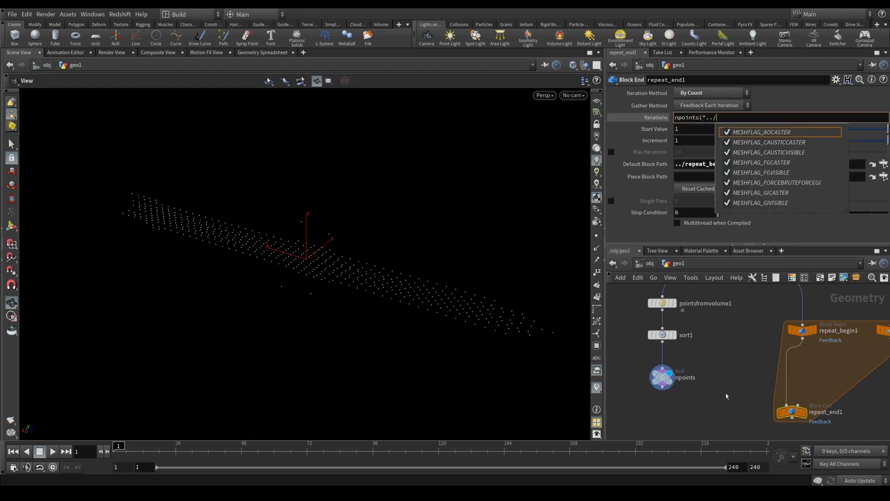
text(np)
text(oints"))
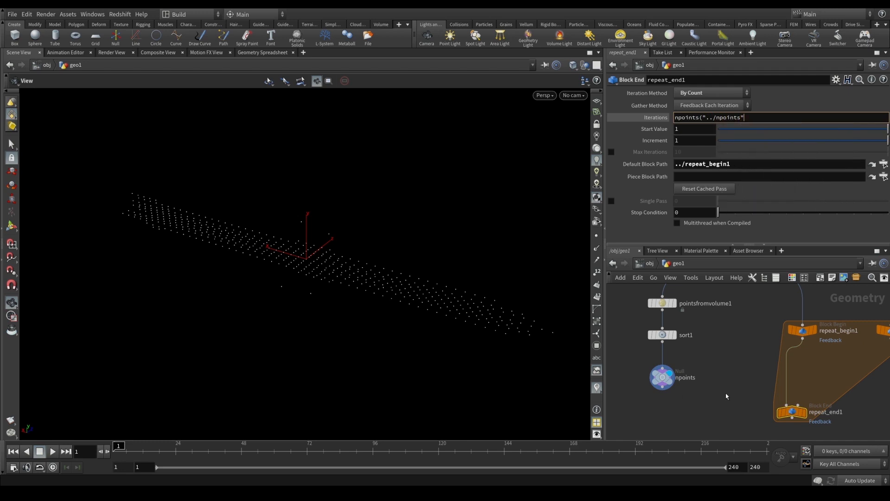
key(Return)
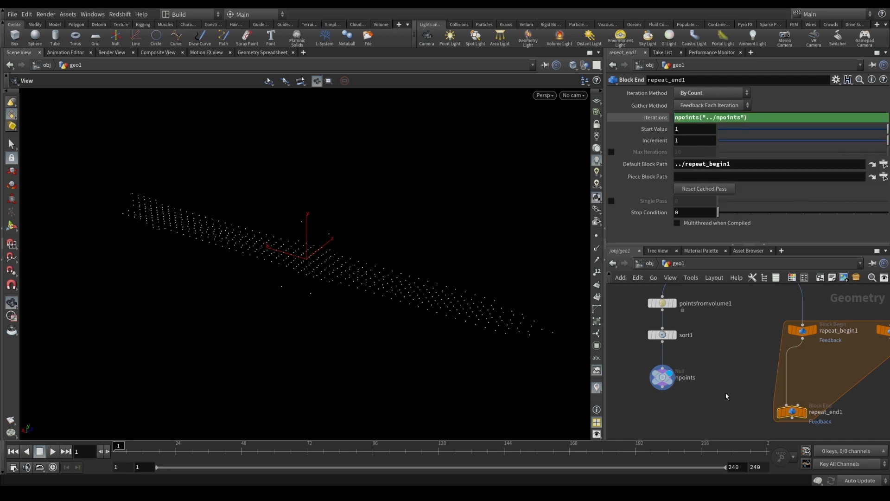
Step: Compare the evaluated Iterations value of repeat_end1 with the point count in the node information of pointsfromvolume1
click(669, 119)
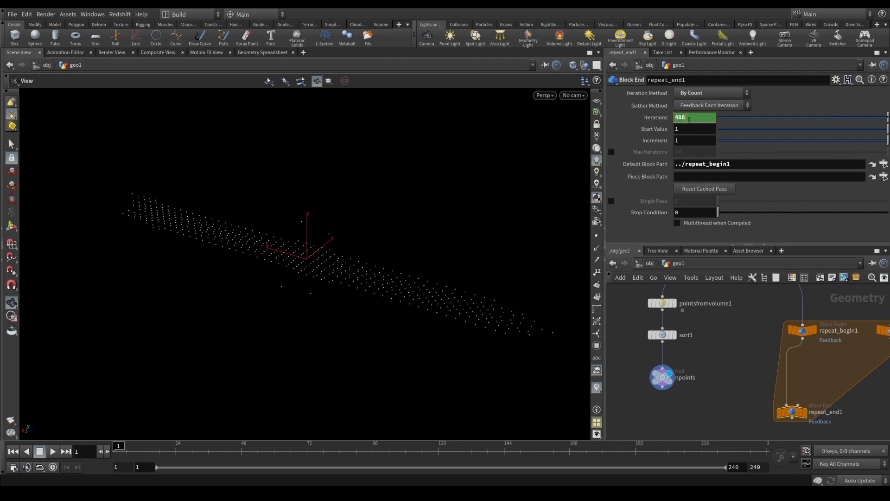
click(693, 118)
middle_drag(718, 338, 720, 366)
drag(635, 342, 670, 331)
middle_click(665, 331)
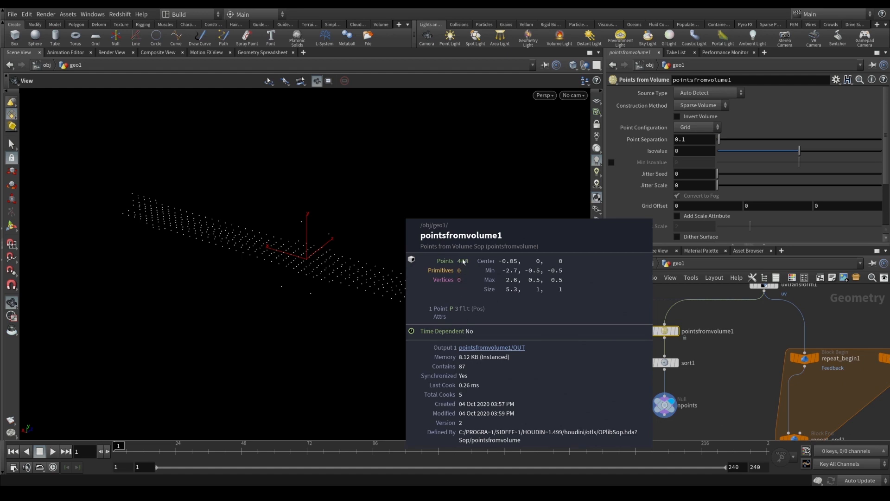
middle_drag(754, 437, 696, 361)
click(735, 363)
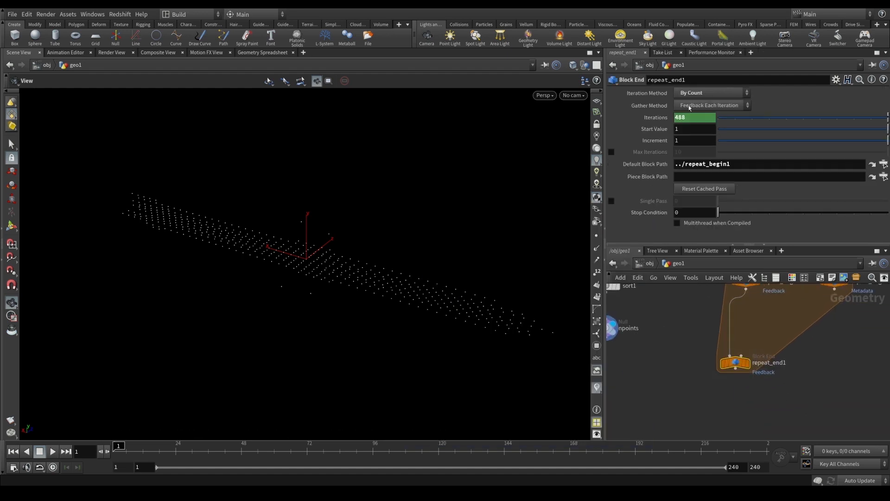
Step: Display the output of repeat_end1 and save the scene
click(748, 364)
drag(737, 363, 747, 379)
key(ctrl+s)
Step: Add a Group node inside the loop block, fed by repeat_begin1 through its first input, and display repeat_begin1
middle_drag(699, 339, 716, 371)
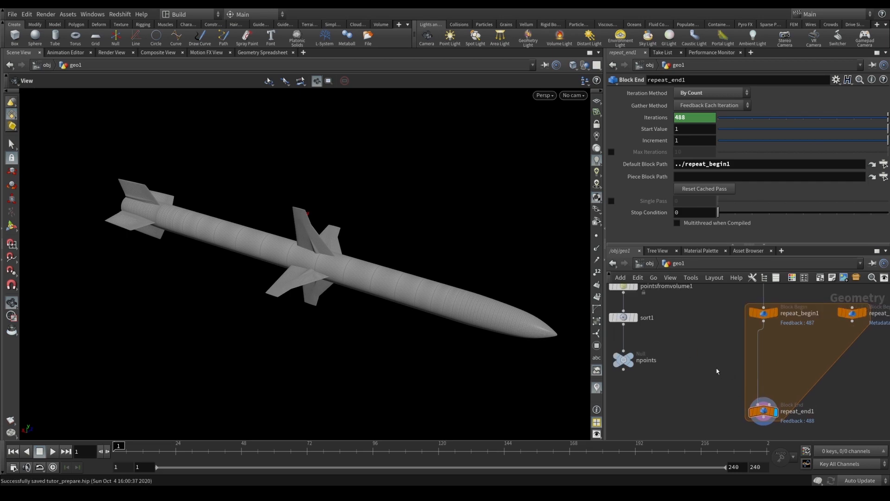
key(Tab)
text(group)
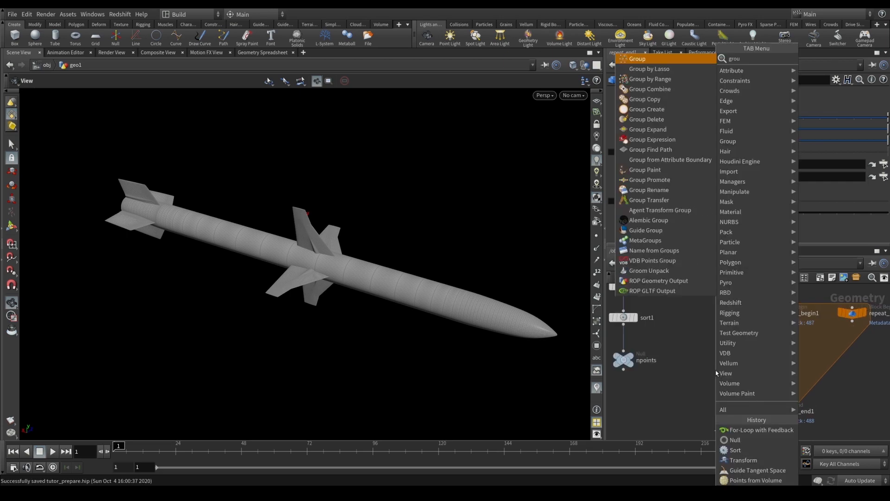
key(Return)
click(804, 357)
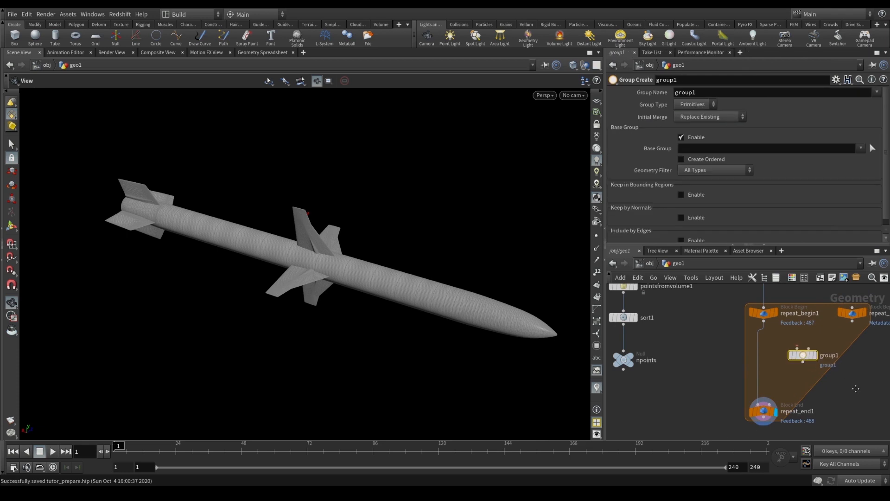
scroll(732, 347, up, 3)
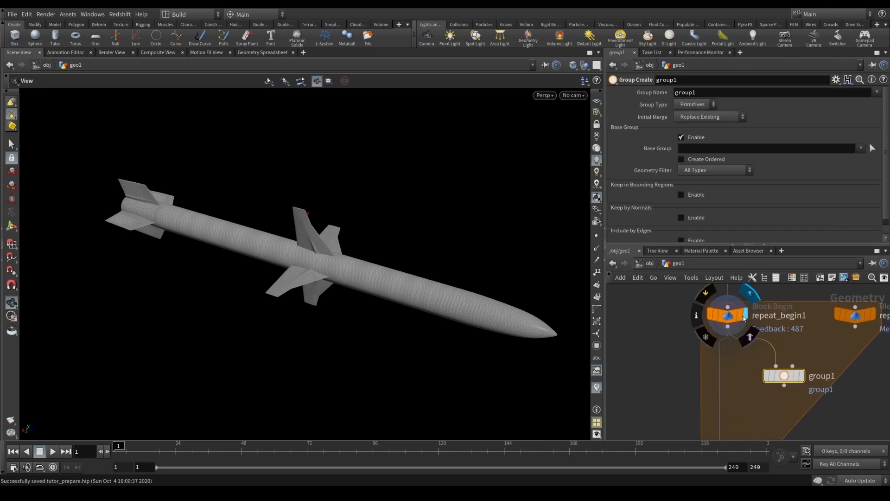
drag(728, 327, 776, 366)
drag(589, 325, 619, 324)
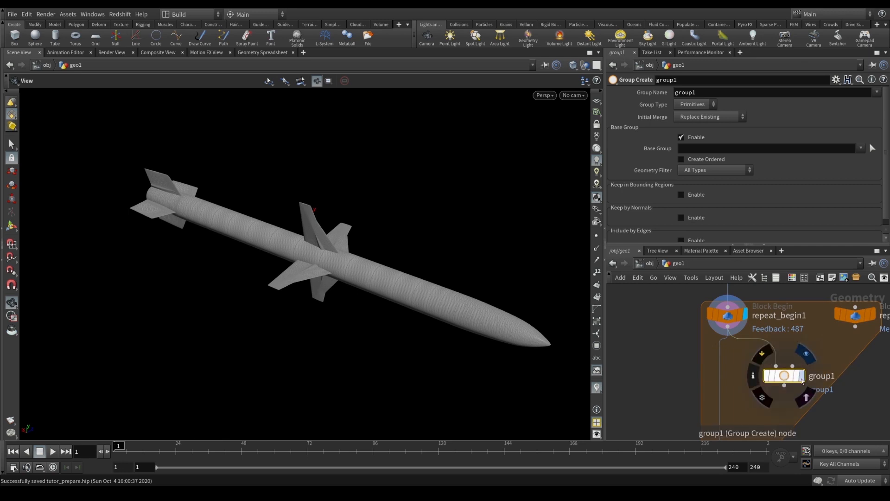
Step: Display group1 in the viewport and set its Group Type to Points
drag(786, 377, 793, 397)
middle_drag(802, 393, 768, 384)
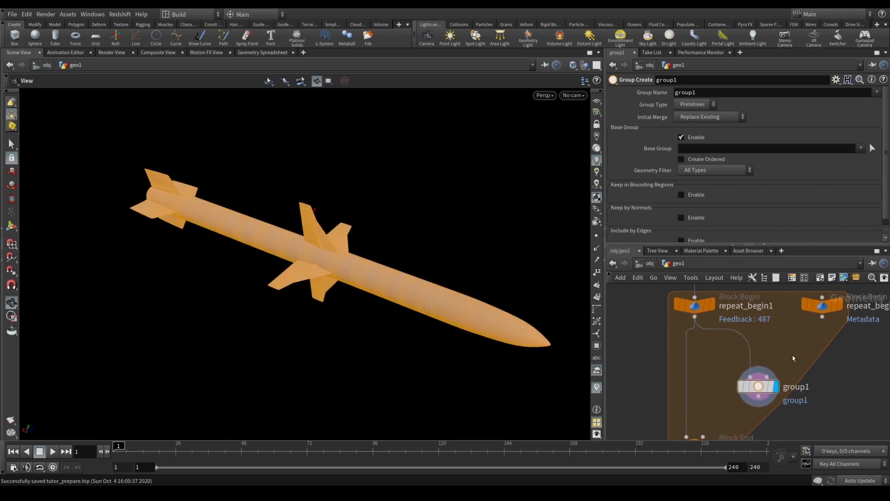
drag(768, 383, 769, 389)
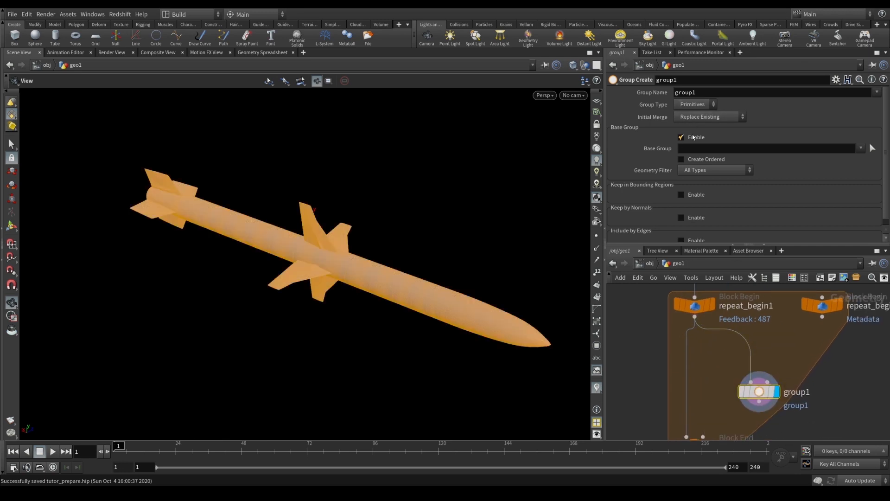
click(691, 108)
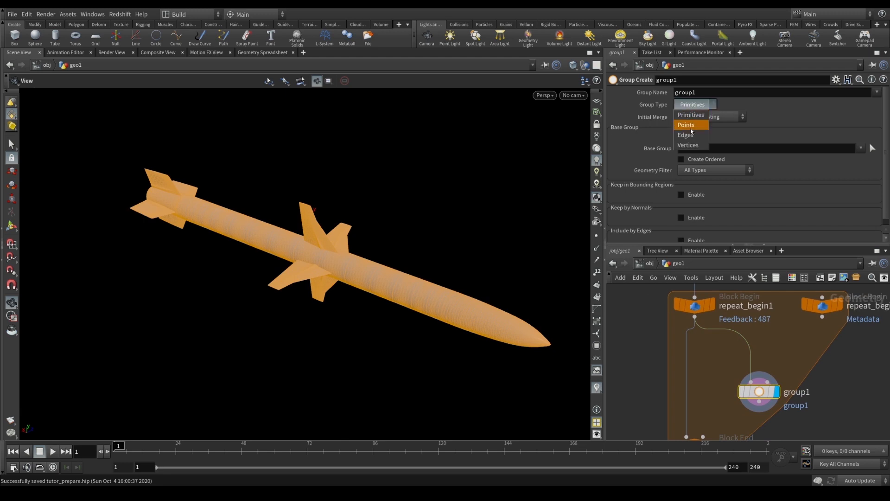
click(690, 129)
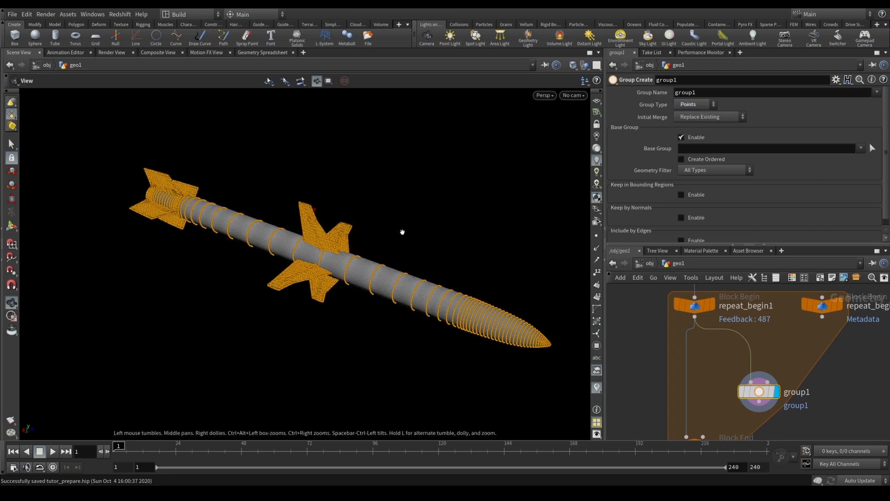
Step: Disable group1's Base Group and enable Keep in Bounding Regions with Bounding Type set to Bounding Object (points or vertices only)
click(690, 139)
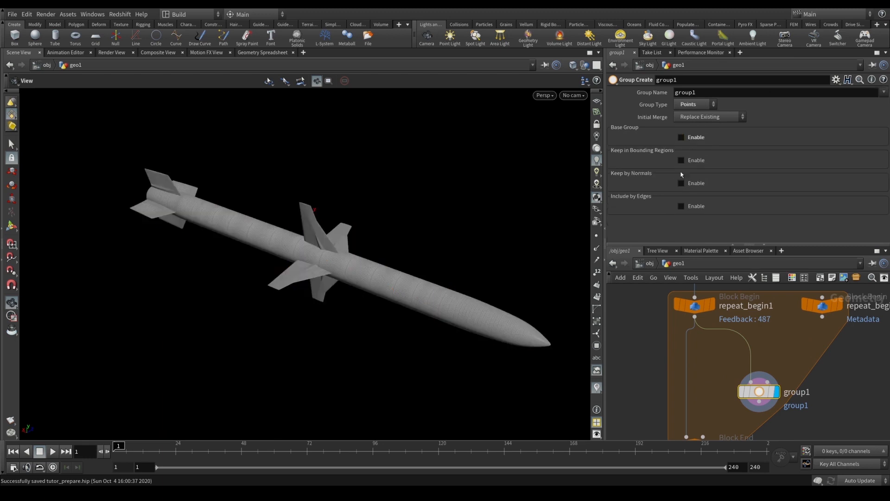
click(692, 163)
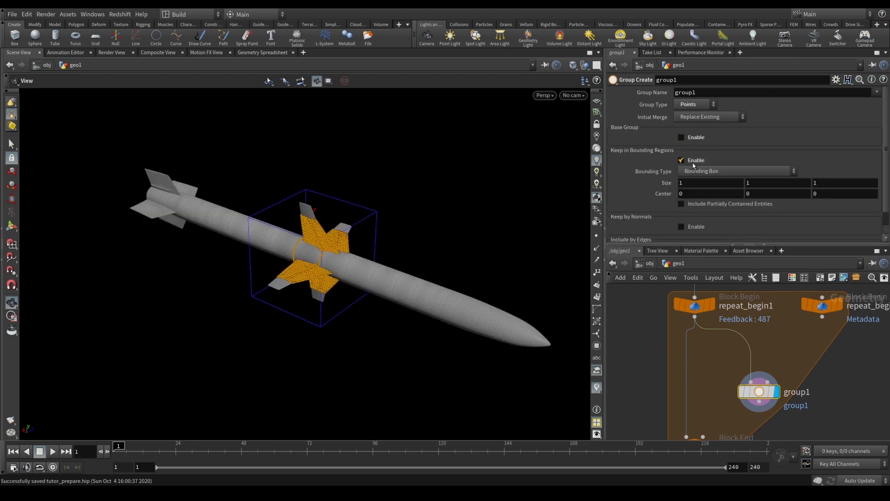
click(694, 171)
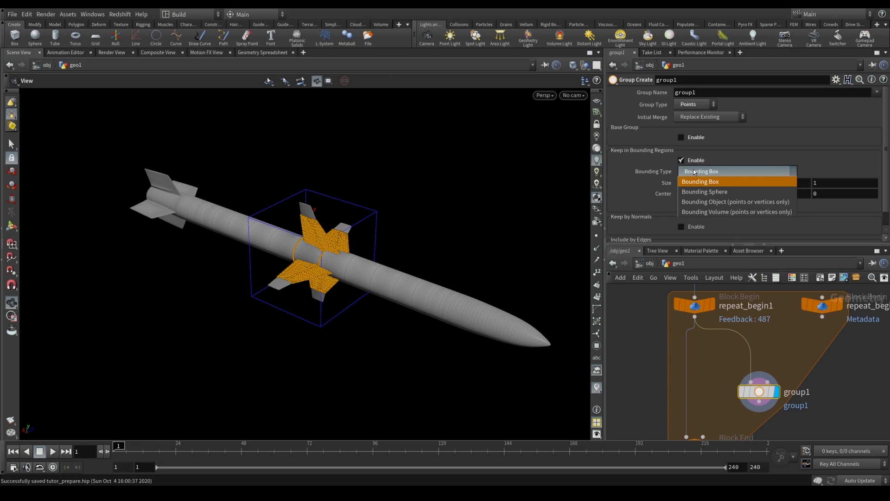
click(704, 202)
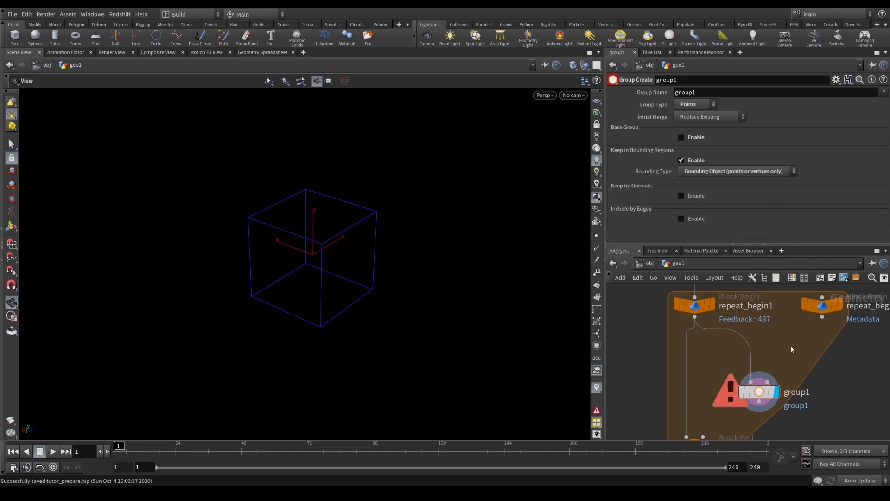
Step: Add a Box node inside the loop block and connect it to the second input of group1
key(Tab)
text(box)
key(Return)
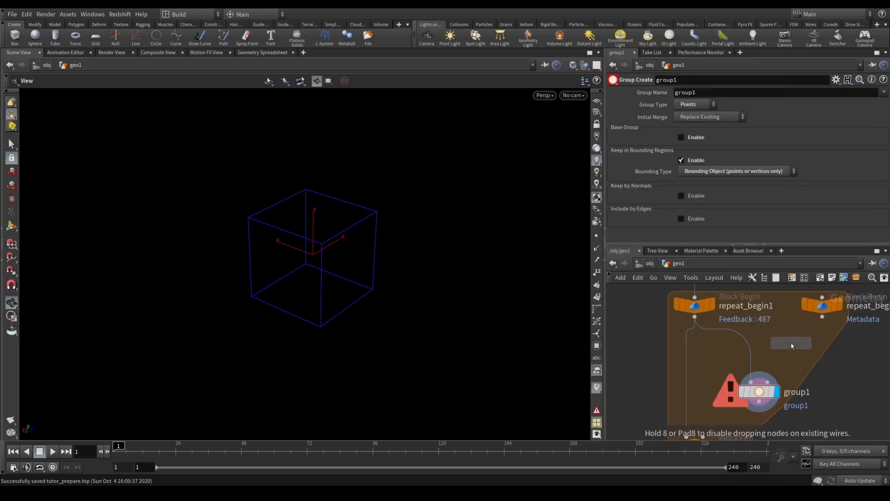
click(791, 343)
drag(791, 353, 781, 378)
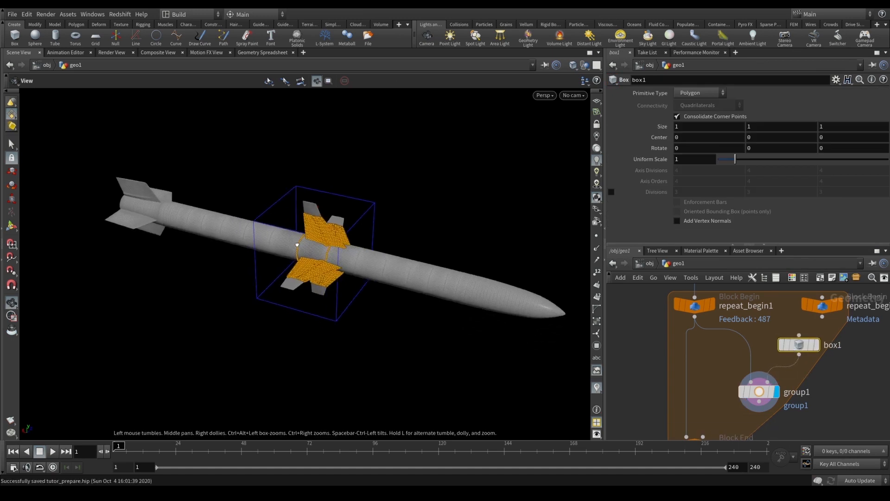
Step: Try moving the bounding box toward the missile's nose and resizing it, and undo these handle changes
key(Return)
middle_drag(416, 271, 510, 299)
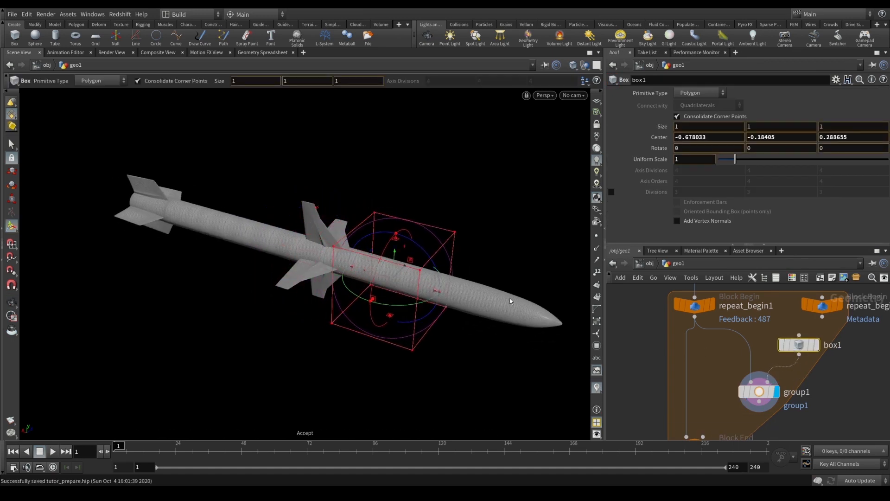
key(Escape)
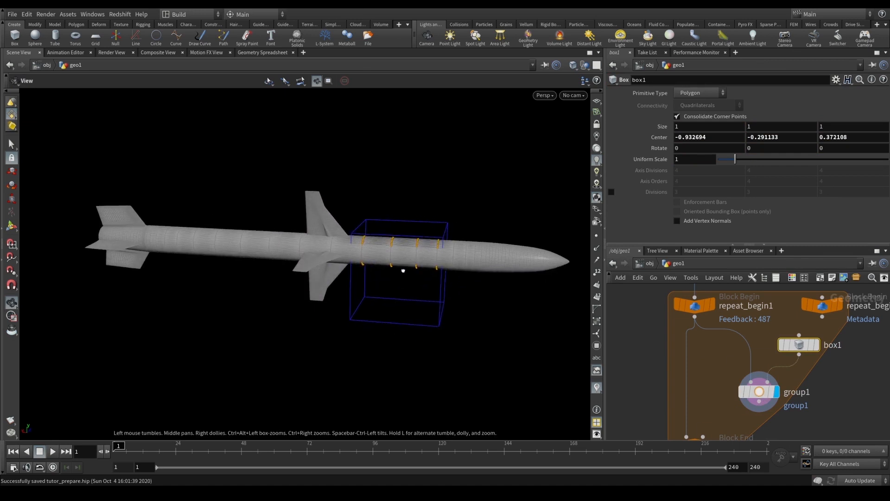
drag(445, 292, 408, 237)
key(Return)
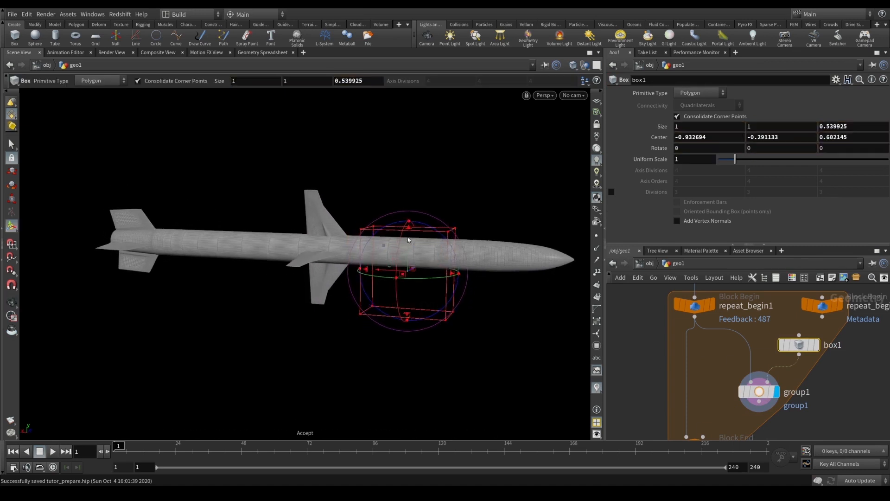
key(ctrl+z)
alt+middle_drag(491, 274, 406, 254)
key(Escape)
drag(406, 254, 392, 314)
key(ctrl+z)
key(ctrl+z)
drag(318, 248, 278, 230)
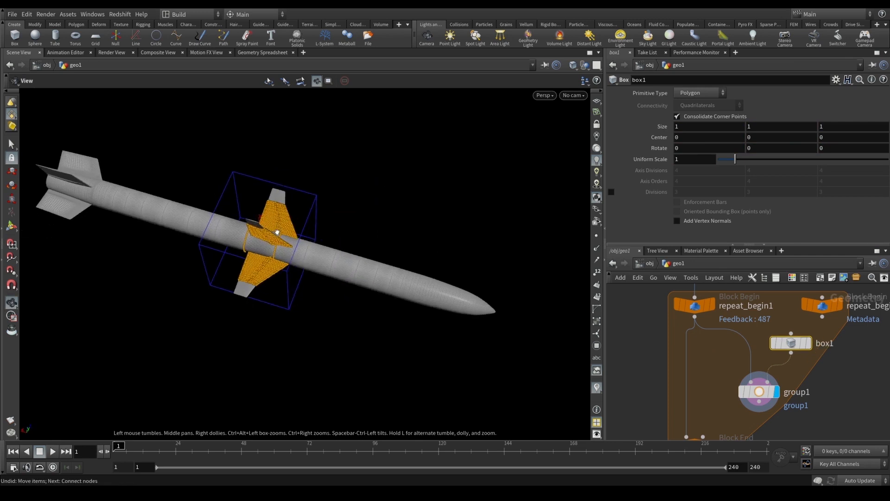
key(ctrl+y)
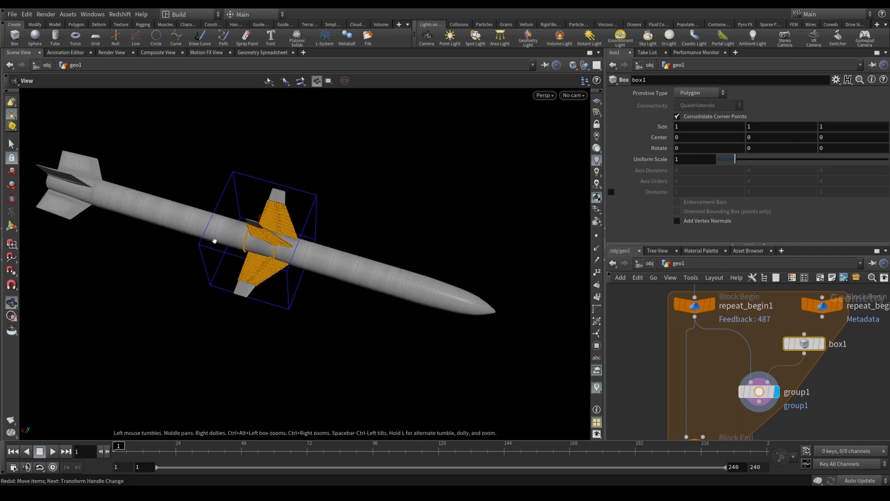
Step: Display the npoints null to inspect the sorted volume points of the missile
drag(253, 252, 160, 181)
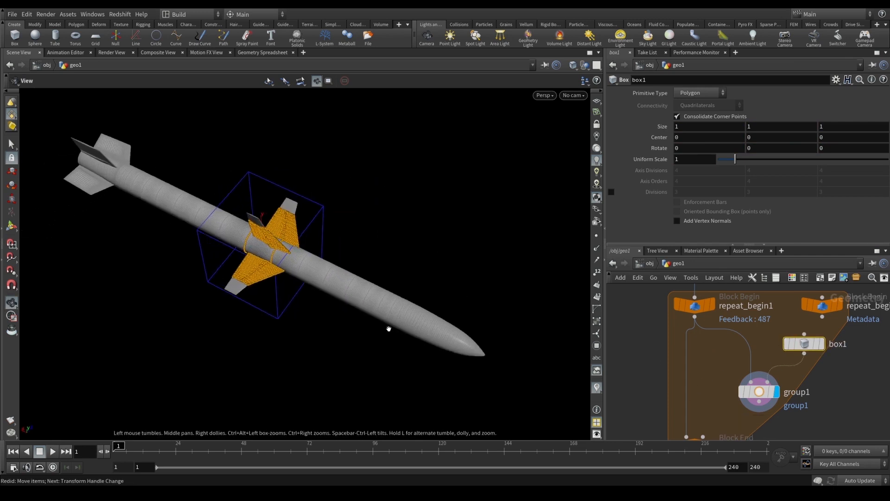
drag(388, 328, 334, 271)
middle_drag(696, 399, 766, 353)
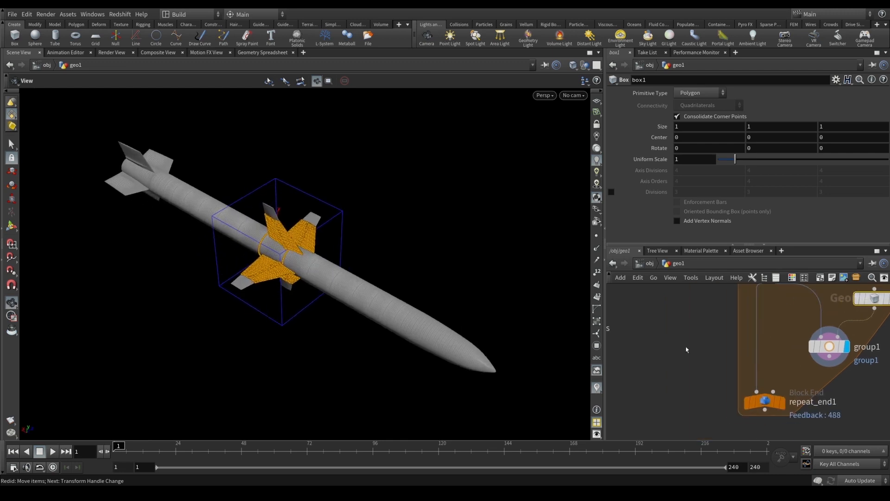
scroll(686, 350, down, 3)
middle_drag(647, 320, 667, 366)
scroll(659, 367, up, 1)
click(632, 309)
ctrl+drag(635, 309, 658, 309)
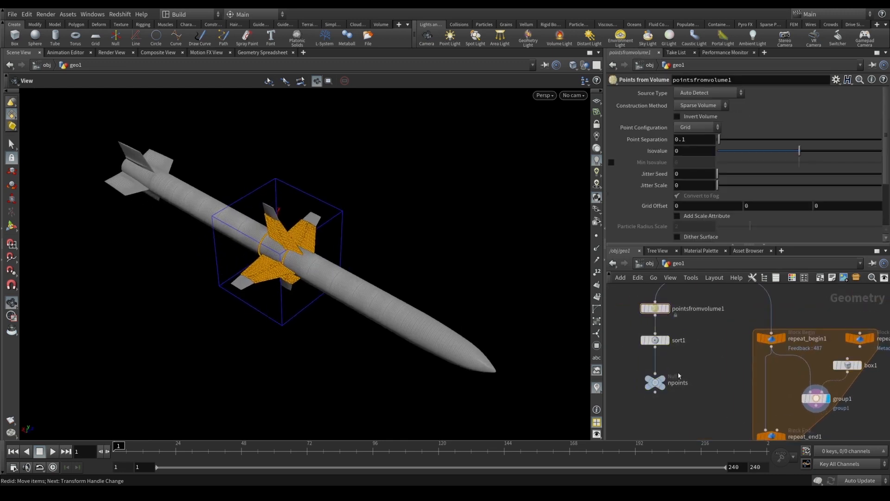
click(663, 379)
middle_drag(693, 388, 672, 368)
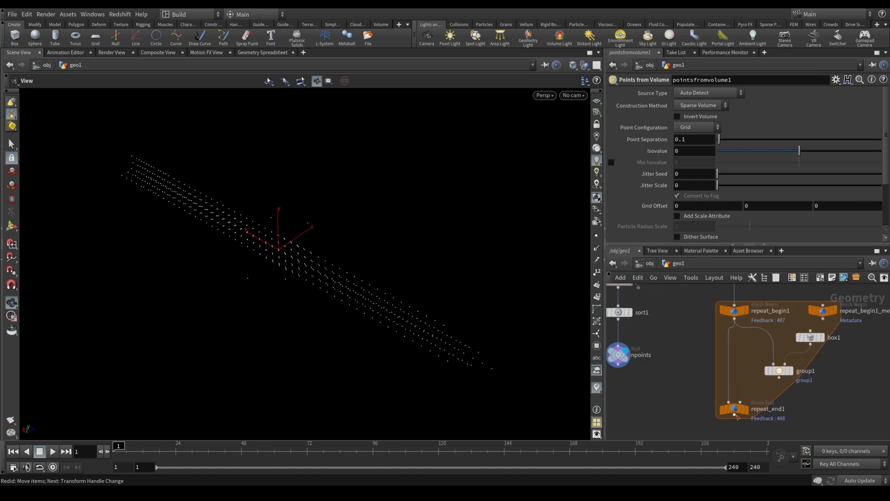
middle_drag(737, 411, 756, 420)
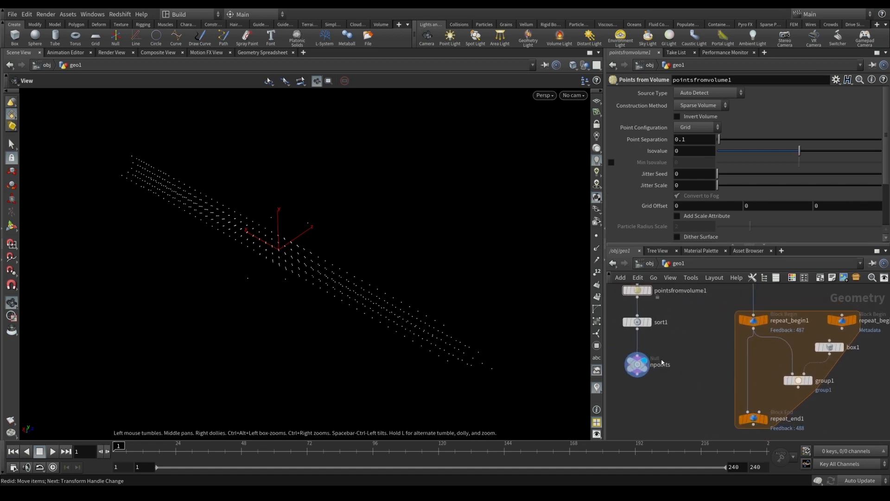
middle_drag(741, 376, 738, 381)
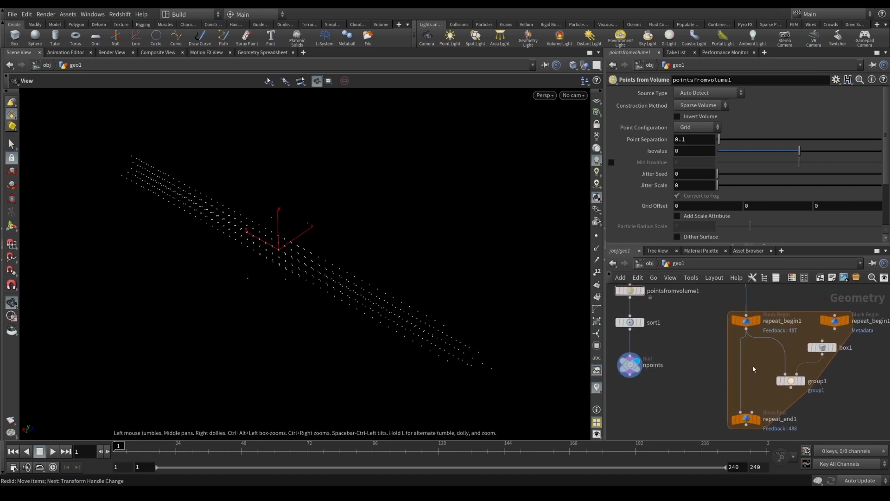
Step: Add a Point Wrangle between npoints and the loop block and connect npoints to its first input
key(Tab)
text(wr)
click(712, 89)
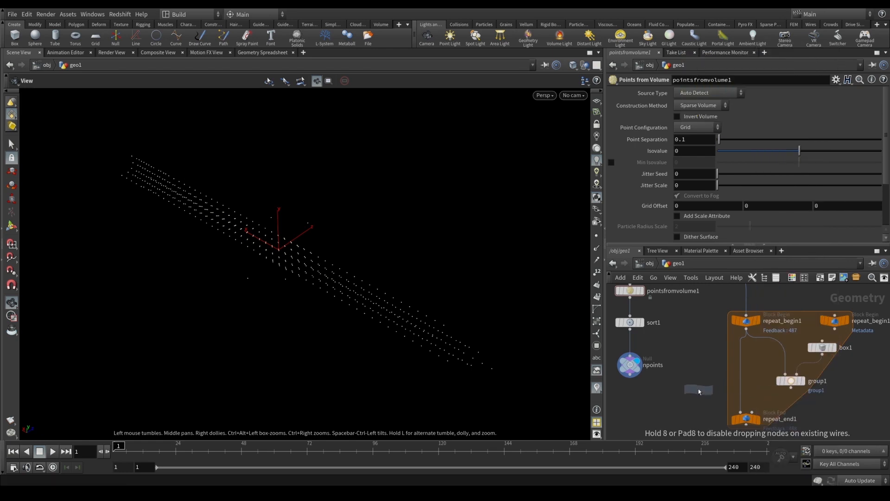
click(699, 390)
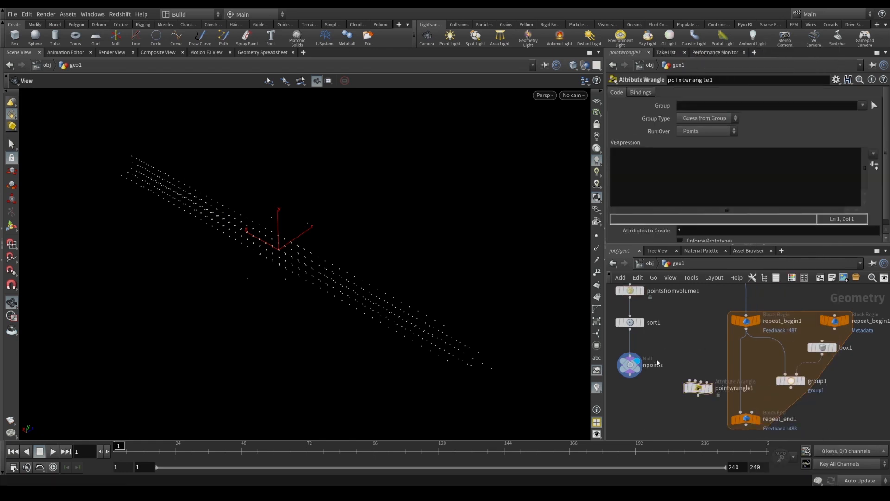
middle_drag(669, 372, 699, 353)
scroll(686, 355, up, 1)
drag(692, 340, 694, 330)
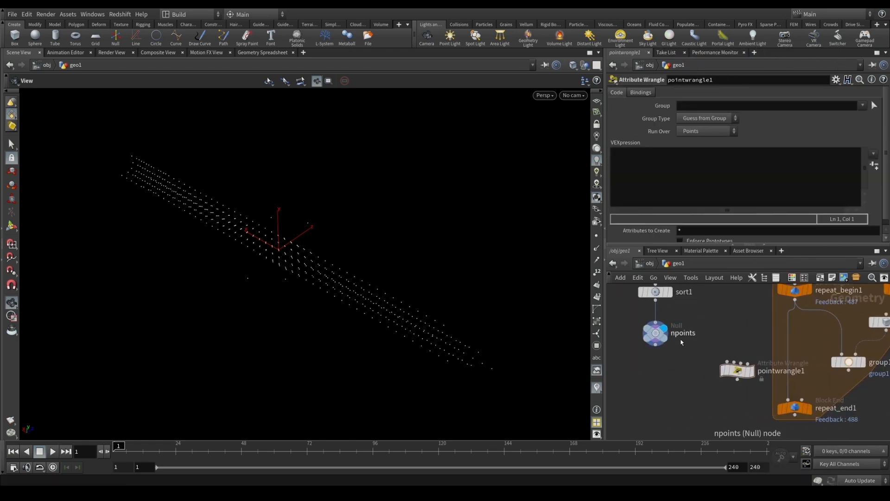
click(655, 347)
click(728, 362)
middle_drag(747, 364, 722, 366)
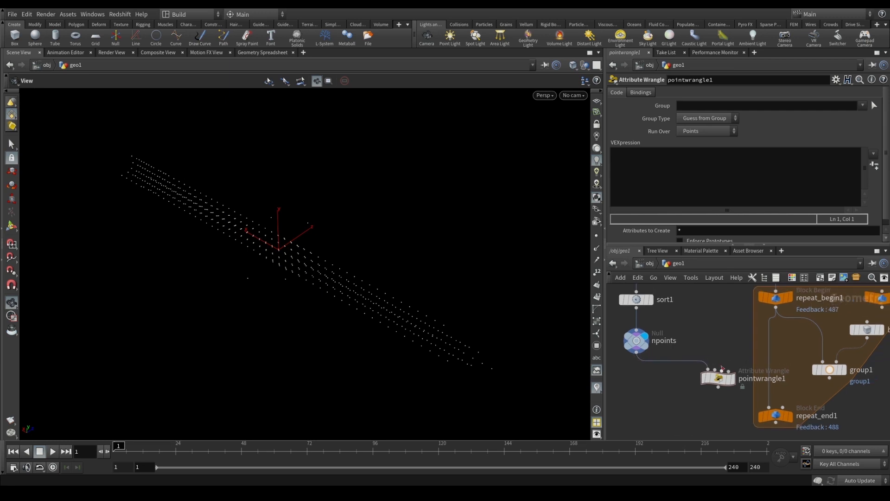
Step: Connect repeat_begin1_metadata1 to the second input of pointwrangle1 and display the wrangle
click(722, 369)
scroll(720, 338, down, 2)
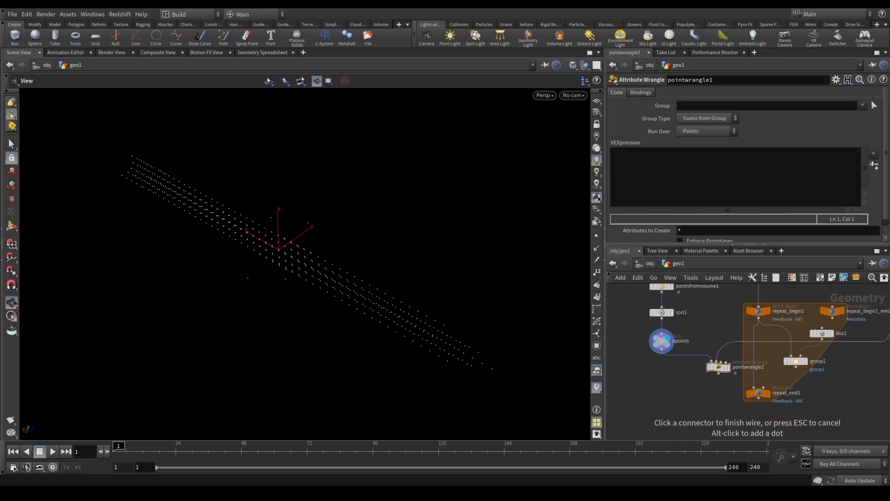
scroll(854, 323, up, 2)
scroll(793, 344, down, 2)
scroll(814, 327, up, 2)
click(814, 324)
scroll(810, 327, down, 4)
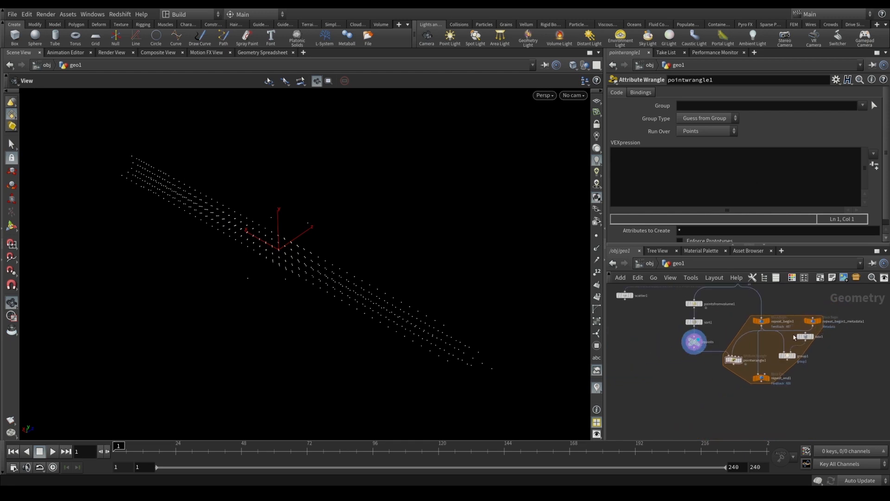
scroll(794, 337, up, 2)
click(716, 371)
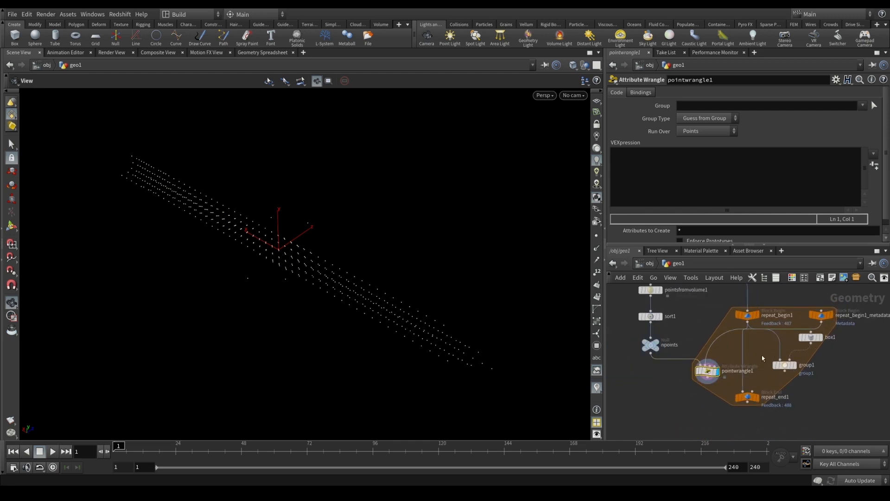
Step: In pointwrangle1's VEXpression, write the line int iteration = detail(1,"iteration",0); to read the loop iteration from the second input
scroll(763, 358, up, 2)
click(798, 322)
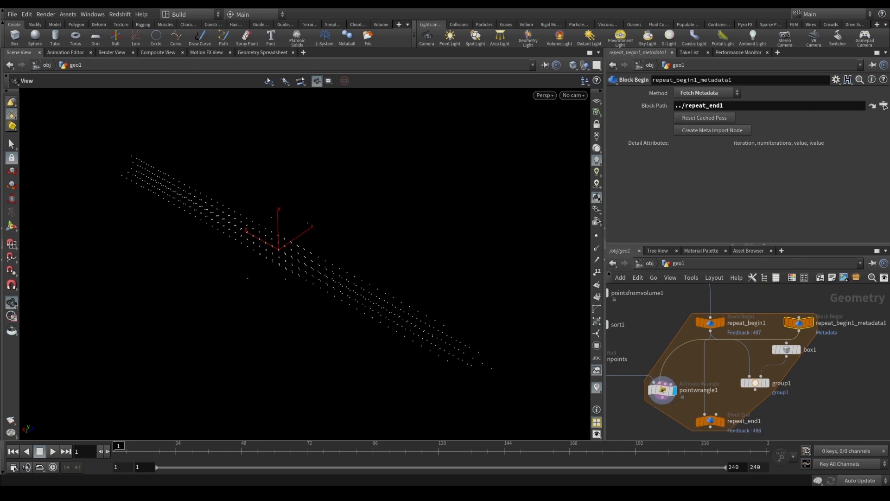
click(662, 390)
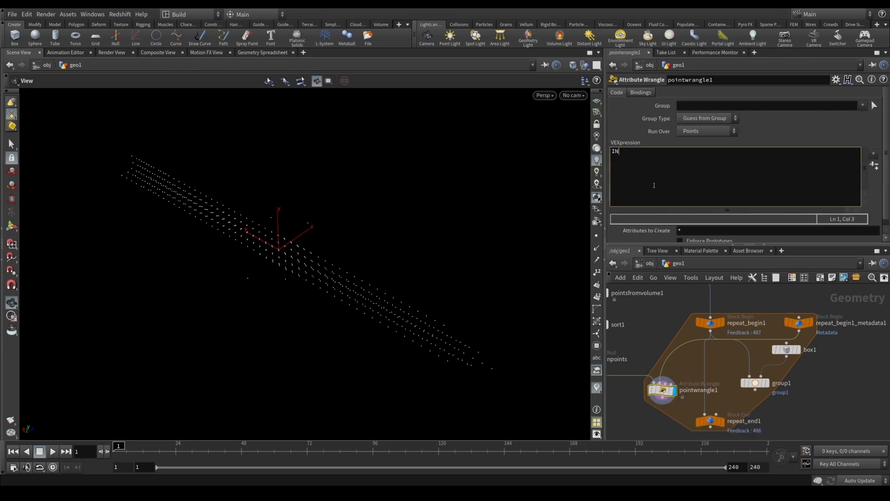
text(n)
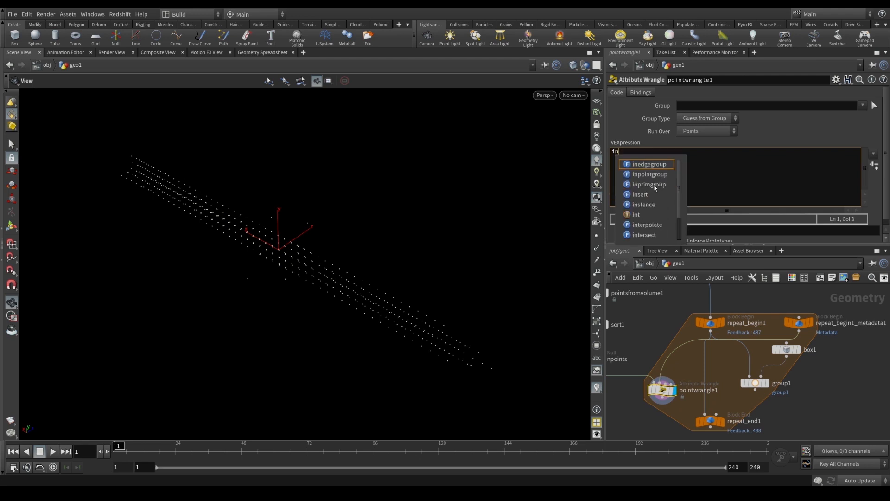
text(t )
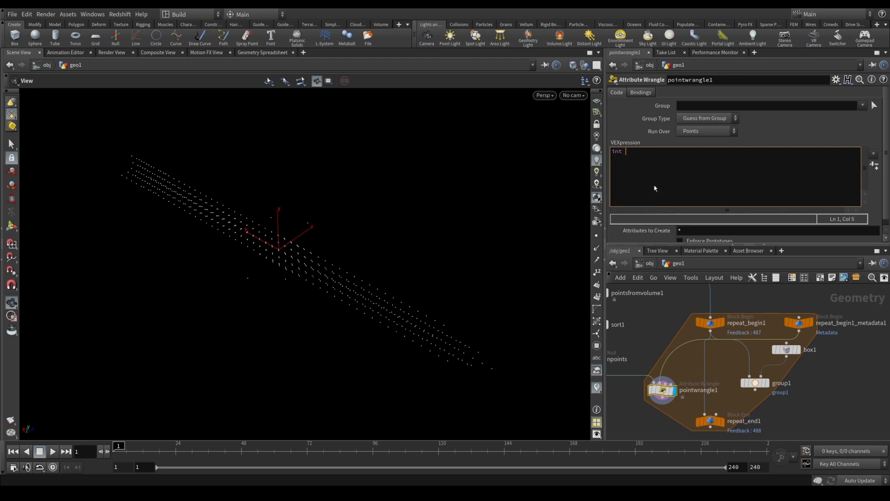
text(it)
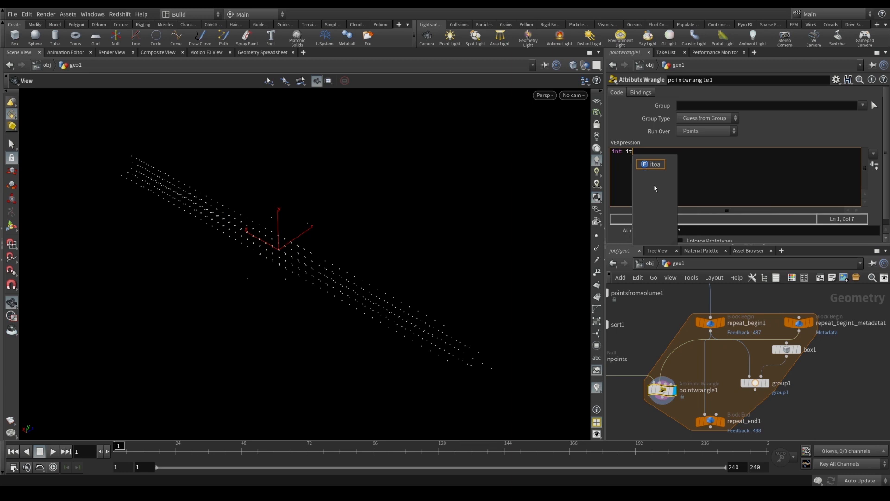
text(te)
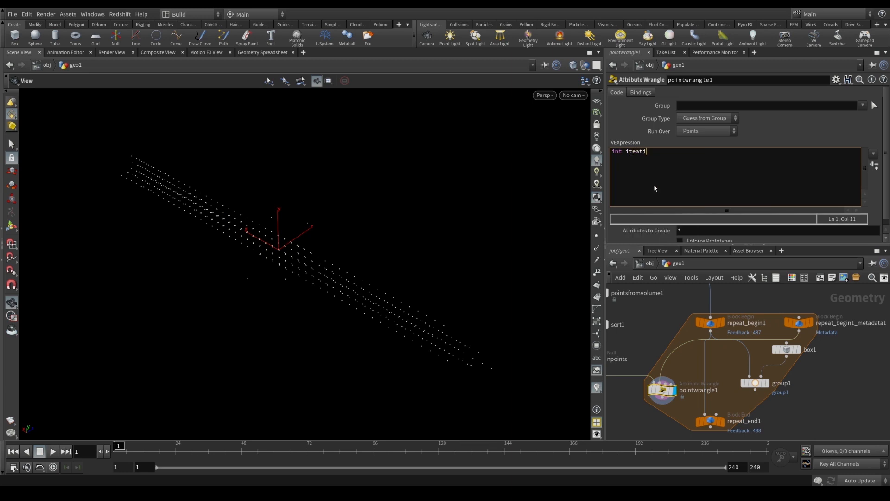
text(ration = detail()
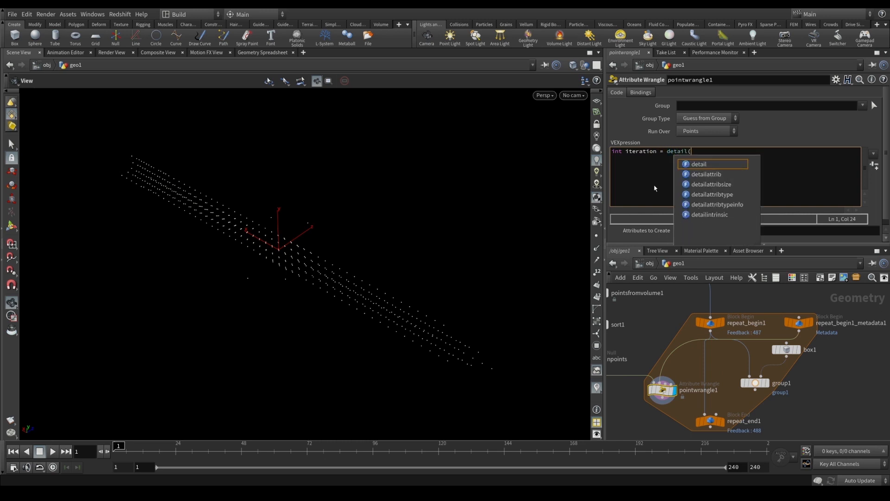
key(ctrl+s)
text(1,)
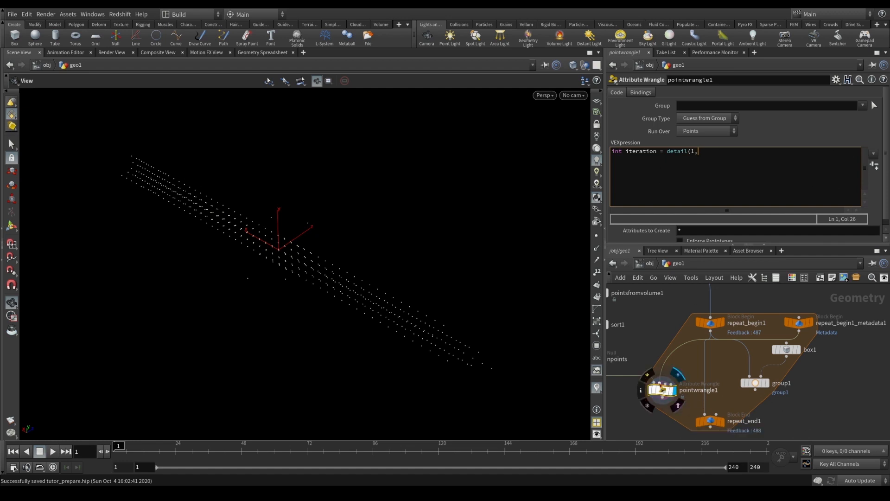
mouse_move(662, 384)
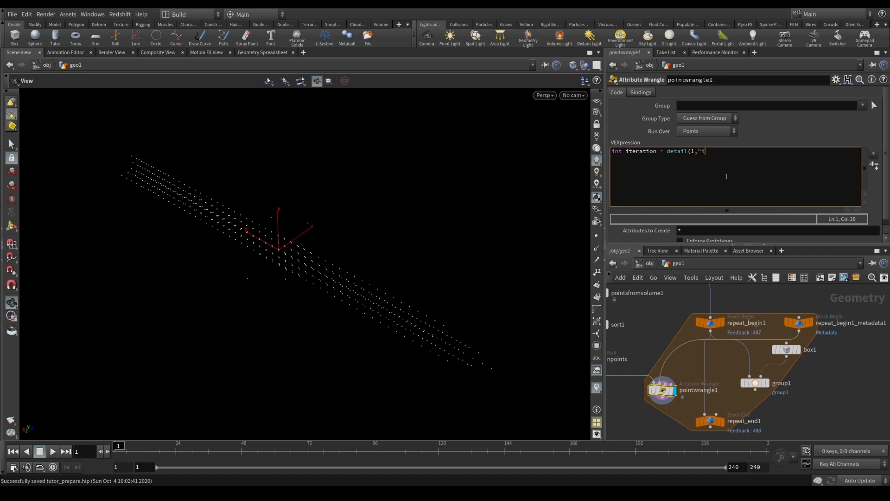
text(teration",0);)
key(Return)
text(if (@ptn)
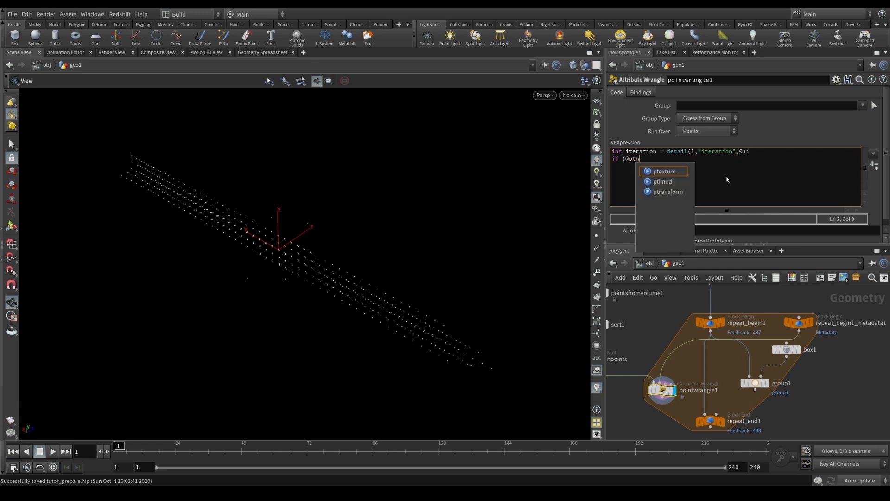
text(um)
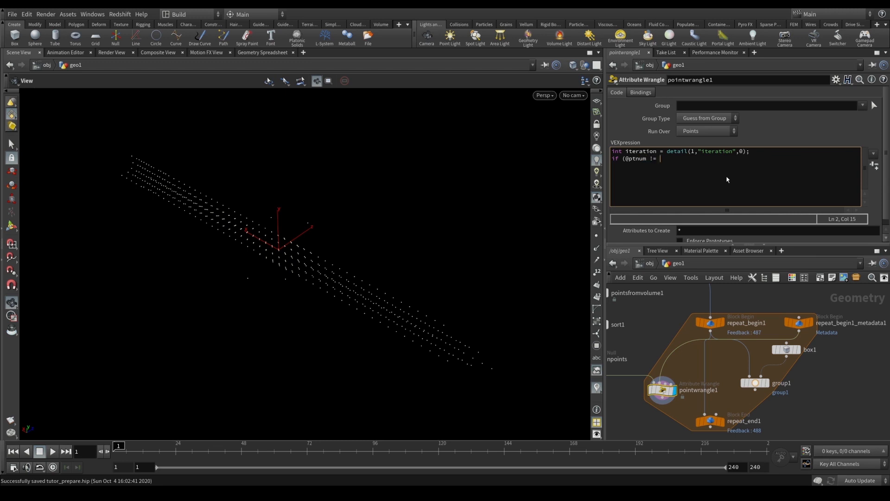
text(!= iter)
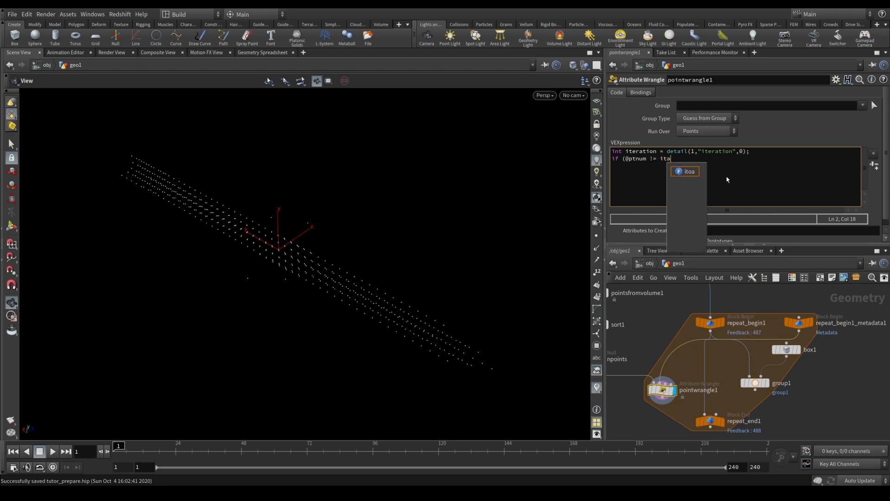
text(ation)
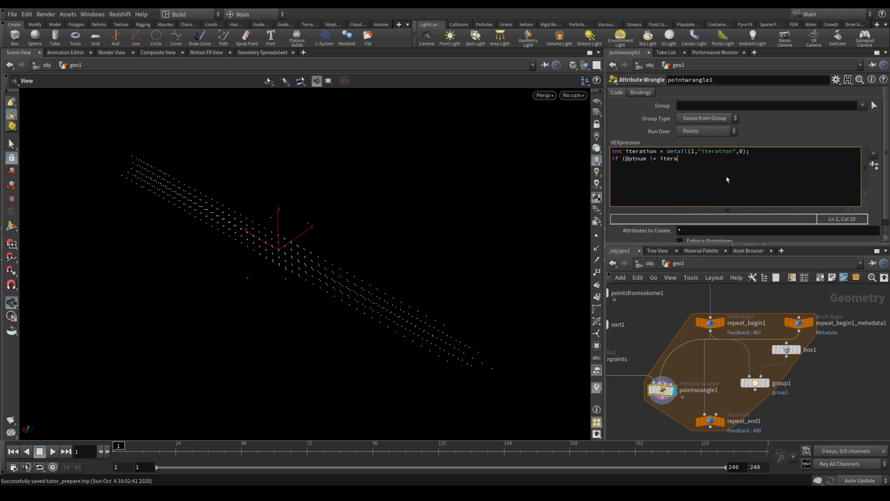
text() {)
key(Return)
key(Tab)
key(BackSpace)
text(removepoint(0,@ptnum);)
key(Return)
text(})
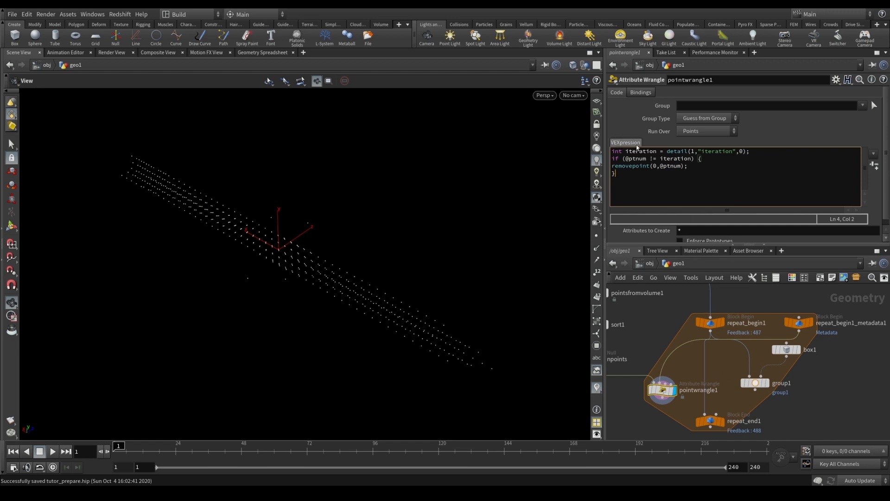
key(ctrl+a)
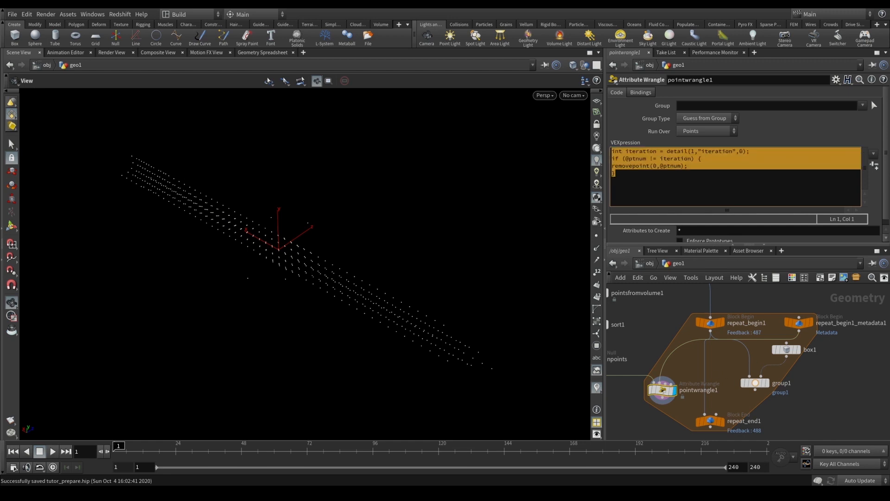
click(637, 172)
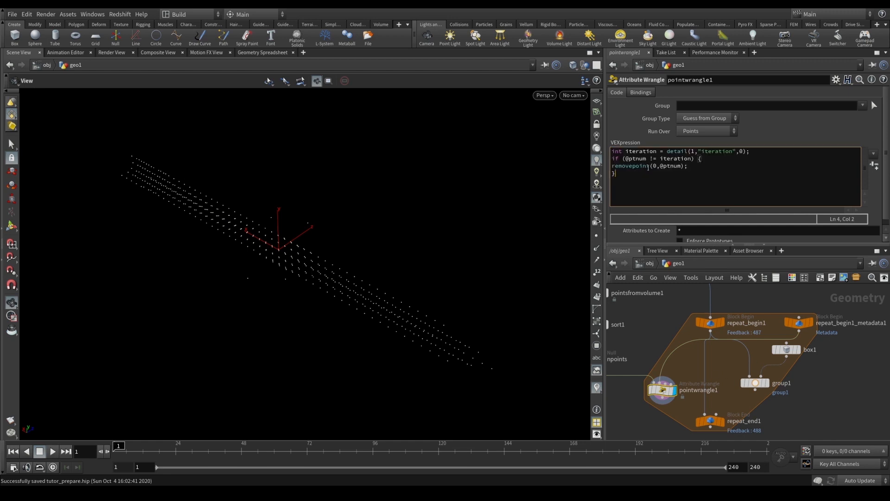
key(ctrl+a)
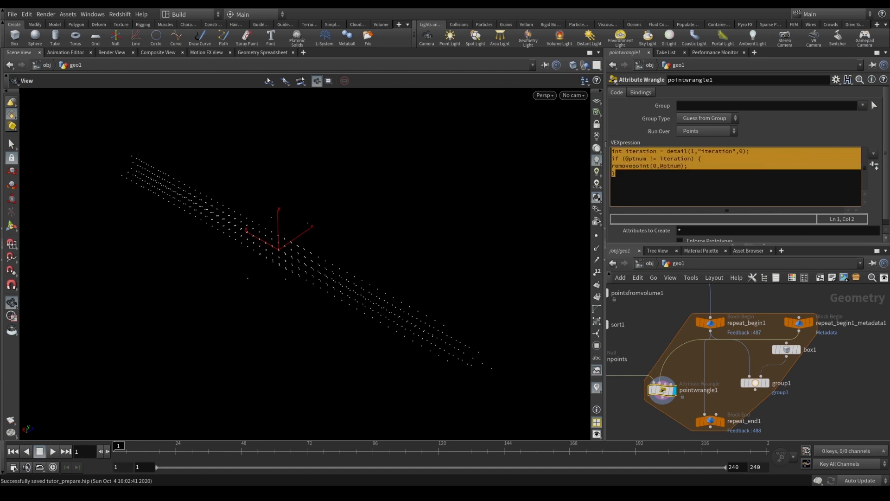
click(664, 169)
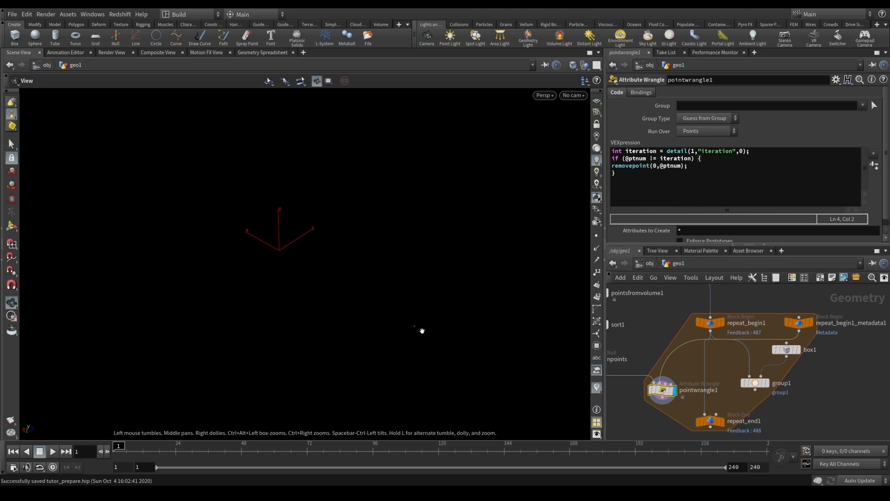
Step: Examine the point left by pointwrangle1 and check the Single Pass option of repeat_end1
drag(420, 329, 414, 331)
middle_drag(686, 363, 704, 324)
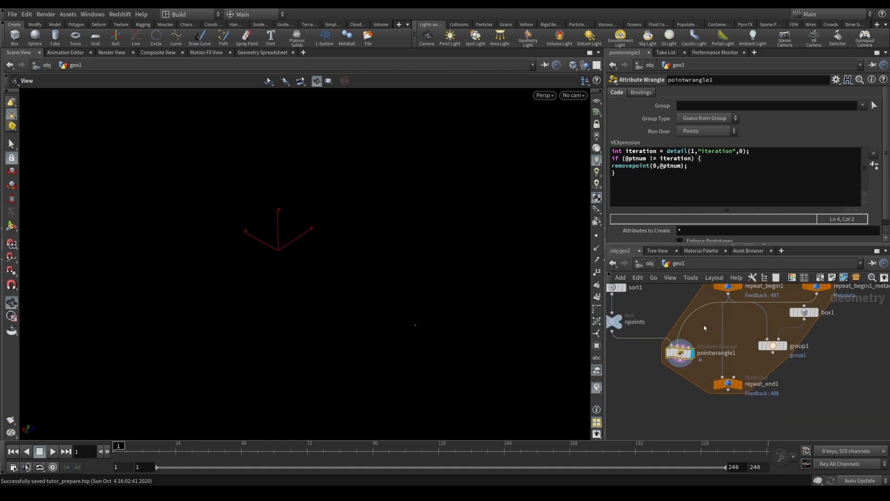
click(729, 383)
key(ctrl+s)
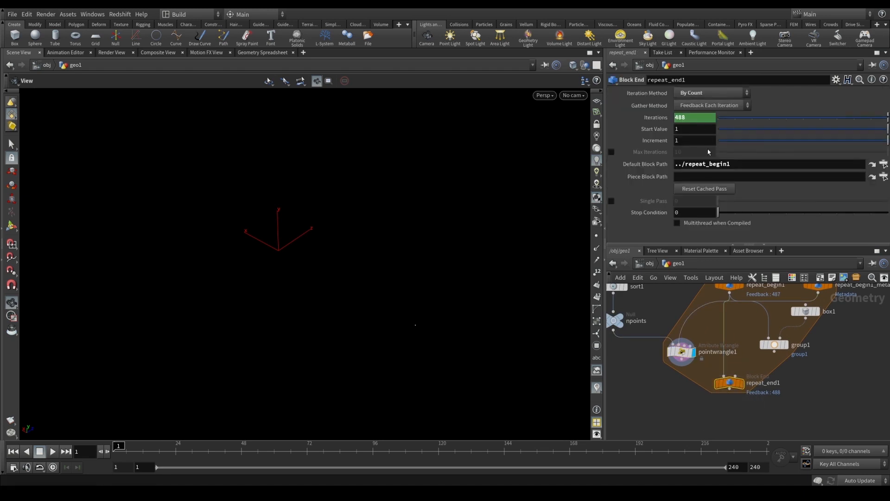
click(611, 201)
click(682, 351)
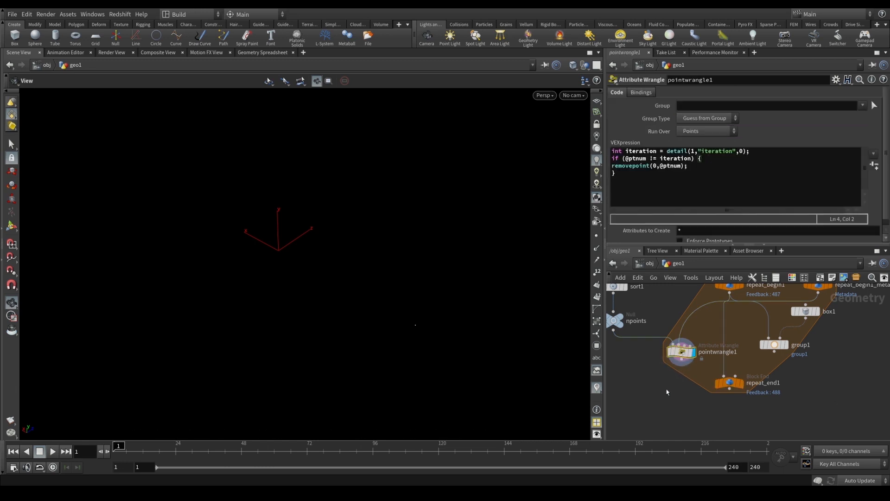
Step: Move repeat_end1 lower to make room in the loop block, and show points and point numbers in the viewport
scroll(726, 387, down, 2)
scroll(695, 371, down, 2)
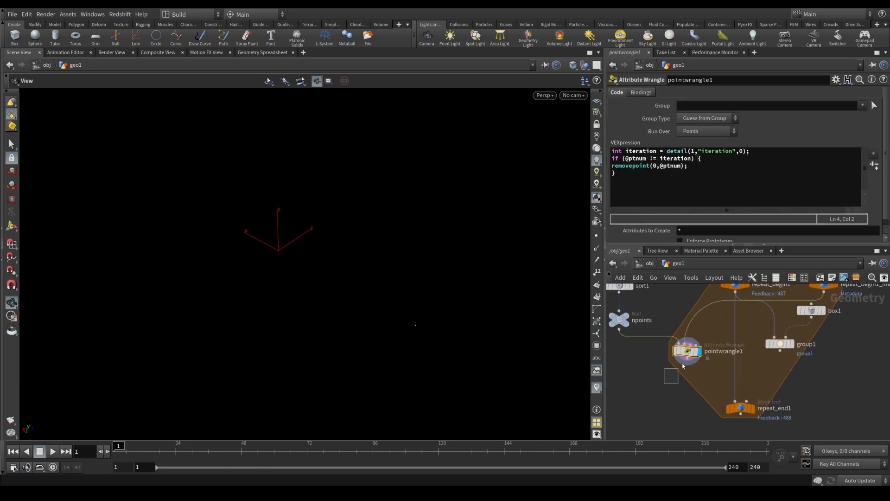
scroll(772, 397, up, 2)
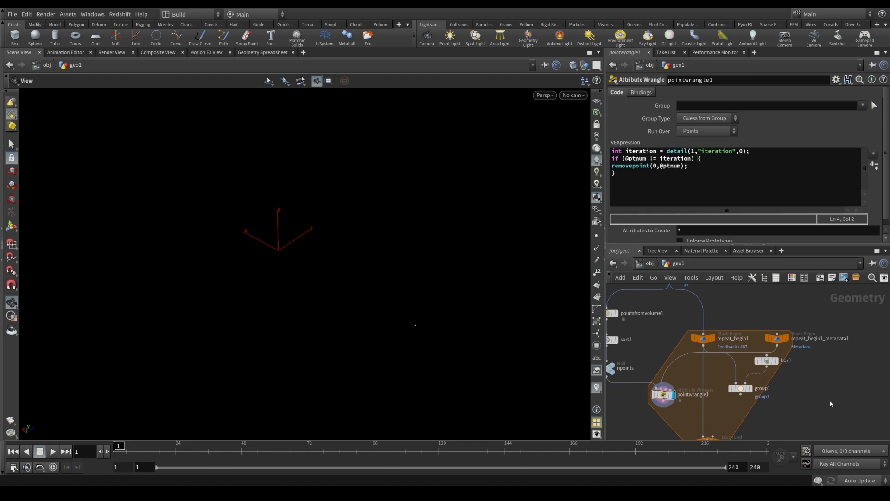
scroll(681, 410, up, 1)
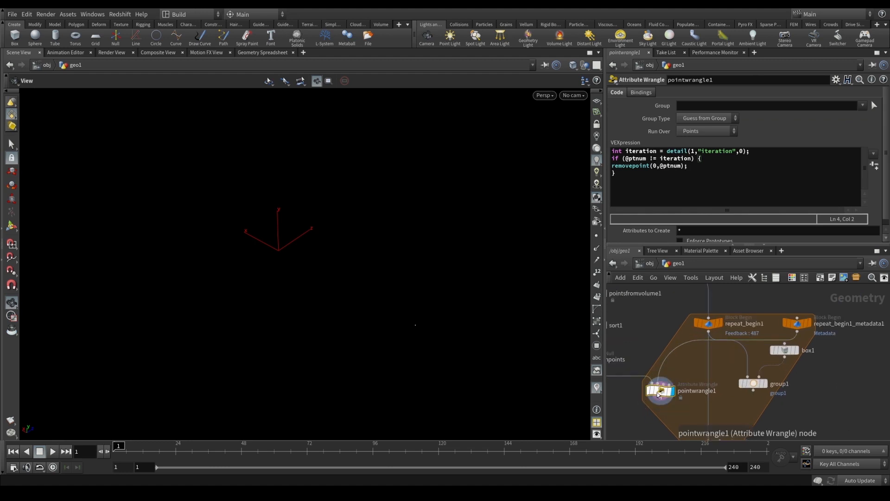
drag(655, 394, 658, 393)
middle_drag(677, 364, 702, 346)
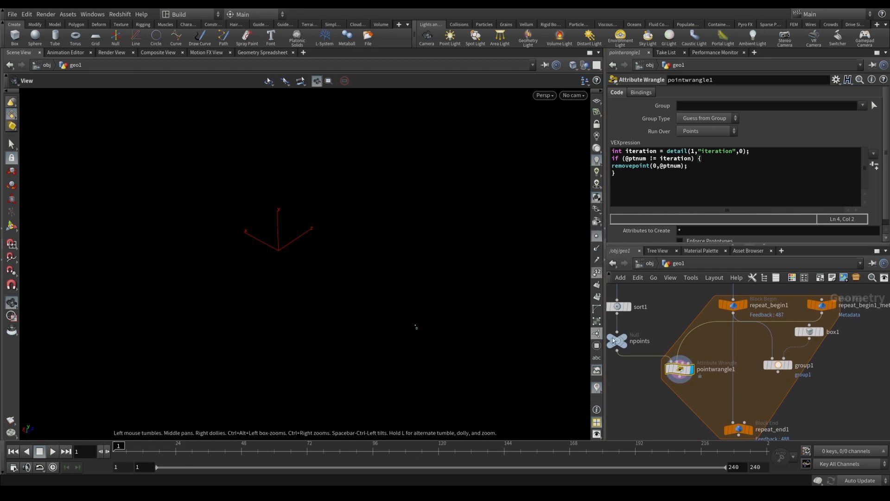
middle_drag(682, 370, 698, 354)
middle_drag(875, 340, 819, 349)
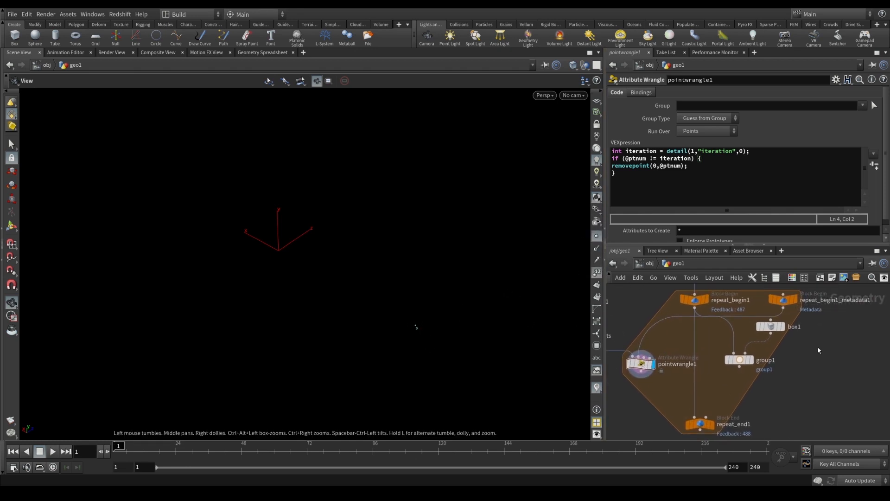
Step: Add a Null below pointwrangle1 inside the loop block and connect the wrangle's output to it
click(769, 327)
middle_drag(739, 347, 763, 339)
scroll(760, 339, up, 1)
key(Tab)
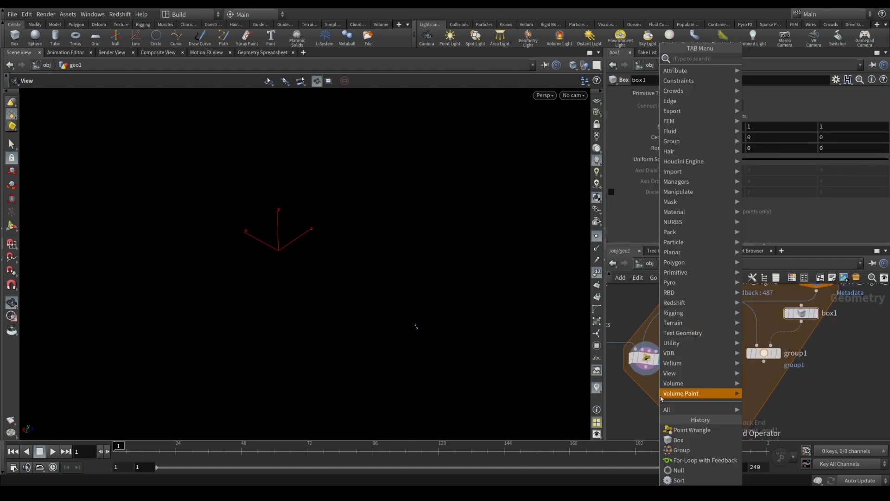
text(nul)
key(Return)
click(660, 399)
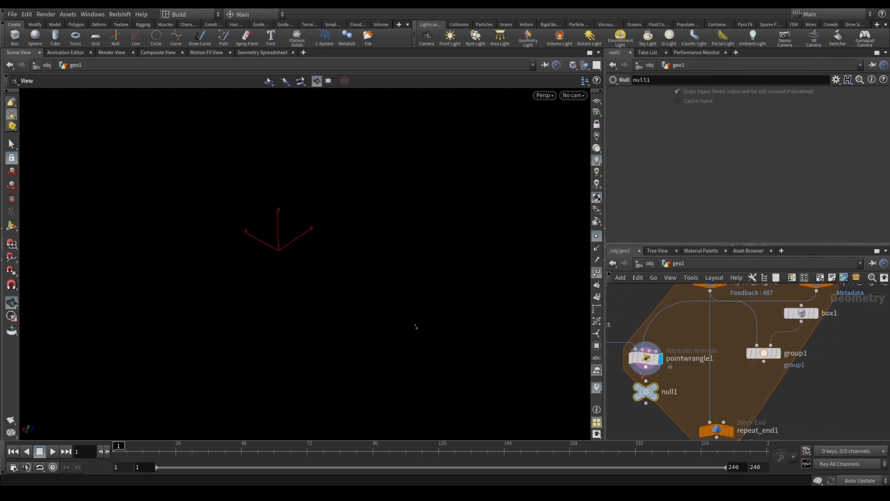
Step: Rename the new null OUT_center and display it
double_click(669, 399)
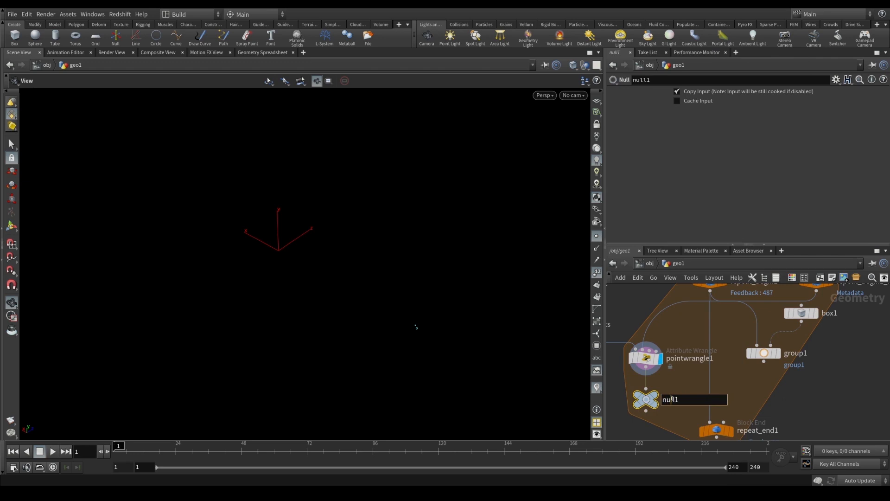
double_click(671, 399)
text(PU)
key(BackSpace)
key(BackSpace)
text(OUT_center)
key(Return)
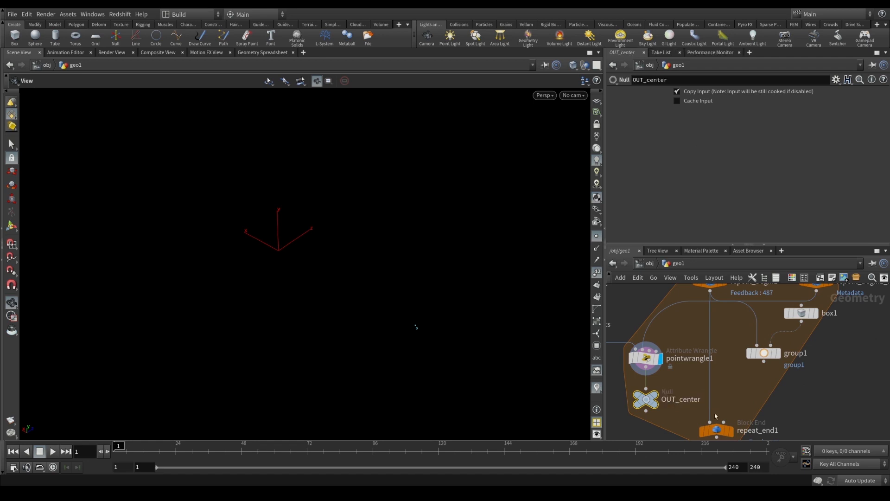
click(655, 399)
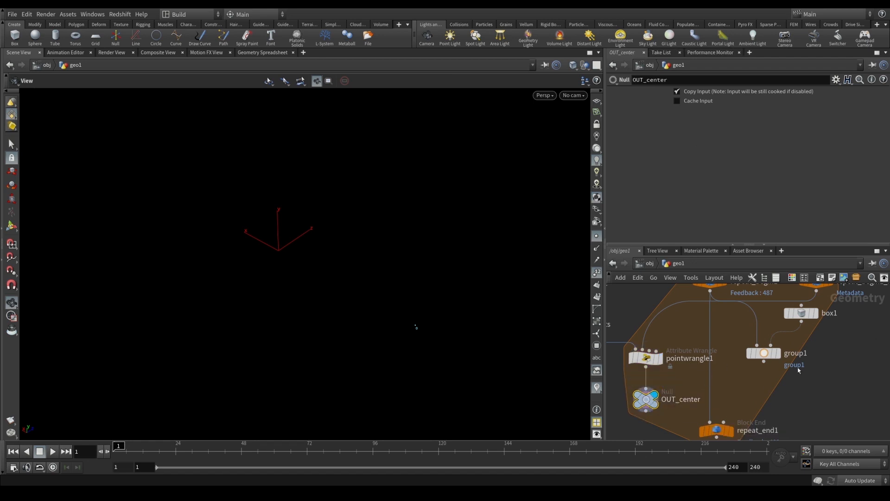
Step: Set box1's X center to the expression centroid("../OUT_center",D_X), saving the scene file along the way
click(801, 313)
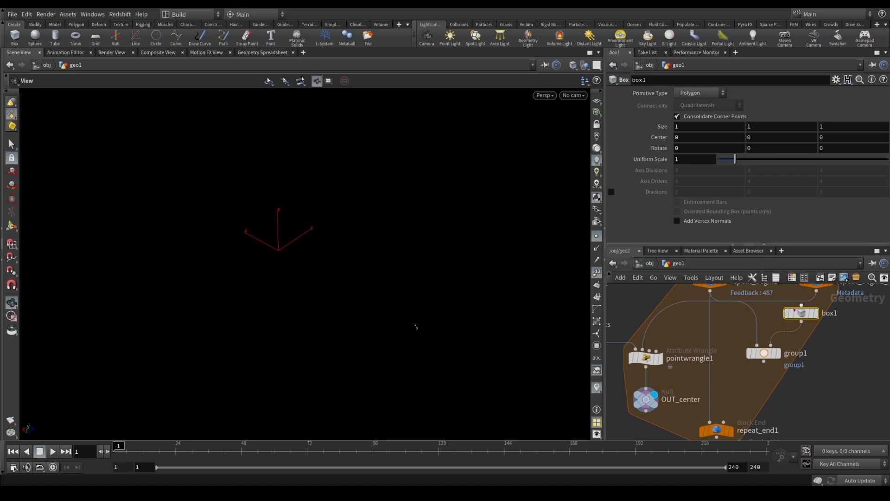
double_click(692, 130)
double_click(683, 137)
text(centroid)
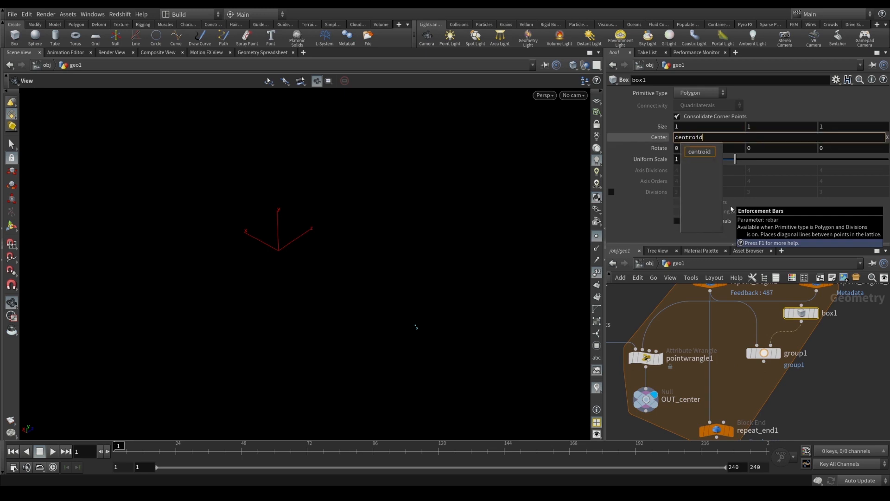
text(("..)
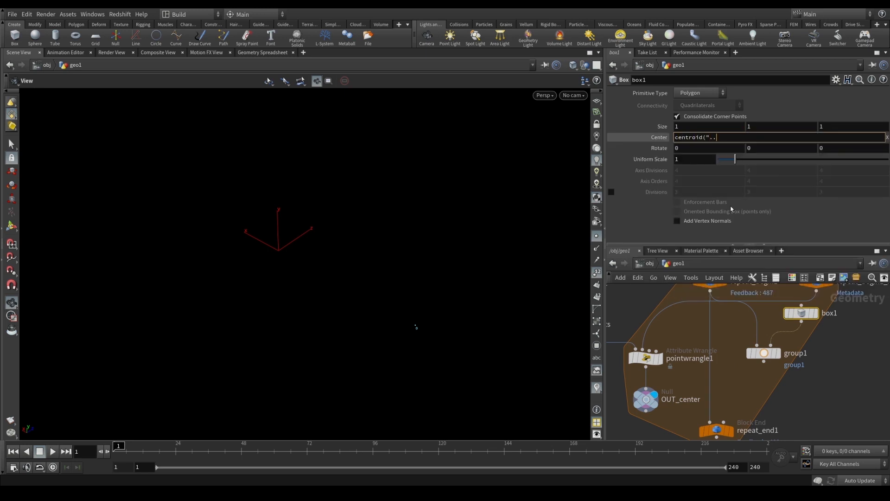
text(/)
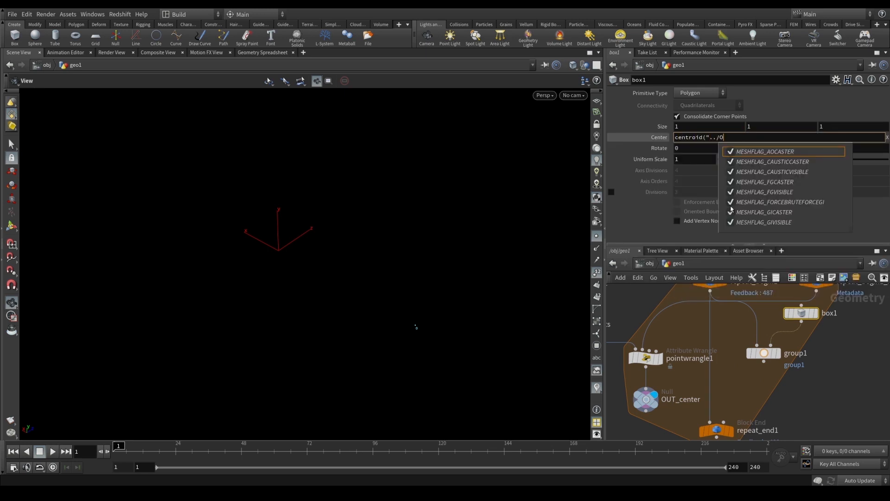
text(OUT_center/)
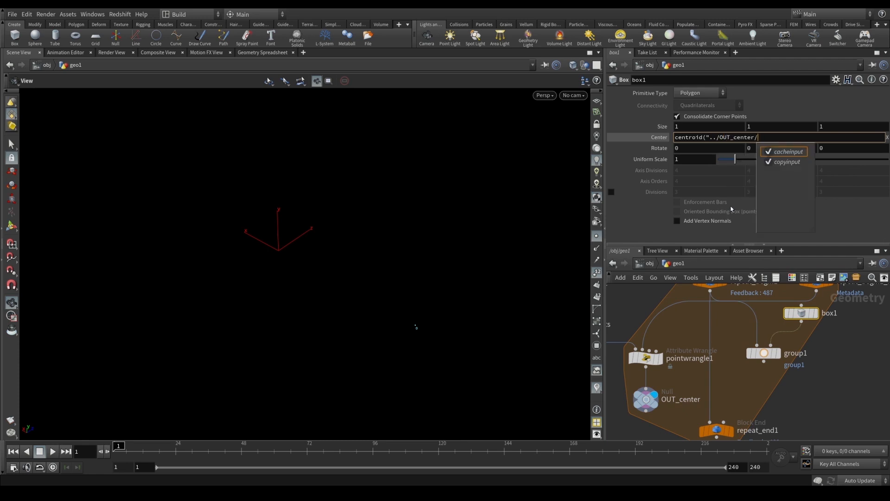
key(Escape)
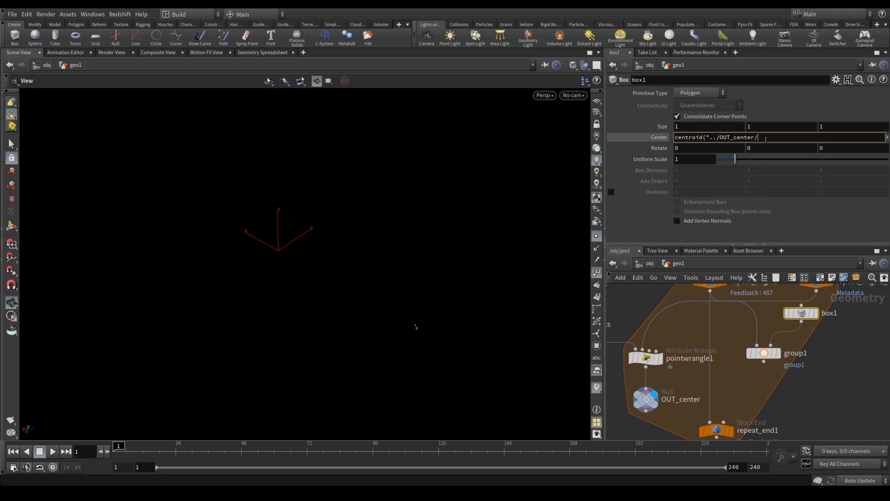
text(",)
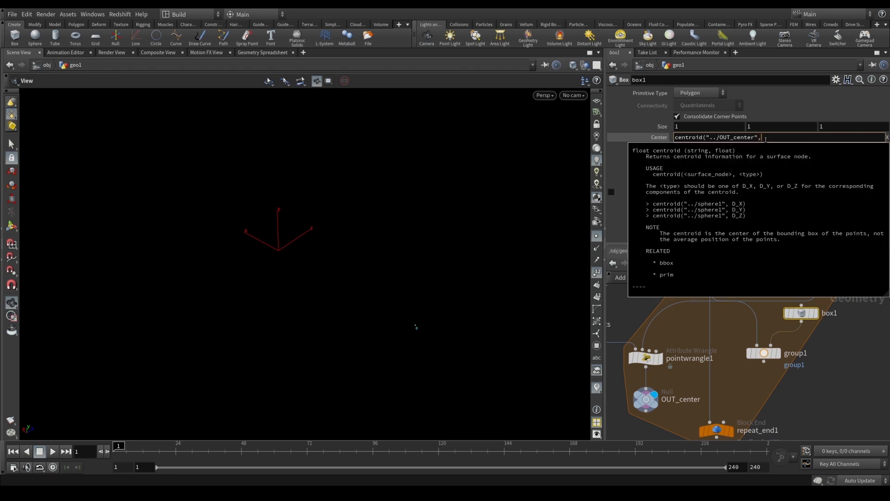
key(ctrl+s)
text(,D_X)
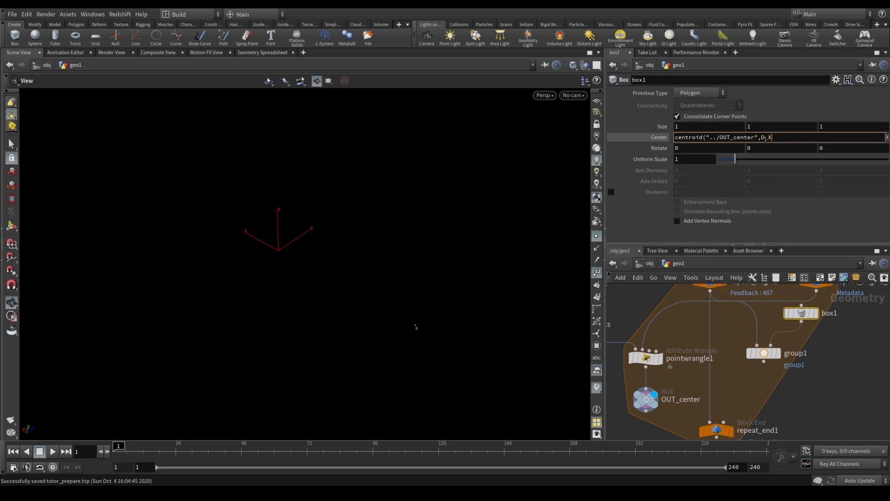
text(,X))
key(Return)
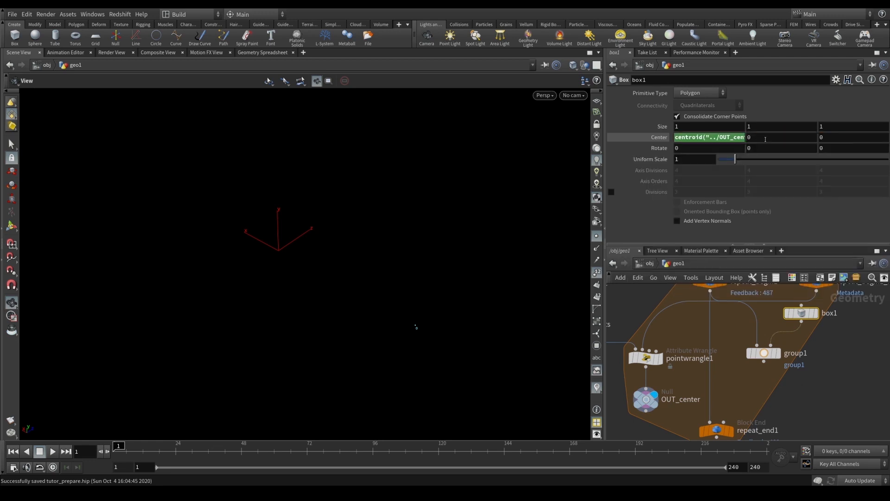
Step: Copy the X center expression of box1 into its Y center and adapt it to centroid("../OUT_center",D_Y)
click(701, 137)
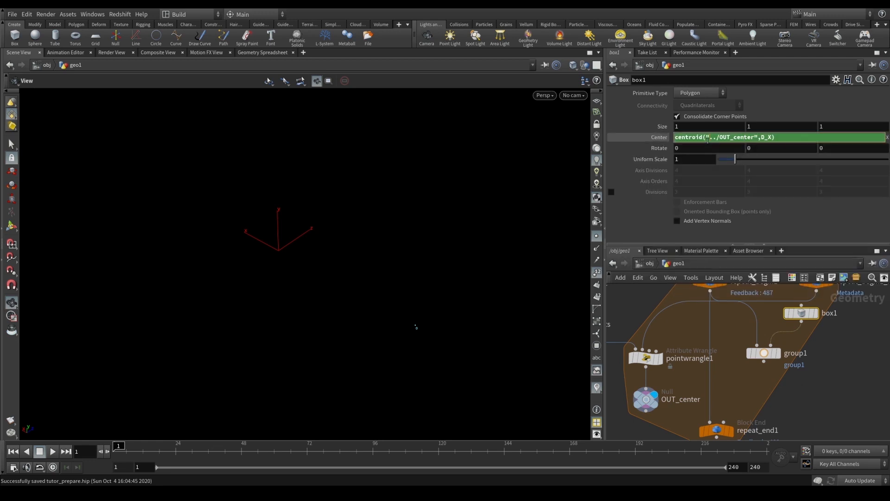
key(ctrl+c)
key(Return)
click(787, 138)
key(ctrl+v)
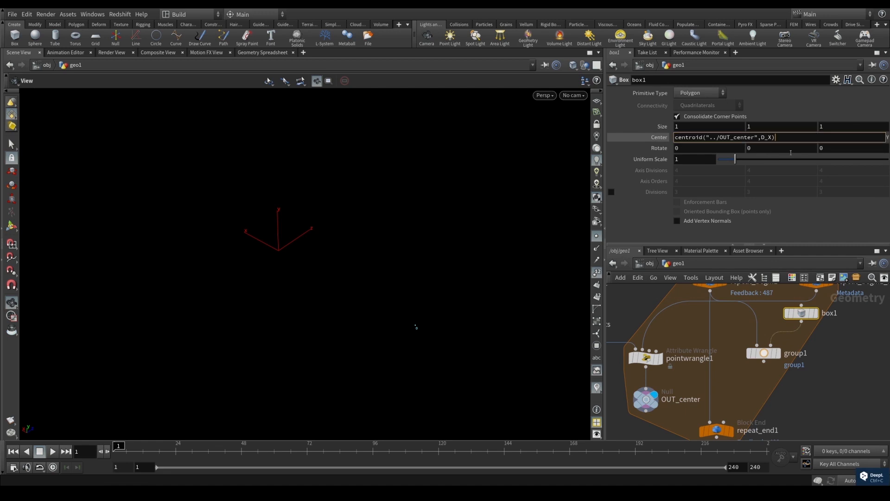
key(BackSpace)
key(BackSpace)
text(Y))
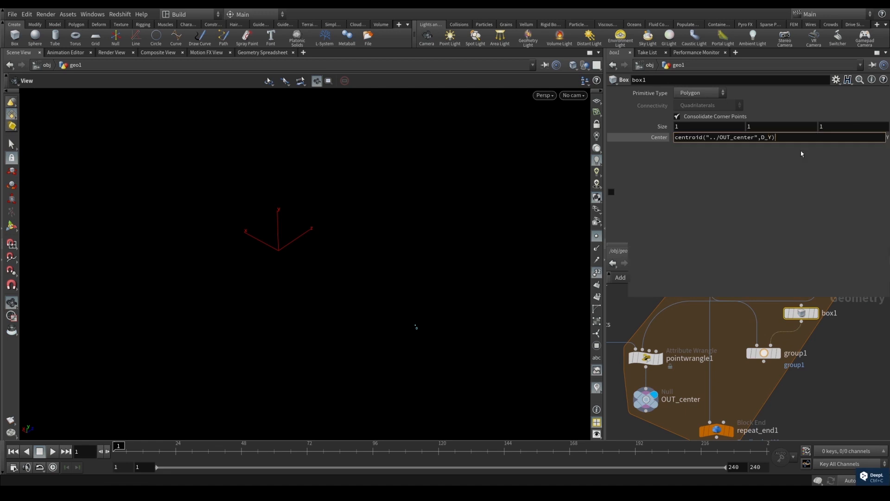
key(Return)
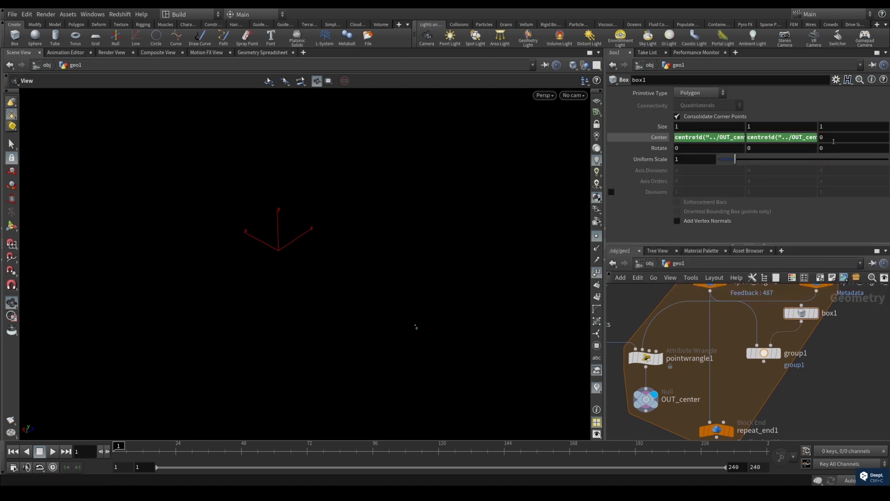
Step: Paste the centroid expression into box1's Z center and adapt it to centroid("../OUT_center",D_Z)
click(823, 137)
key(ctrl+v)
key(BackSpace)
key(BackSpace)
text(Z))
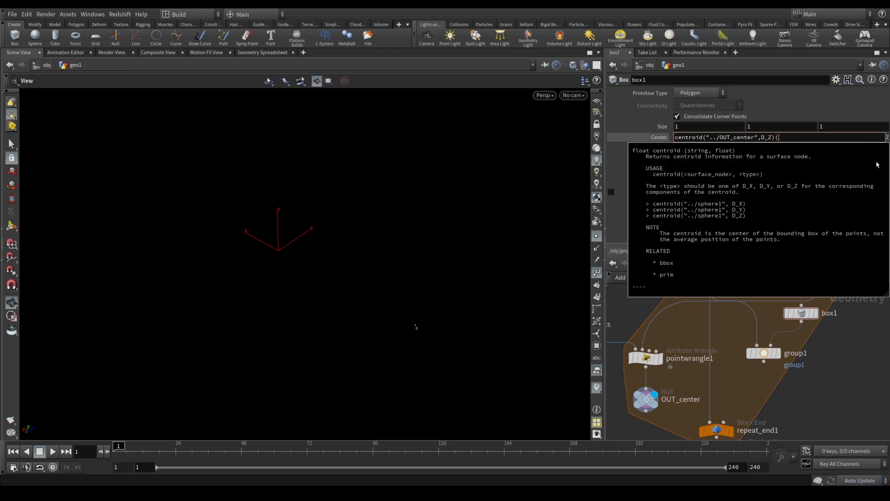
key(Return)
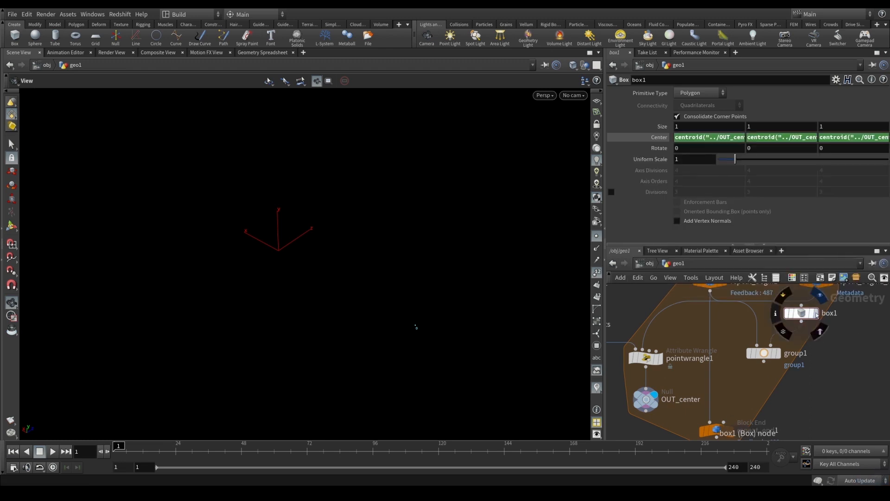
Step: Display box1 and switch the viewport to wireframe shading
click(815, 313)
key(w)
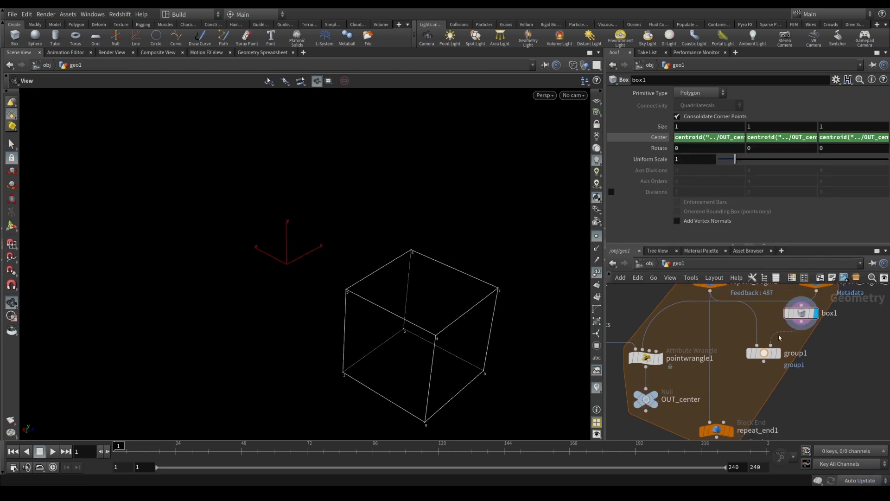
drag(459, 372, 455, 360)
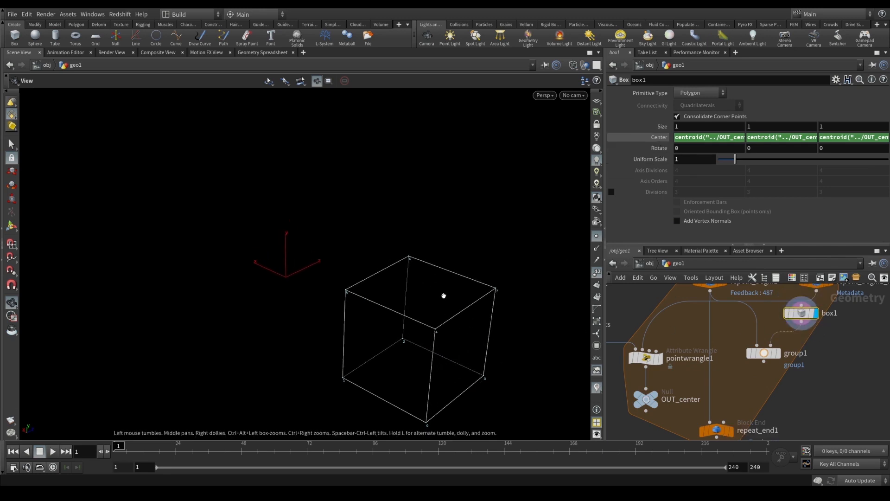
drag(445, 294, 272, 269)
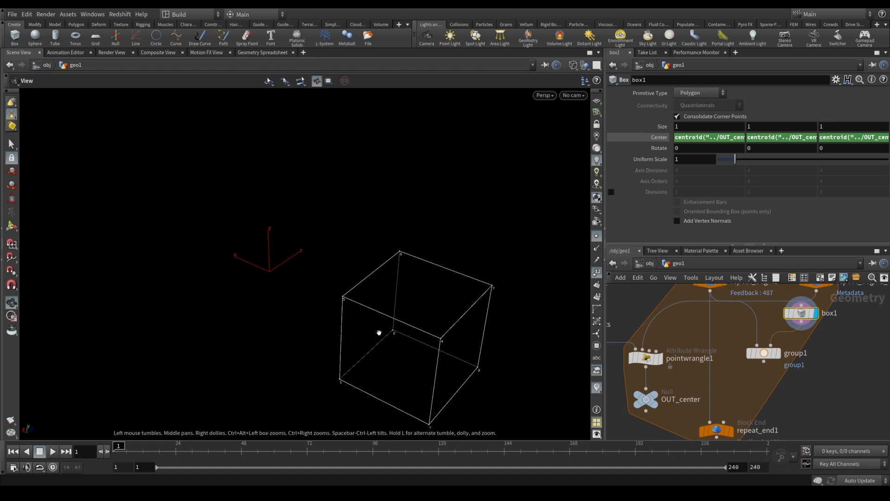
Step: Compare the point from pointwrangle1 with the position of box1 by displaying each node in turn
click(660, 358)
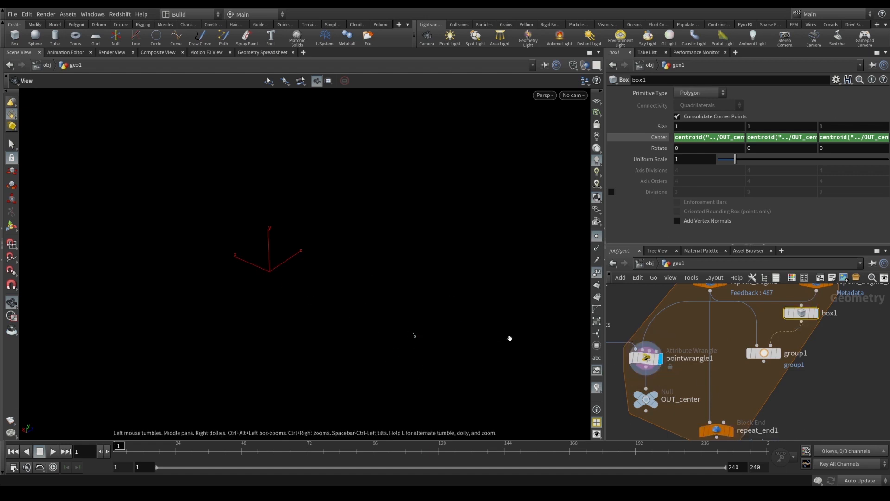
click(816, 314)
drag(438, 328, 422, 326)
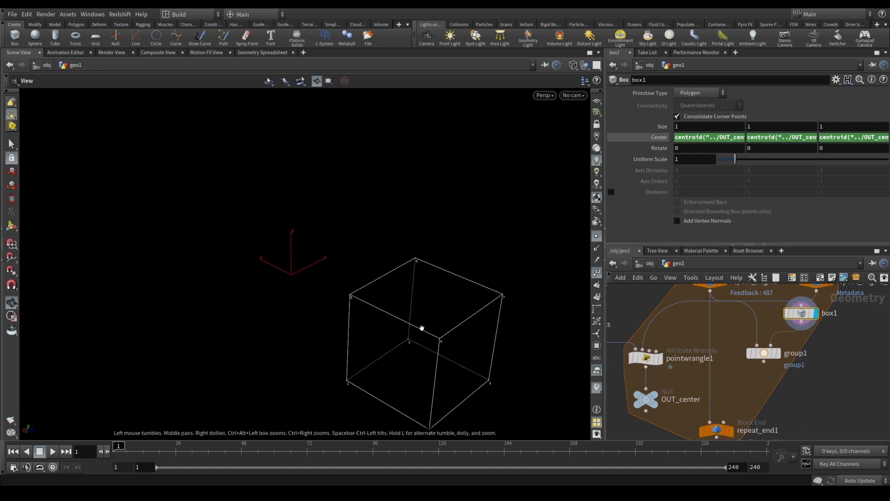
scroll(819, 396, down, 3)
scroll(815, 358, up, 3)
middle_drag(830, 379, 839, 396)
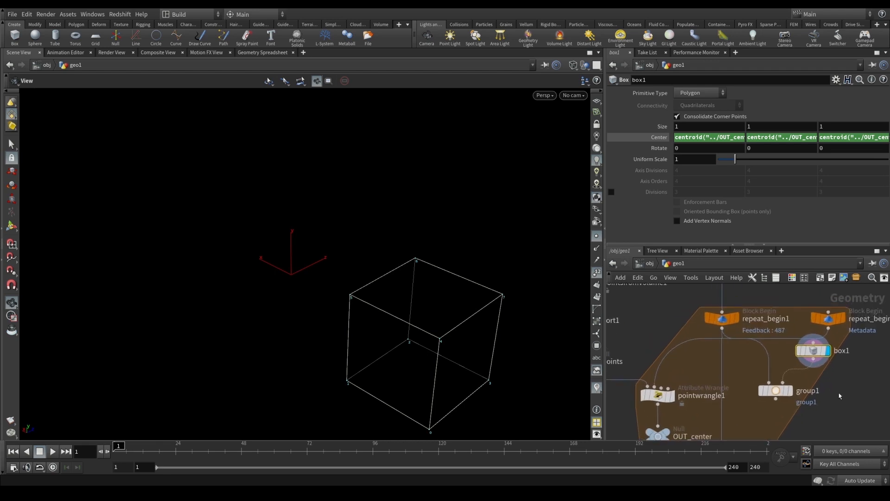
scroll(839, 395, down, 3)
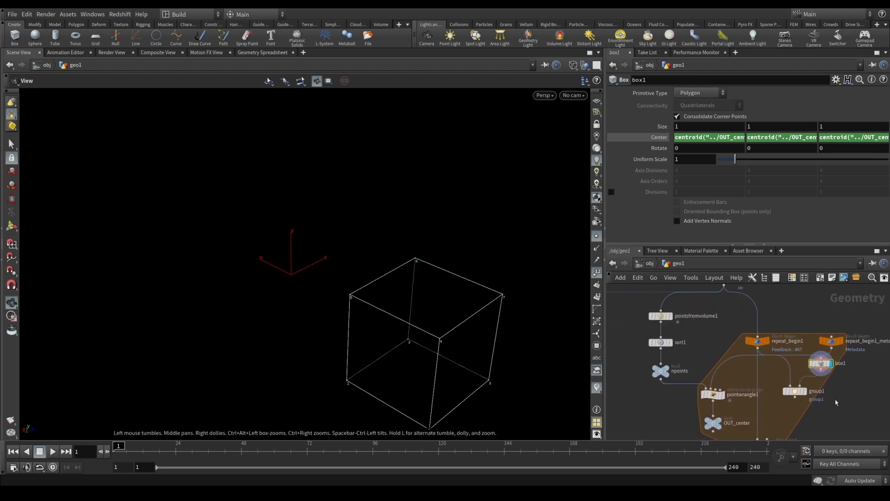
scroll(837, 410, up, 2)
scroll(841, 418, down, 3)
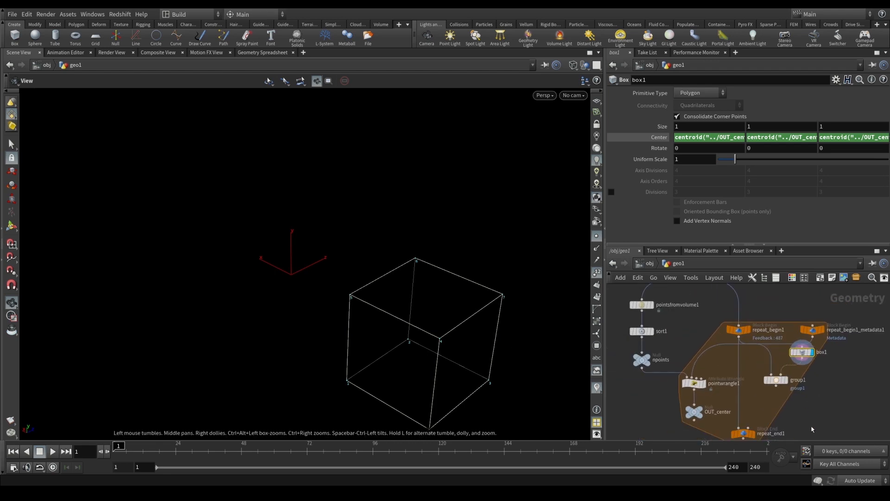
scroll(810, 404, up, 4)
scroll(809, 404, down, 3)
scroll(790, 338, up, 2)
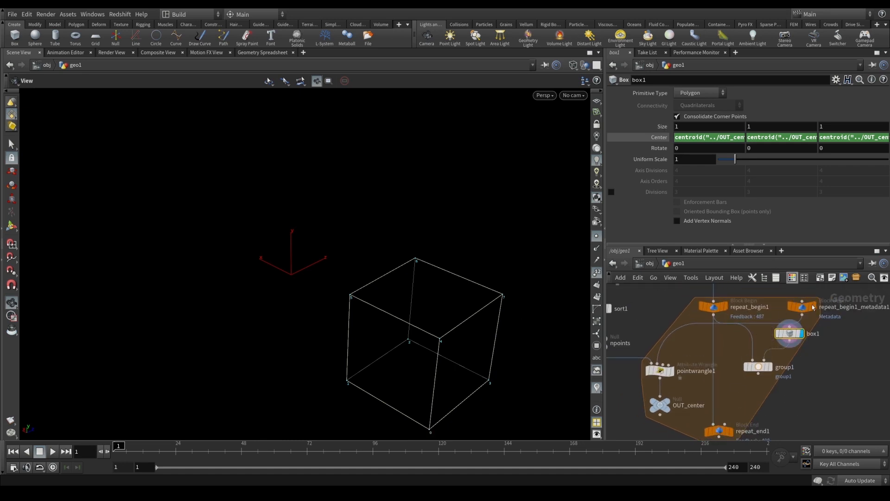
middle_drag(711, 357, 728, 362)
middle_drag(668, 324, 666, 349)
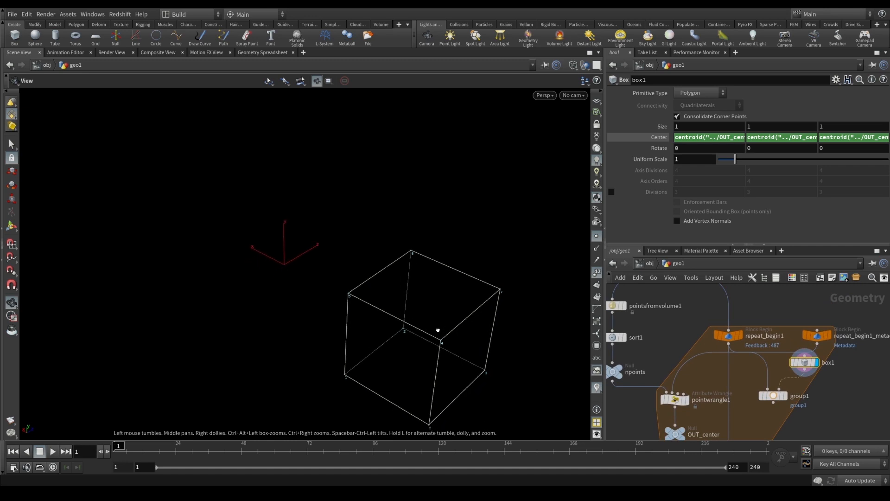
Step: Try a different size for box1 and undo the change
middle_drag(652, 126, 627, 131)
key(ctrl+z)
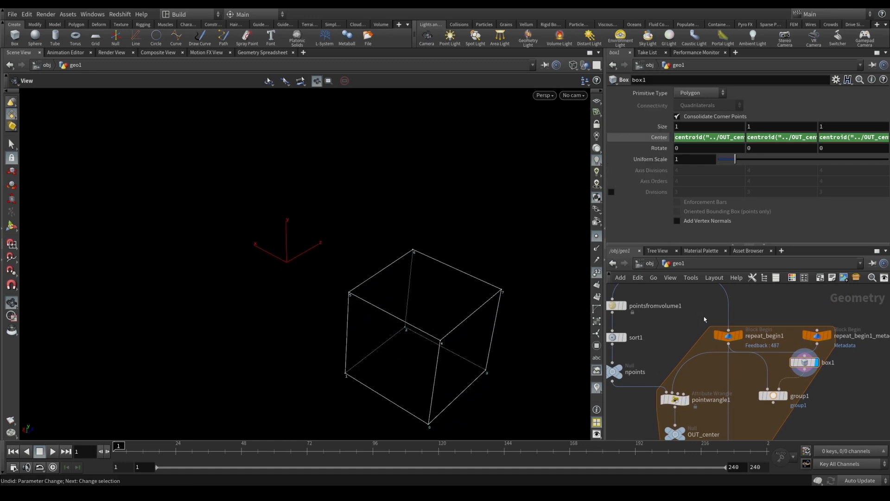
scroll(704, 318, down, 2)
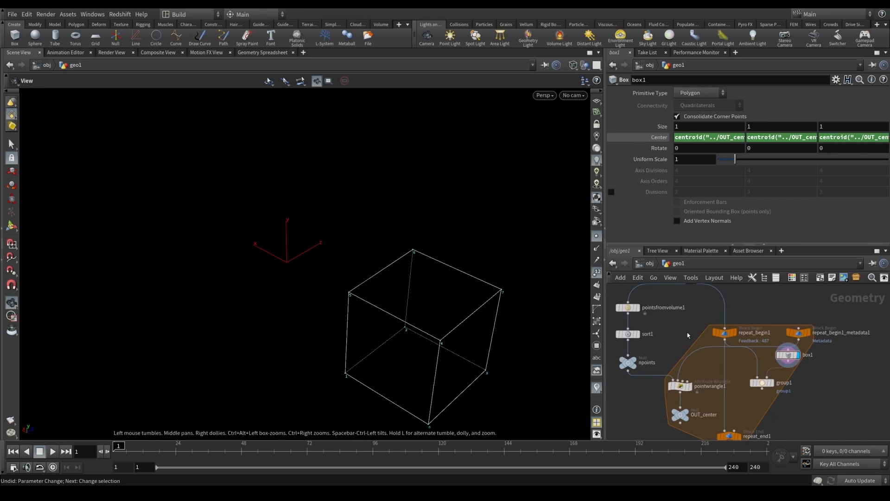
Step: Display the missile mesh from repeat_begin1 and hide the point numbers in the viewport
click(736, 334)
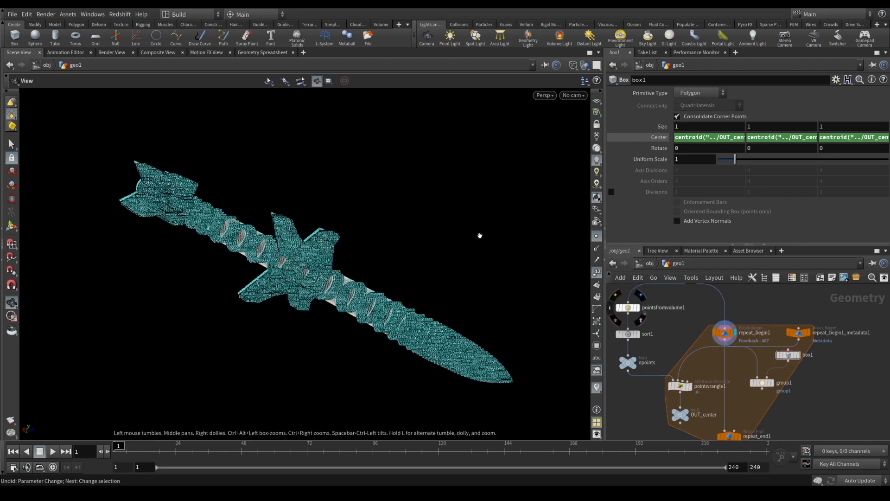
click(597, 273)
drag(397, 271, 385, 283)
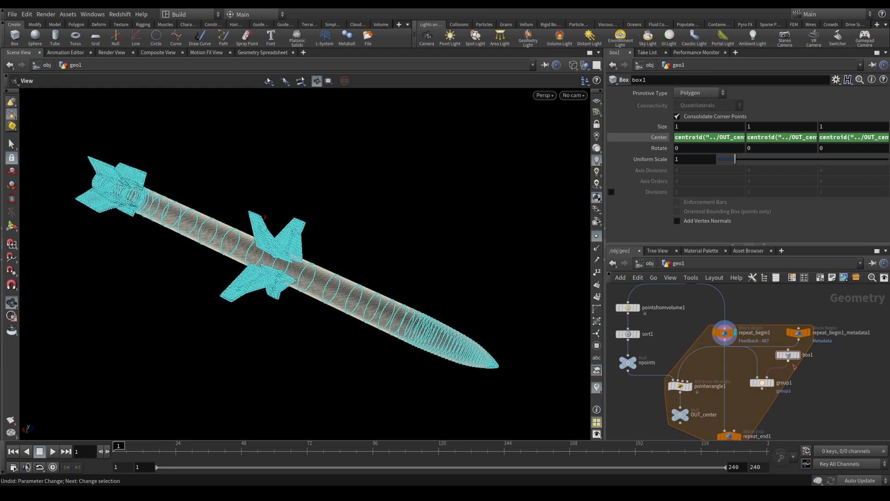
drag(395, 313, 404, 319)
middle_drag(695, 336, 720, 355)
scroll(668, 338, up, 1)
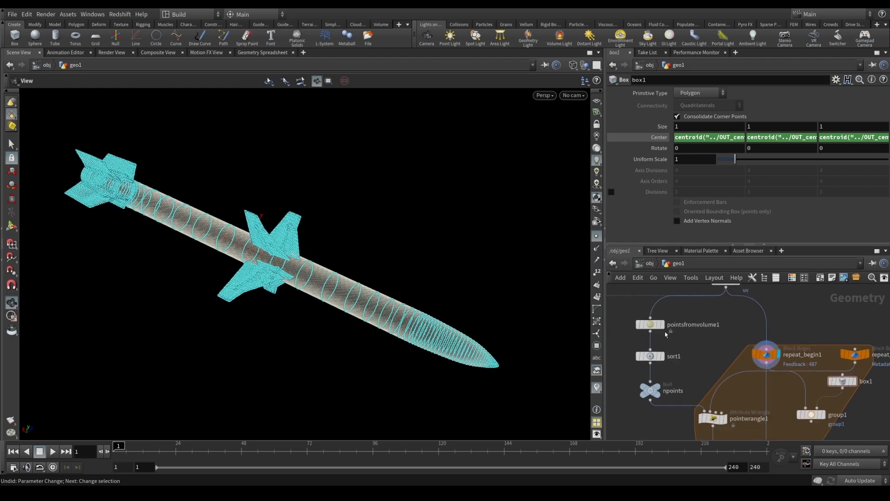
Step: Select and display pointsfromvolume1, view its points inside the missile, and save the scene file
click(662, 324)
click(650, 324)
drag(414, 304, 555, 330)
drag(374, 317, 422, 328)
key(ctrl+s)
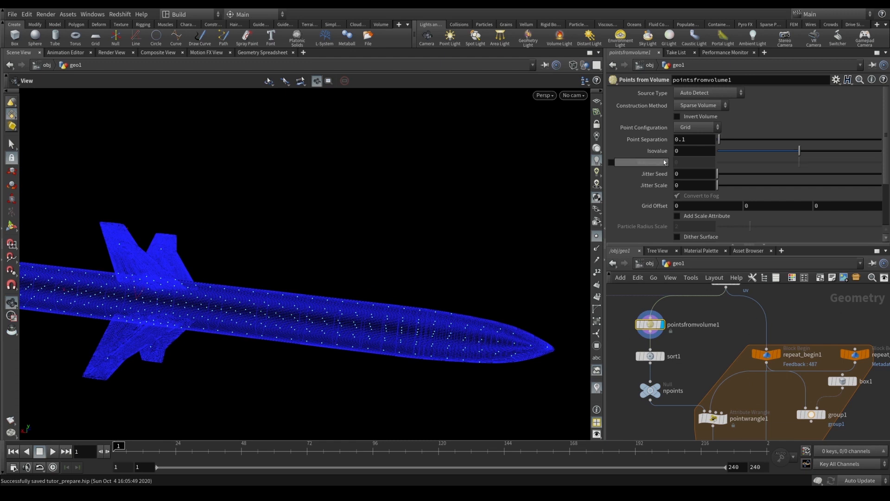
Step: Check the Point Separation setting of pointsfromvolume1
double_click(688, 140)
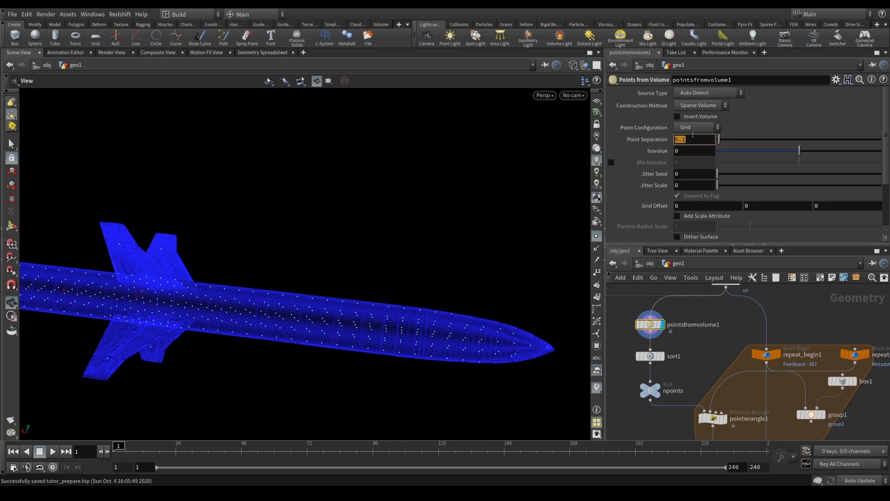
middle_drag(811, 388, 786, 374)
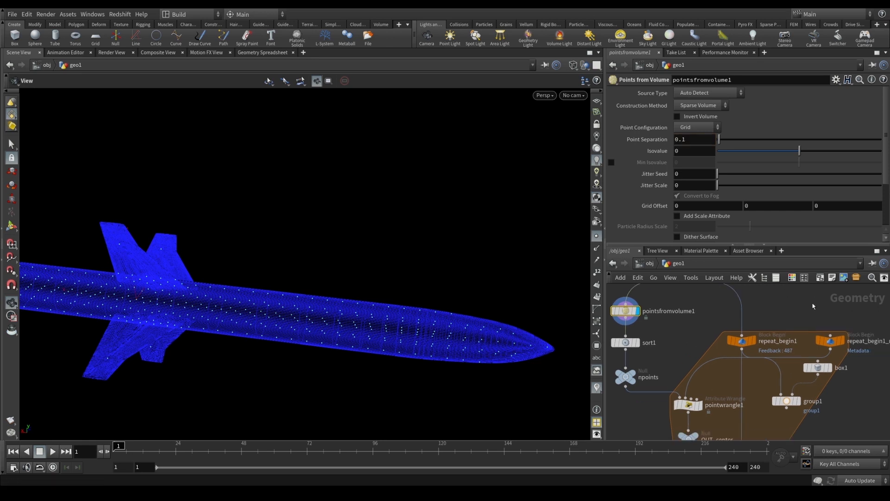
double_click(686, 140)
double_click(687, 140)
click(687, 140)
Step: Set box1's X size to twice the point separation by referencing ch("../pointsfromvolume1/particlesep")
click(818, 368)
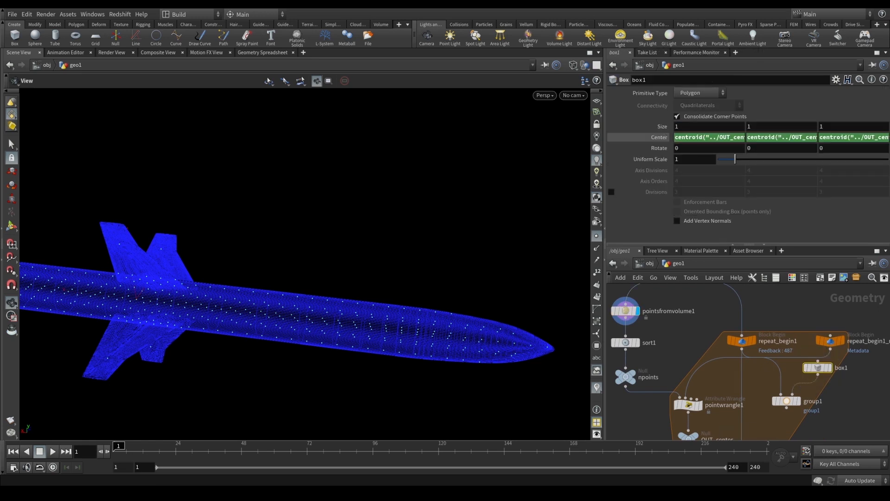
double_click(707, 127)
text(ch("../)
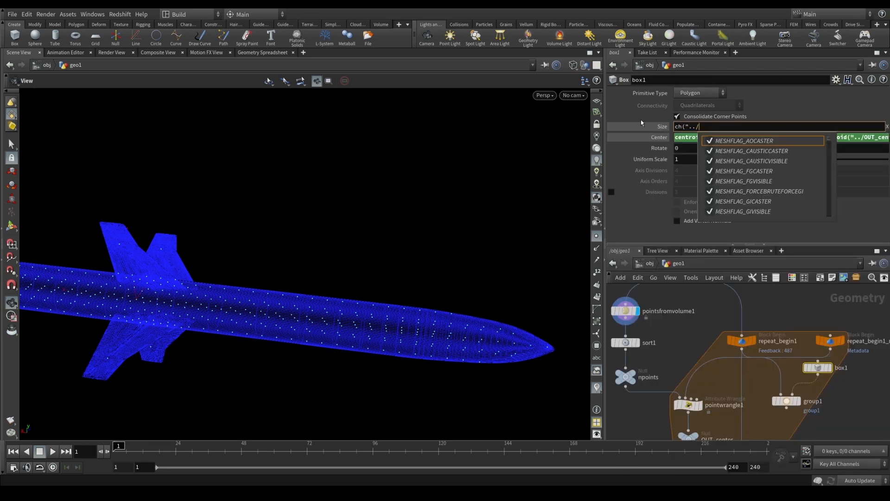
text(pointsfromvolume1/)
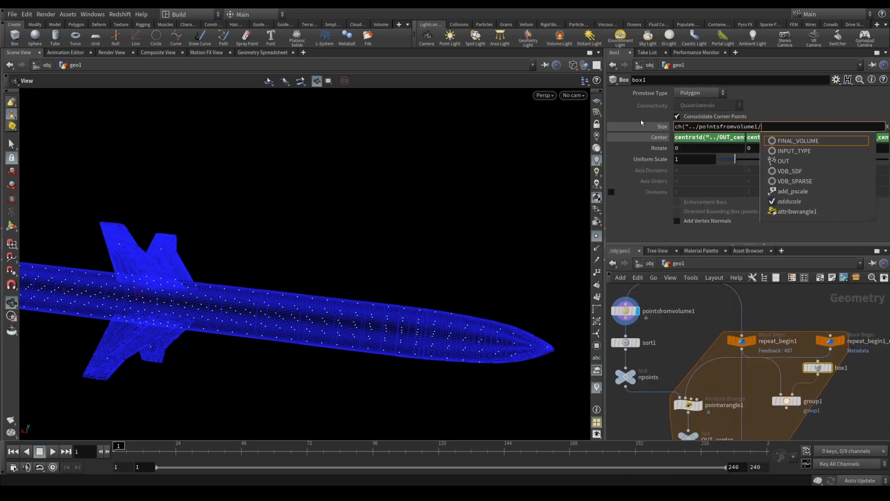
key(Escape)
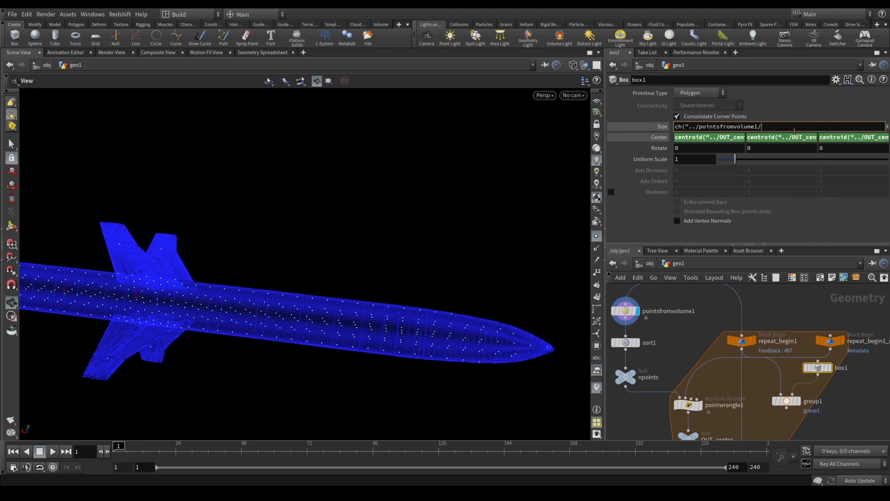
text(par)
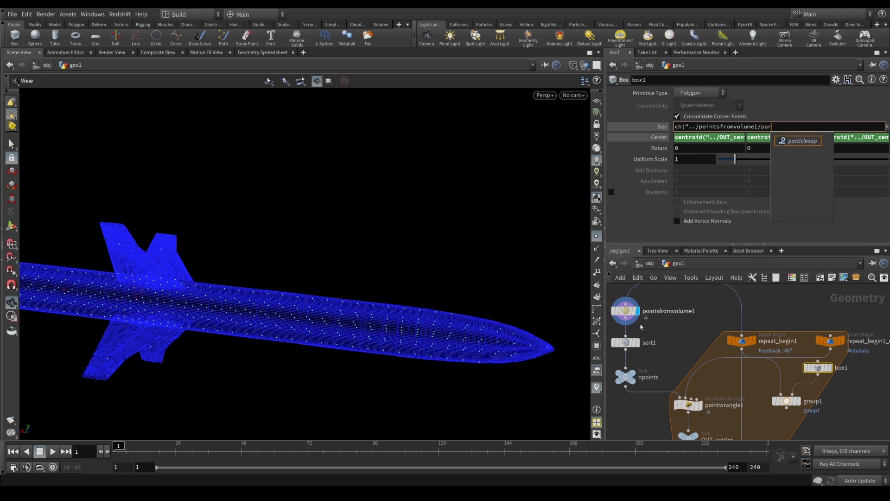
click(800, 141)
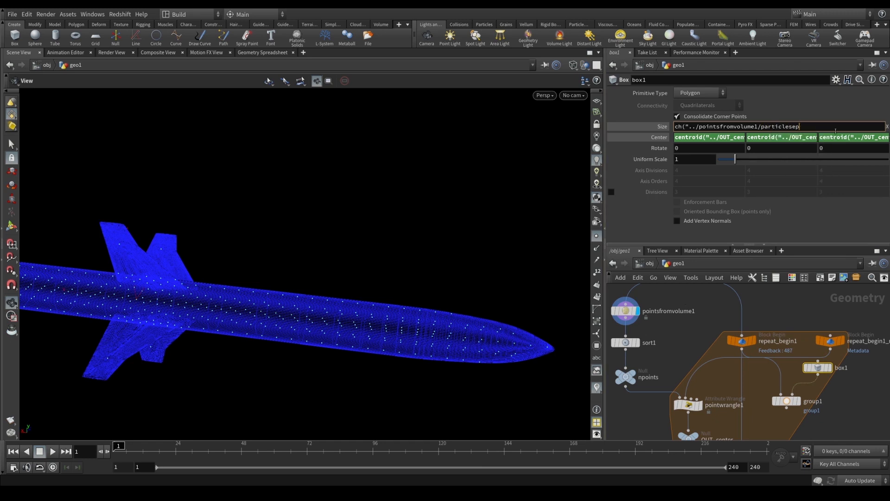
text("))
mouse_move(819, 369)
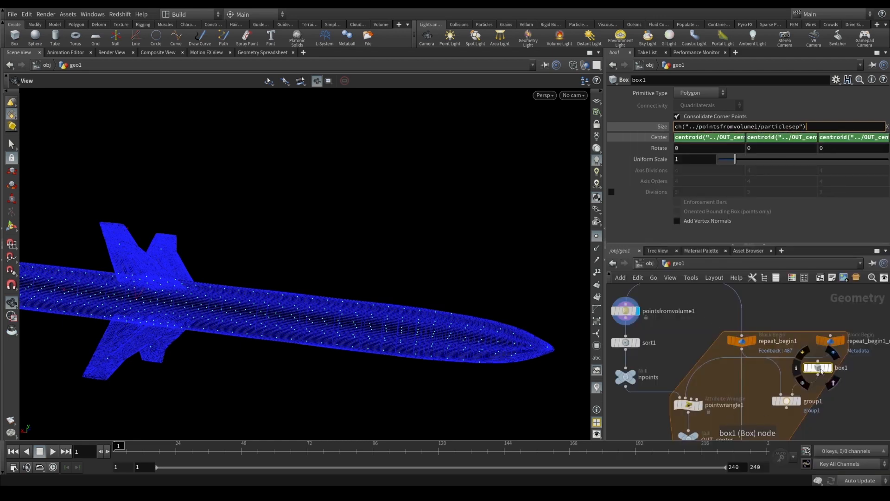
click(818, 374)
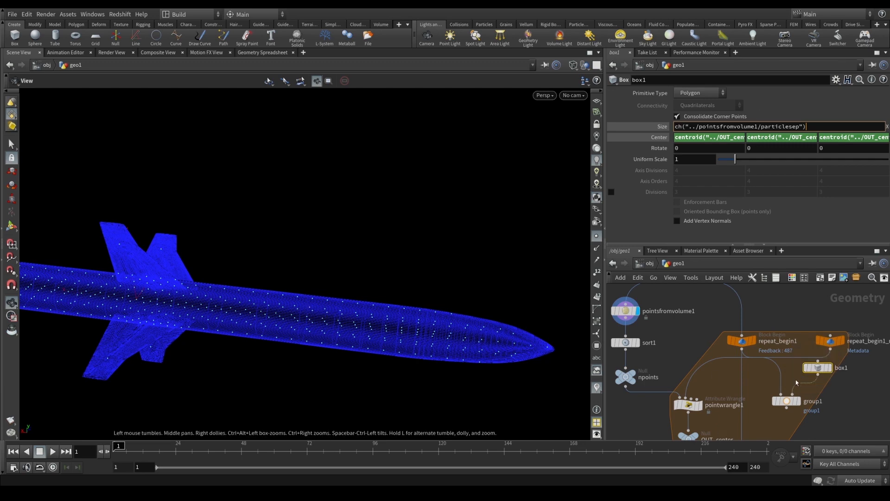
click(783, 393)
key(Return)
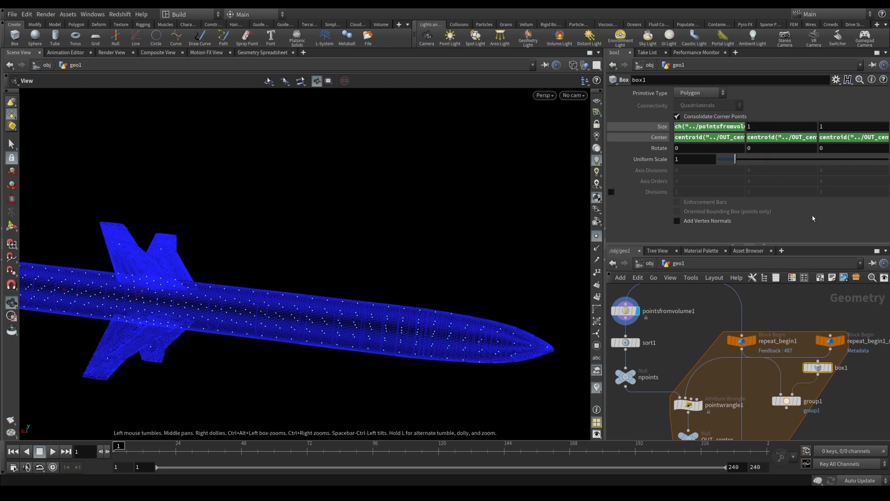
Step: Apply the same point separation expression to box1's Y and Z sizes and show the evaluated Size and Center values
double_click(781, 127)
text(ch("../pointsfromvolume1/particlesep"))
key(Return)
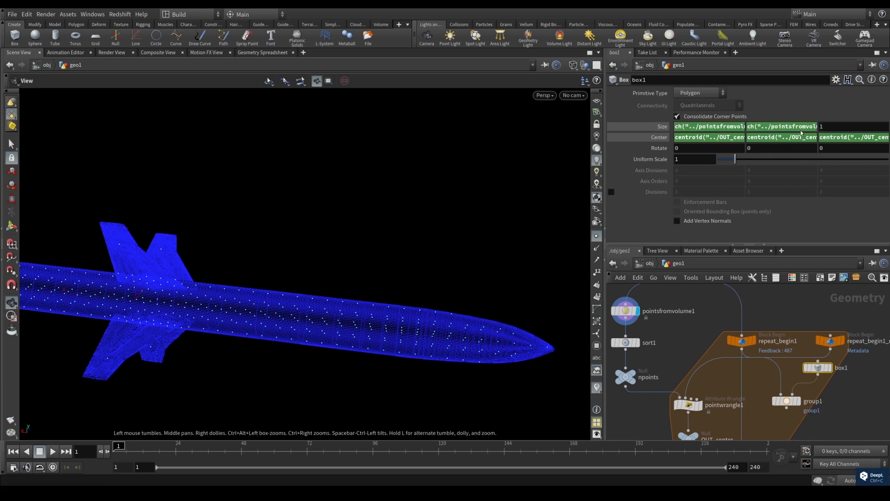
double_click(829, 127)
text(ch("../pointsfromvolume1/particlesep"))
key(Return)
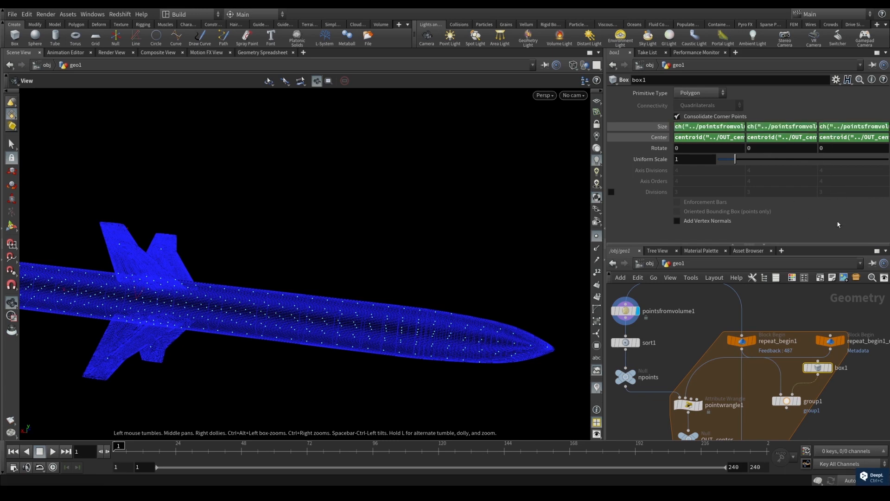
click(661, 127)
click(663, 137)
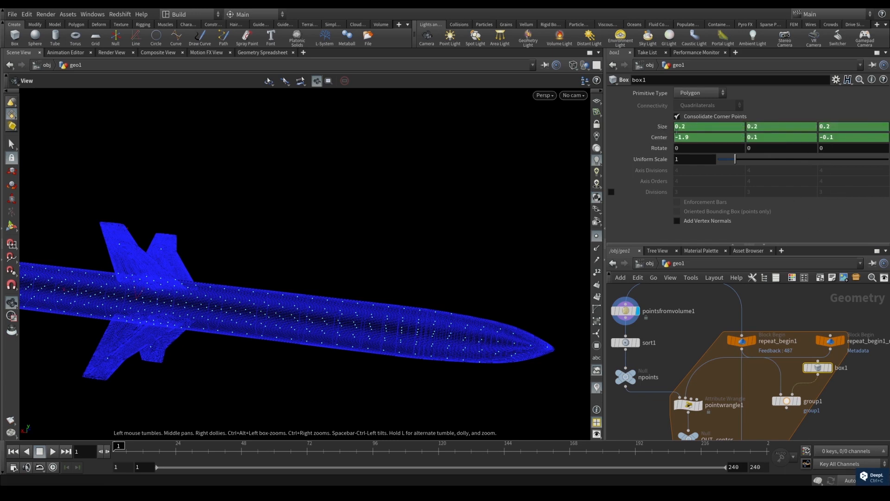
Step: Try a Point Separation of 0.2 on pointsfromvolume1 and check how box1's size responds
middle_drag(617, 326, 663, 340)
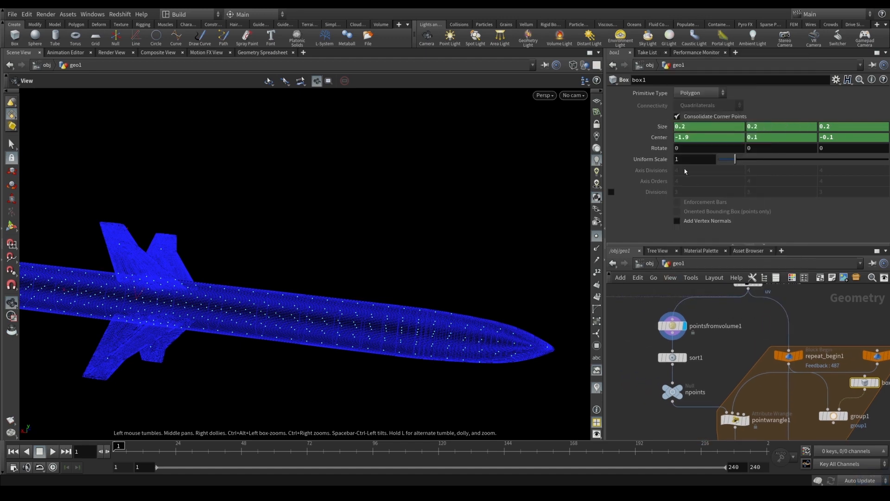
click(672, 326)
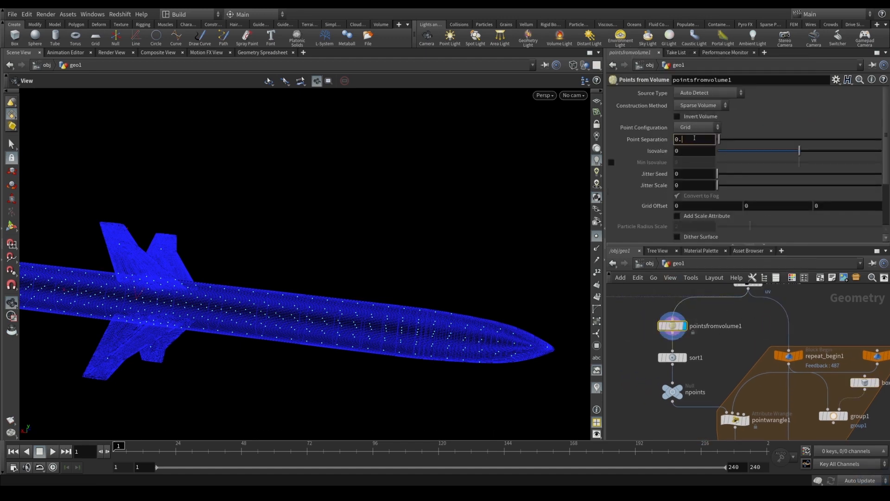
middle_drag(742, 371, 703, 357)
click(825, 369)
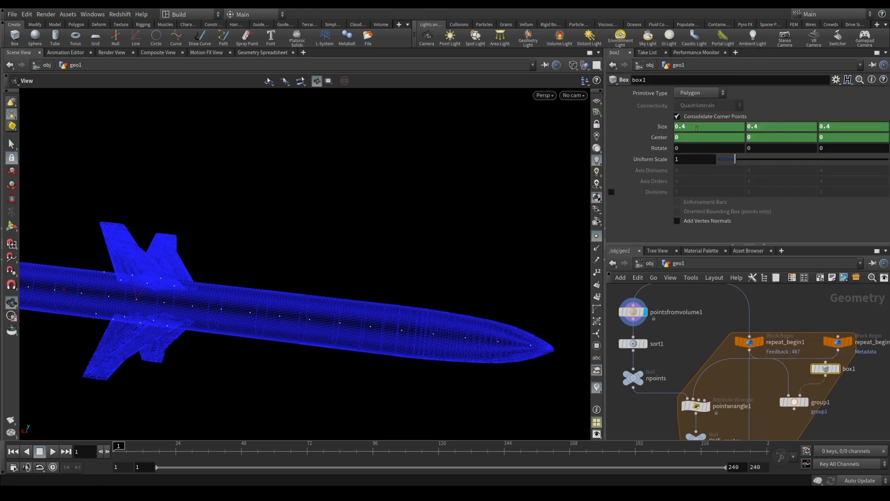
key(ctrl+s)
Step: Set pointsfromvolume1's Point Separation back to 0.1
click(633, 311)
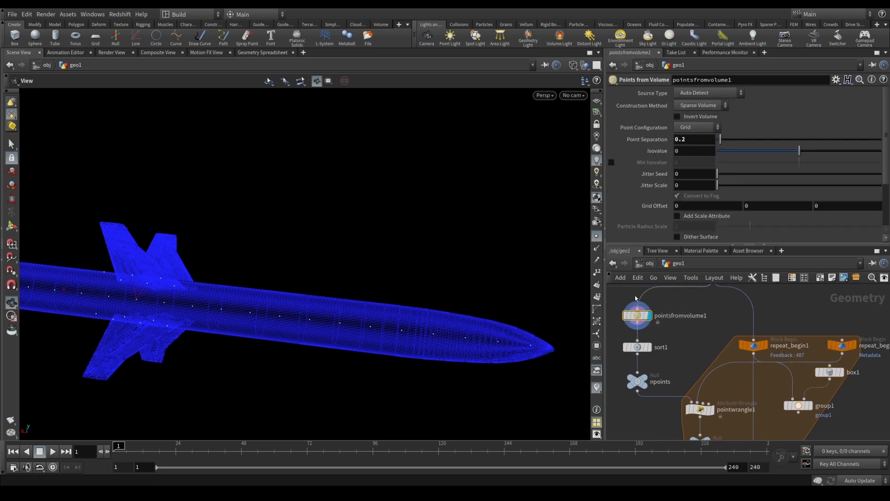
double_click(696, 139)
text(0.1)
key(Return)
Step: Display group1 and examine the points that the box captures on the missile
middle_drag(850, 408, 819, 374)
click(767, 373)
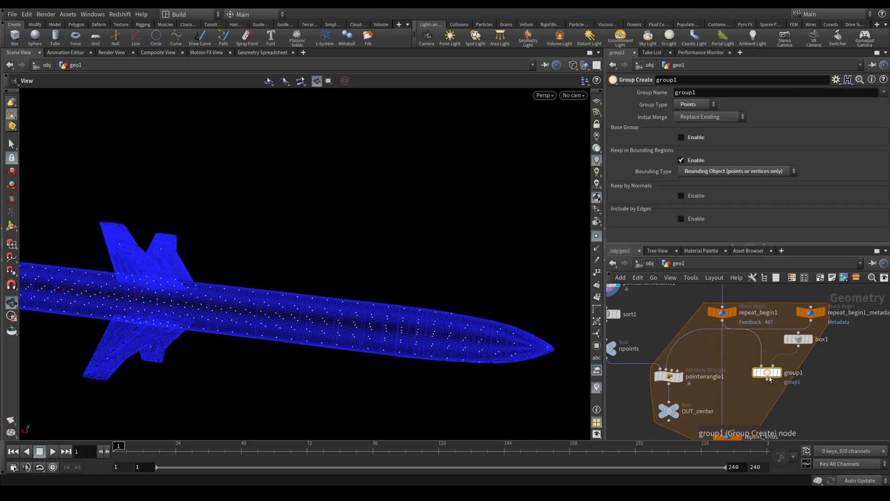
click(780, 373)
drag(289, 306, 308, 282)
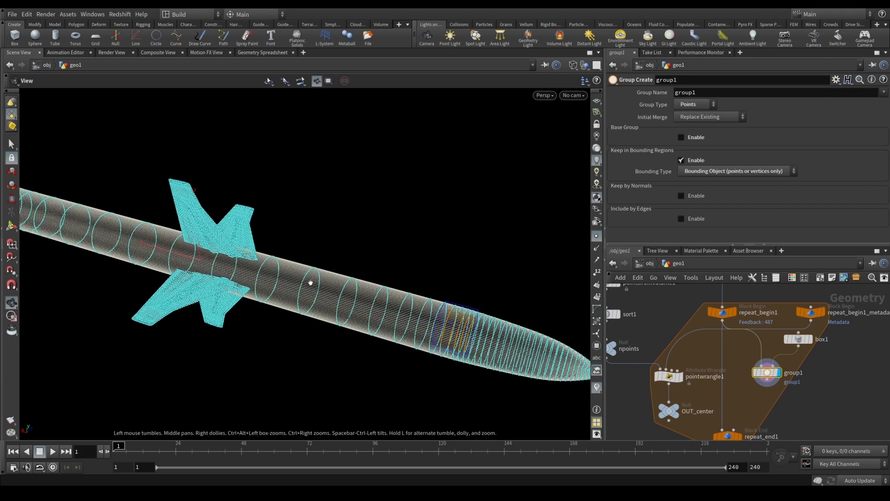
Step: Connect group1's output to repeat_end1 and display repeat_end1
scroll(308, 282, down, 3)
middle_drag(764, 380, 764, 358)
drag(765, 357, 722, 403)
click(742, 398)
Step: Examine the grouped points on the missile and view the node information of group1 and repeat_end1
drag(293, 287, 342, 234)
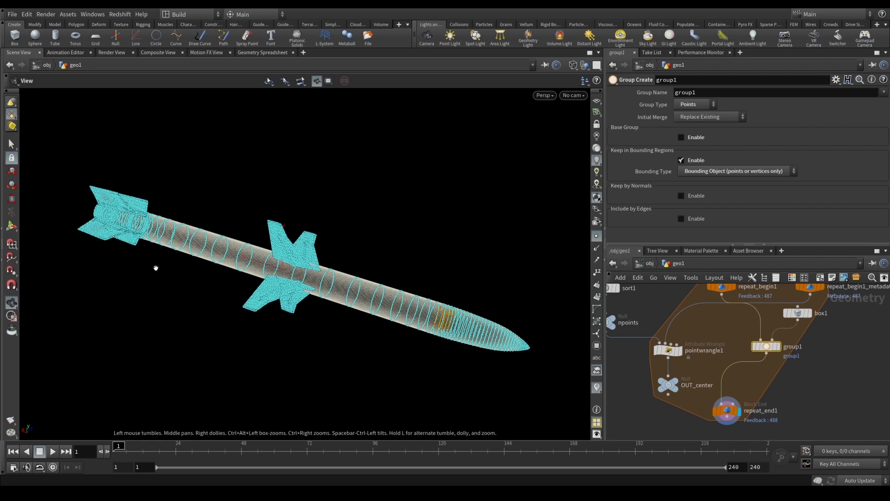
drag(459, 329, 310, 260)
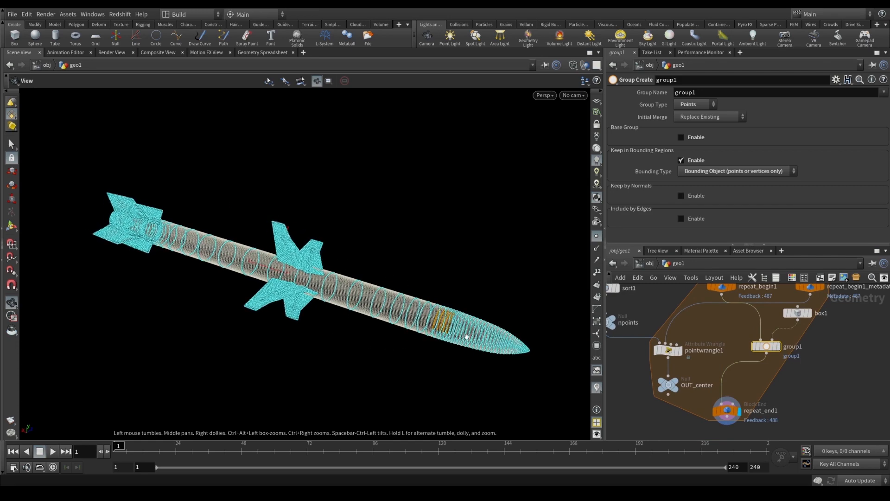
drag(466, 336, 291, 253)
middle_click(766, 351)
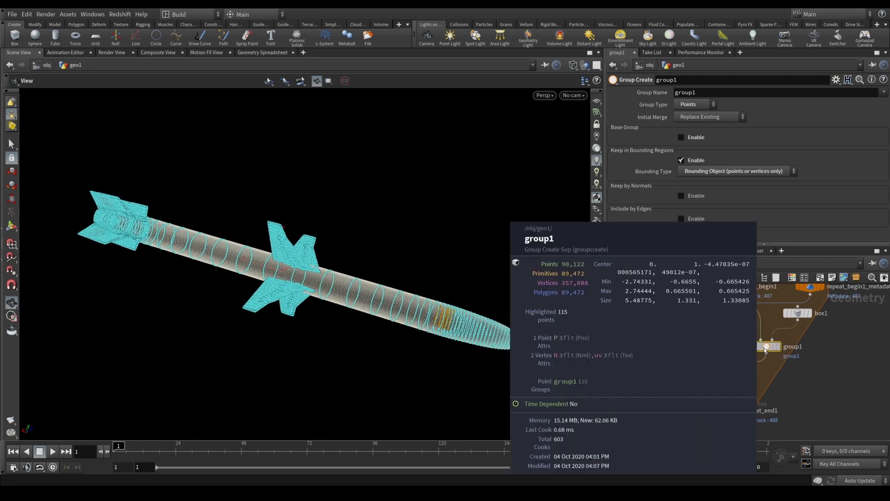
middle_click(733, 414)
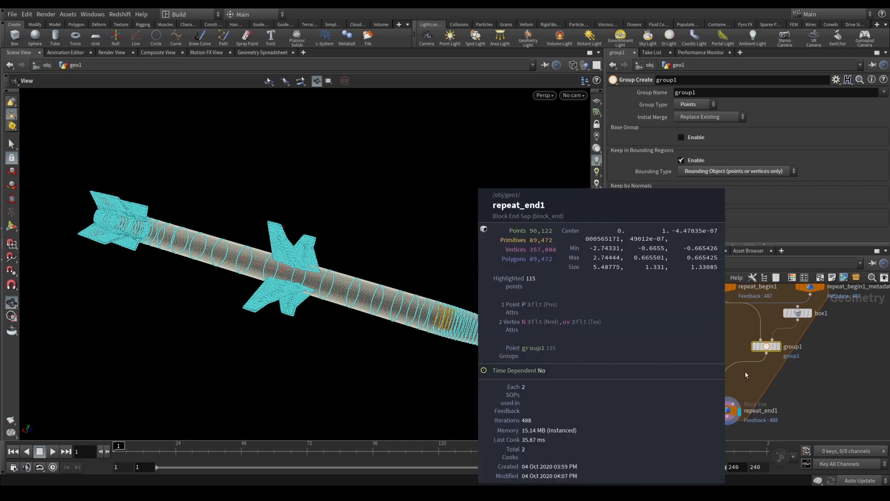
click(728, 411)
click(765, 348)
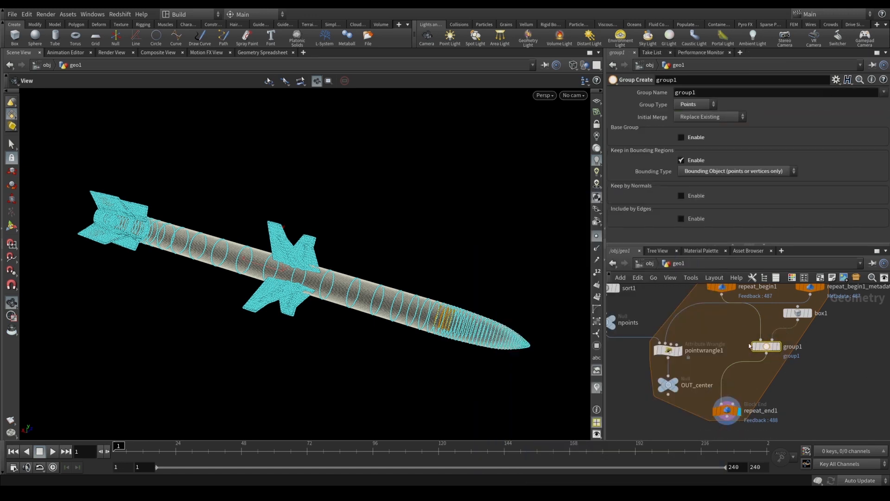
middle_drag(766, 349, 749, 354)
drag(750, 354, 749, 358)
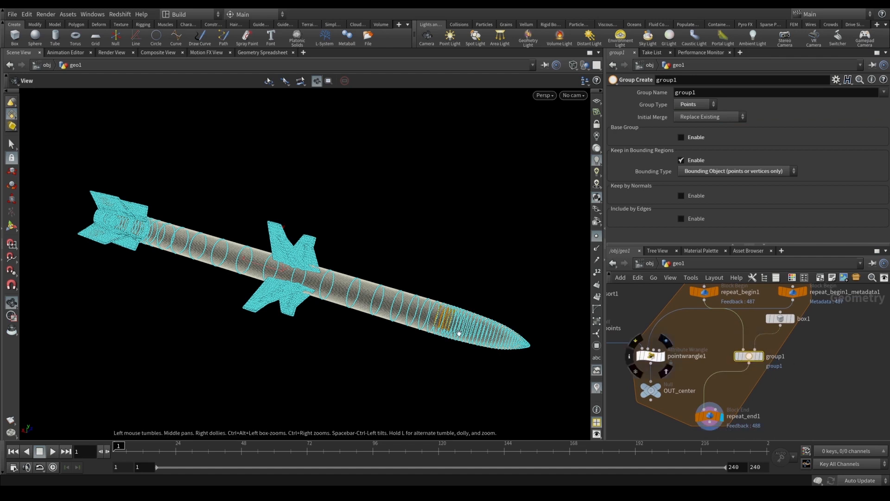
Step: Display group1 and insert a Group Promote node between it and repeat_end1
click(761, 356)
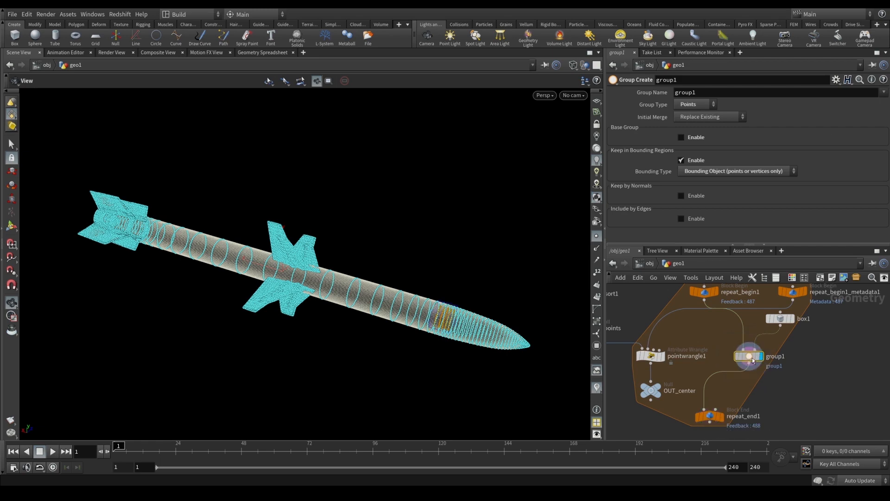
key(Tab)
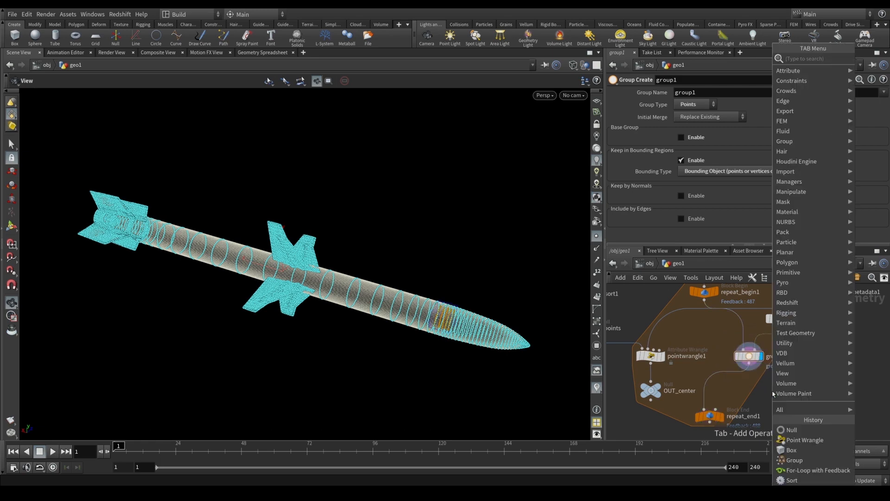
text(group)
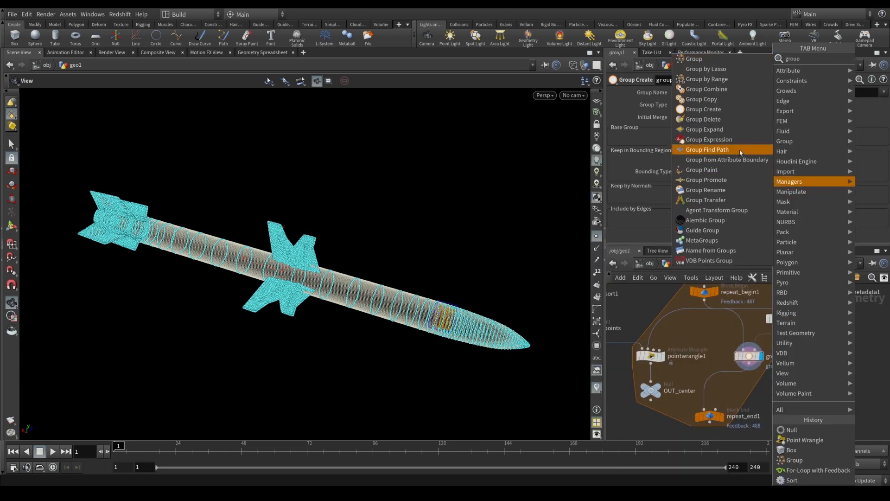
click(726, 181)
click(736, 369)
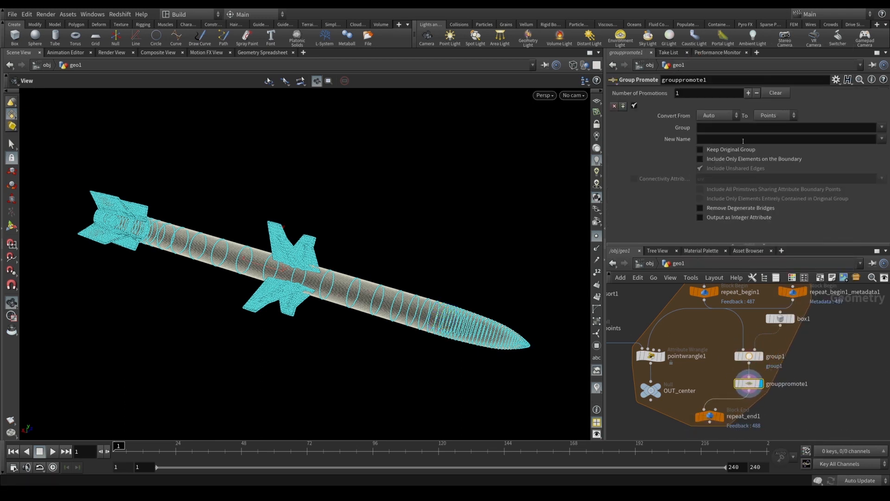
Step: Configure grouppromote1 to convert group1 from Points to Primitives
click(717, 116)
click(721, 147)
click(773, 115)
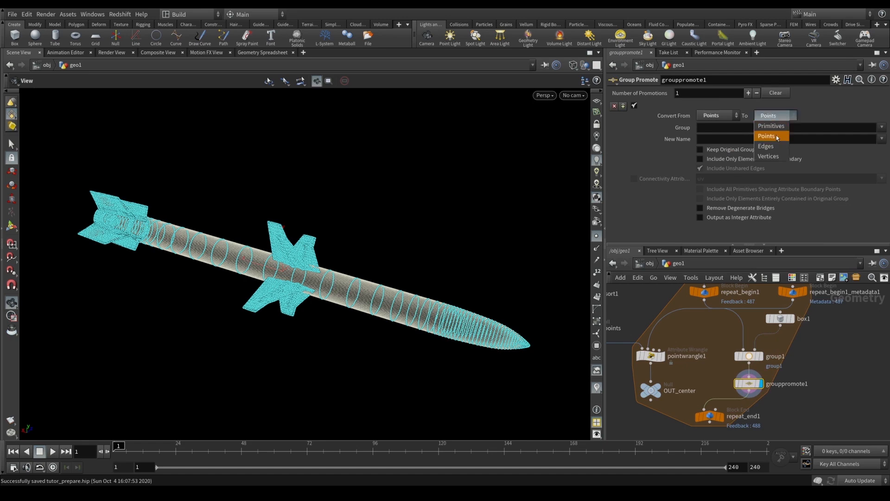
click(771, 125)
click(882, 127)
click(871, 139)
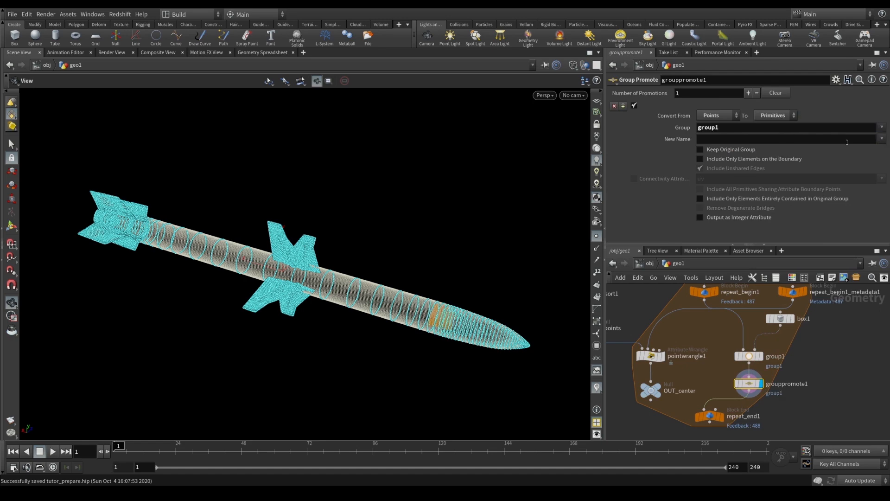
drag(448, 234, 427, 260)
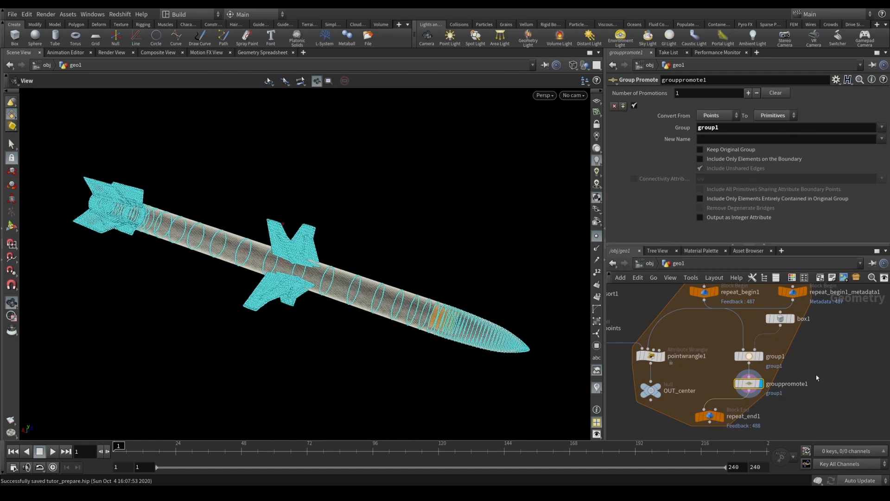
Step: Make room above repeat_end1, insert a Name node directly below grouppromote1, and display it
middle_drag(817, 378, 808, 306)
drag(701, 344, 701, 380)
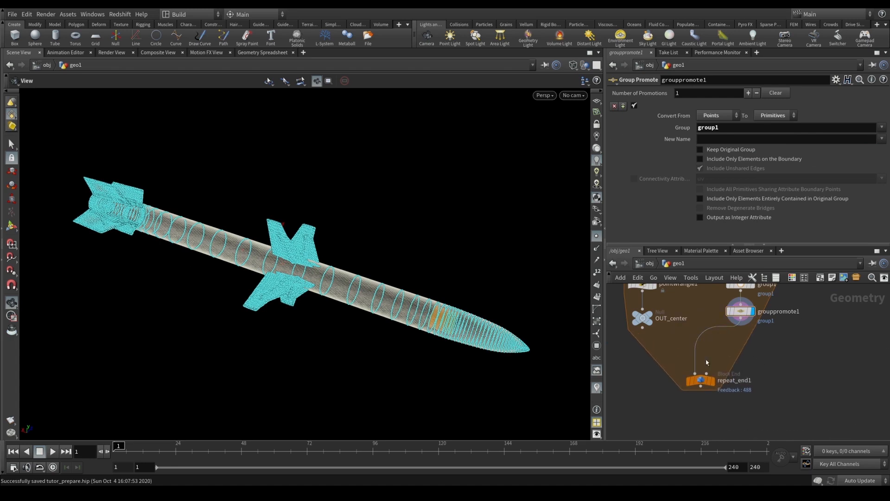
key(Tab)
text(nam)
key(Return)
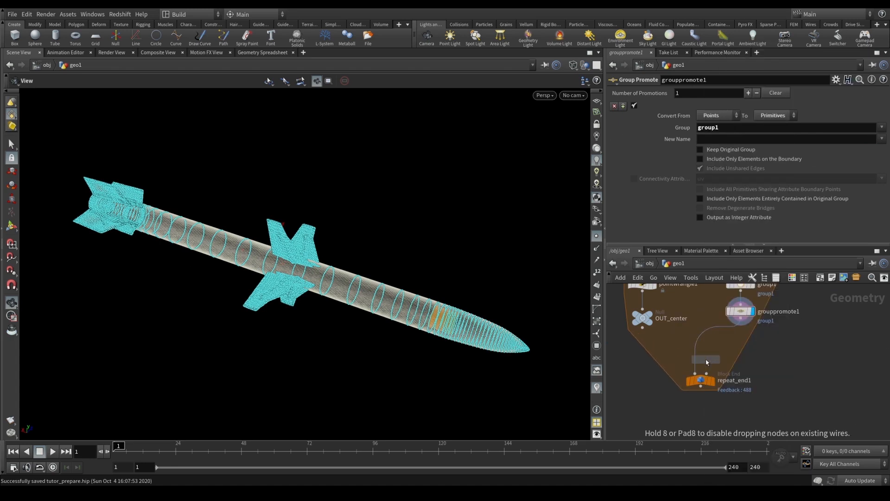
click(719, 342)
drag(719, 345, 740, 345)
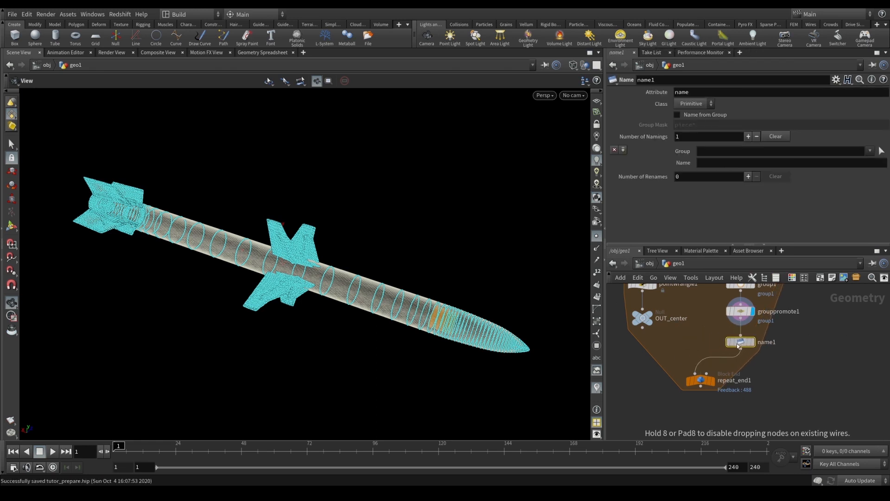
click(753, 342)
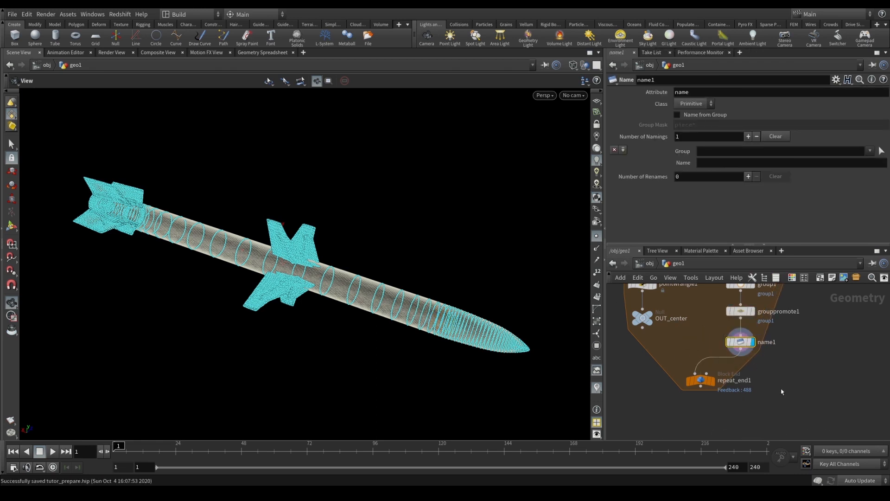
Step: Assign group1 as the naming group in name1 and enter piece as its name
middle_drag(781, 389, 780, 403)
scroll(781, 404, down, 1)
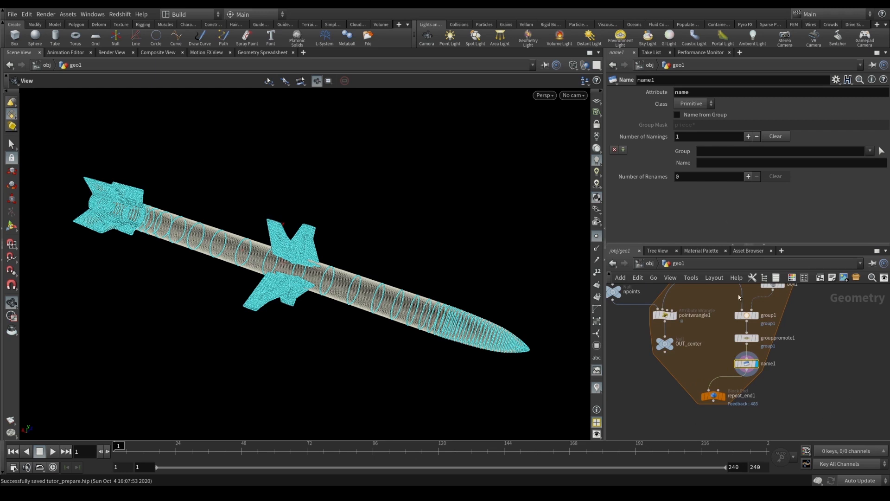
click(869, 151)
click(787, 172)
click(713, 163)
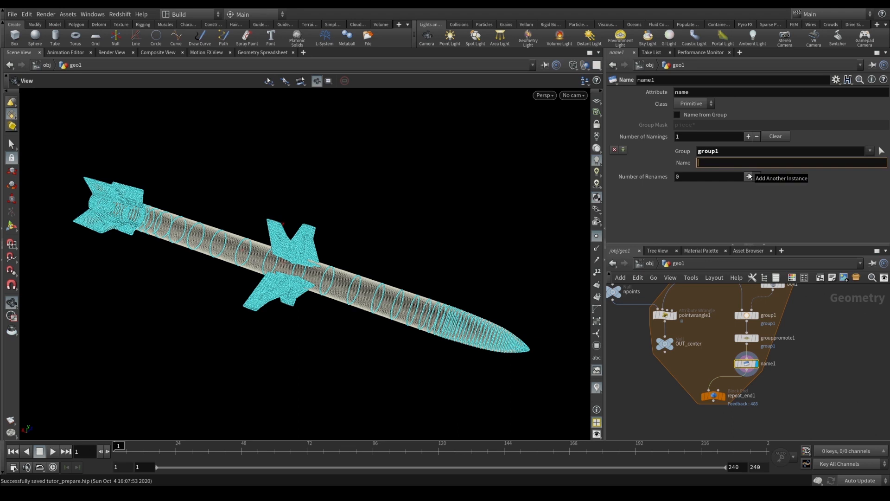
text(piece)
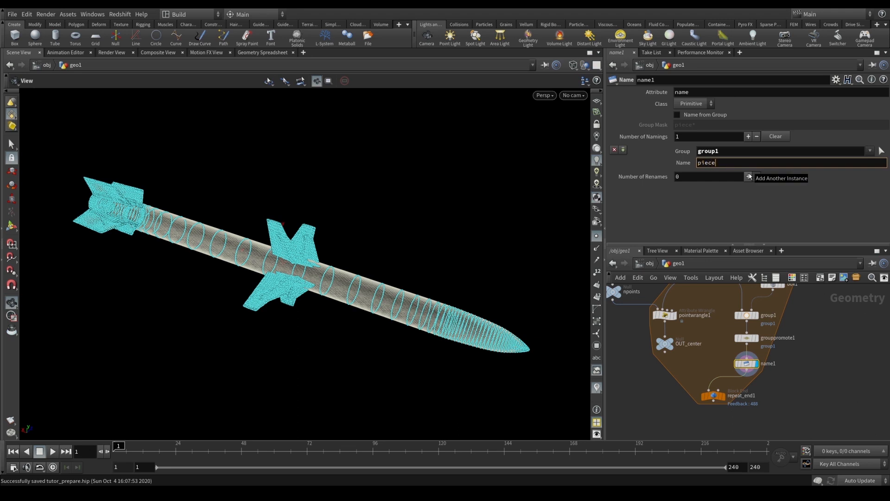
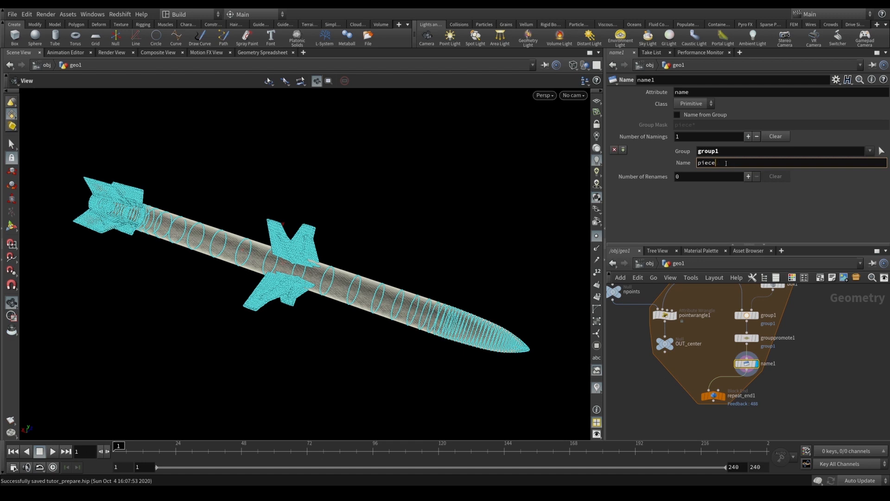
key(BackSpace)
key(BackSpace)
key(BackSpace)
key(BackSpace)
key(BackSpace)
text(0)
drag(722, 163, 656, 162)
text(piece)
Step: Extend name1's name to piece`detail("../repeat_begin1_metadata1","iteration",0)` and save the scene
scroll(755, 417, down, 4)
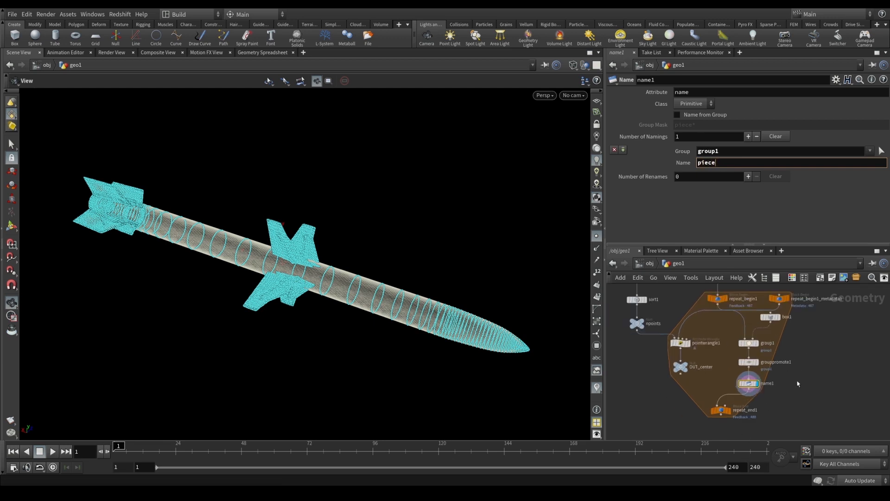
scroll(815, 392, up, 2)
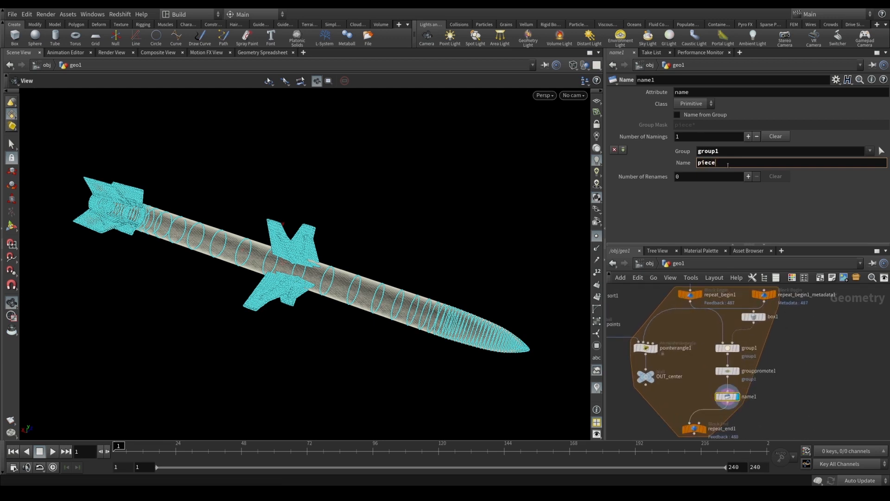
text(`)
key(BackSpace)
text(`detail)
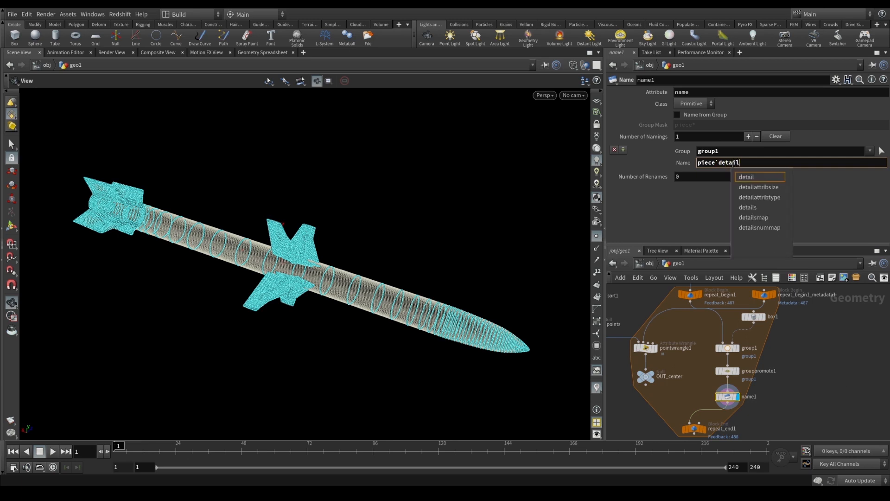
text(("..)
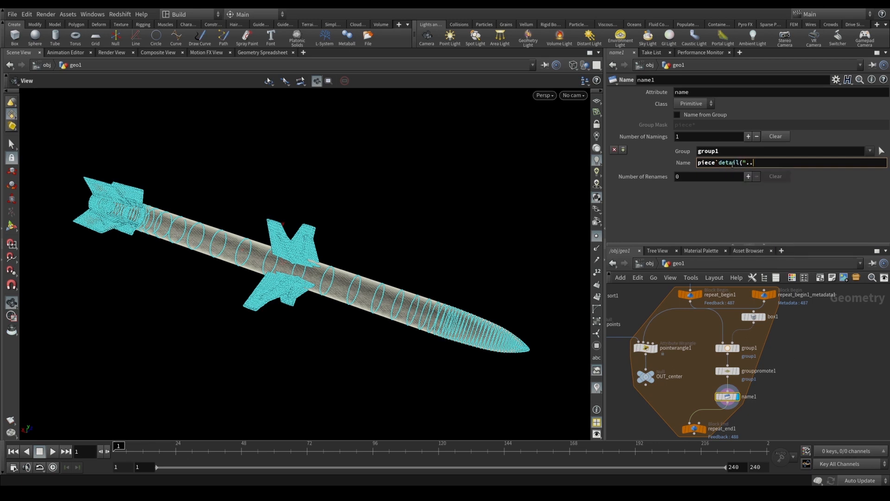
text(/re)
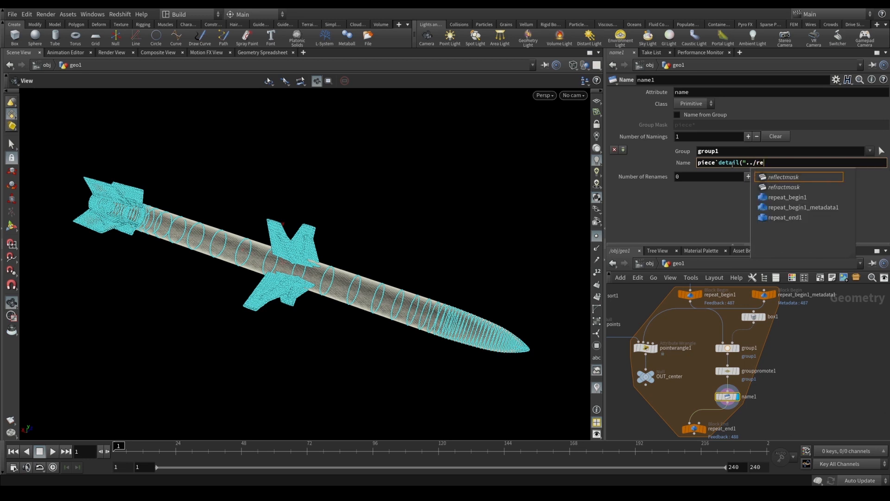
key(Down)
key(Down)
key(Down)
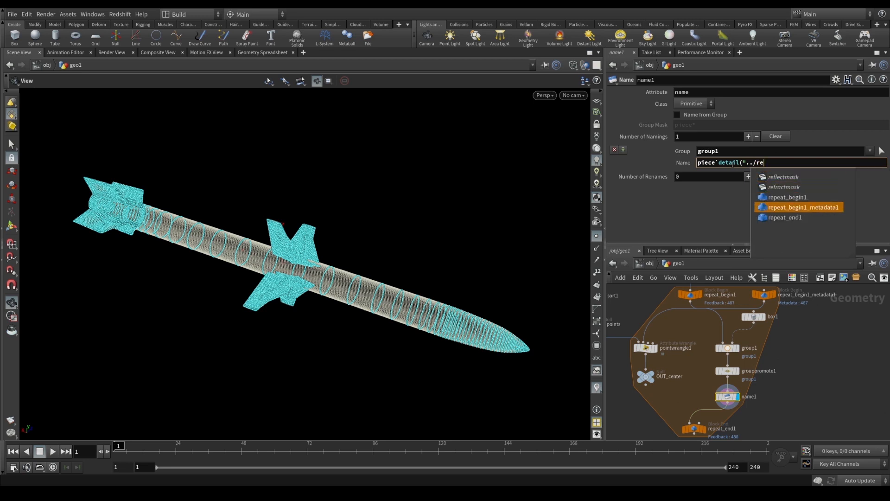
key(Return)
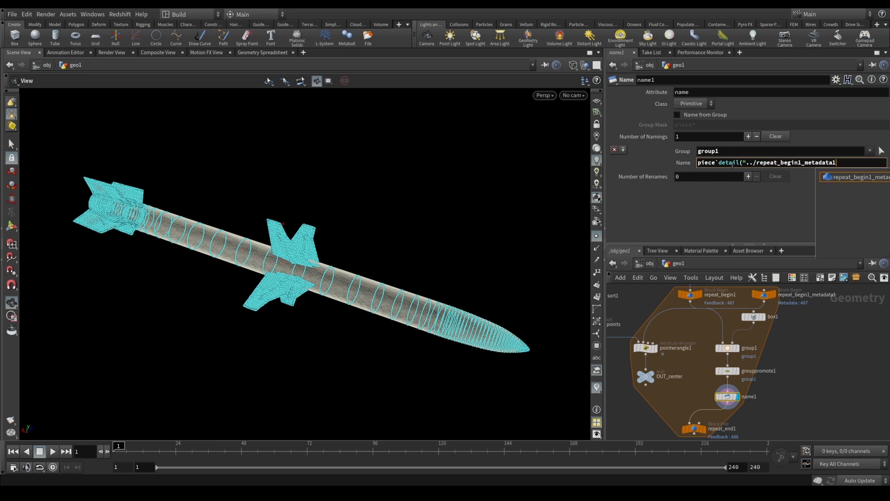
text(",)
key(ctrl+s)
text(")
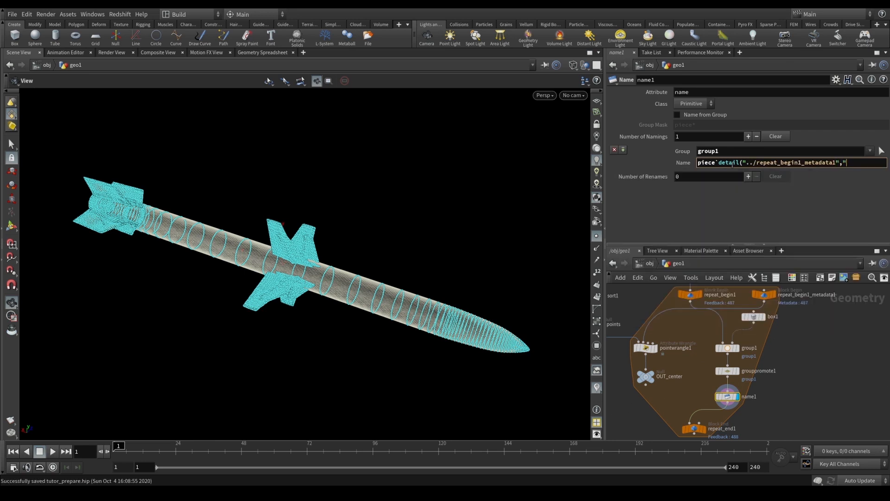
text(iteration",0))
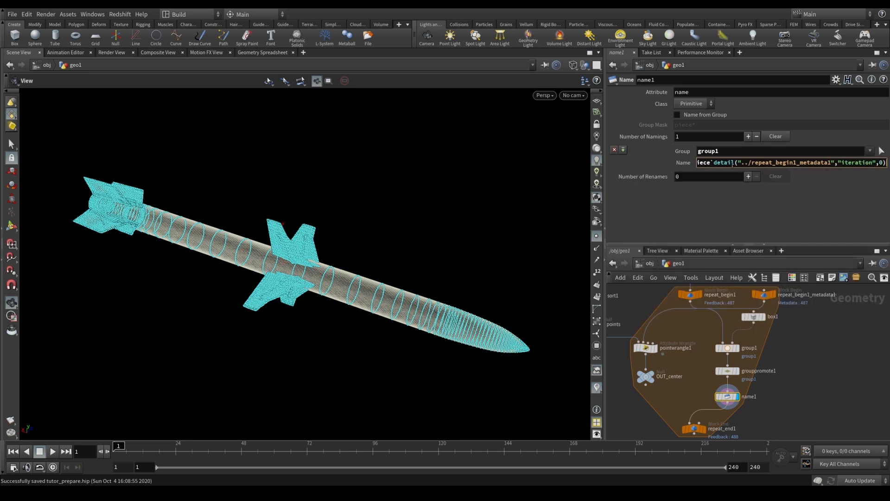
text(`)
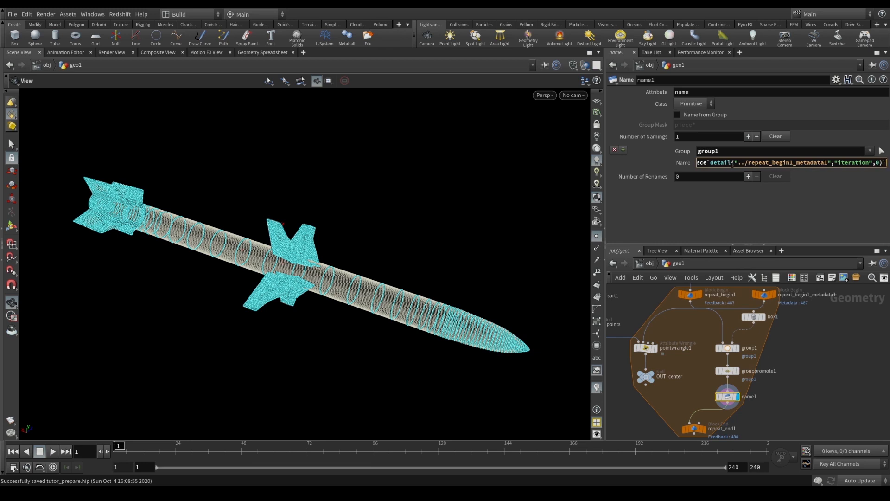
key(Return)
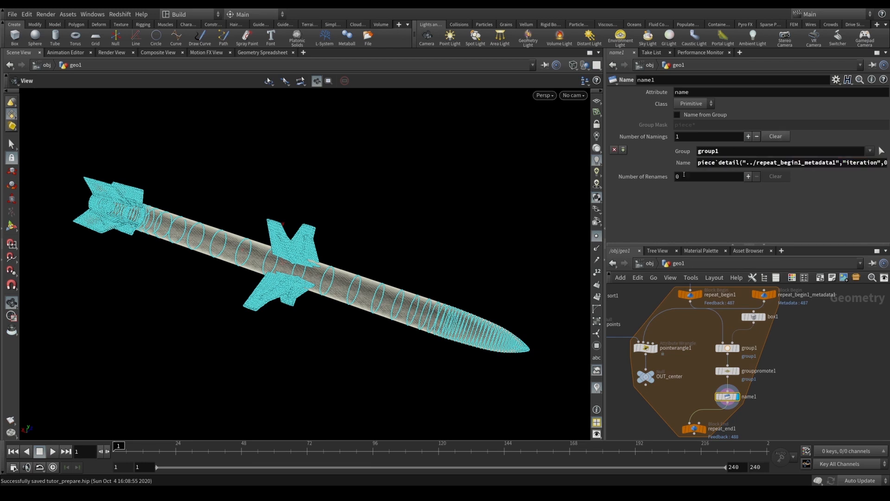
Step: View the evaluated result of the name expression in name1
click(683, 164)
click(682, 163)
click(684, 164)
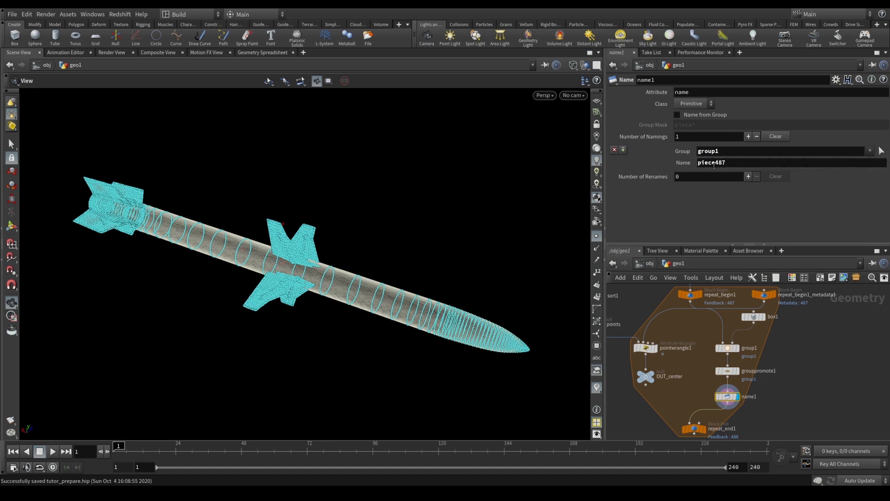
scroll(726, 371, down, 1)
scroll(725, 428, up, 2)
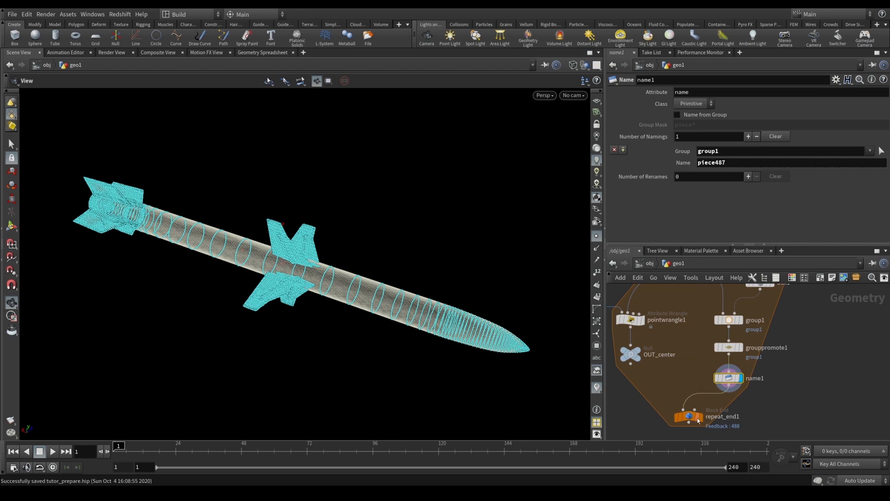
scroll(737, 431, up, 1)
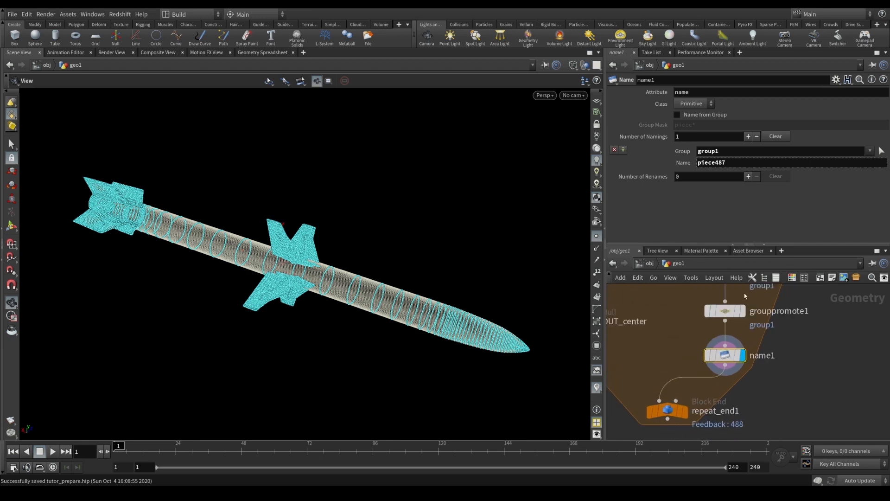
drag(716, 162, 733, 162)
Step: Display repeat_end1 and view its node information
mouse_move(679, 404)
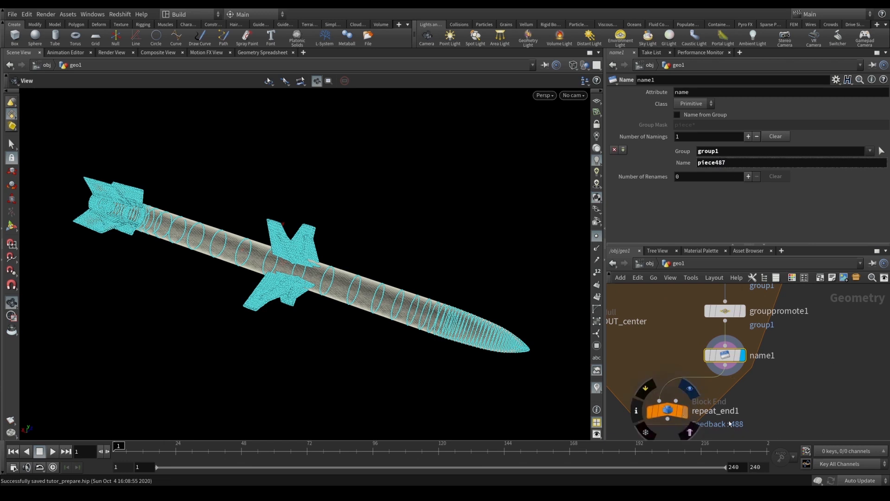
scroll(719, 424, down, 4)
click(702, 413)
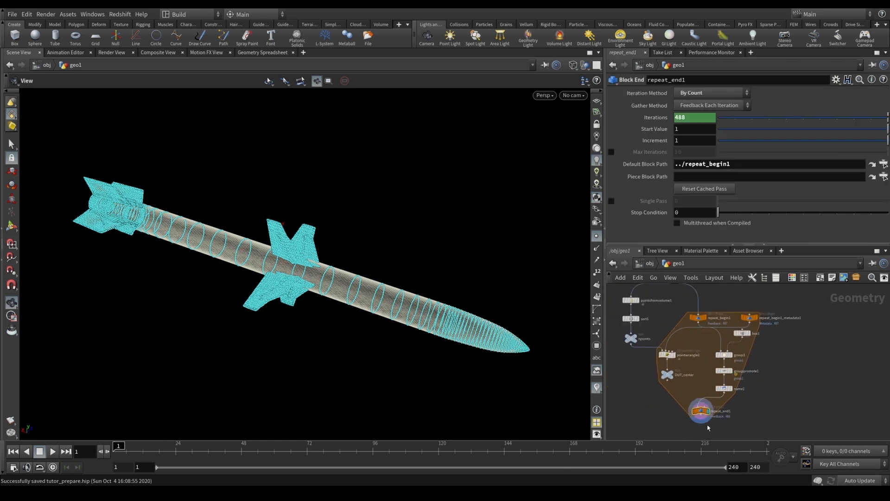
scroll(700, 406, up, 2)
middle_click(700, 407)
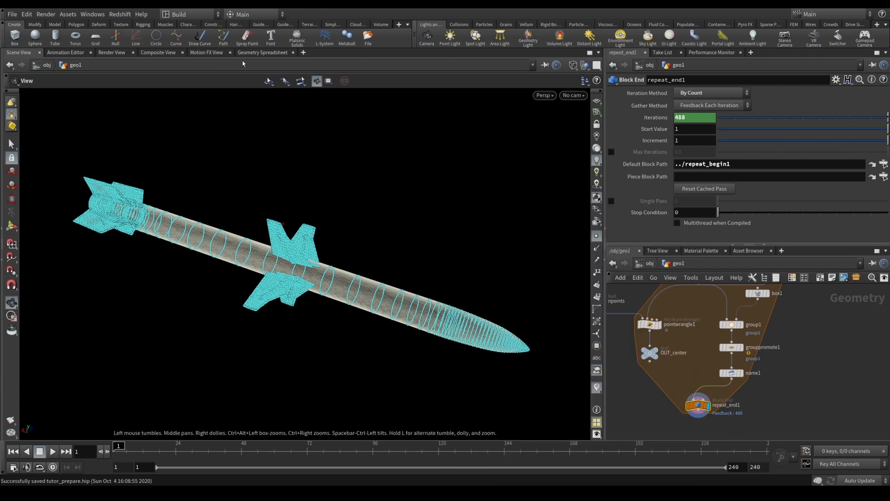
Step: Examine the primitive name attribute of repeat_end1 throughout the Geometry Spreadsheet
click(263, 53)
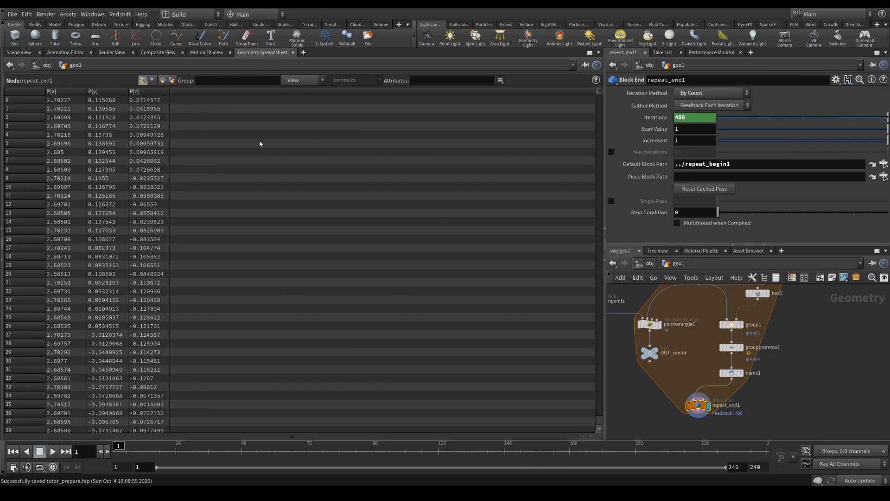
click(163, 81)
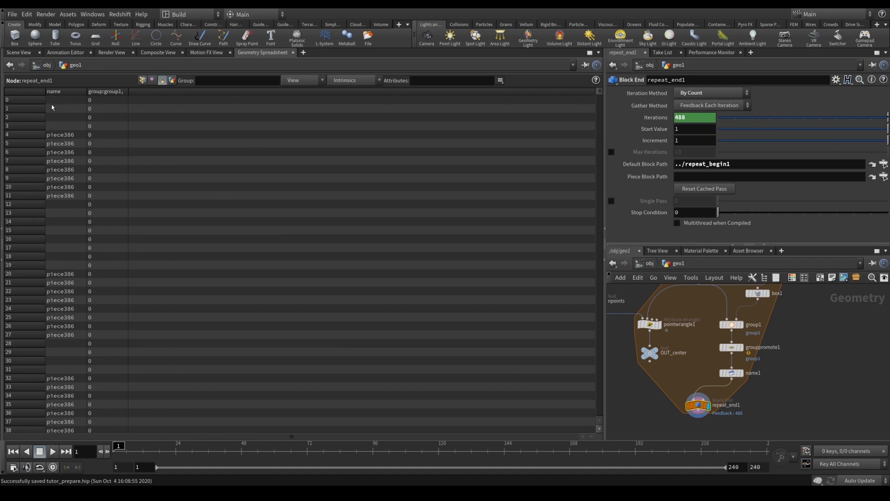
drag(597, 104, 597, 110)
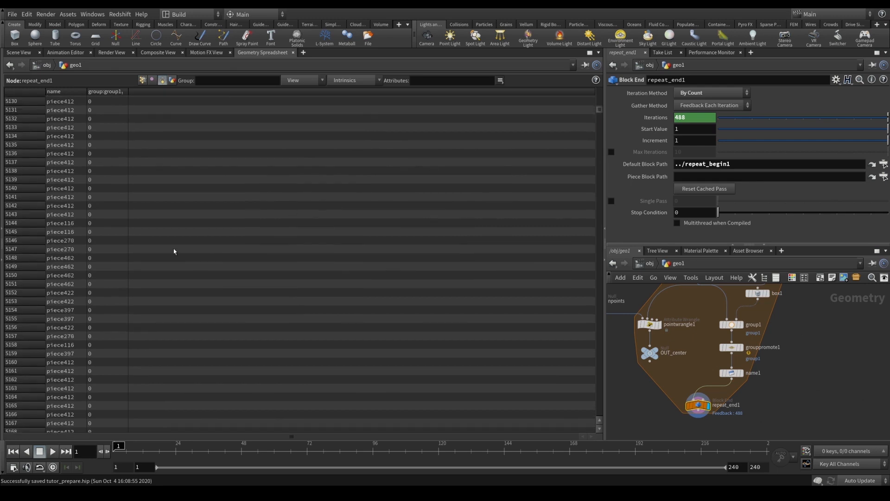
scroll(79, 276, down, 2)
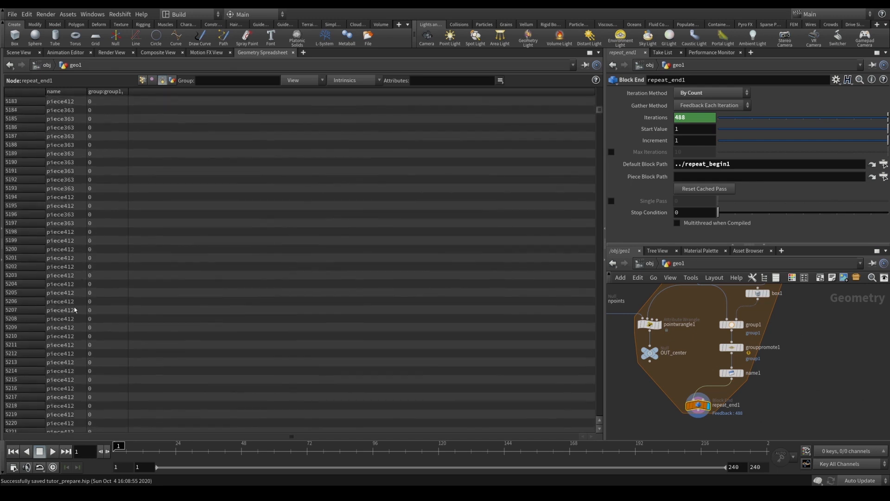
scroll(70, 310, down, 10)
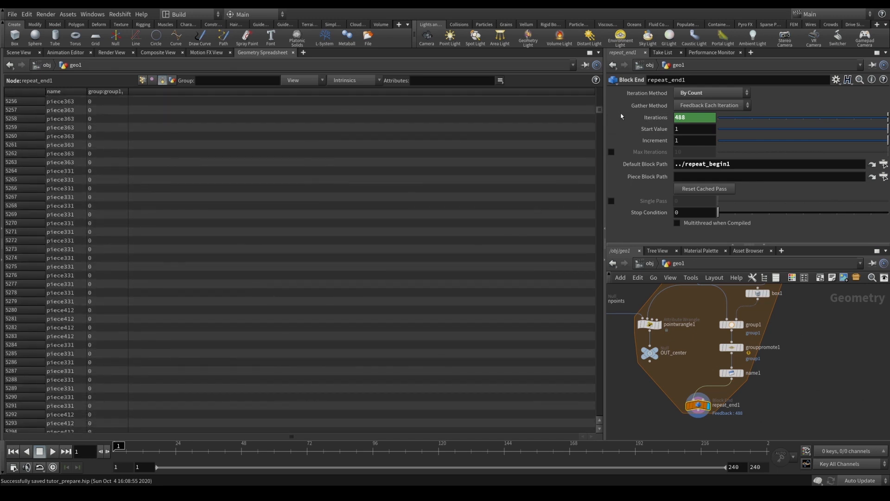
drag(599, 111, 600, 92)
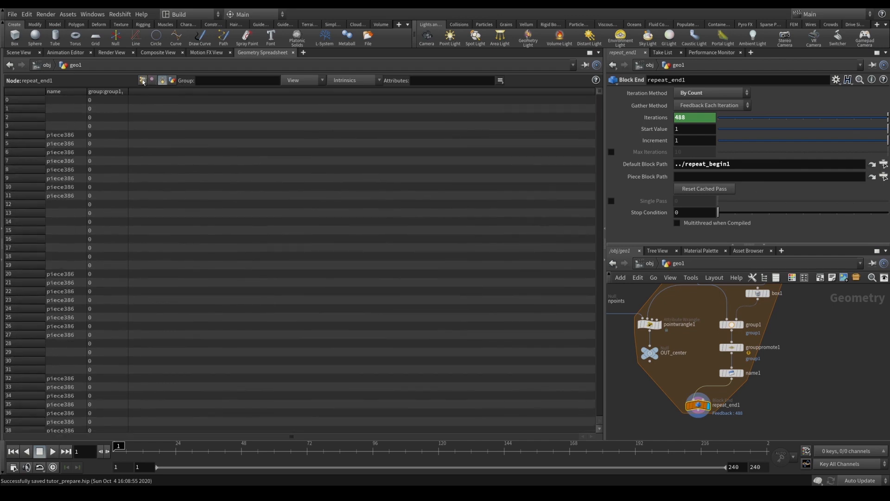
Step: View the point data of grouppromote1, and return to the primitive attributes of repeat_end1 in the Geometry Spreadsheet
click(143, 80)
click(21, 52)
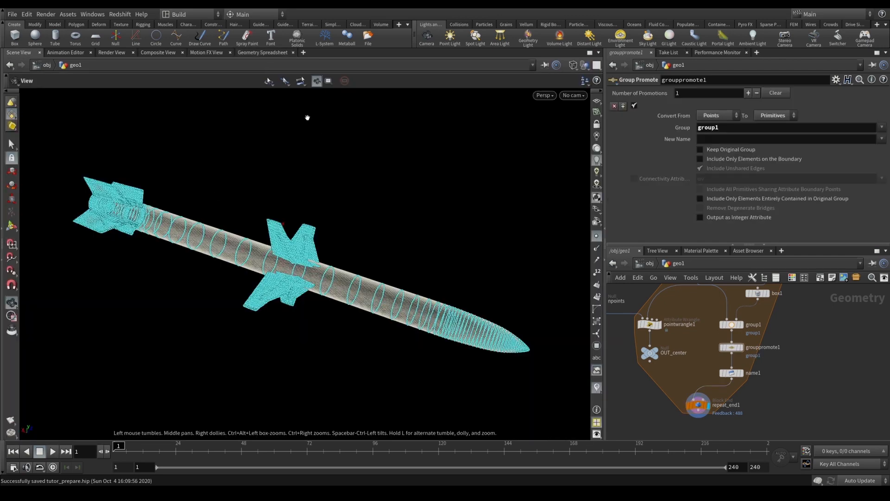
click(267, 53)
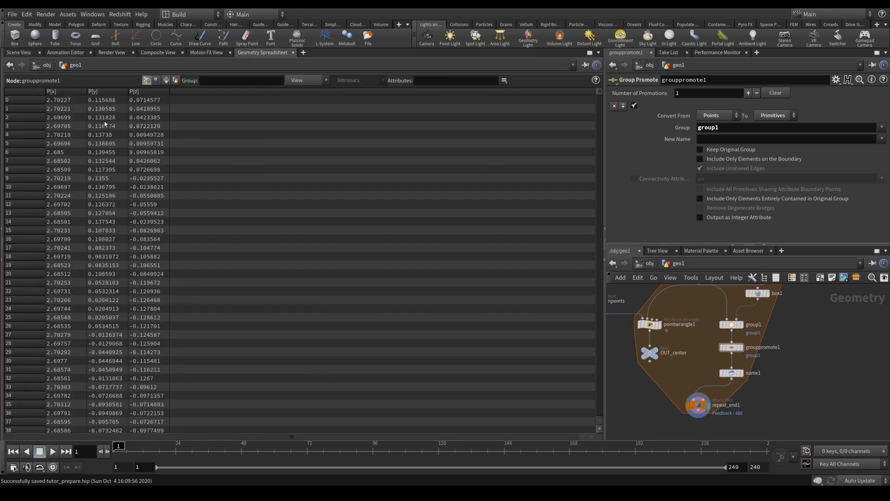
click(698, 405)
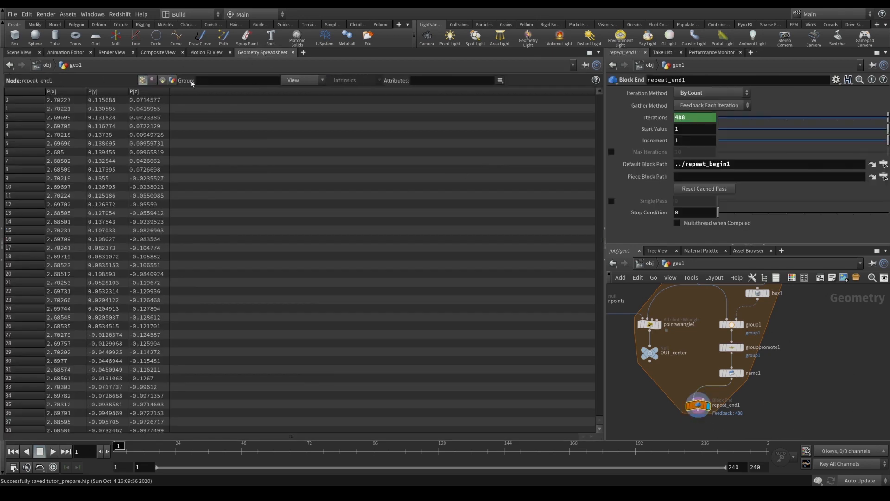
click(163, 80)
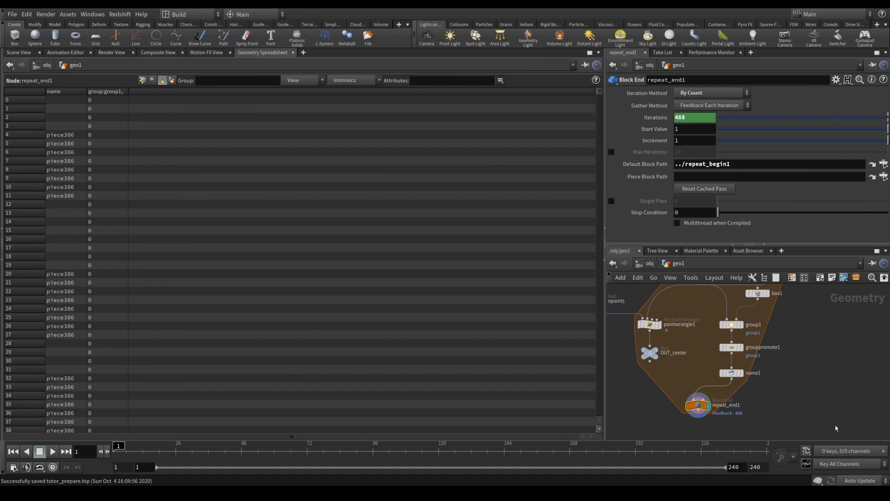
Step: Display pointsfromvolume1 in the scene view and examine its points around the missile's middle fins
key(h)
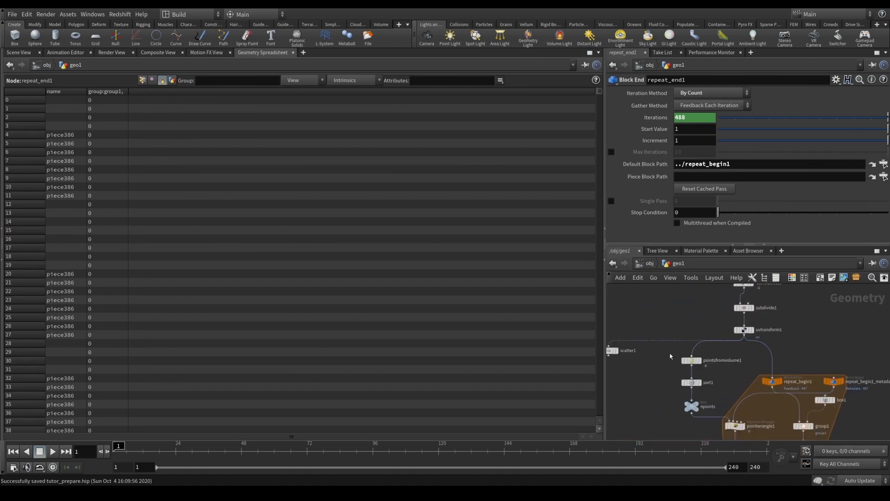
click(705, 361)
scroll(708, 356, down, 3)
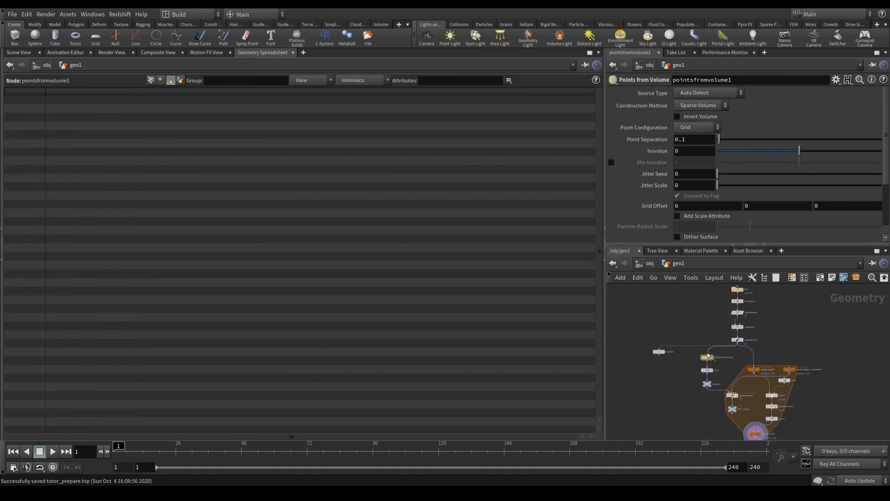
scroll(700, 355, up, 5)
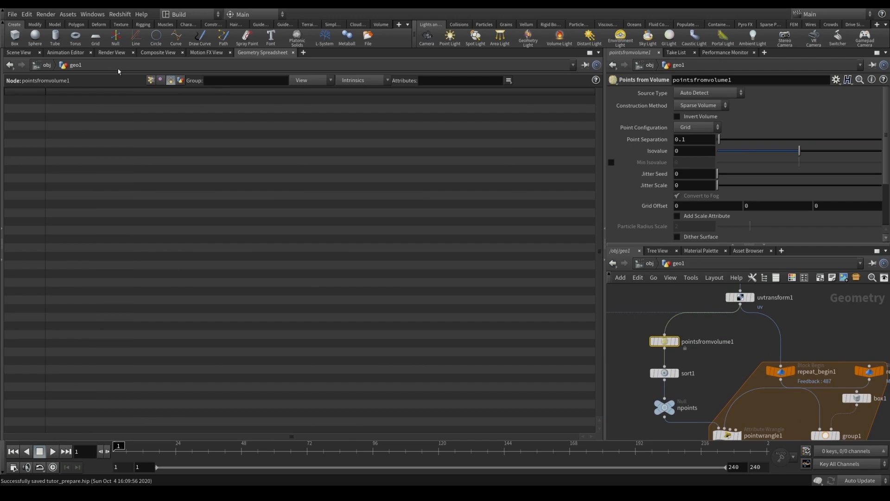
click(21, 52)
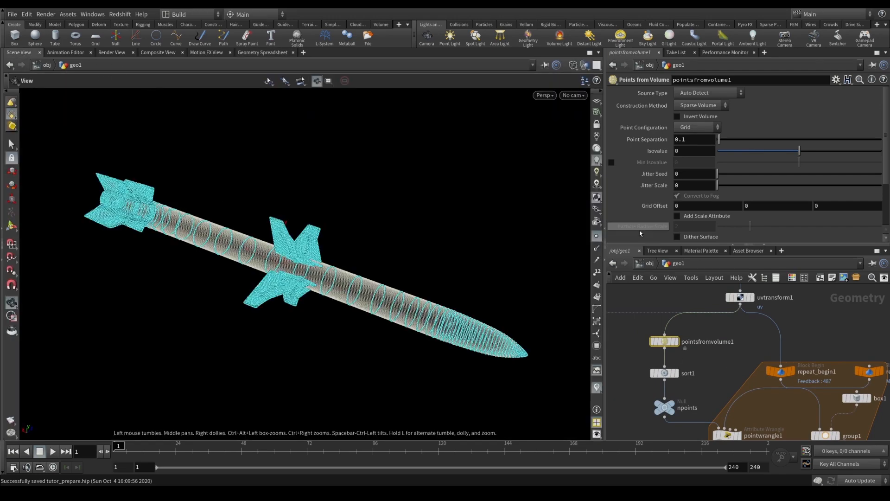
drag(462, 302, 327, 260)
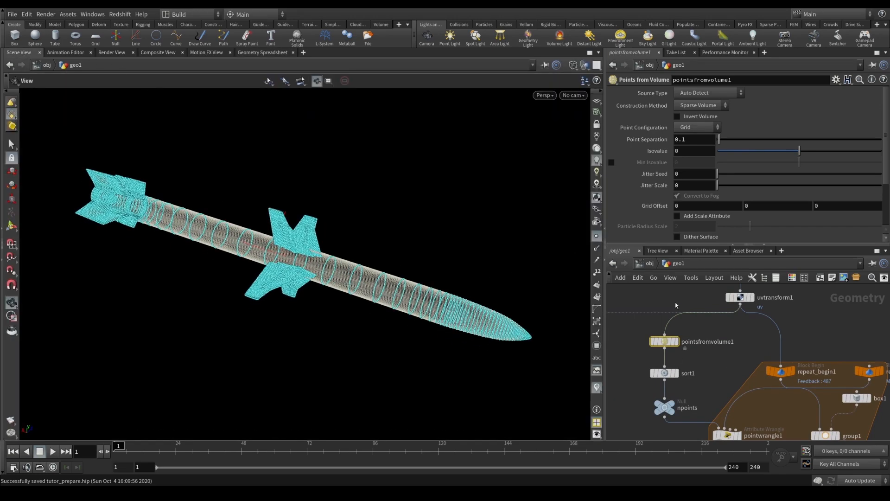
click(675, 341)
drag(264, 235, 236, 254)
scroll(290, 228, up, 5)
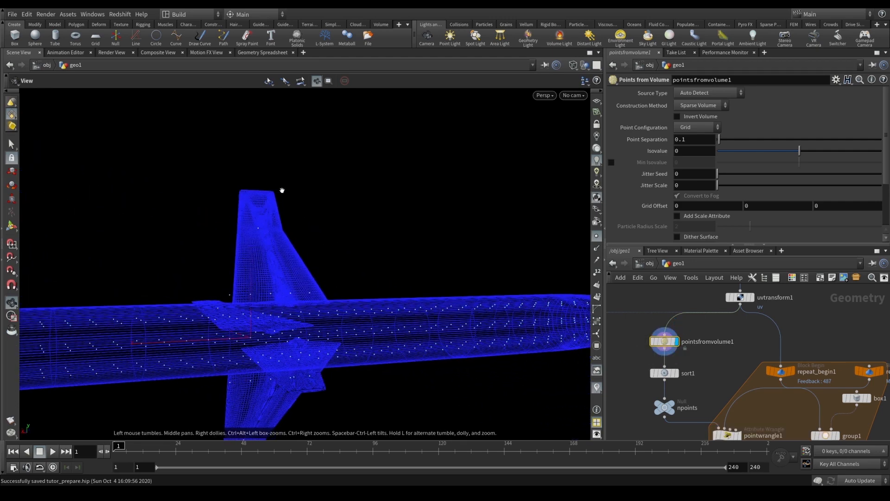
Step: Move the scatter1 node next to pointsfromvolume1 in the network
scroll(654, 362, down, 2)
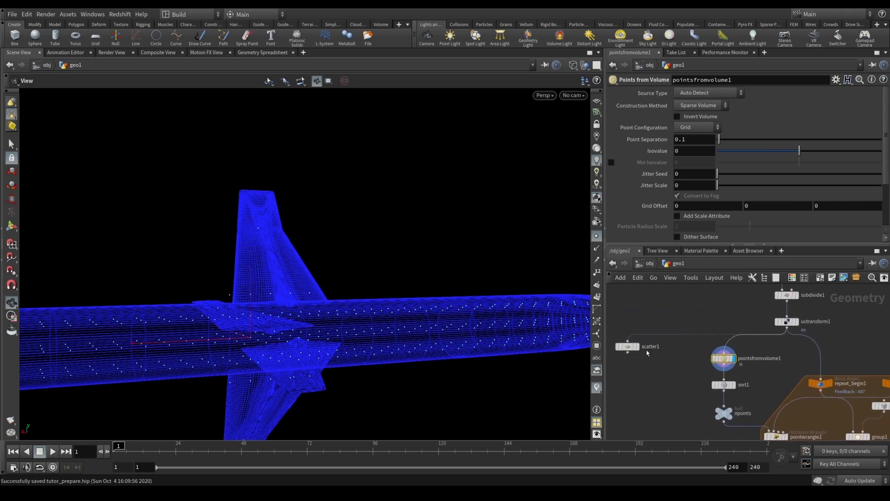
click(670, 361)
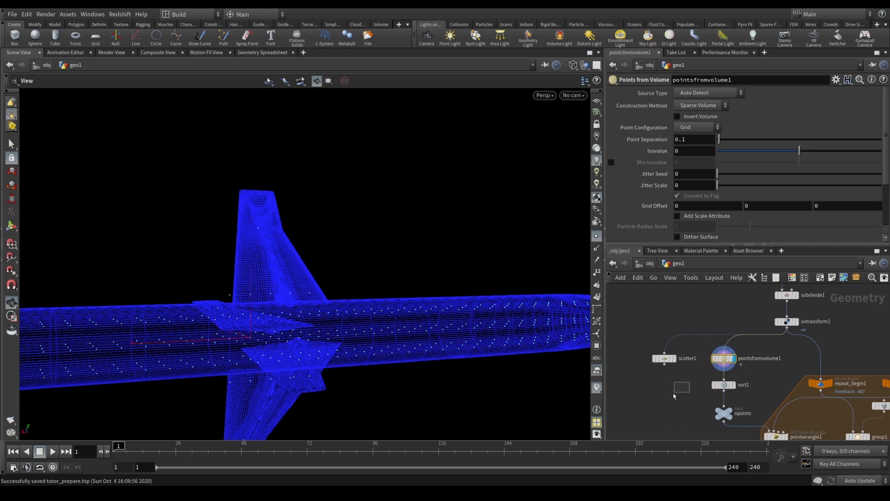
Step: Display the result of the repeat_end1 loop node in the viewport in place of the pointsfromvolume1 output
drag(435, 318, 412, 279)
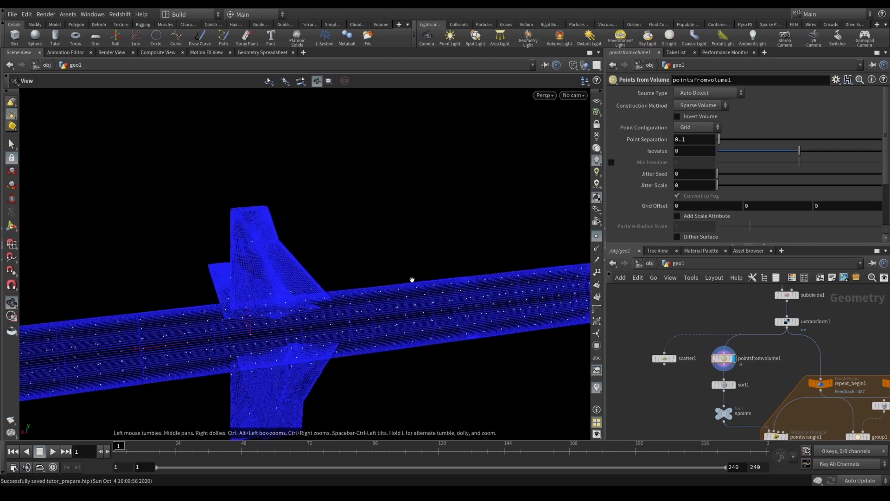
drag(412, 324, 430, 310)
middle_drag(783, 396, 654, 266)
click(721, 398)
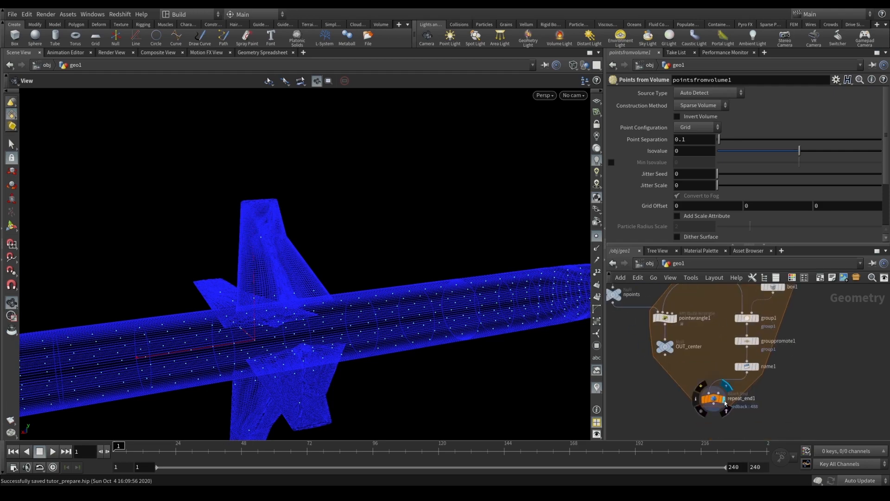
key(f)
drag(585, 248, 445, 258)
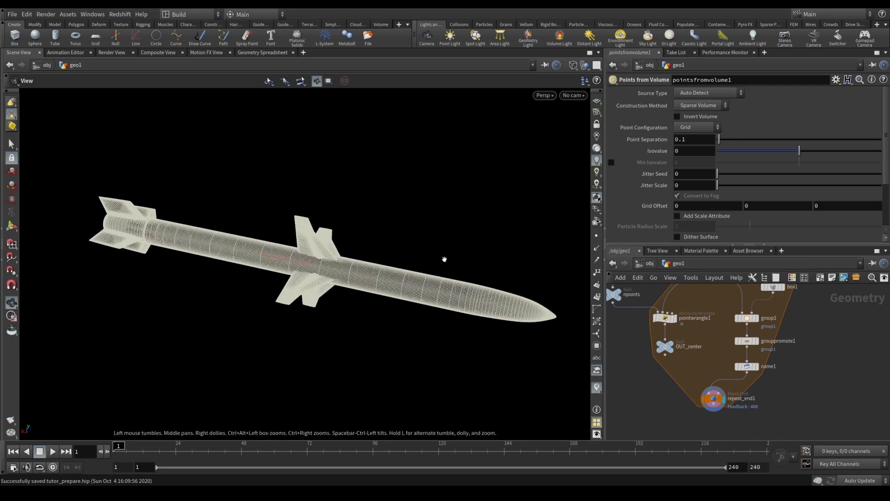
Step: Add an Exploded View node fed by repeat_end1 and display its result in shaded mode
middle_drag(754, 434, 750, 378)
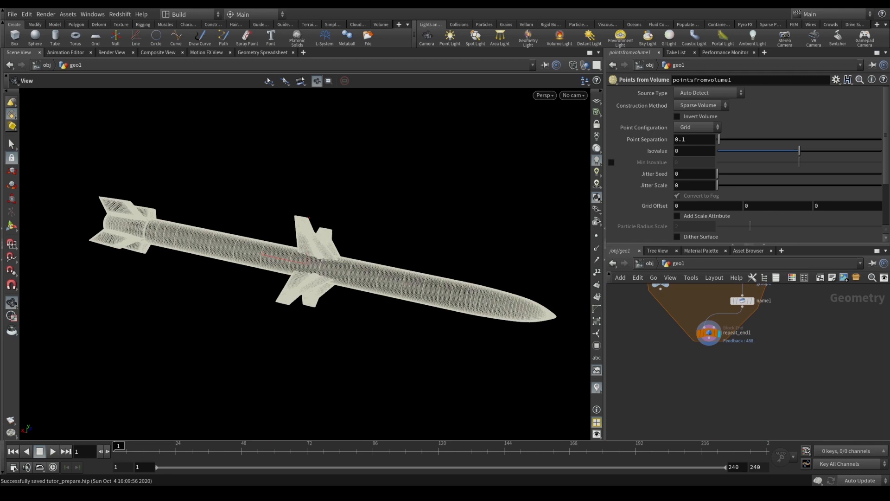
key(Tab)
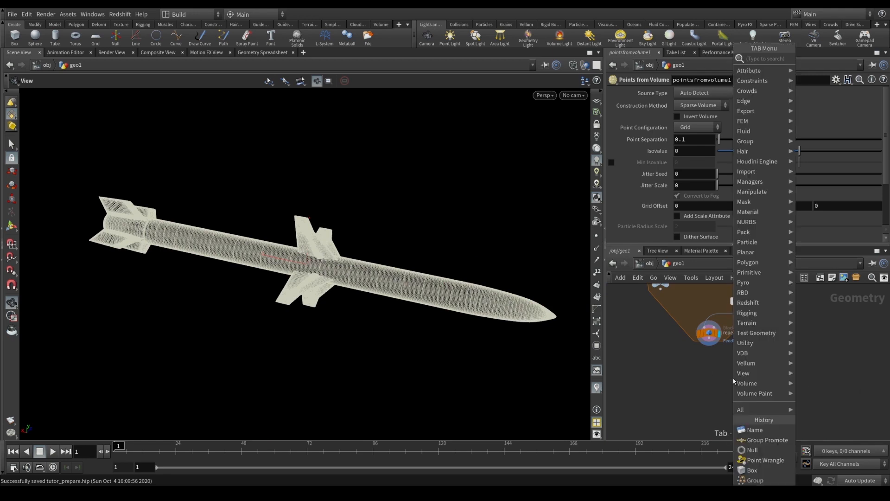
text(expo)
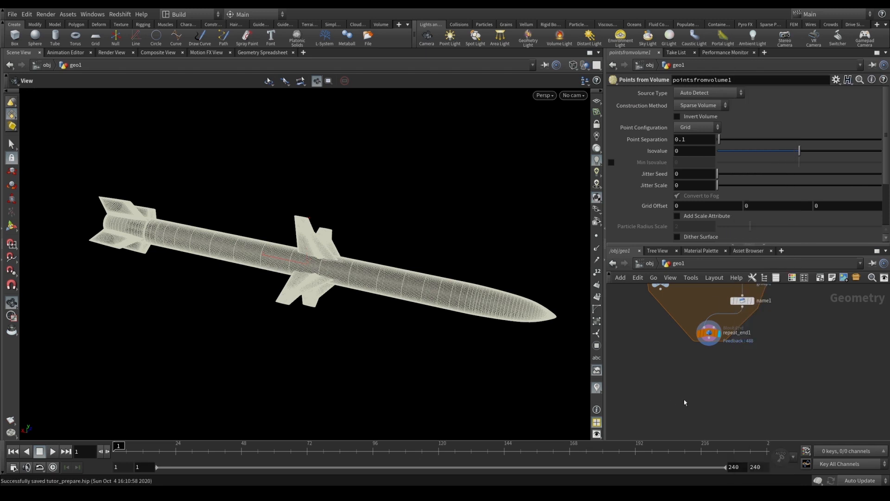
key(Tab)
text(explo)
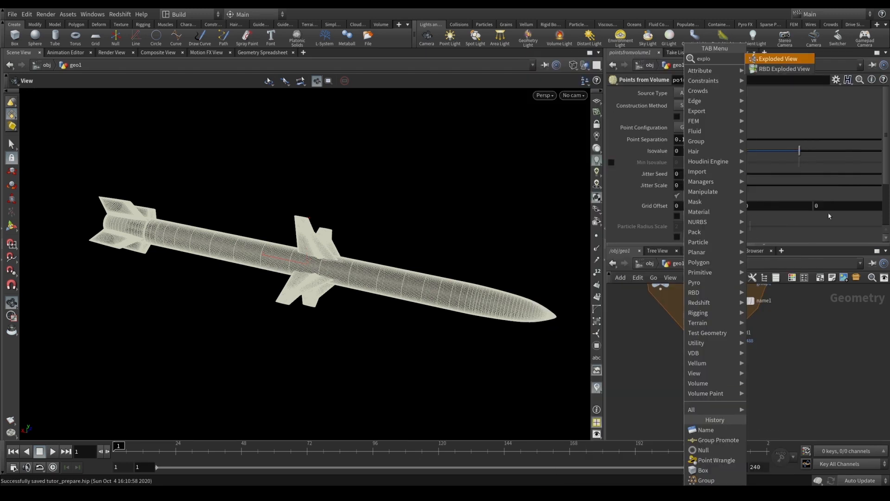
click(789, 60)
click(755, 374)
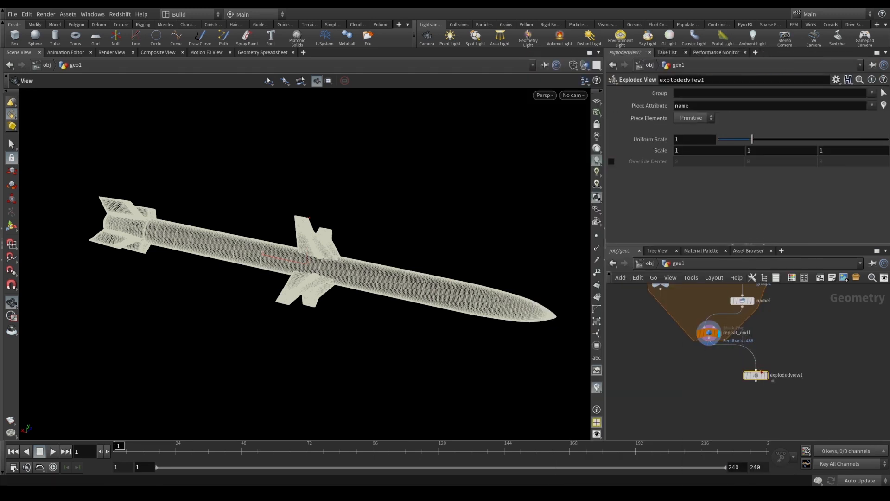
click(755, 380)
key(w)
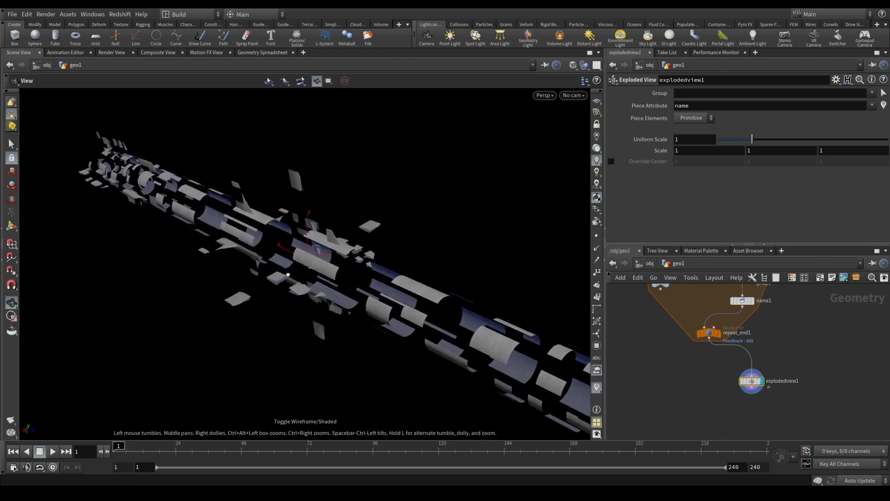
Step: Set the exploded view's Uniform Scale to 0.86
mouse_move(752, 139)
mouse_down()
mouse_move(717, 142)
mouse_move(747, 140)
mouse_up()
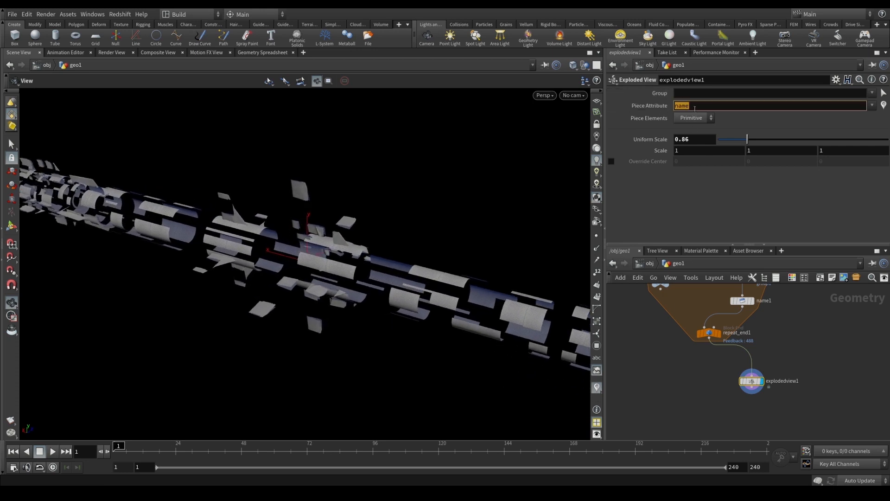
drag(218, 297, 236, 280)
scroll(236, 280, down, 4)
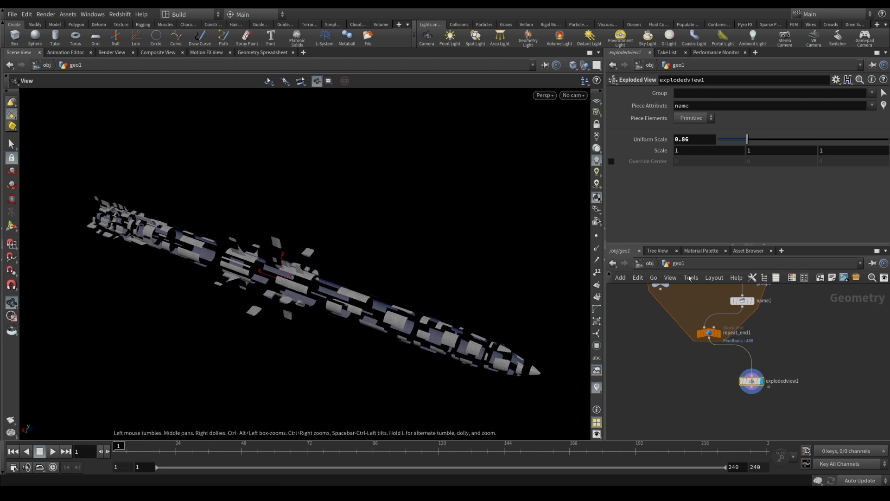
Step: Raise the exploded view's Uniform Scale to 1.49 and inspect the separated missile pieces
mouse_move(752, 146)
mouse_down()
mouse_move(800, 140)
mouse_move(750, 140)
mouse_move(767, 141)
mouse_up()
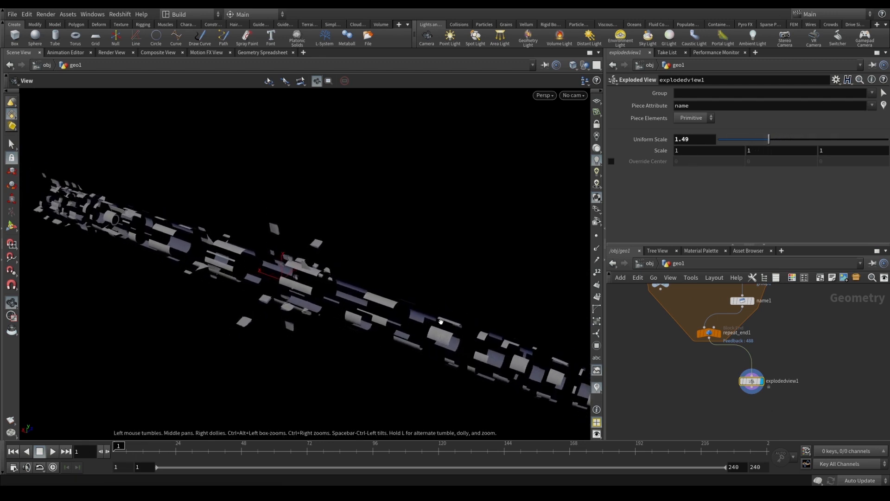
scroll(389, 303, up, 5)
drag(388, 303, 299, 301)
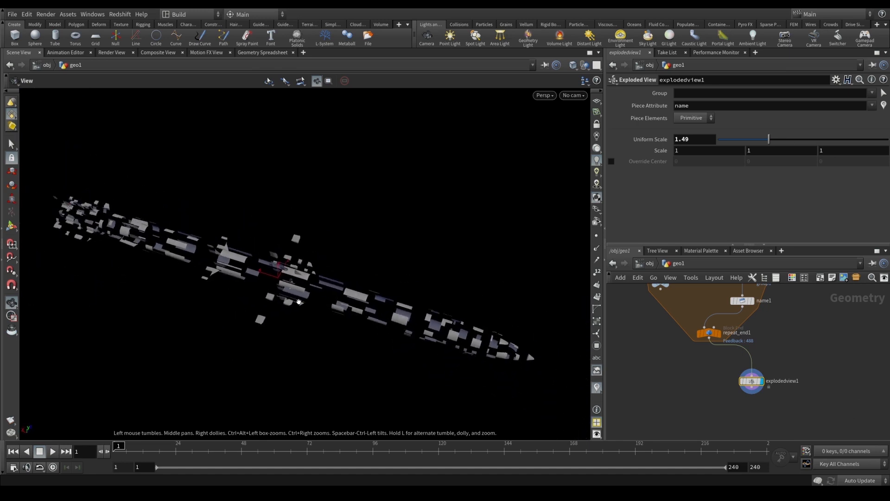
drag(528, 326, 535, 280)
key(f)
drag(371, 306, 300, 288)
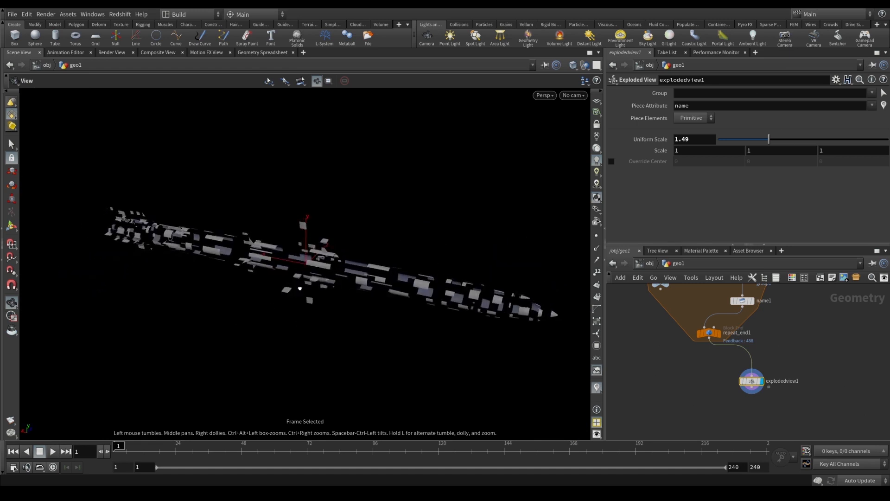
drag(436, 311, 556, 287)
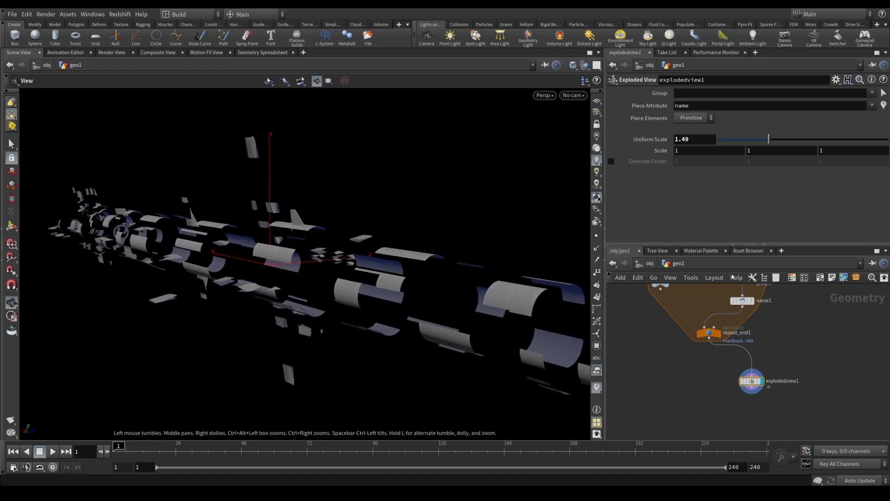
Step: Lower the exploded view's Uniform Scale to 0.67 and inspect the pieces around the fins
drag(785, 146, 741, 140)
drag(408, 283, 463, 311)
key(f)
scroll(369, 241, up, 6)
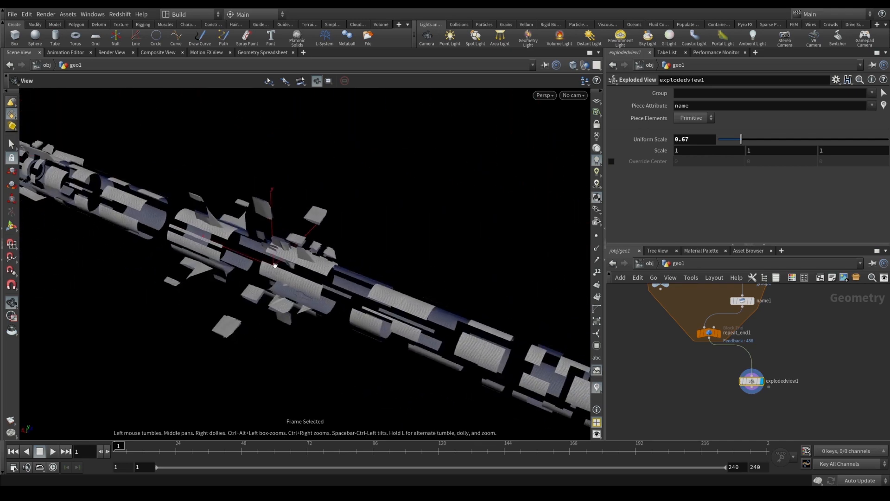
drag(368, 274, 346, 233)
right_drag(346, 232, 356, 255)
right_drag(371, 291, 332, 282)
drag(332, 281, 361, 285)
drag(674, 366, 690, 379)
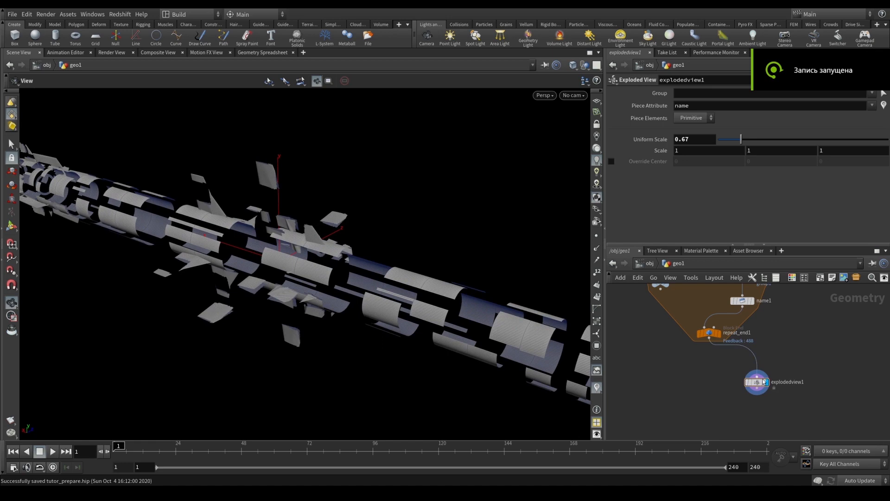
Step: Add a Color node beside the exploded view, wire it to repeat_end1 and display its result
key(Tab)
text(co)
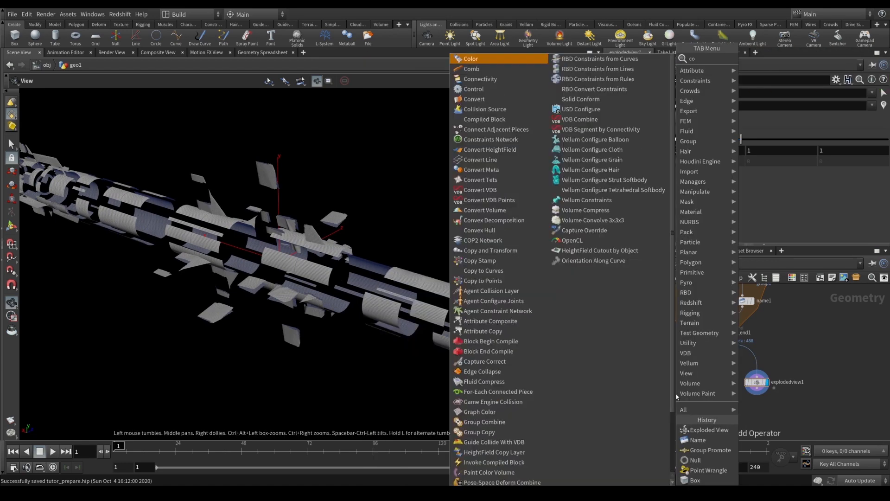
key(Return)
click(684, 389)
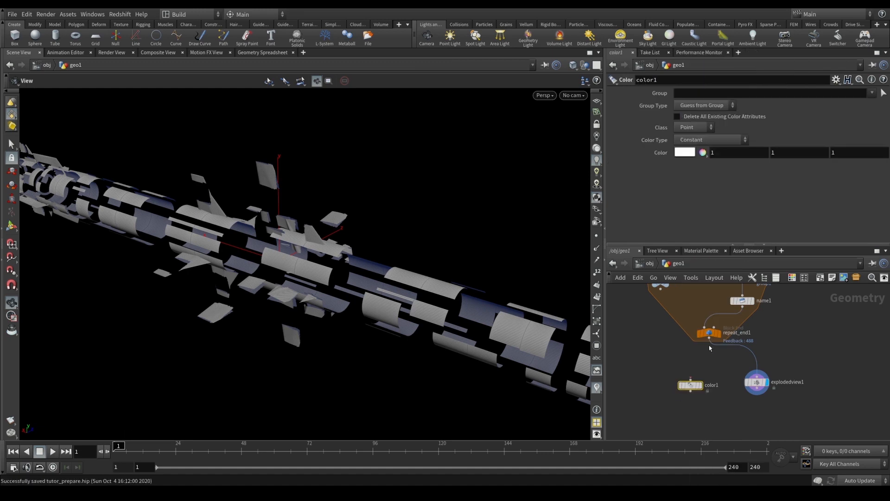
click(709, 339)
click(690, 378)
click(702, 382)
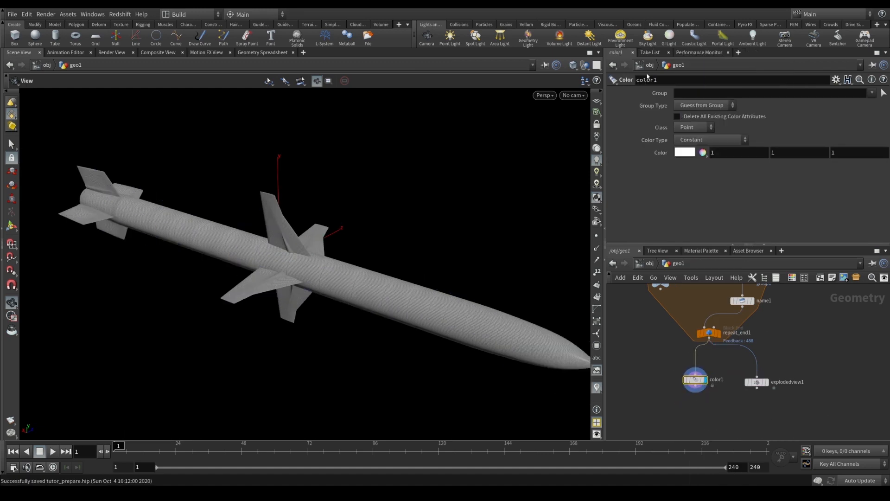
Step: Set the Color node to Primitive class with Random from Attribute coloring based on the name attribute
click(698, 128)
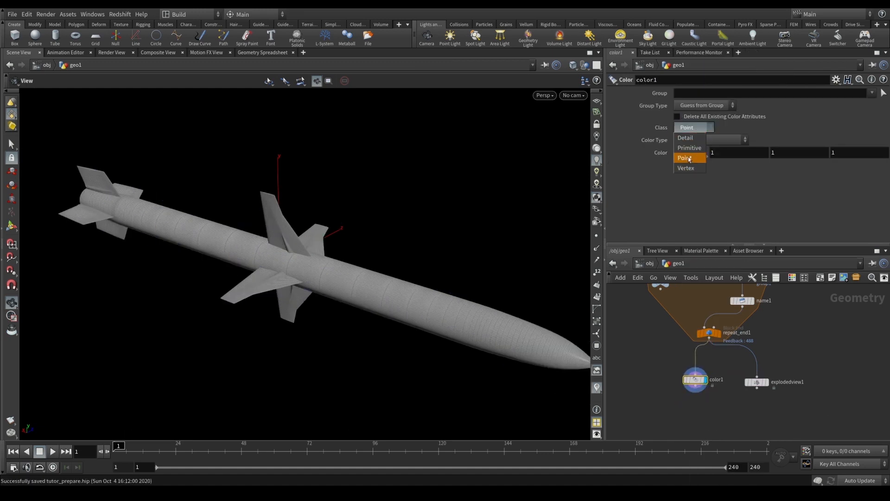
click(690, 148)
click(705, 140)
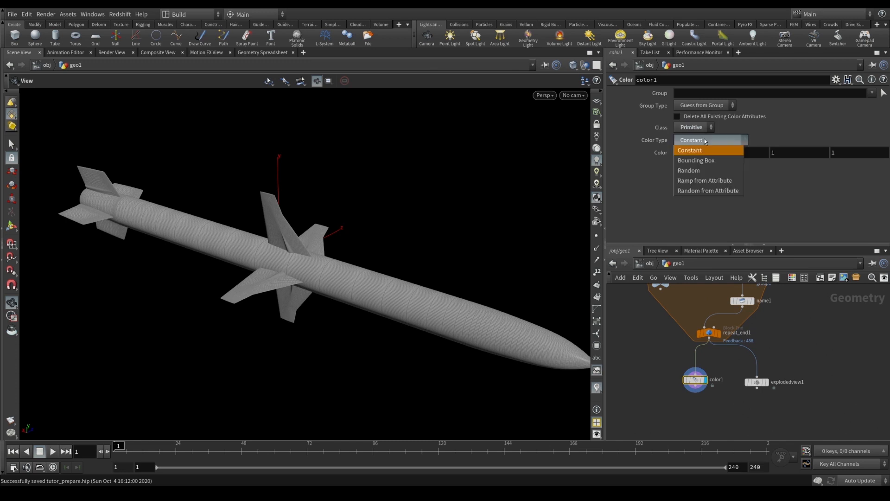
click(704, 191)
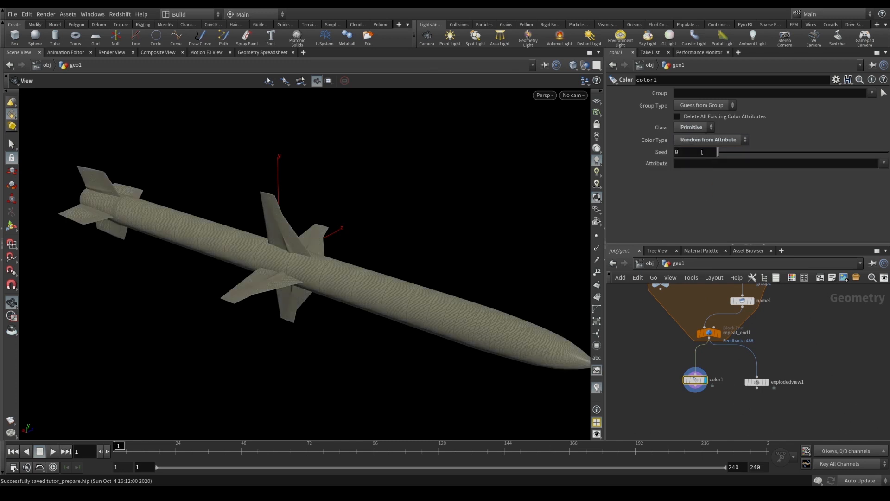
click(704, 163)
text(name)
key(Return)
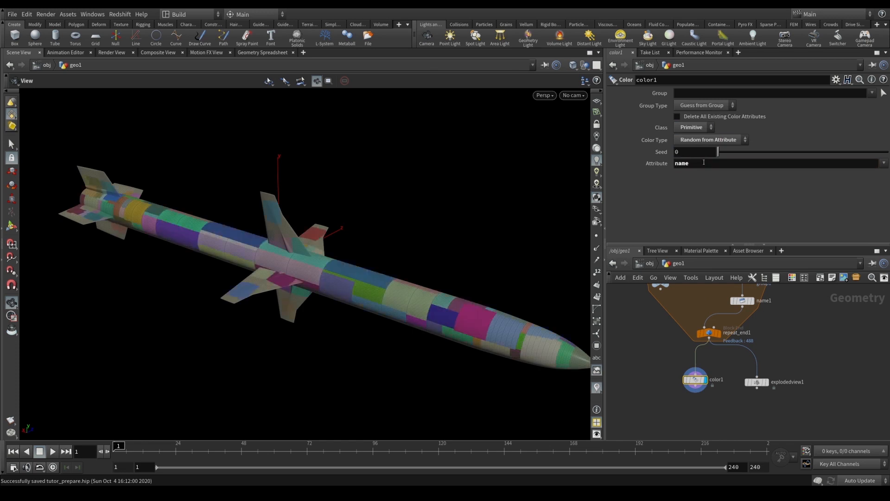
key(f)
drag(369, 280, 353, 300)
key(f)
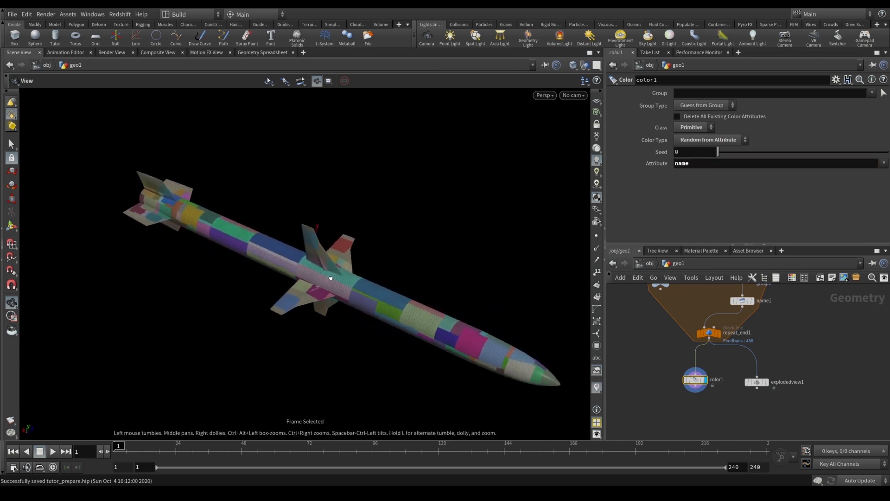
Step: Increase pointsfromvolume1's Point Separation to 0.26 and then 0.53, inspecting the colored pieces in wireframe and shaded display
scroll(673, 383, down, 3)
middle_drag(677, 280, 678, 338)
scroll(709, 334, up, 1)
scroll(681, 328, up, 4)
click(657, 341)
scroll(661, 353, up, 1)
middle_drag(691, 143, 691, 142)
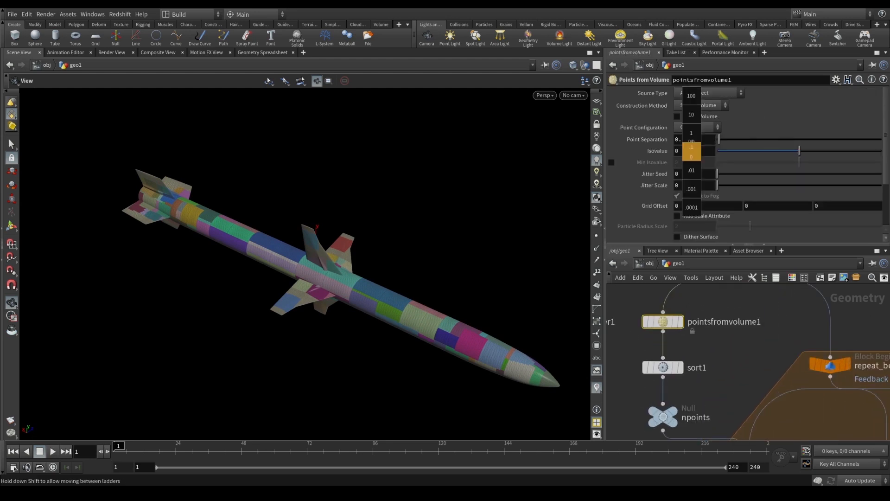
middle_drag(768, 164, 776, 163)
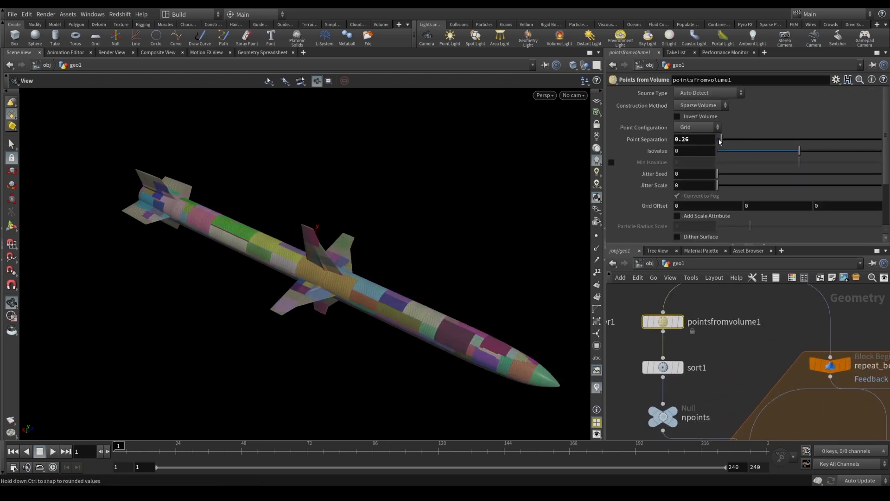
drag(719, 139, 728, 143)
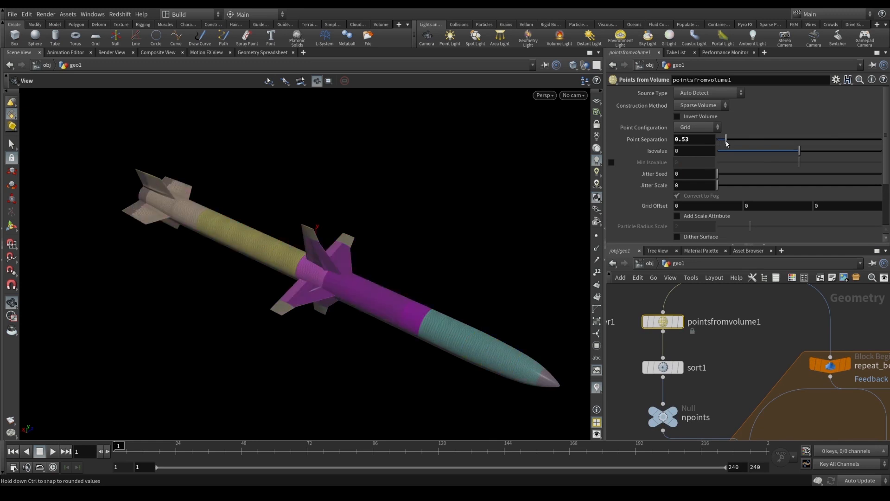
mouse_move(431, 303)
mouse_down()
mouse_move(381, 274)
mouse_move(408, 303)
mouse_up()
key(shift+w)
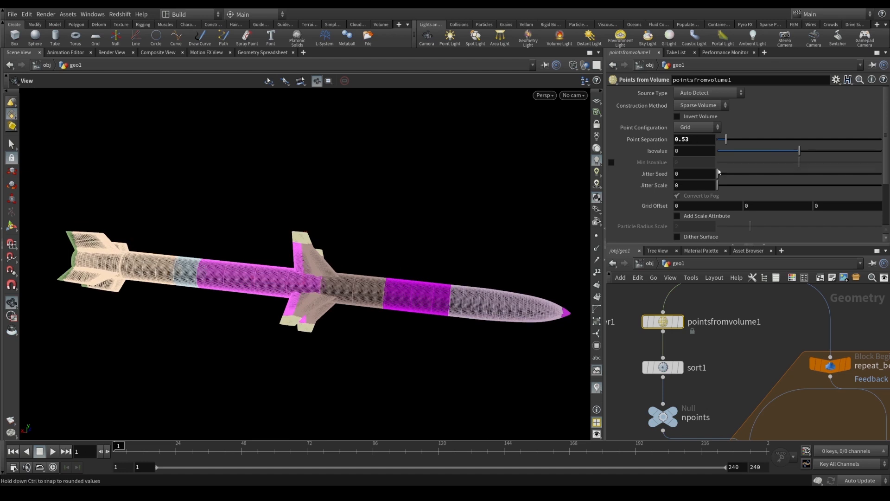
drag(420, 262, 425, 272)
key(shift+w)
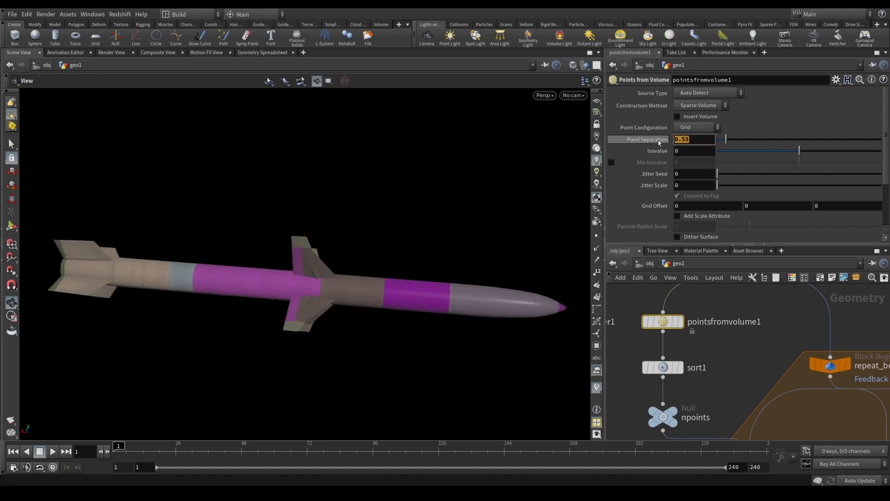
Step: Set pointsfromvolume1's Point Separation to 0.05 and save the scene
mouse_move(373, 274)
mouse_down()
mouse_move(373, 351)
mouse_move(384, 293)
mouse_move(536, 329)
mouse_move(308, 264)
mouse_move(406, 253)
mouse_move(274, 264)
mouse_move(263, 358)
mouse_move(314, 254)
mouse_move(237, 253)
mouse_move(342, 249)
mouse_up()
key(shift+w)
key(shift+w)
key(f)
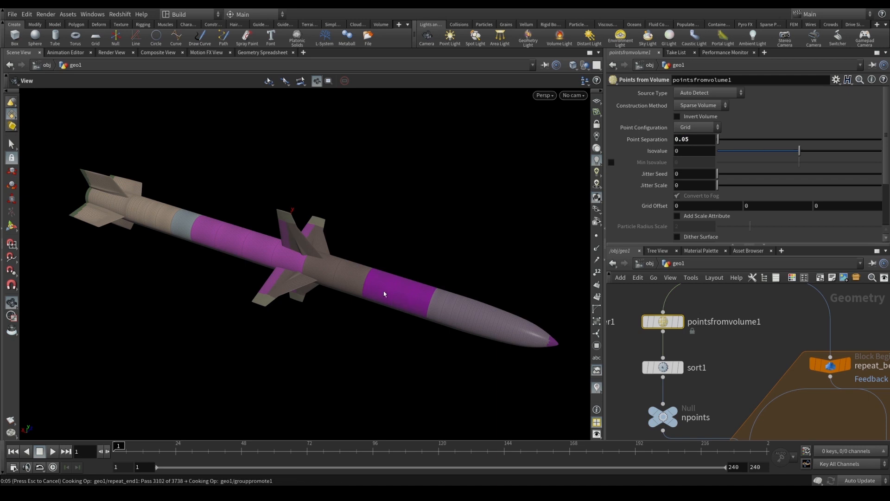
scroll(383, 288, up, 6)
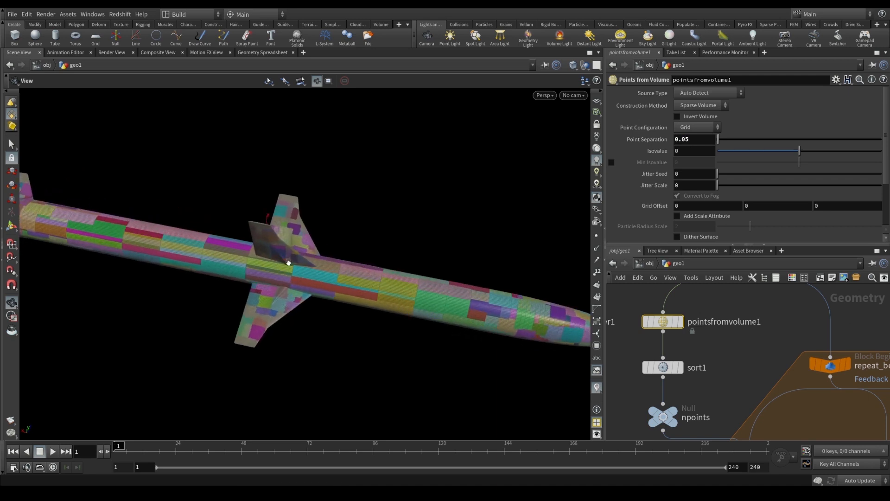
key(ctrl+s)
Step: Examine the finer colored pieces along the missile body and fins from several angles
scroll(352, 265, down, 3)
scroll(473, 327, up, 4)
key(f)
drag(473, 328, 310, 289)
scroll(310, 289, up, 3)
middle_drag(310, 289, 381, 286)
drag(381, 286, 334, 266)
scroll(334, 266, up, 1)
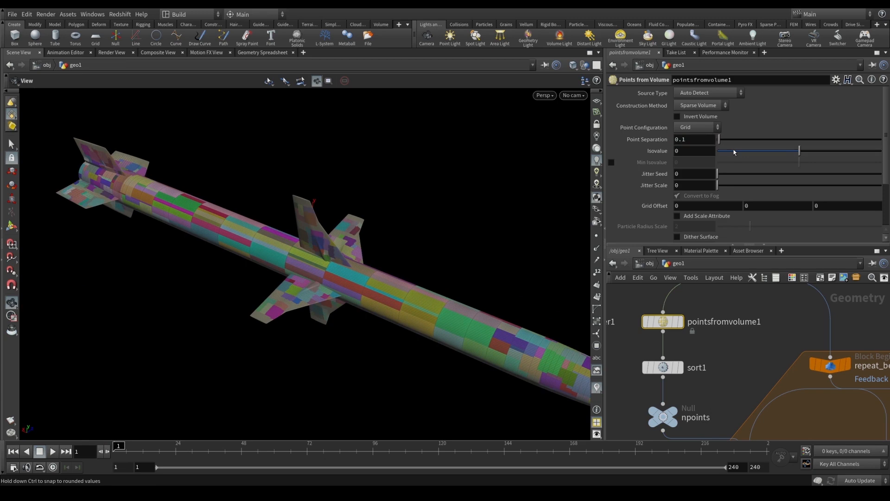
Step: Restore pointsfromvolume1's Point Separation to 0.1 and inspect the whole missile's colored pieces
drag(357, 258, 470, 304)
key(f)
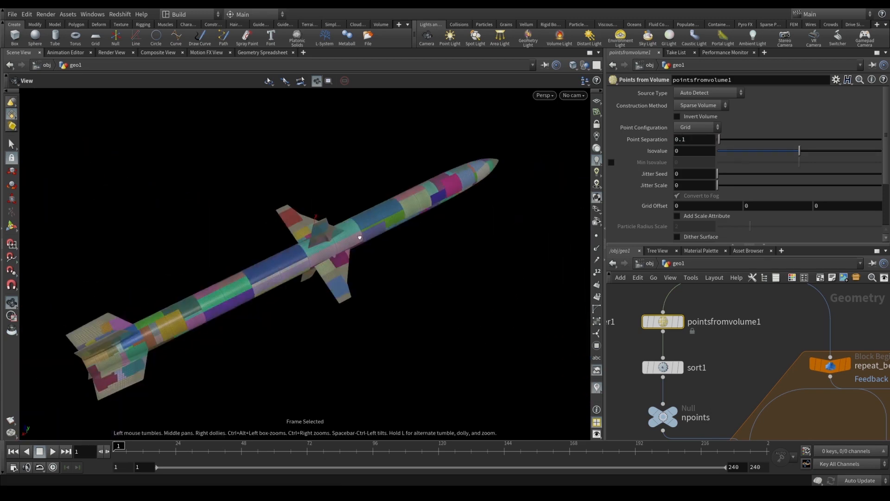
drag(360, 236, 371, 269)
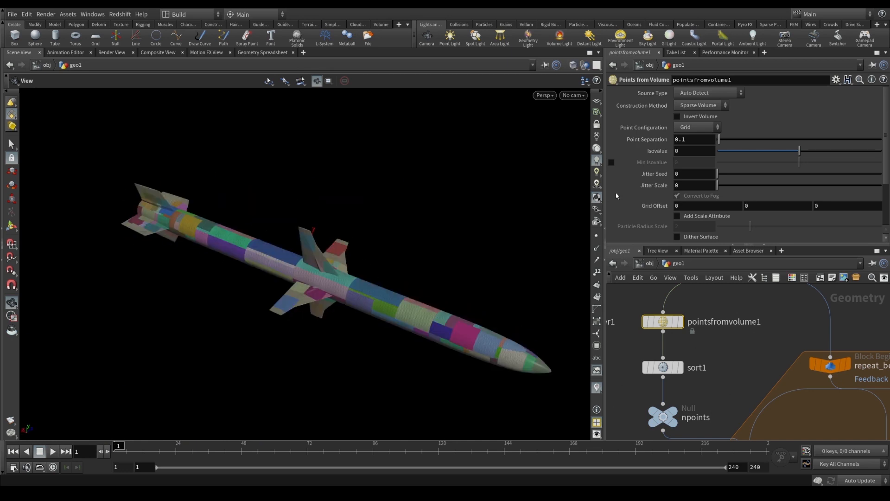
Step: Examine the missile's colored pieces with point markers shown and hidden, and tidy color1's position in the network
click(597, 252)
click(597, 251)
click(597, 237)
drag(468, 243, 453, 225)
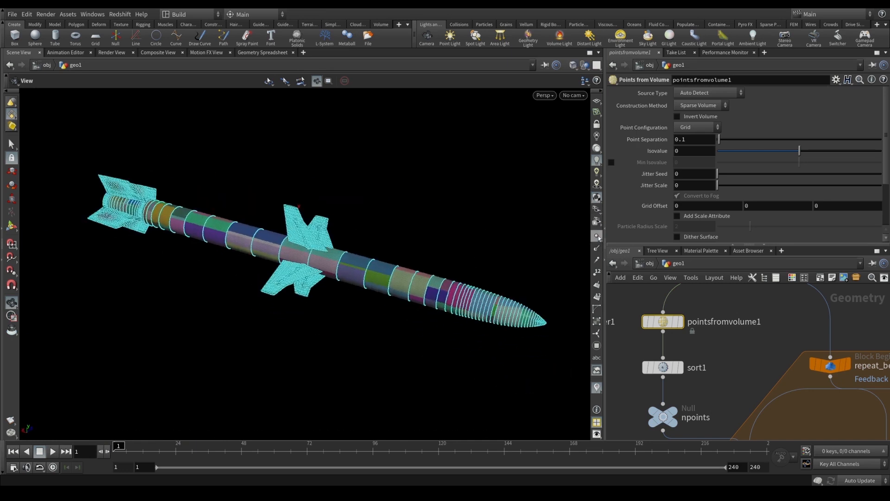
click(598, 237)
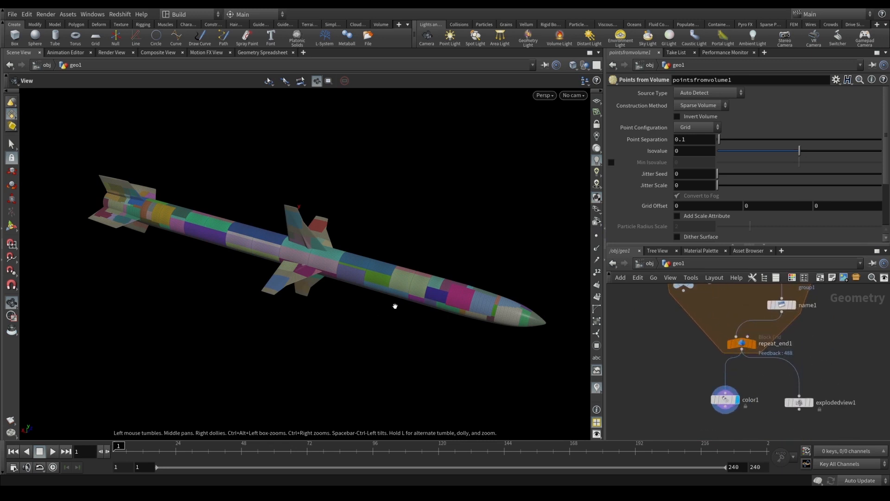
drag(394, 306, 352, 260)
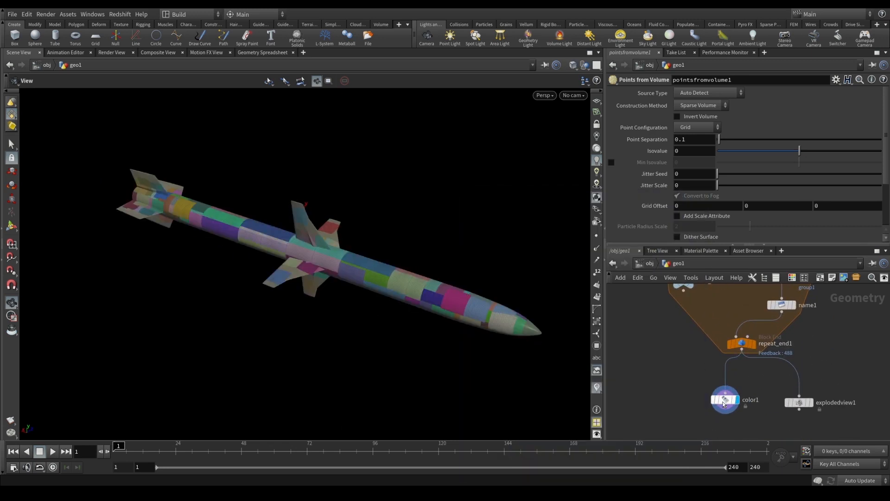
drag(724, 403, 707, 394)
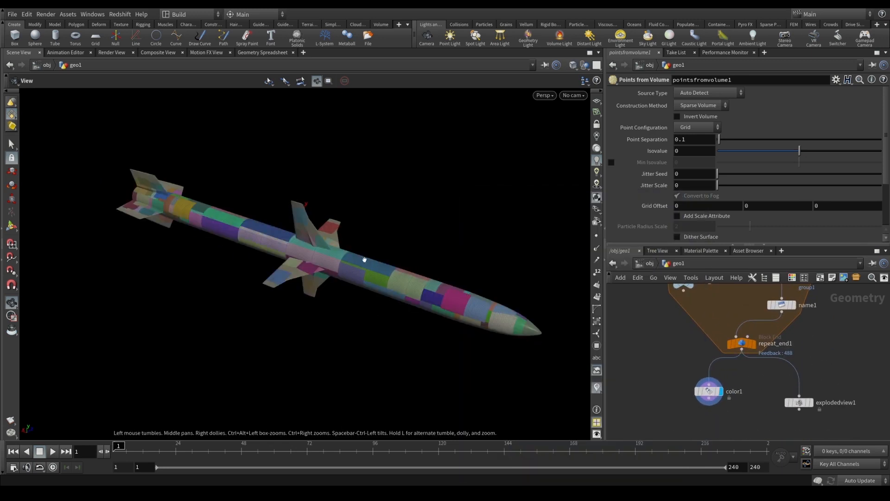
drag(231, 218, 223, 221)
scroll(428, 277, up, 3)
drag(424, 302, 417, 300)
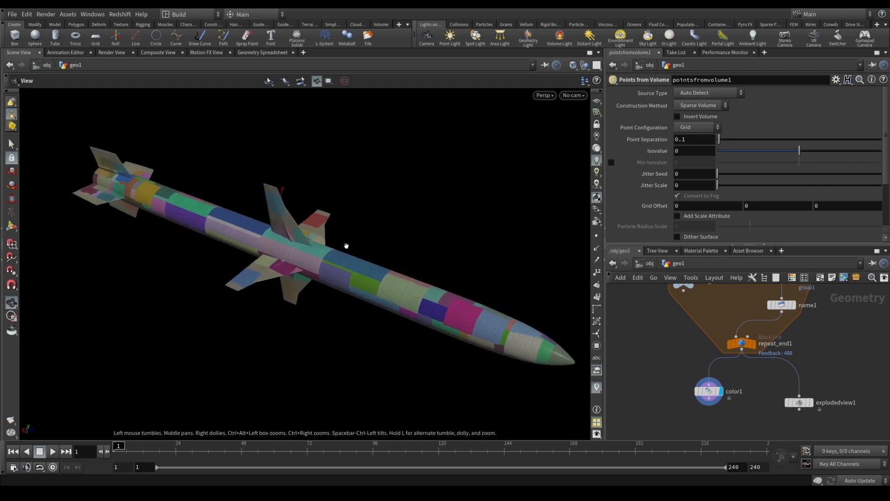
Step: Add an Assemble node below color1, connect it to color1's output and display it
middle_drag(727, 406, 738, 363)
key(Tab)
text(ad)
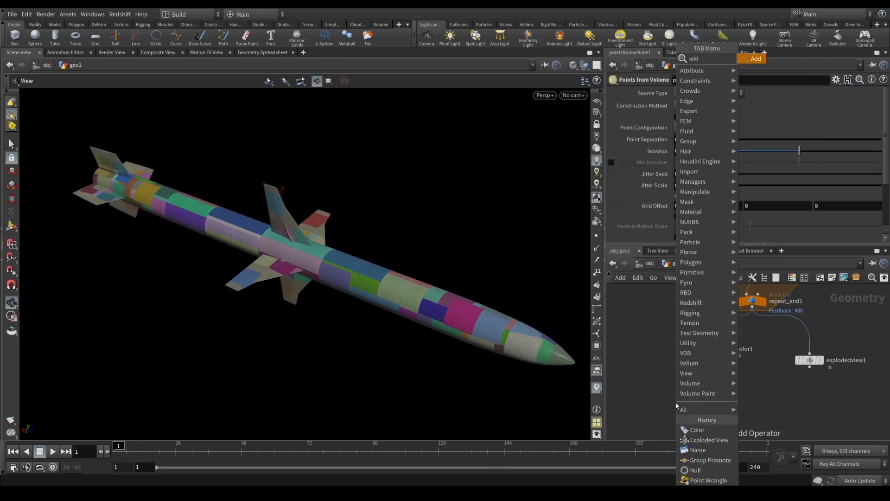
key(Return)
click(716, 393)
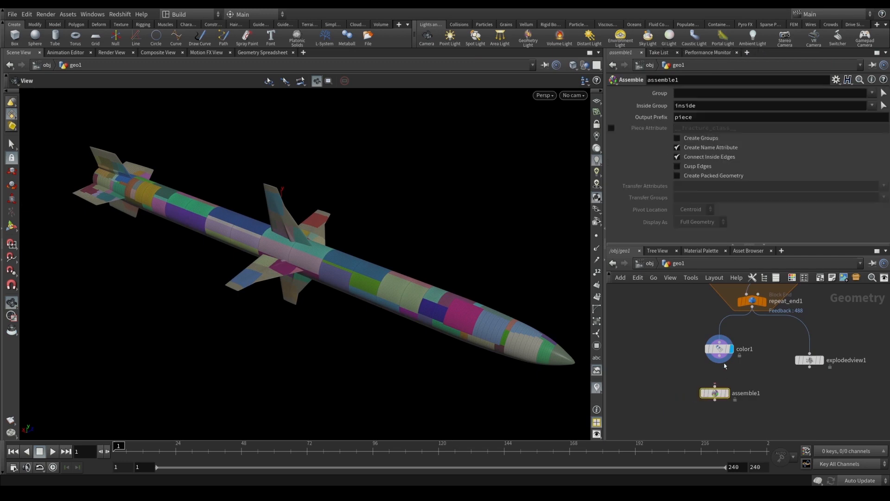
Step: Turn off Create Name Attribute and turn on Create Packed Geometry in assemble1
drag(385, 201, 318, 242)
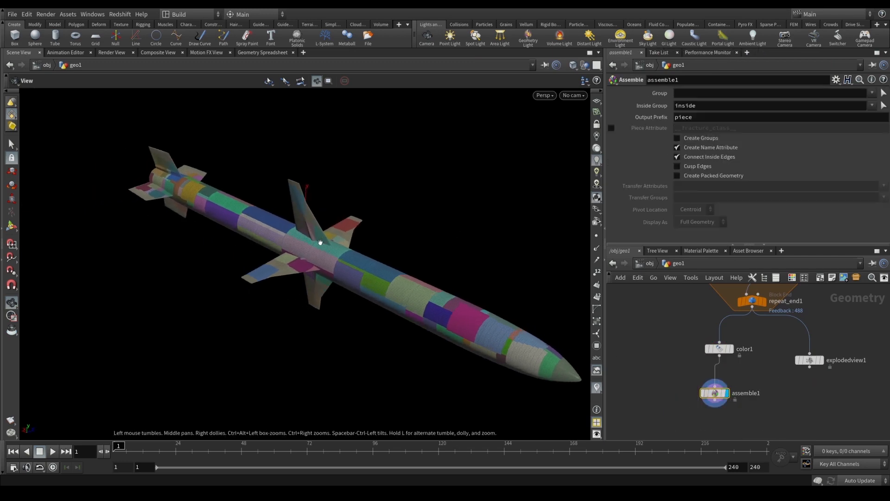
right_drag(318, 242, 300, 243)
drag(300, 242, 278, 262)
right_drag(278, 262, 258, 251)
key(w)
key(w)
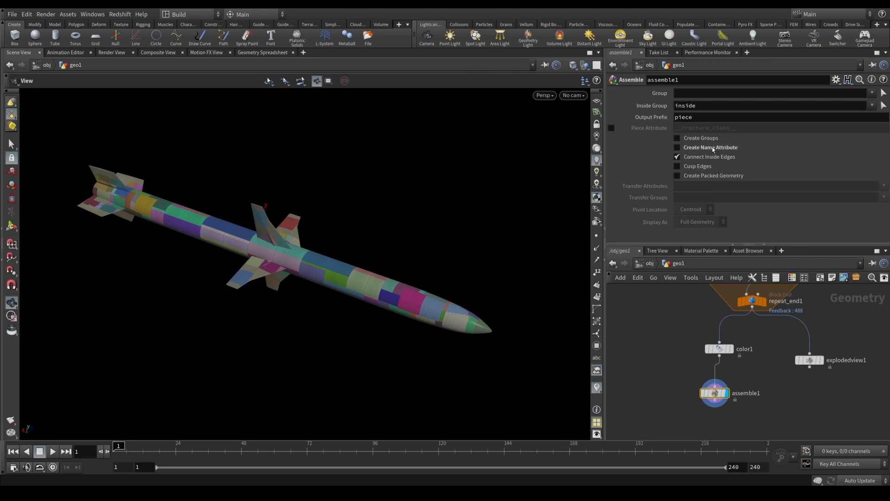
click(702, 178)
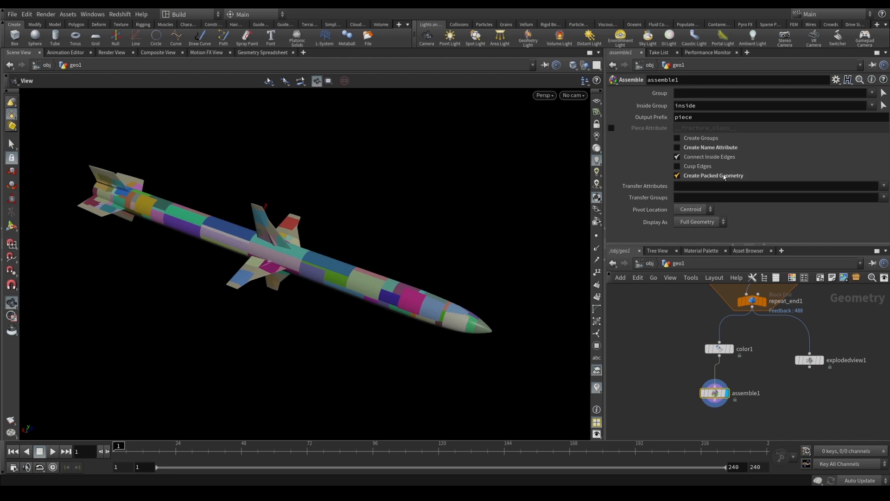
Step: Inspect the packed missile pieces and their points in wireframe and shaded display from several angles
drag(335, 218, 339, 263)
scroll(339, 264, up, 1)
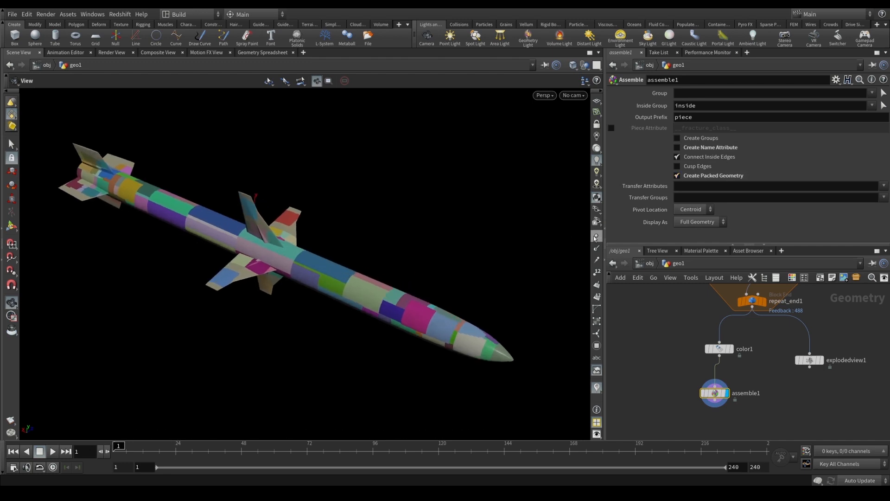
mouse_move(318, 312)
mouse_down()
mouse_move(363, 266)
mouse_move(365, 276)
mouse_move(299, 268)
mouse_move(325, 266)
mouse_move(306, 252)
mouse_up()
key(shift+w)
key(shift+w)
key(shift+w)
scroll(348, 261, up, 2)
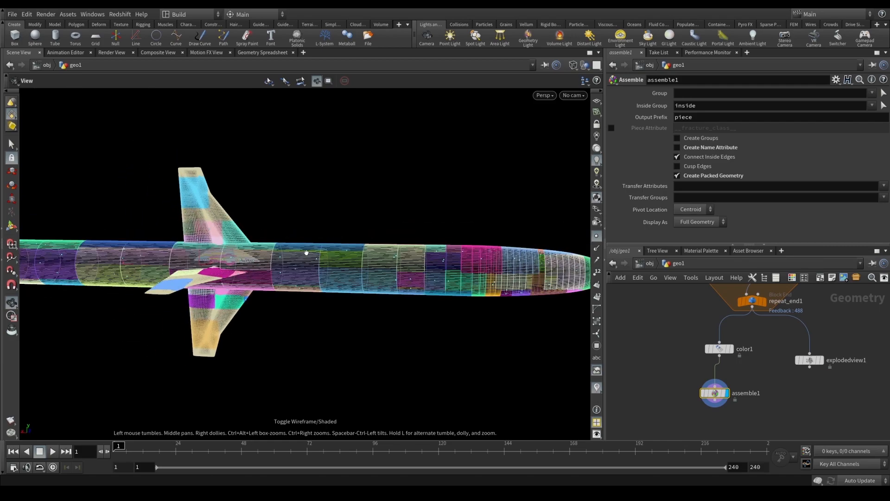
drag(371, 257, 353, 292)
key(w)
key(w)
mouse_move(436, 262)
mouse_down()
mouse_move(542, 250)
mouse_move(361, 255)
mouse_move(419, 167)
mouse_move(363, 288)
mouse_up()
key(w)
mouse_move(363, 288)
right_down()
mouse_move(350, 306)
mouse_move(339, 258)
right_up()
drag(416, 282, 383, 274)
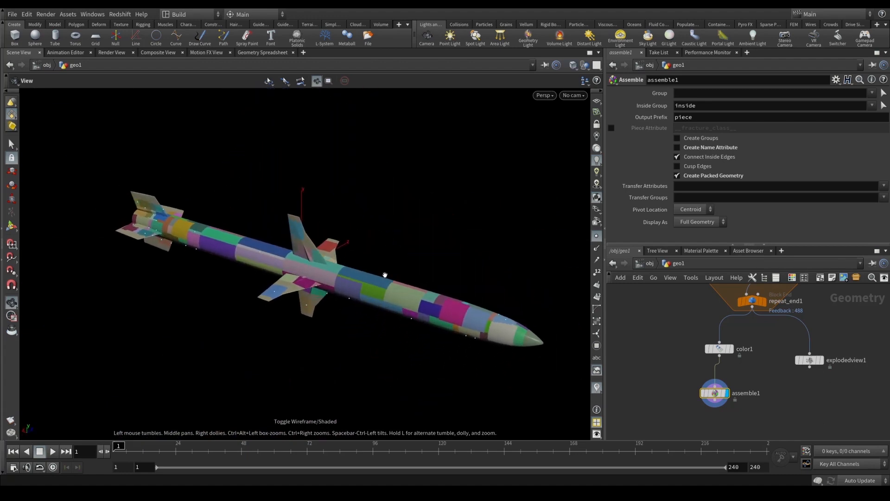
right_drag(383, 274, 364, 284)
Step: Add a Blast node after assemble1, display it and save the scene
middle_drag(725, 436, 722, 389)
scroll(723, 394, up, 3)
key(Tab)
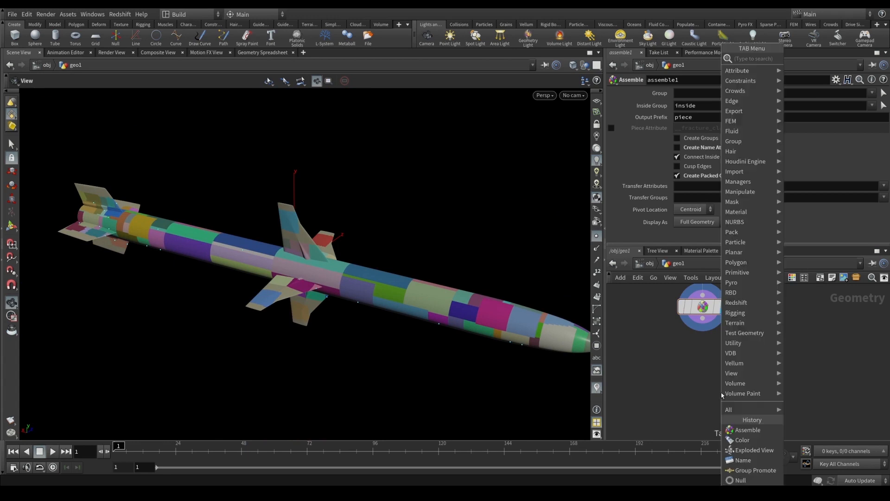
text(blast)
key(Return)
click(724, 377)
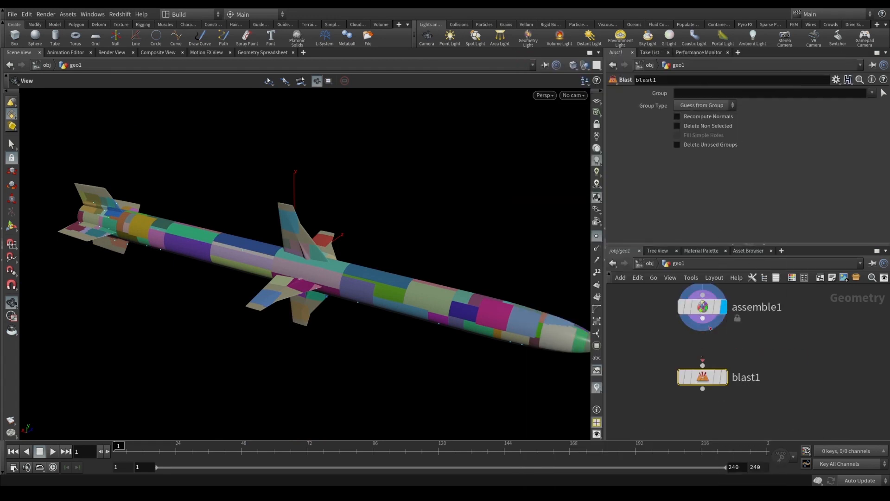
key(ctrl+s)
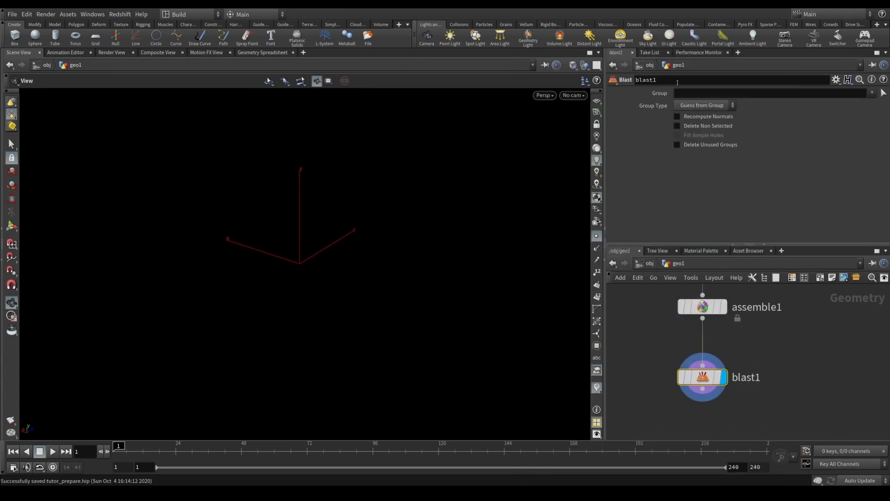
Step: Set blast1's Group to 0 and enable Delete Non Selected to isolate that packed piece for inspection
click(681, 91)
text(0)
key(Return)
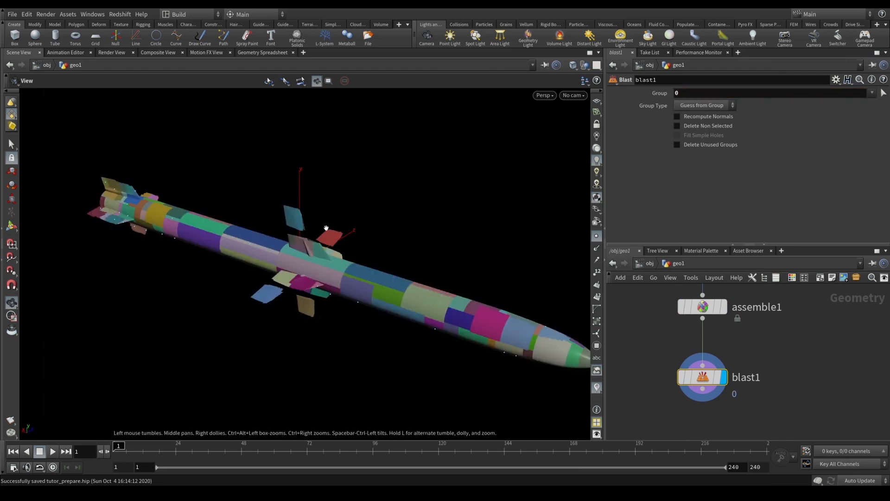
scroll(352, 259, down, 3)
click(702, 128)
drag(129, 198, 410, 250)
key(f)
drag(217, 264, 263, 270)
drag(85, 206, 464, 241)
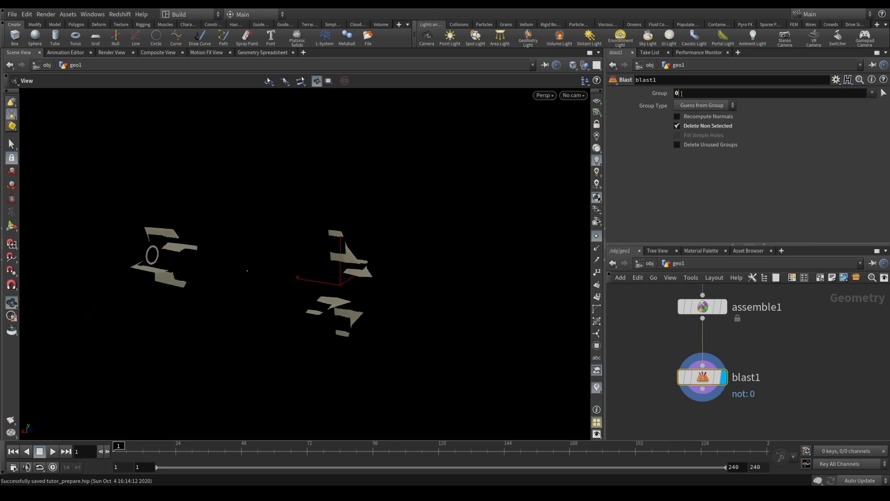
Step: Set blast1's Group to 1, 2, 3 and 4 in turn to check each packed piece separately
text(1)
key(Return)
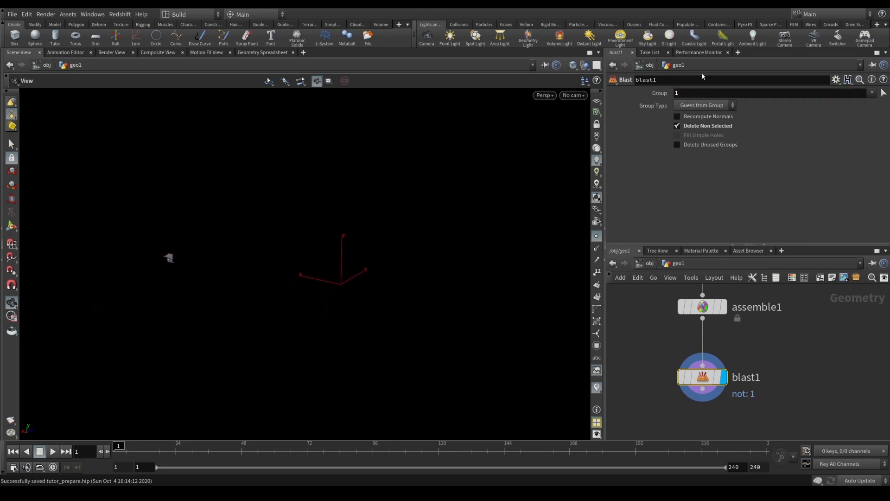
double_click(677, 93)
text(2)
key(Return)
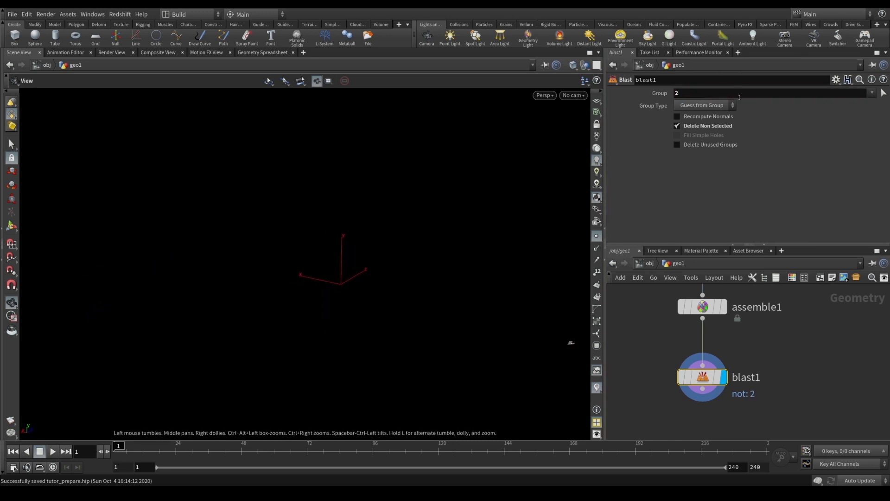
double_click(739, 95)
text(3)
key(Return)
double_click(717, 94)
text(4)
key(Return)
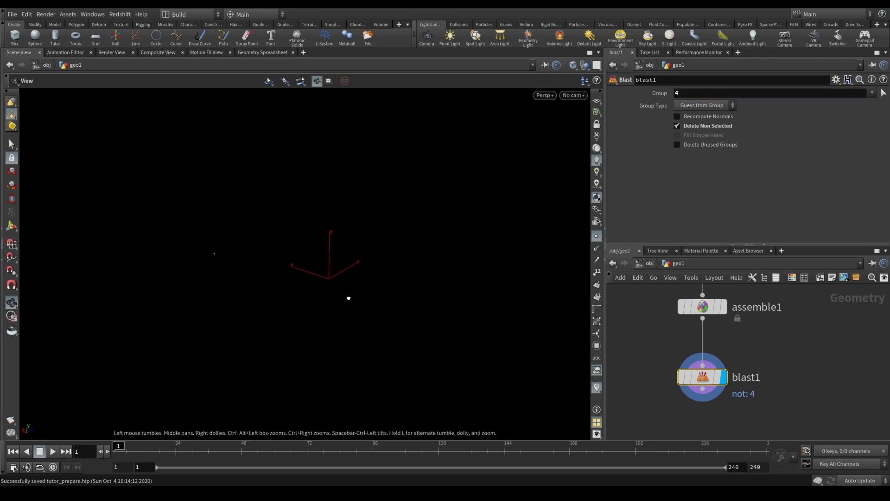
drag(348, 298, 334, 320)
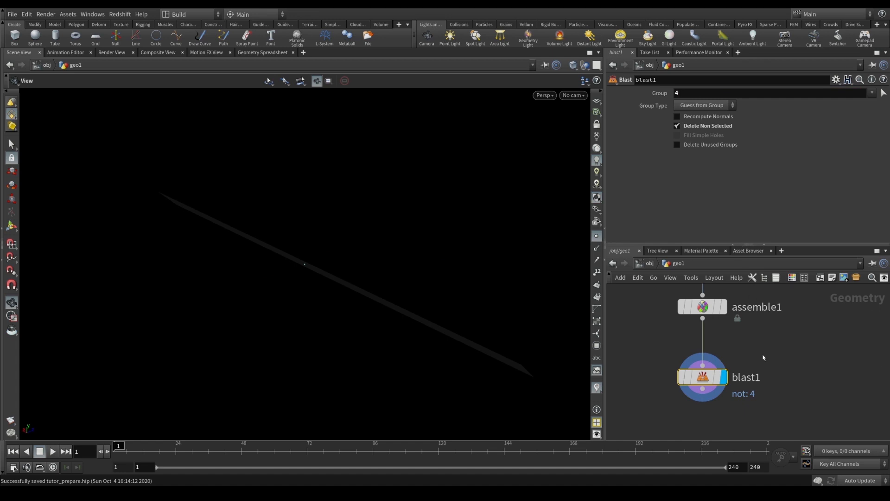
Step: Delete the blast1 node and frame the whole assembled missile
key(Delete)
key(h)
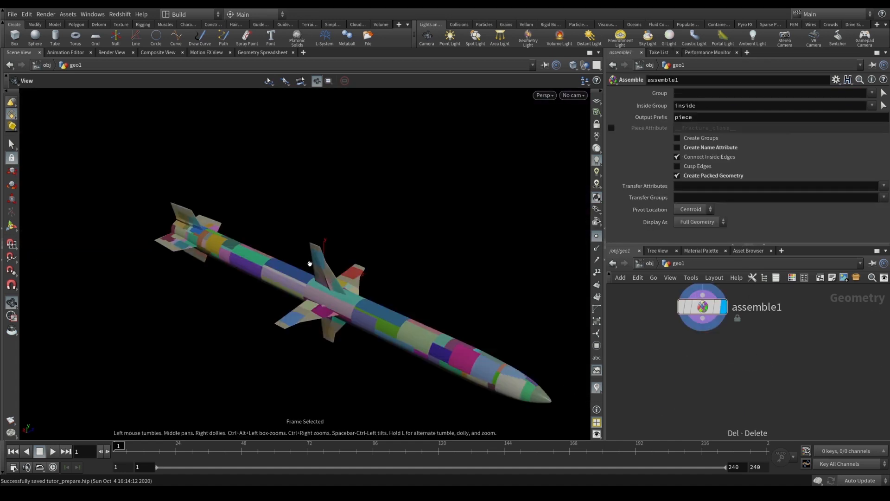
drag(332, 280, 417, 311)
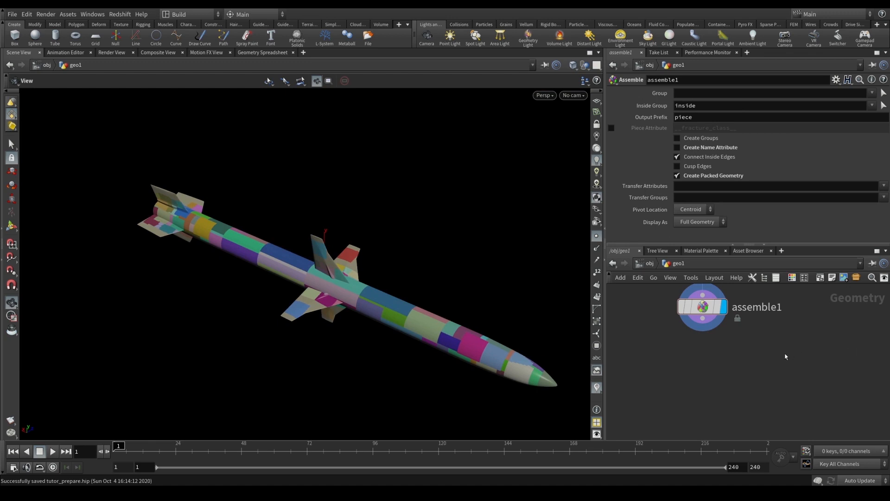
Step: Add an Attribute Wrangle node below assemble1 and connect assemble1's output to its first input
key(Tab)
text(wrangle)
key(Return)
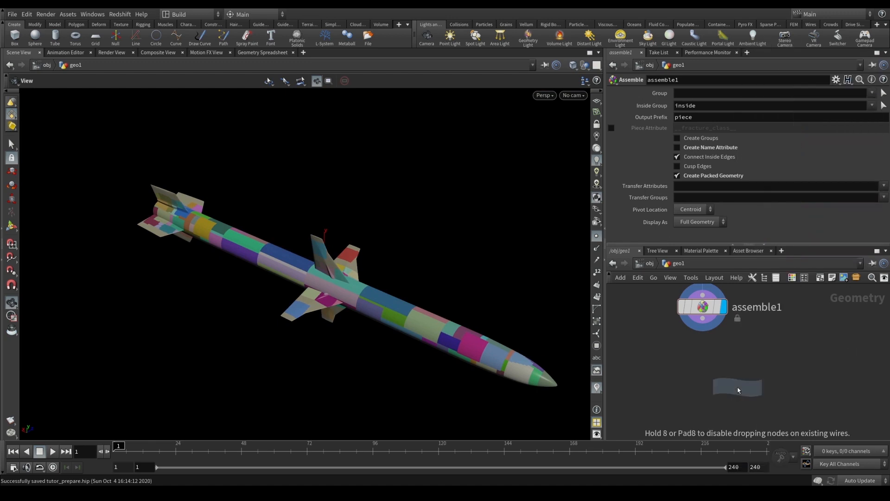
click(698, 350)
click(700, 332)
click(687, 358)
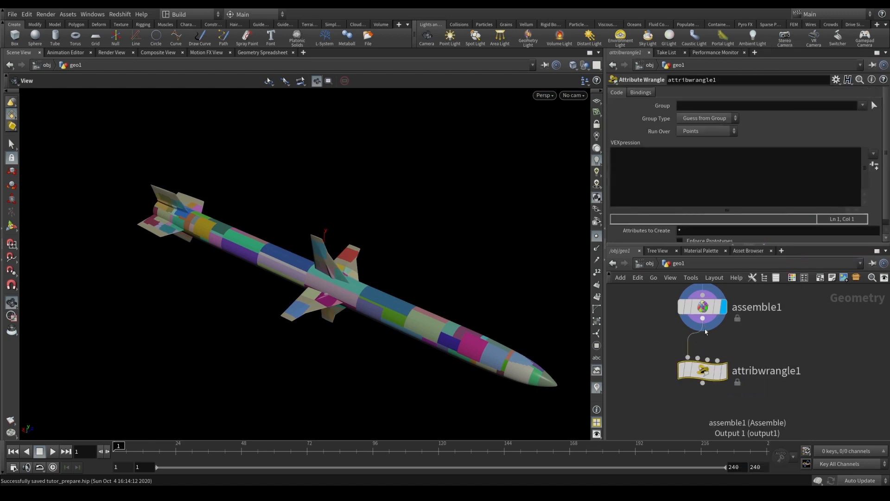
click(679, 181)
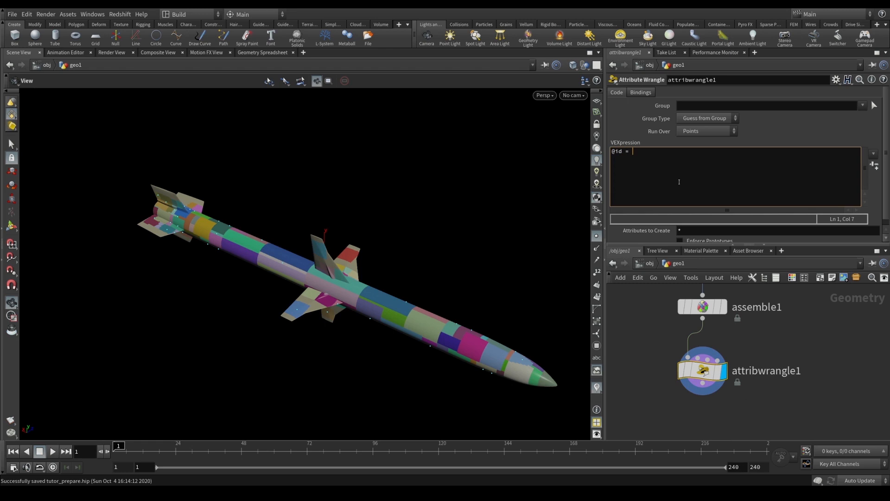
text(i)
click(776, 185)
text(@ptnum;)
Step: Add a point wrangle after attribwrangle1, display it and save the scene
middle_drag(703, 371, 704, 332)
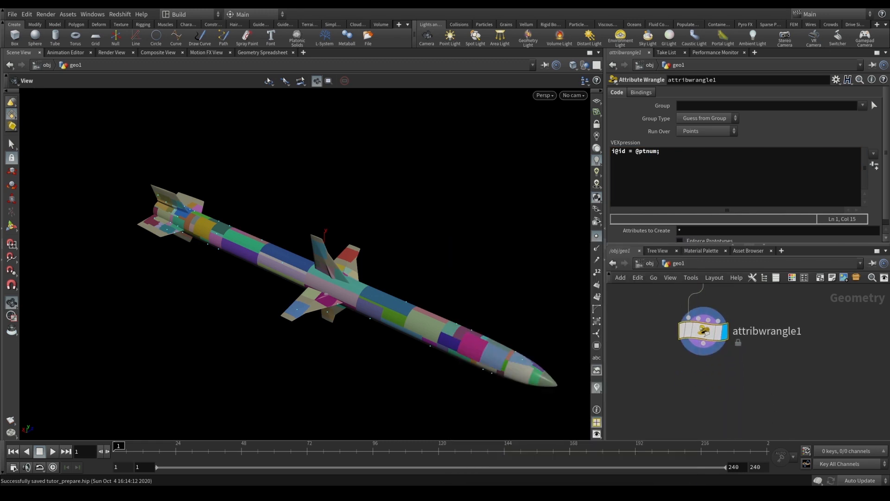
middle_drag(714, 409, 723, 375)
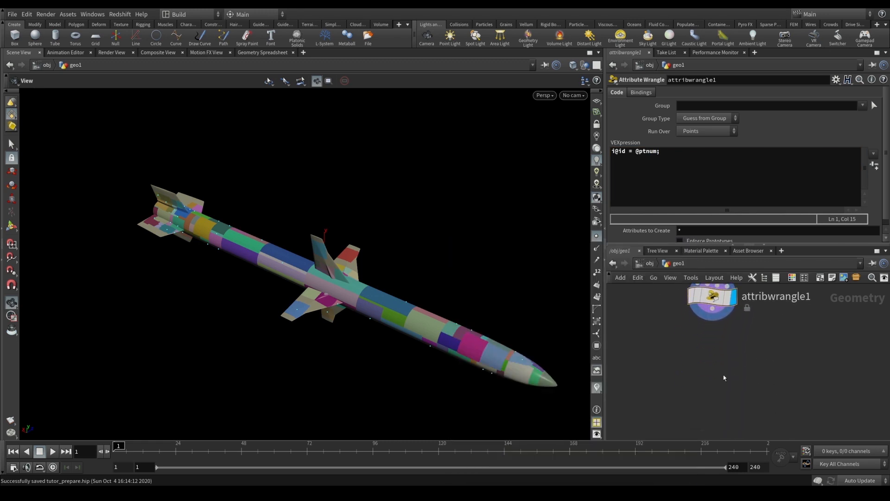
key(Tab)
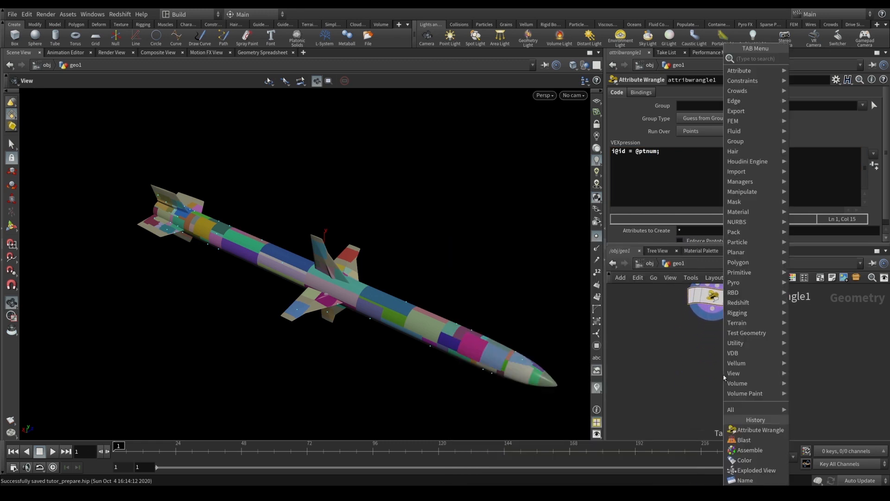
text(wrangle)
click(812, 117)
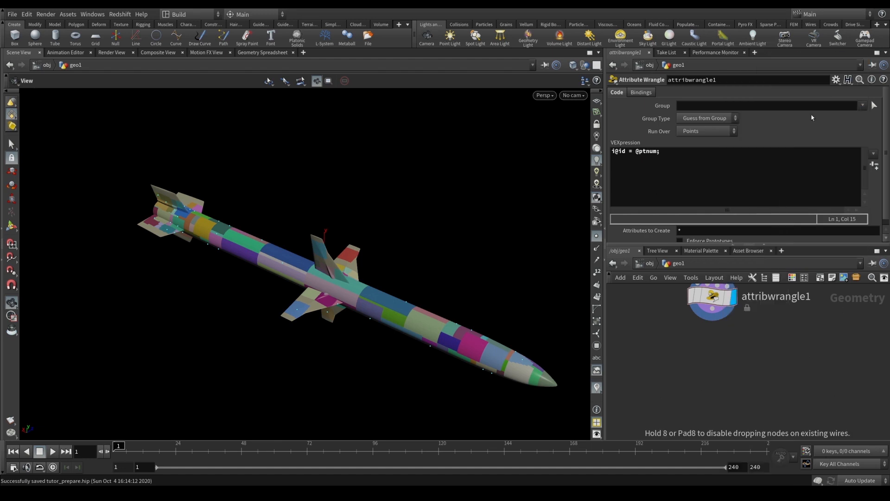
click(723, 362)
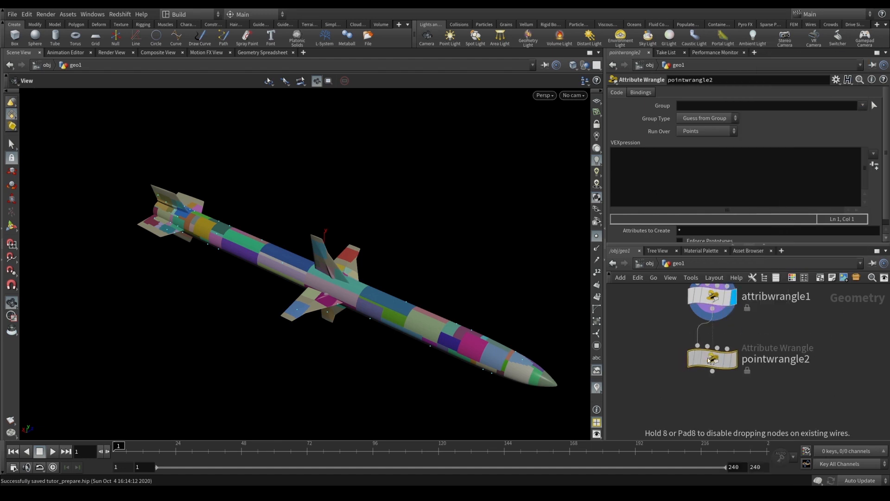
click(736, 358)
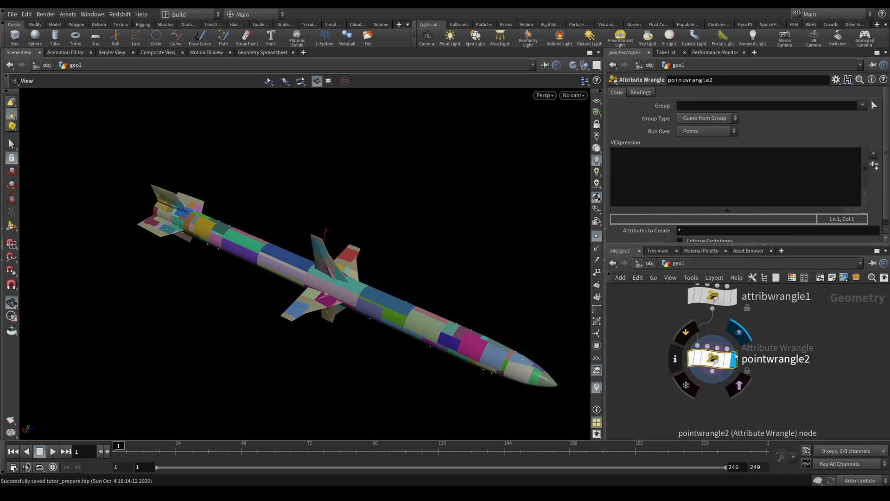
key(ctrl+s)
Step: Enter the VEXpression v@rest = @P; in pointwrangle2 to store each point's rest position
click(659, 199)
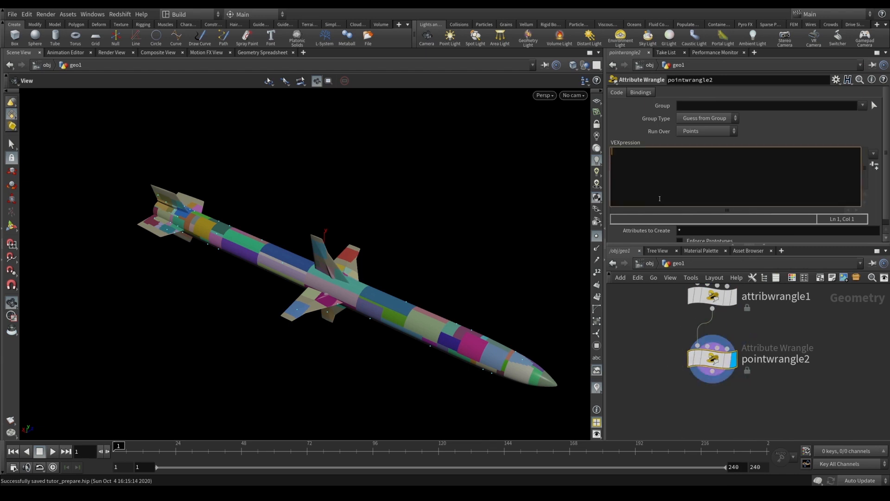
text(v@res)
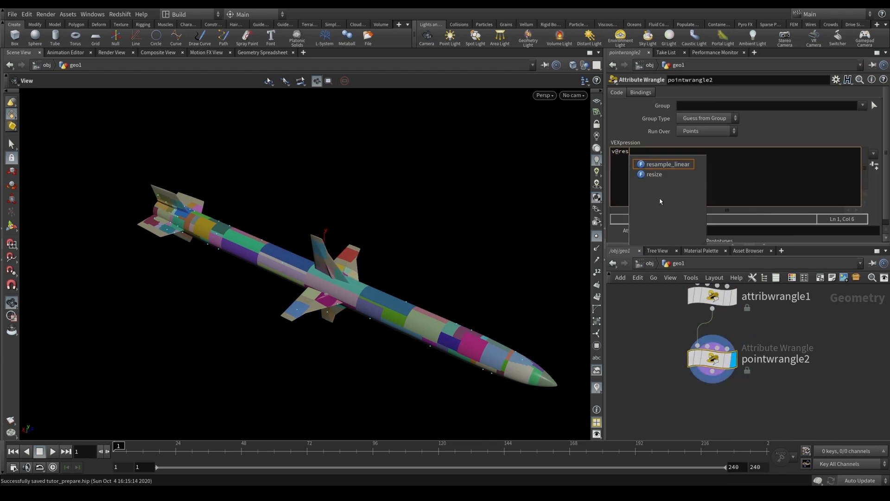
text(t = @P;)
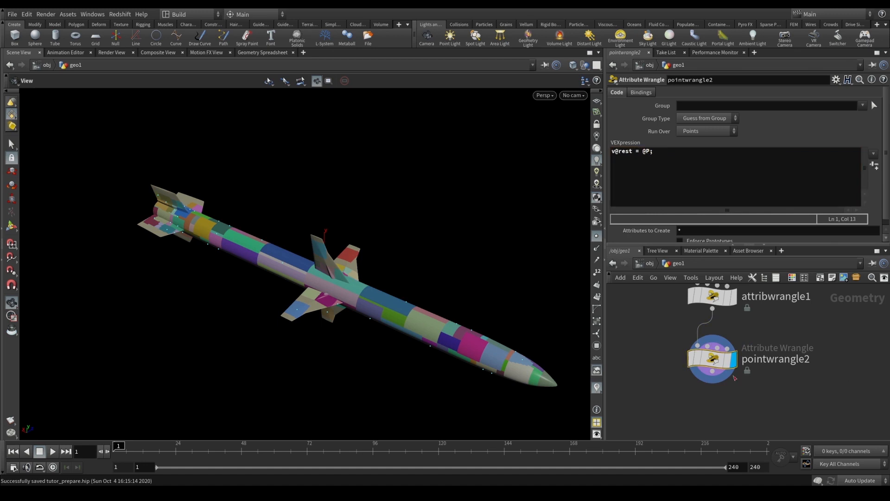
Step: Rename the attribwrangle1 node to set_id
scroll(734, 378, down, 3)
scroll(742, 366, up, 2)
double_click(759, 358)
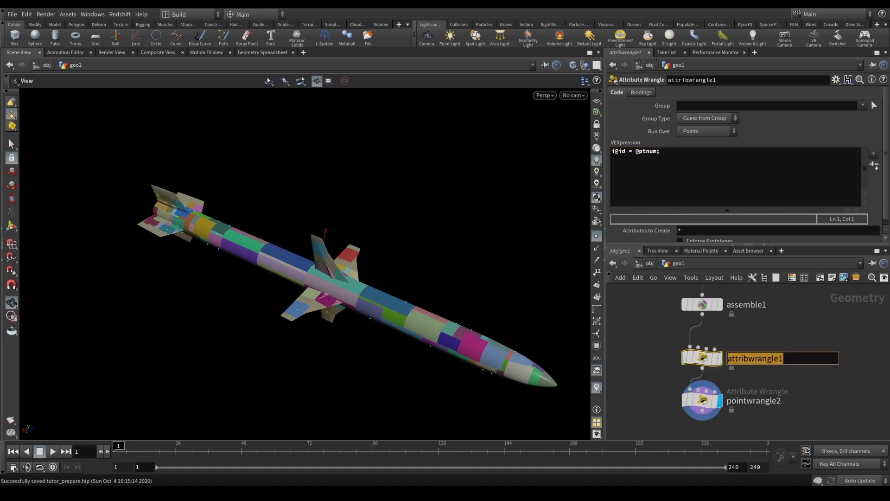
text(set_id)
key(Return)
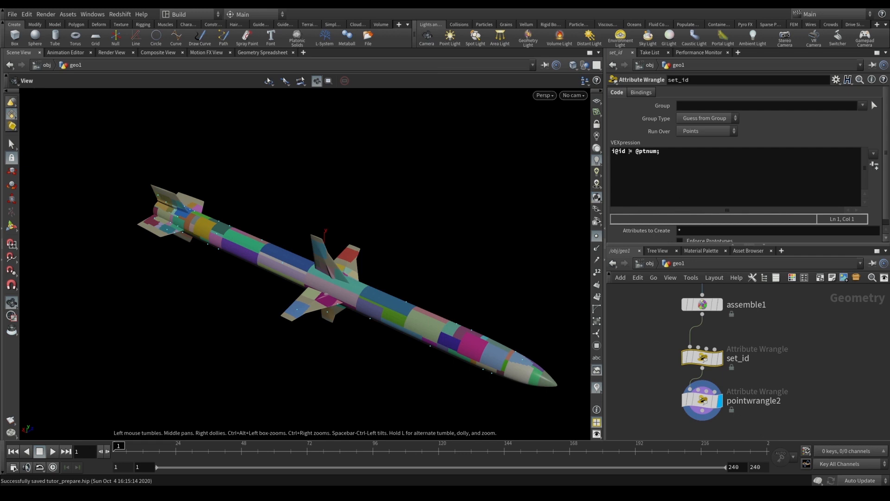
Step: Review the VEXpressions in set_id and pointwrangle2, checking the id and rest attribute assignments
click(626, 152)
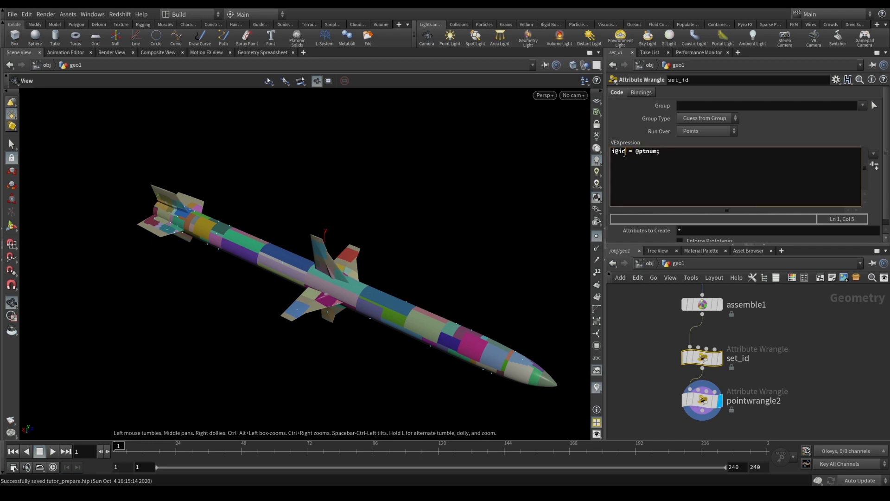
click(730, 168)
middle_drag(755, 357, 753, 300)
click(695, 357)
middle_drag(748, 345, 745, 354)
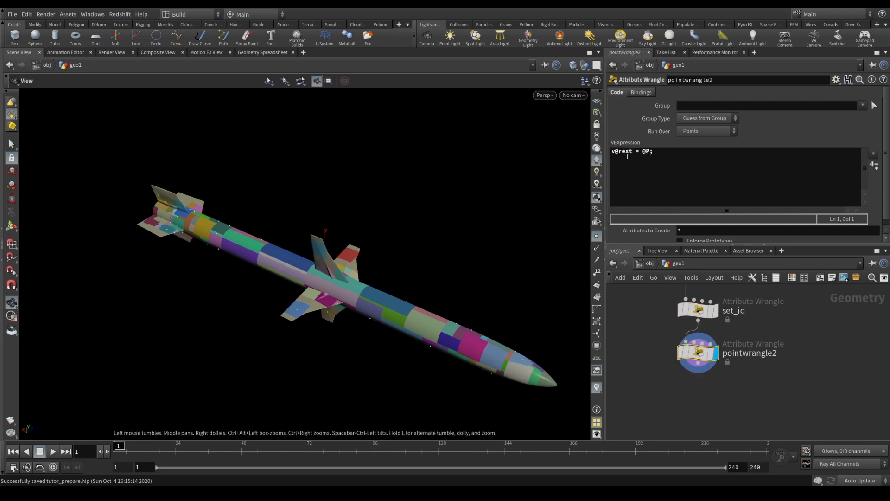
click(659, 159)
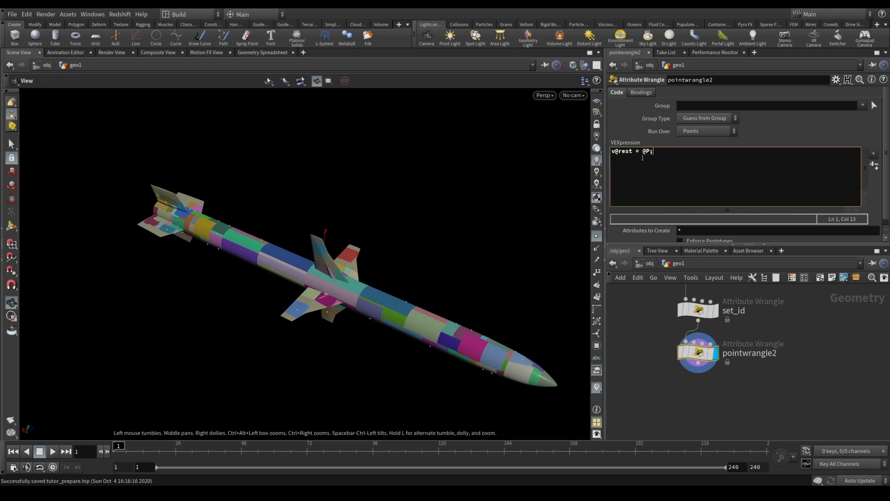
drag(649, 155, 661, 154)
drag(632, 152, 614, 153)
click(634, 155)
drag(632, 153, 576, 132)
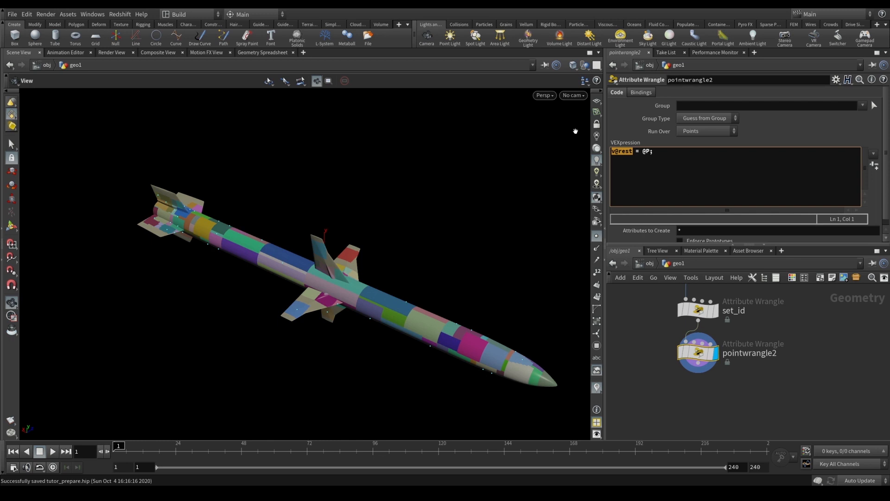
Step: Rename the pointwrangle2 node to set_rest
scroll(767, 352, down, 2)
double_click(755, 351)
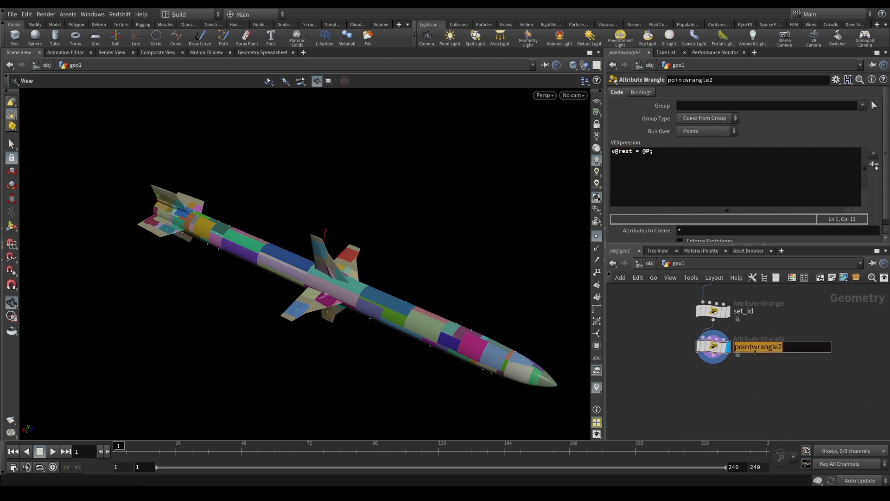
text(set_rest)
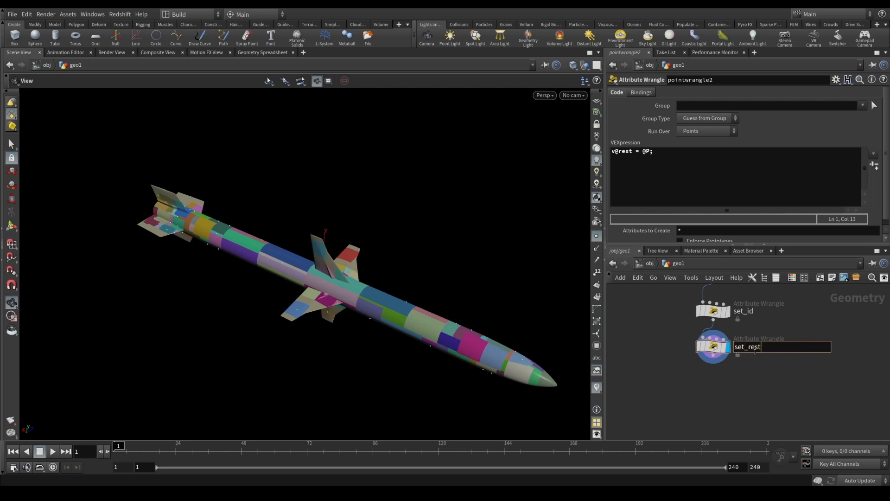
key(Return)
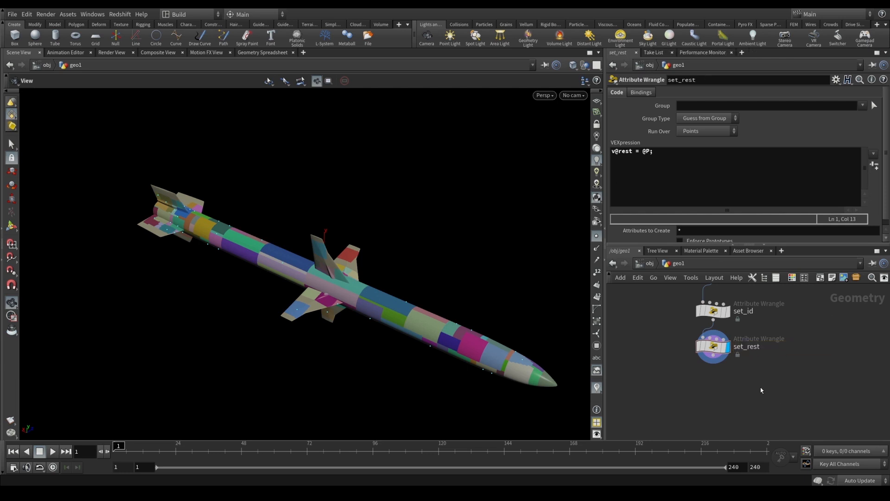
Step: Switch the viewport to wireframe display for the missile
drag(261, 295, 297, 274)
middle_drag(345, 284, 318, 253)
key(shift+w)
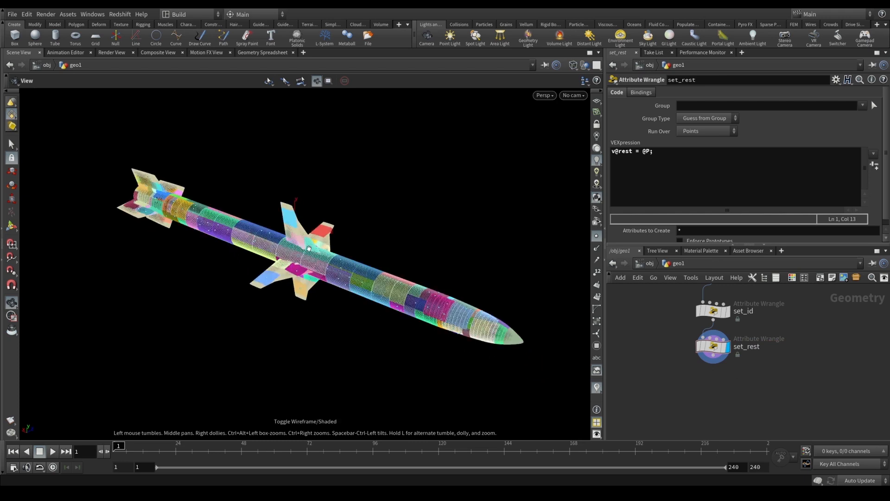
key(shift+w)
key(w)
mouse_move(332, 269)
mouse_down()
mouse_move(343, 267)
mouse_move(360, 304)
mouse_move(301, 263)
mouse_up()
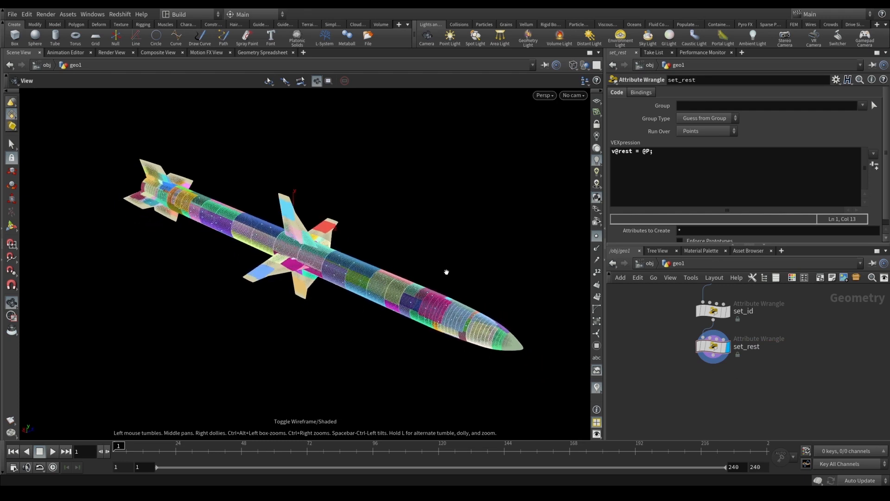
Step: Examine the wireframe missile's body and fin pieces up close and as a whole
scroll(737, 368, down, 3)
scroll(721, 372, up, 1)
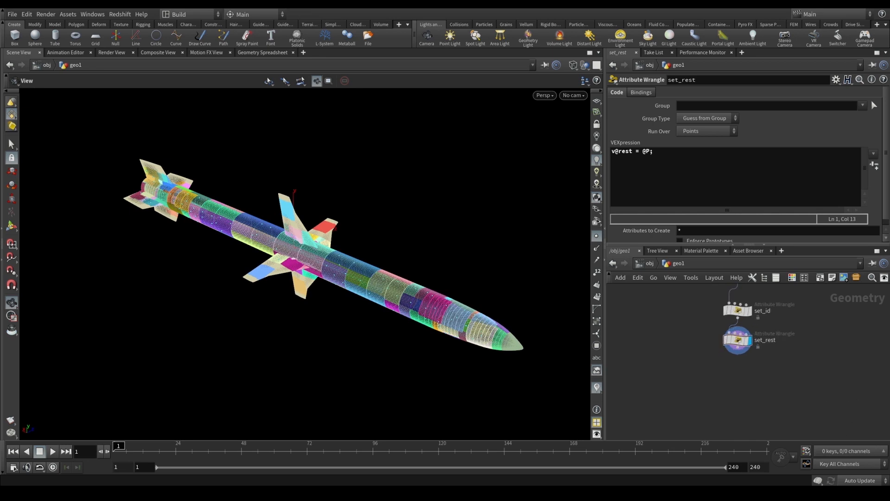
middle_drag(674, 336, 689, 372)
drag(463, 319, 388, 313)
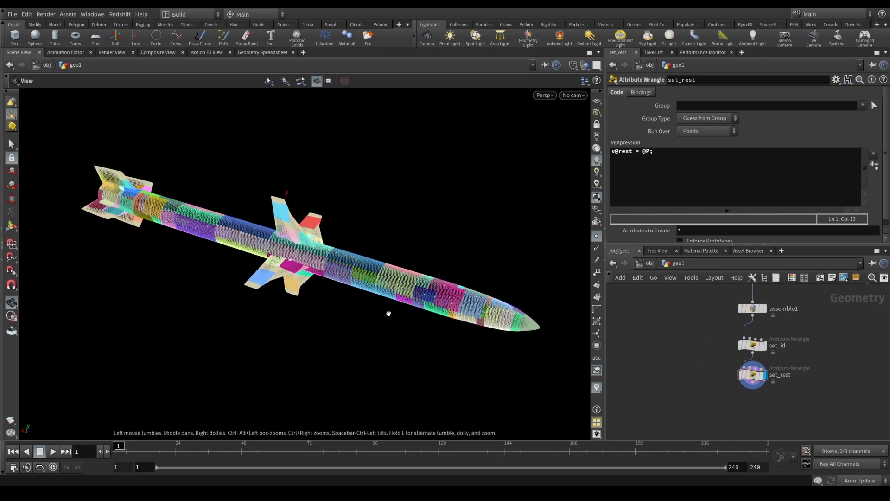
drag(374, 255, 364, 251)
right_drag(364, 250, 364, 267)
mouse_move(364, 266)
mouse_down()
mouse_move(331, 262)
mouse_move(360, 268)
mouse_move(348, 273)
mouse_move(364, 276)
mouse_move(344, 281)
mouse_move(347, 263)
mouse_move(355, 266)
mouse_up()
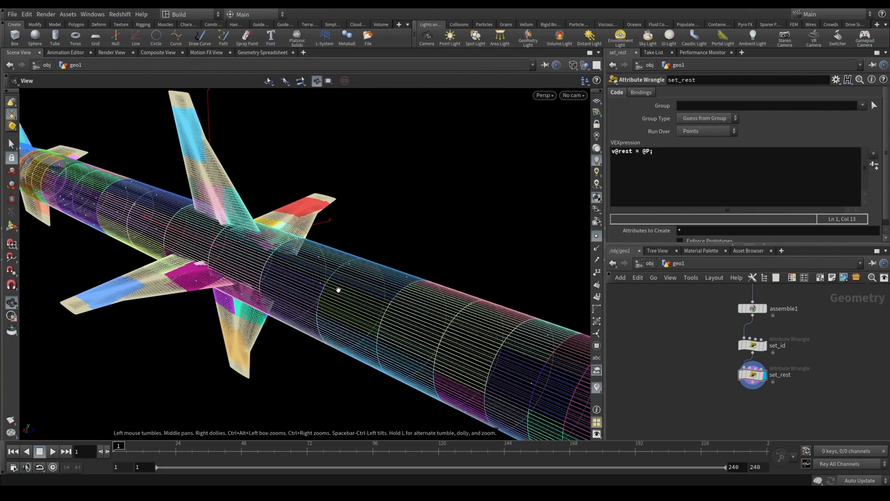
drag(393, 319, 112, 200)
scroll(337, 298, down, 5)
drag(415, 317, 616, 317)
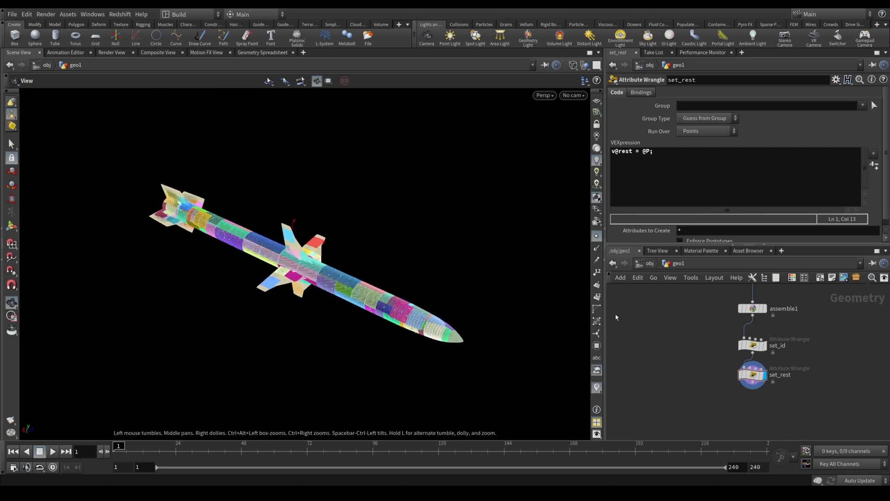
Step: Add a Line node in the empty area beside the assemble1 branch and display it
scroll(654, 354, down, 3)
key(Tab)
text(line)
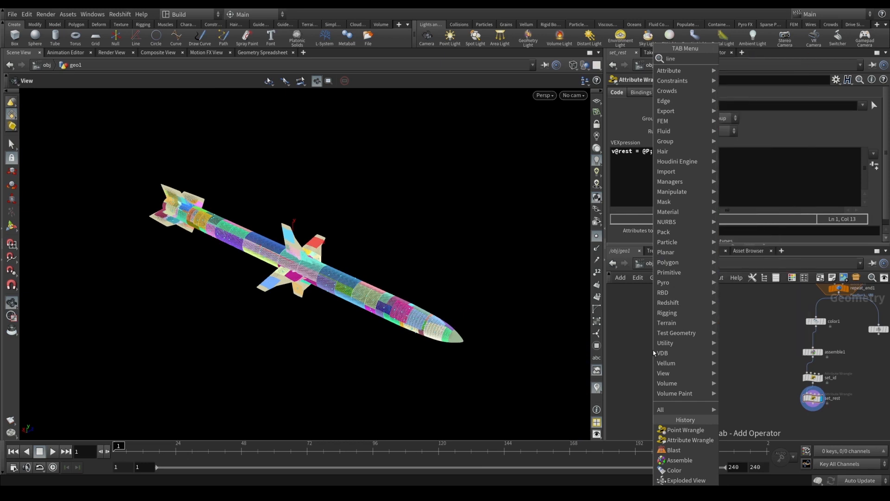
key(Return)
click(711, 354)
click(719, 356)
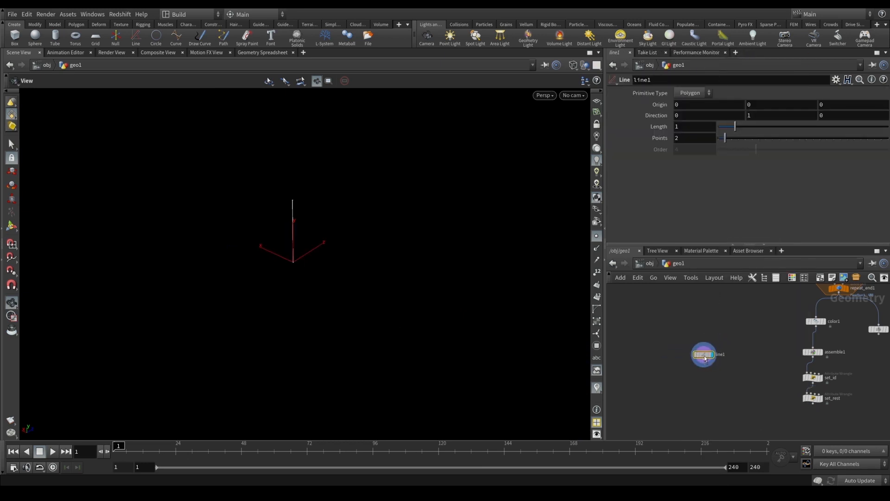
Step: Display line1 with set_rest templated as a reference and set the line's length to 2.11
scroll(825, 376, up, 2)
click(829, 407)
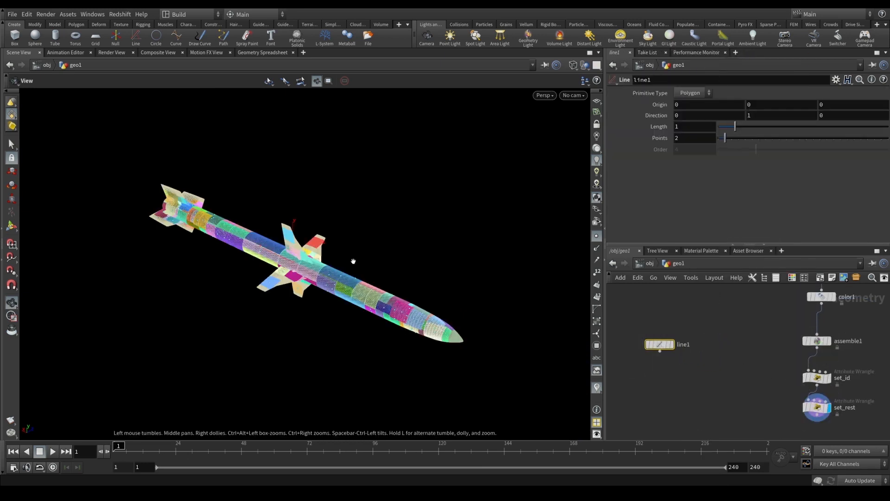
drag(353, 259, 315, 277)
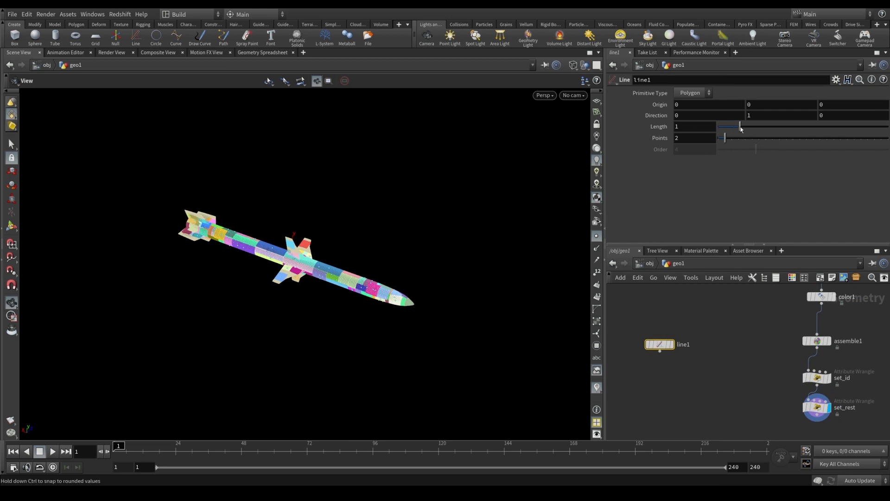
drag(739, 126, 870, 127)
middle_drag(697, 126, 751, 124)
click(672, 344)
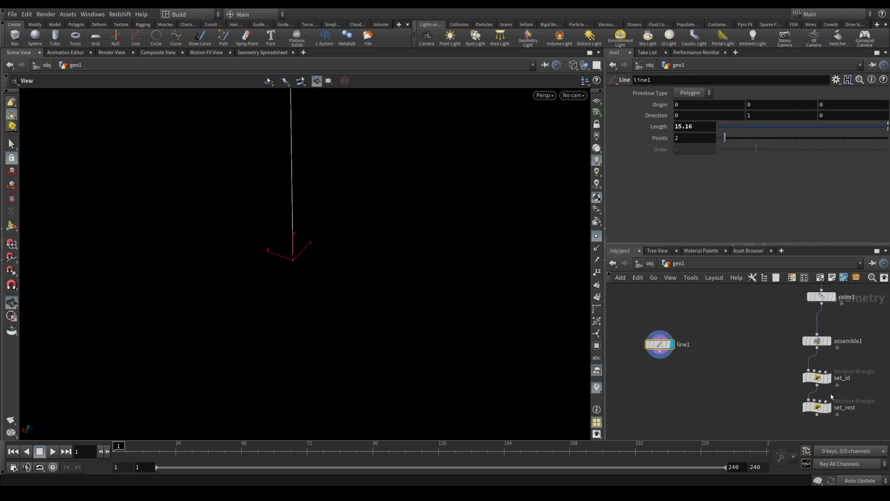
click(829, 417)
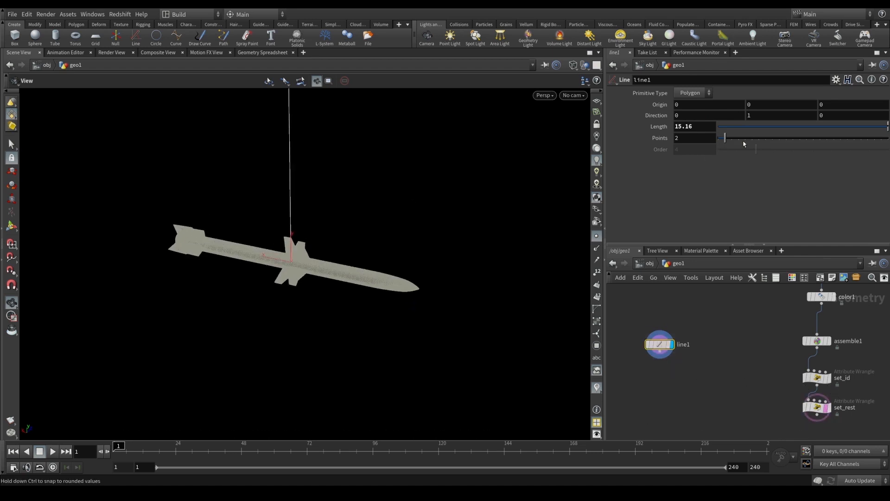
drag(788, 126, 754, 147)
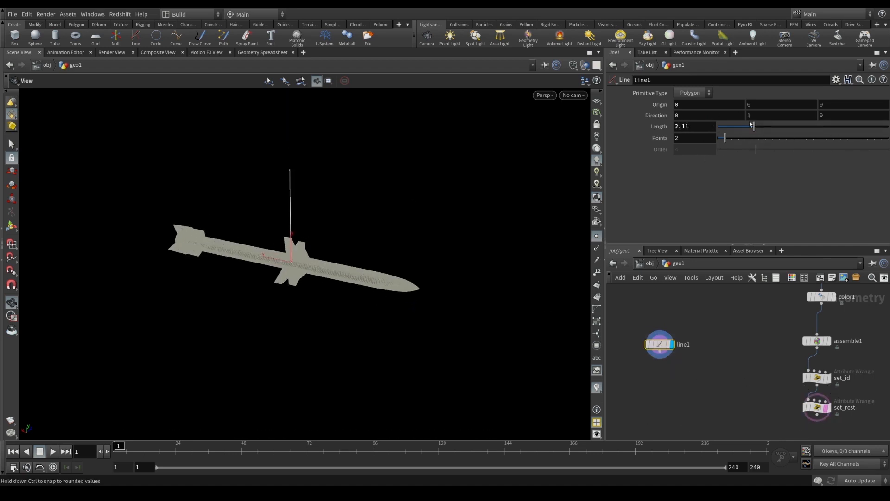
Step: Set line1's direction to -1, -0, 0 so it runs along the missile's body
drag(688, 115, 619, 98)
text(1)
key(Return)
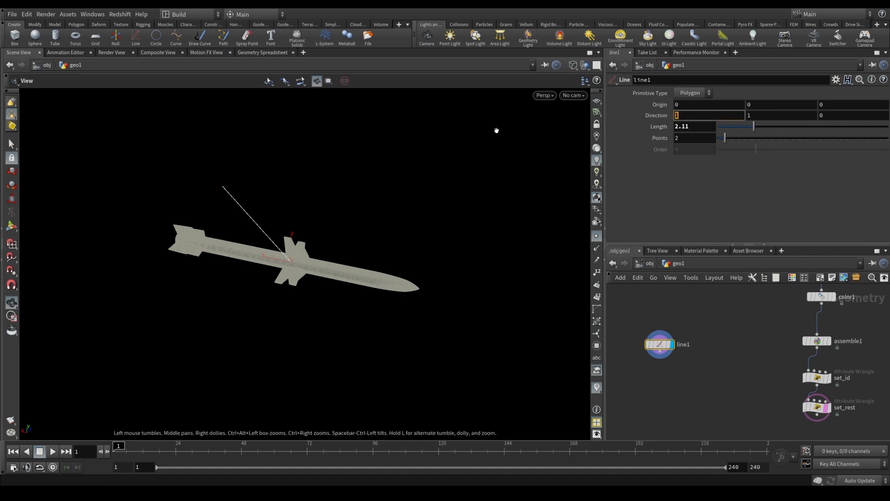
text(-1)
key(Return)
drag(773, 117, 662, 114)
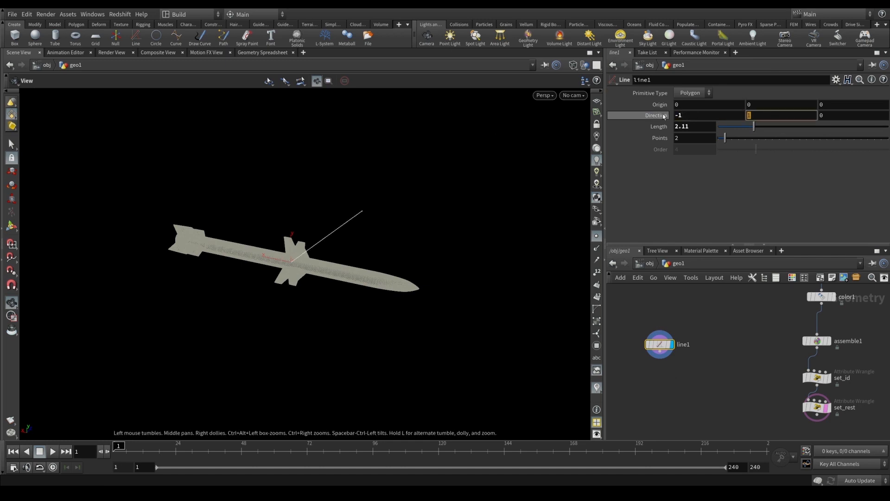
text(-0)
key(Return)
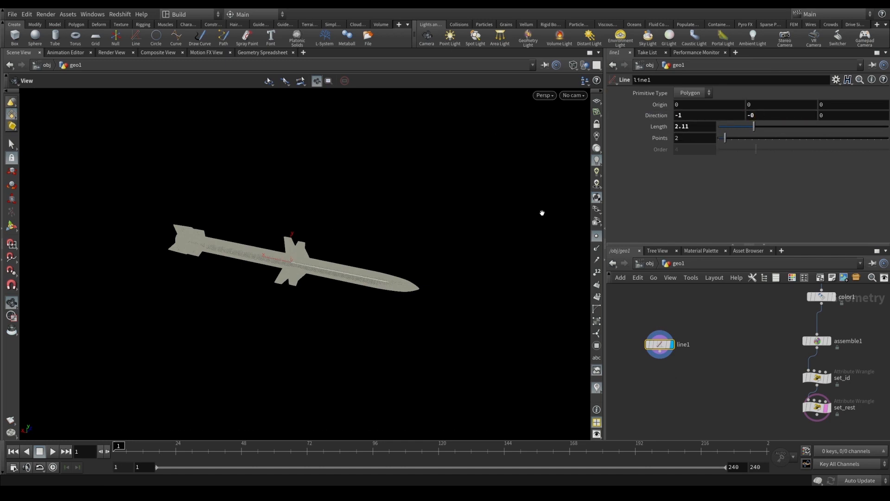
Step: Move the line's start point along X to the missile's tail, at origin 2.74373, and save the scene
key(Return)
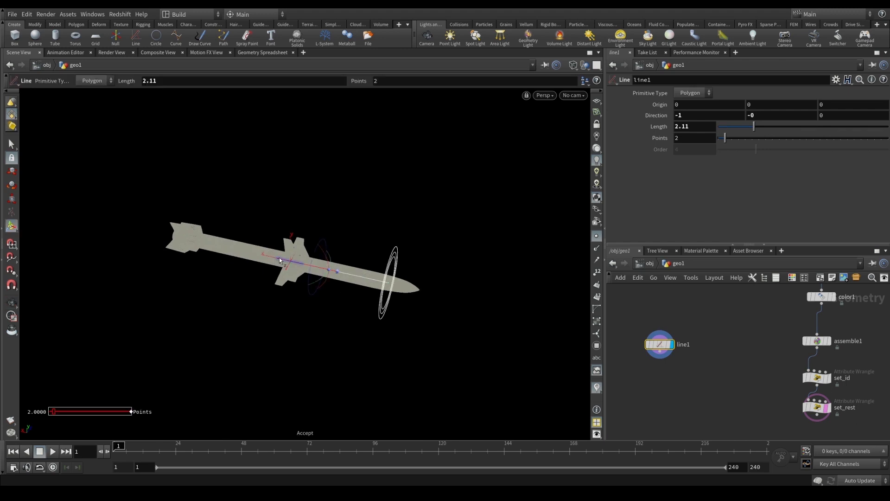
drag(279, 261, 164, 244)
alt+drag(164, 245, 205, 206)
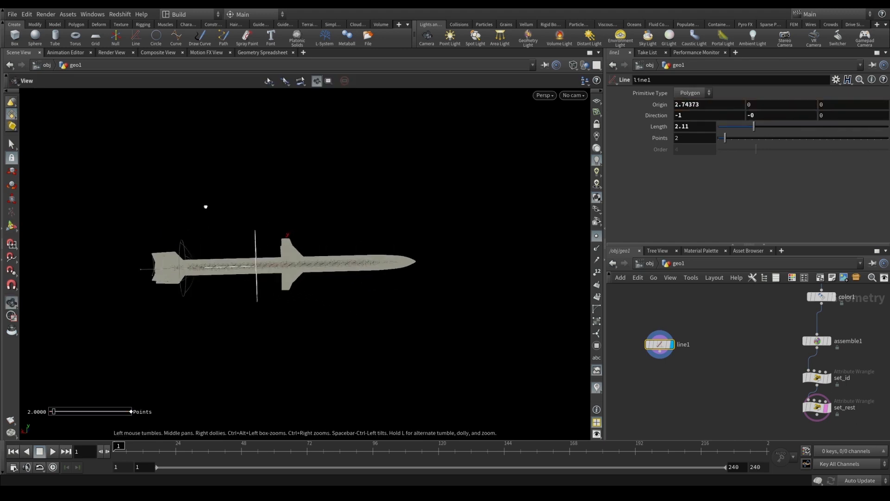
key(Return)
key(ctrl+s)
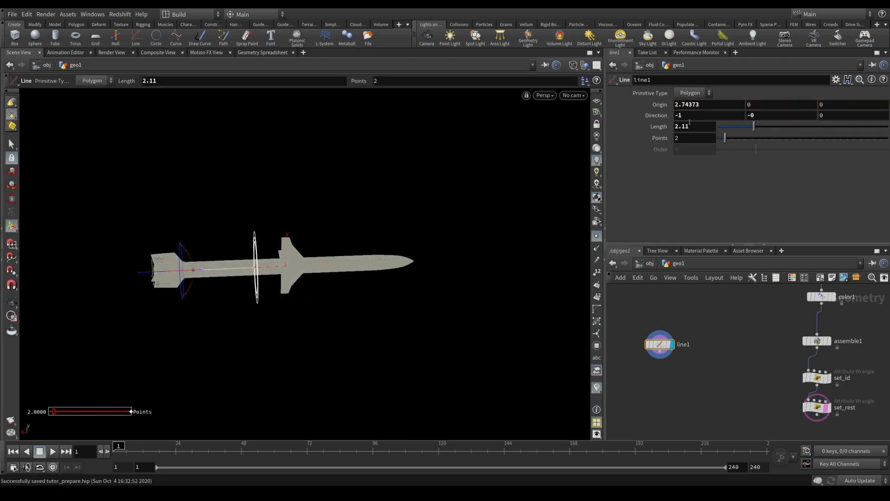
Step: Set line1's length to 5.41 so it spans the missile from tail to nose
middle_drag(689, 121, 840, 133)
alt+drag(344, 258, 312, 260)
middle_drag(689, 127, 702, 132)
alt+drag(284, 274, 248, 301)
scroll(251, 283, up, 3)
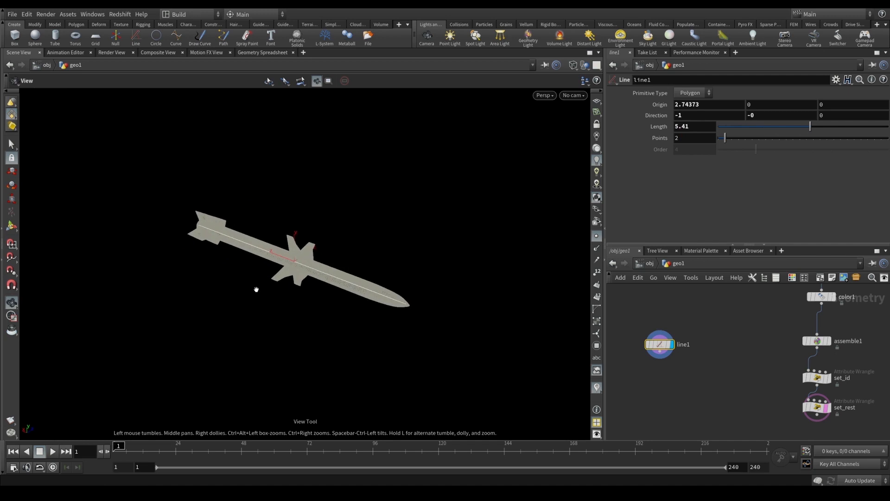
Step: Add a Resample node below line1, connected to its output, and display it
key(Tab)
text(resample)
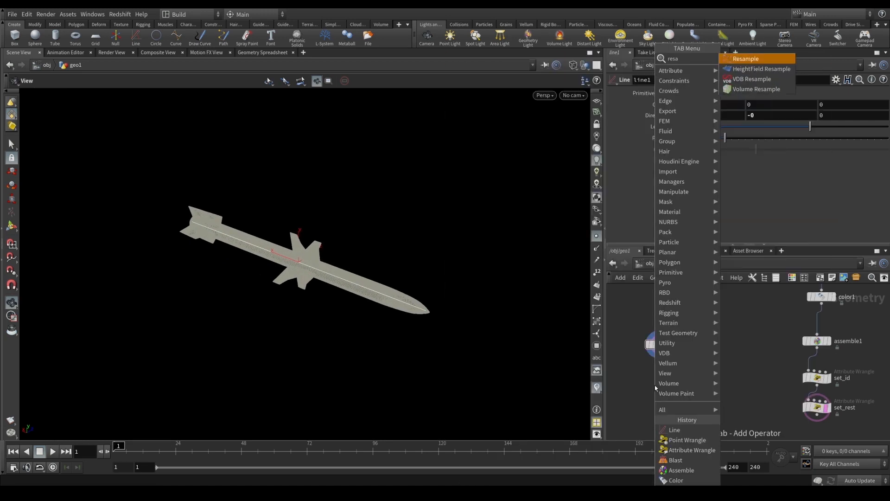
key(Return)
click(668, 385)
click(670, 384)
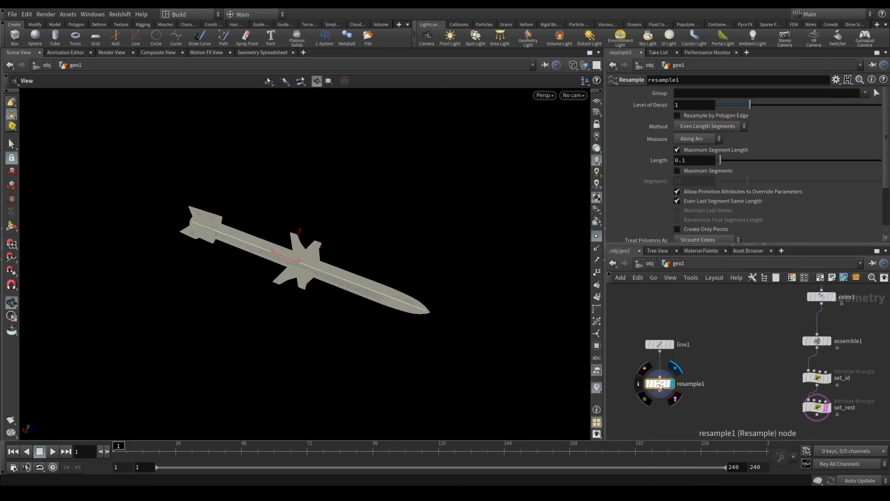
Step: Set resample1's maximum segment length to 0.05
scroll(332, 283, up, 3)
drag(333, 283, 394, 288)
middle_drag(661, 160, 634, 181)
drag(408, 271, 324, 243)
scroll(718, 368, down, 2)
Step: Add a Point Wrangle node in the free space between the resample1 and set_rest branches
middle_drag(719, 369, 699, 376)
scroll(708, 365, up, 3)
key(Tab)
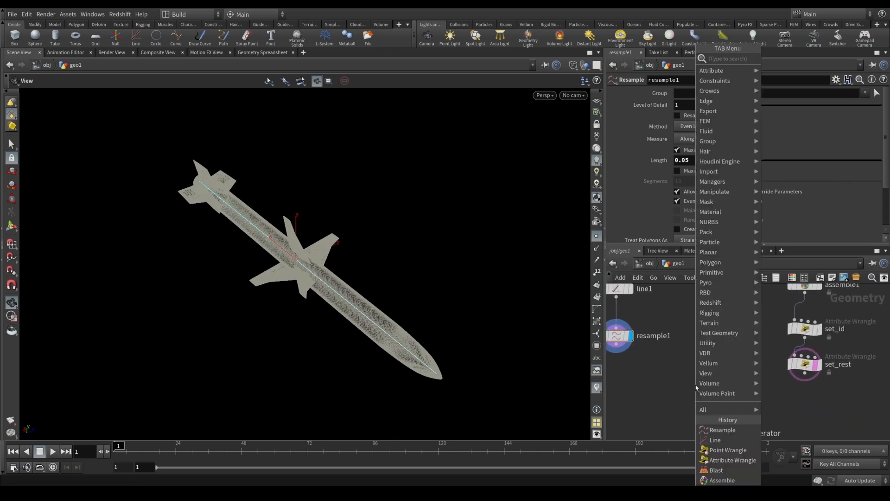
text(wrang)
click(786, 88)
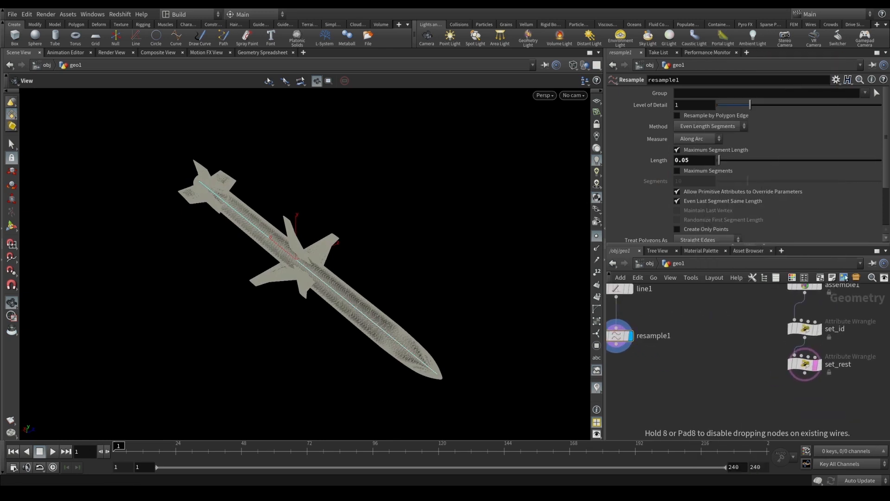
click(693, 418)
middle_drag(697, 363, 700, 328)
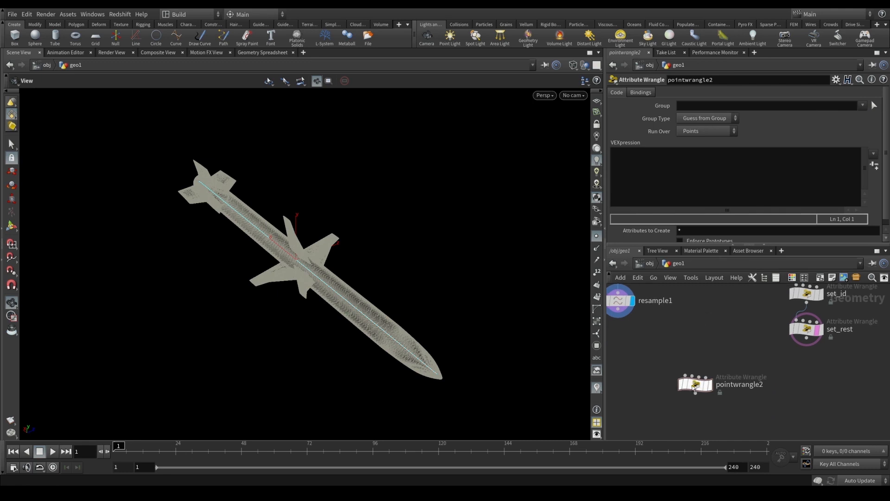
drag(695, 385, 702, 393)
click(695, 383)
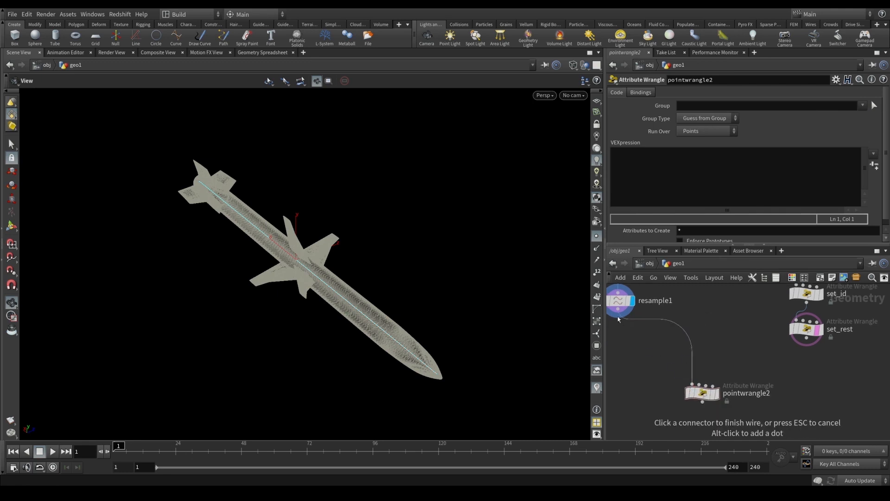
click(619, 316)
middle_drag(697, 357, 711, 375)
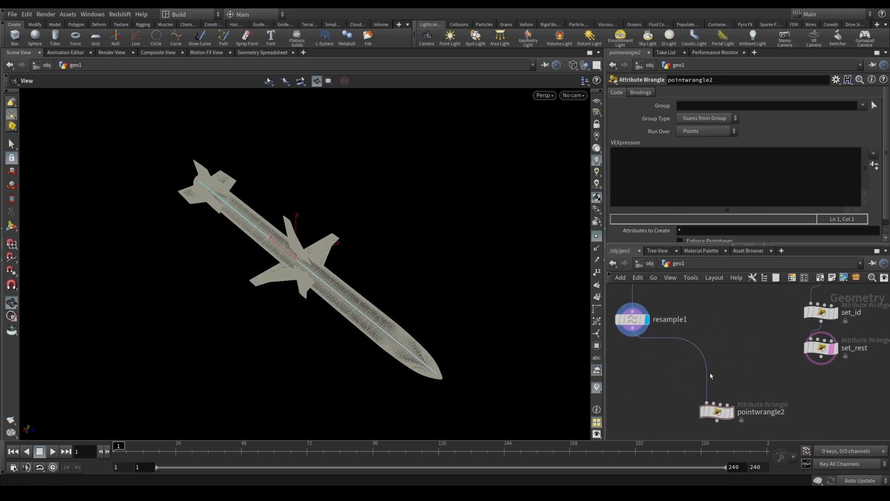
key(y)
drag(699, 404, 730, 415)
Step: Rename the new point wrangle to define_new_pos
middle_drag(766, 381, 746, 351)
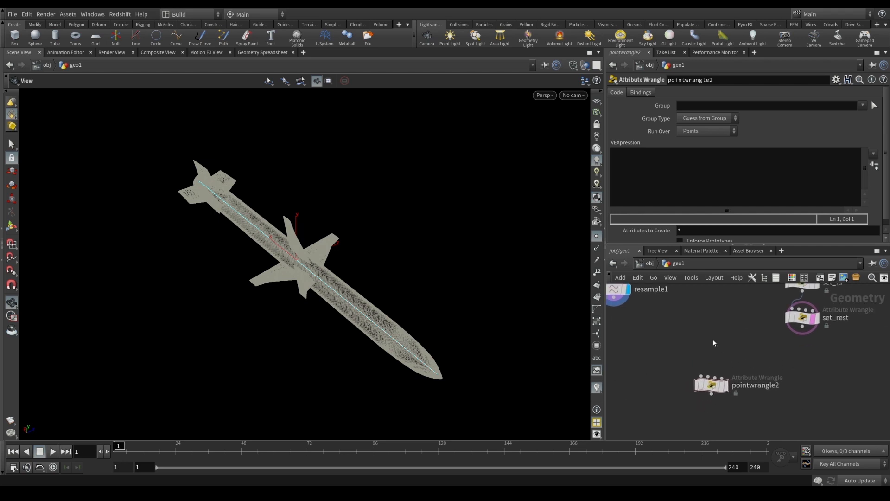
drag(712, 384, 729, 384)
double_click(764, 385)
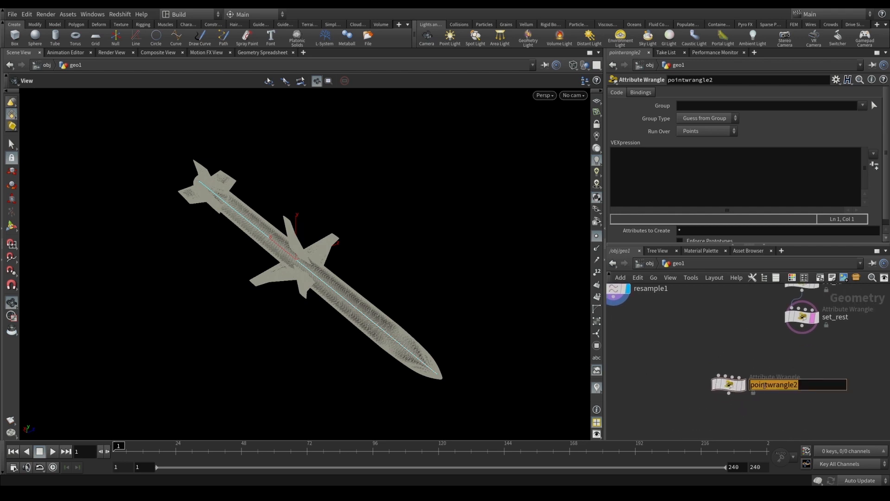
text(defin)
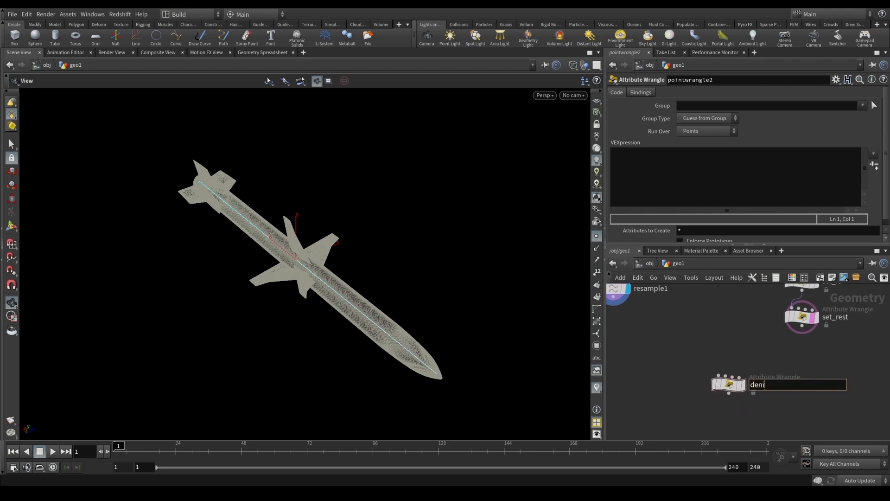
text(e_new_pos)
key(Return)
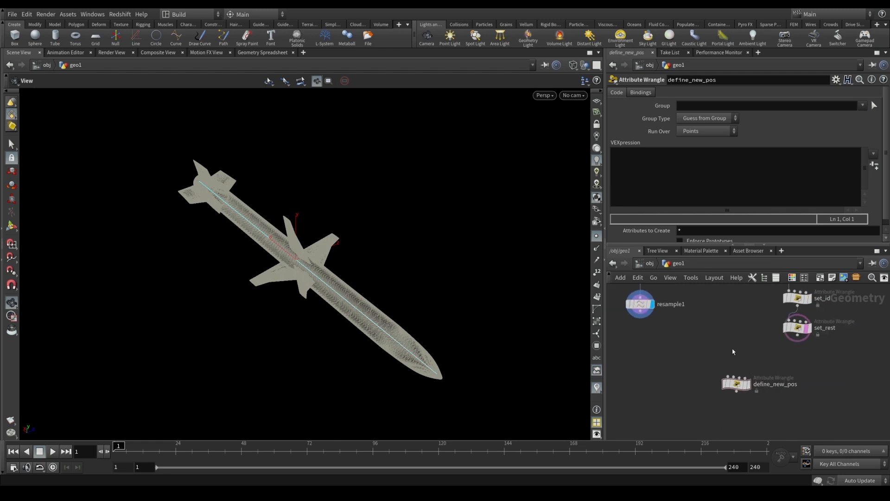
Step: Wire set_rest into define_new_pos's first input and resample1 into its second input, with set_rest displayed
middle_drag(806, 341, 808, 362)
click(805, 354)
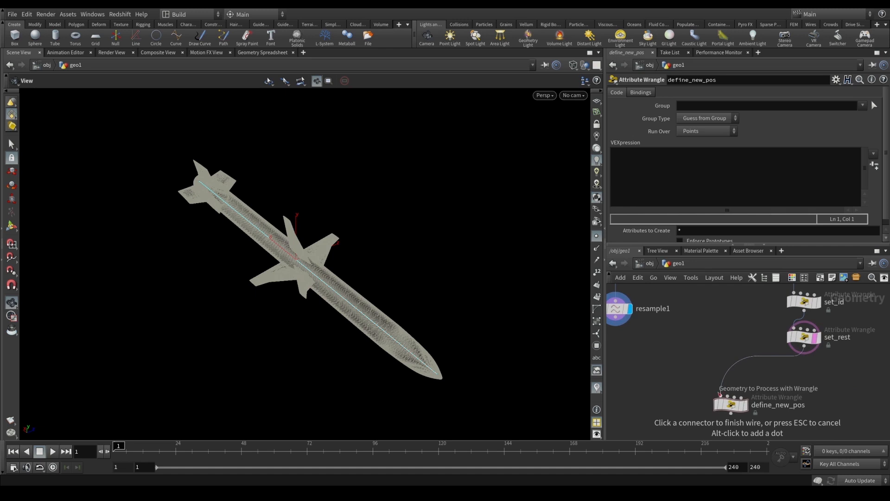
click(732, 395)
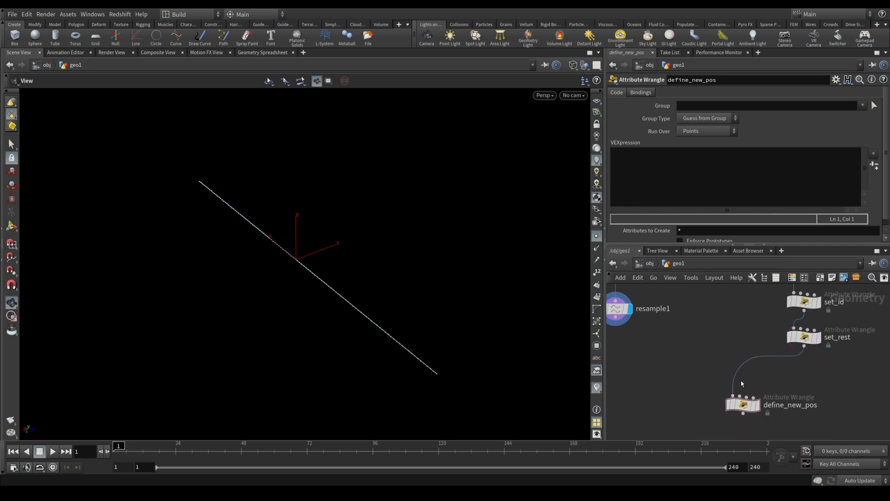
click(823, 319)
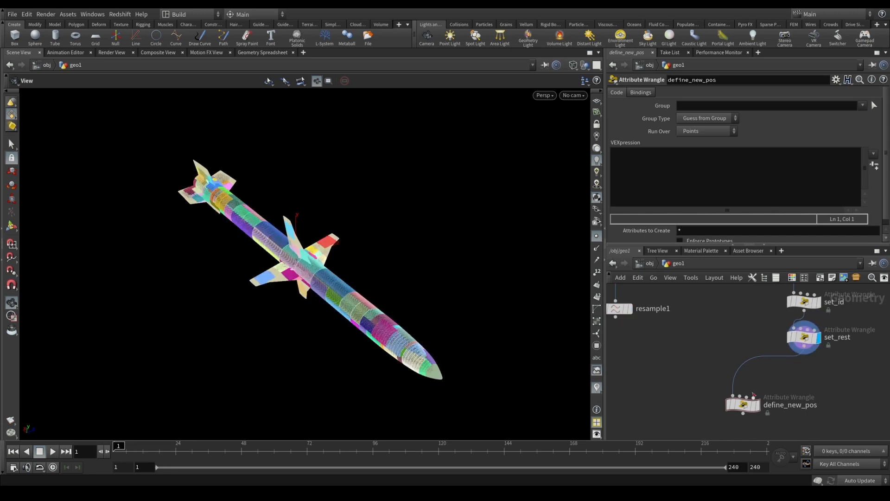
click(740, 395)
scroll(756, 380, down, 3)
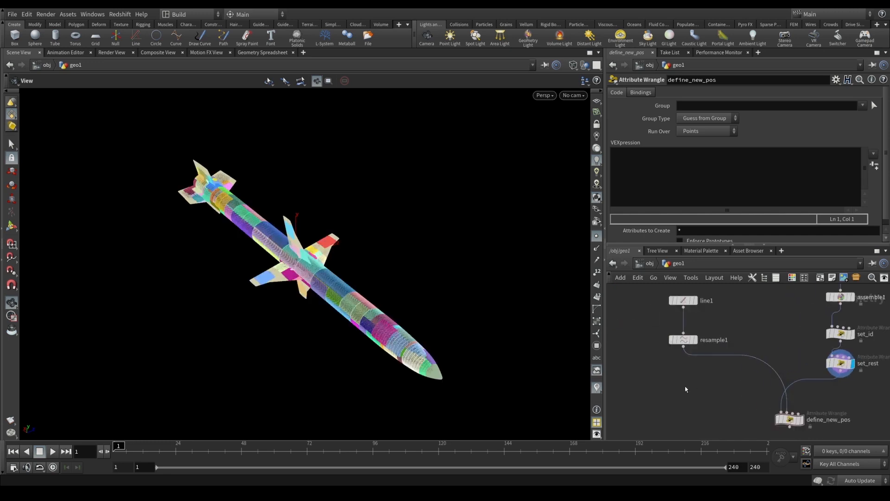
Step: Move line1 and resample1 to the other side of set_rest, centre define_new_pos between the two branches, and display it
click(671, 350)
drag(670, 350, 862, 371)
middle_drag(777, 389, 735, 374)
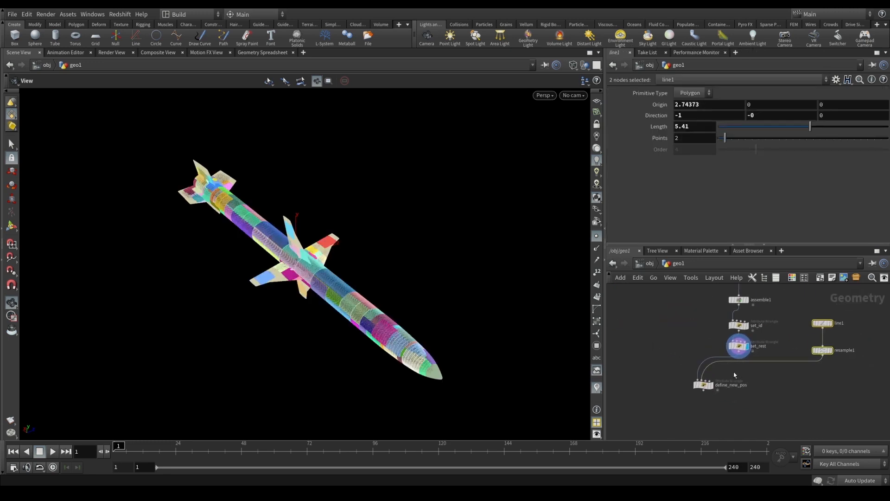
drag(704, 386, 771, 394)
click(780, 393)
scroll(788, 387, up, 3)
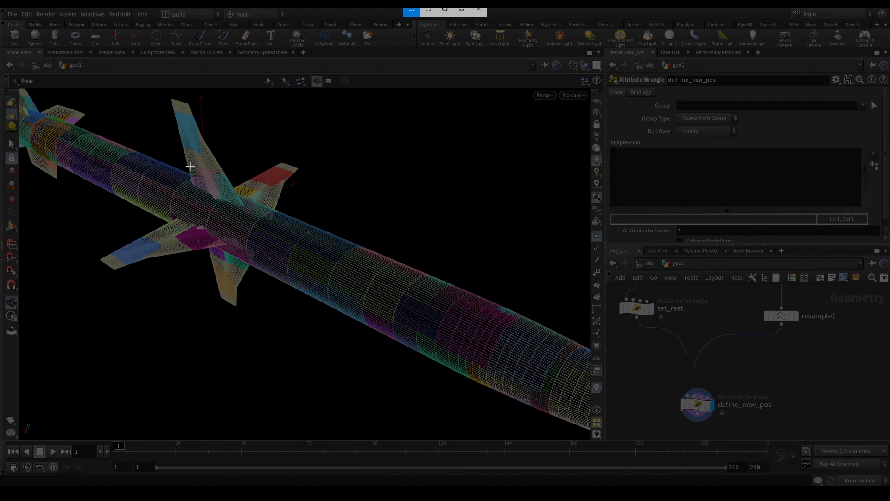
Step: Capture the missile body from the viewport in Snip & Sketch and draw a thick red line along its central axis
drag(159, 150, 585, 436)
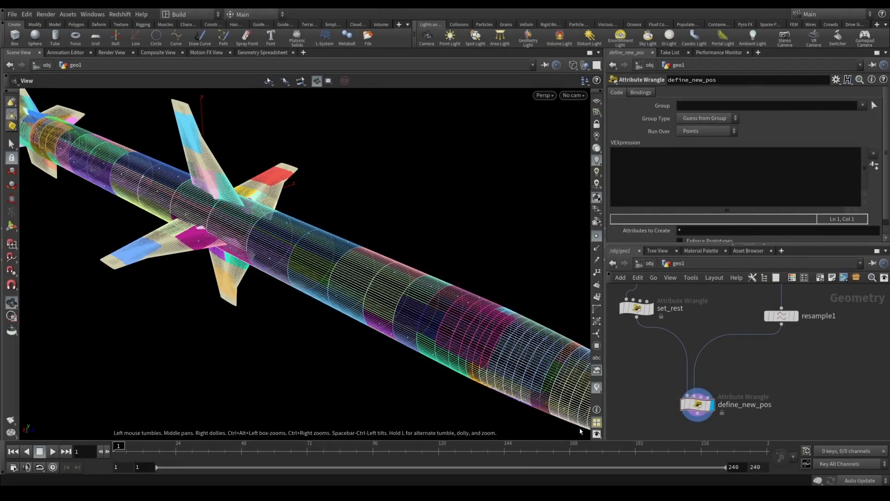
click(825, 441)
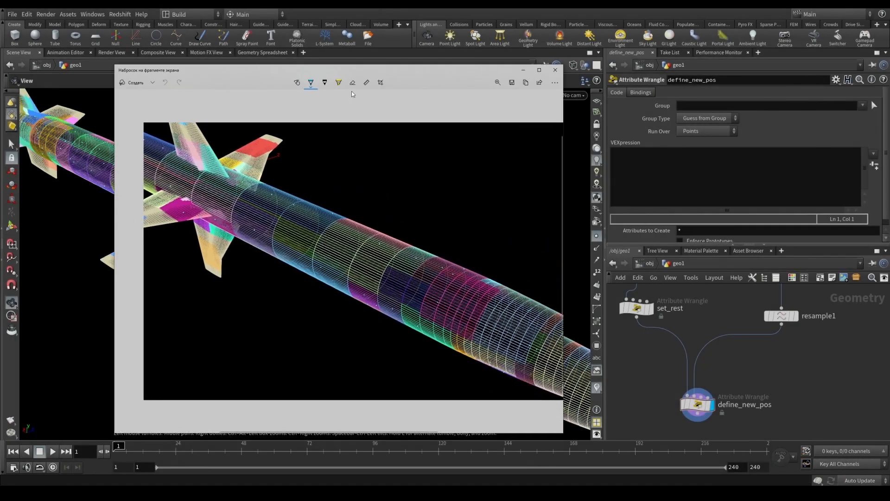
click(310, 82)
click(306, 133)
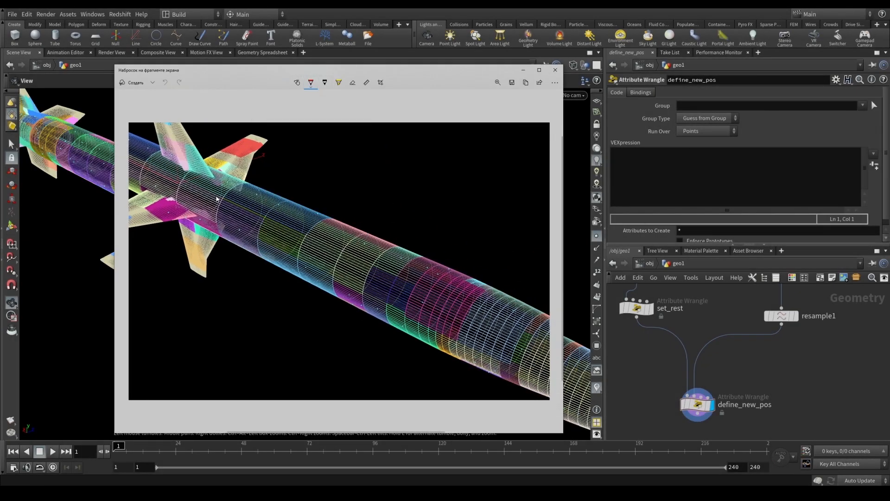
click(311, 82)
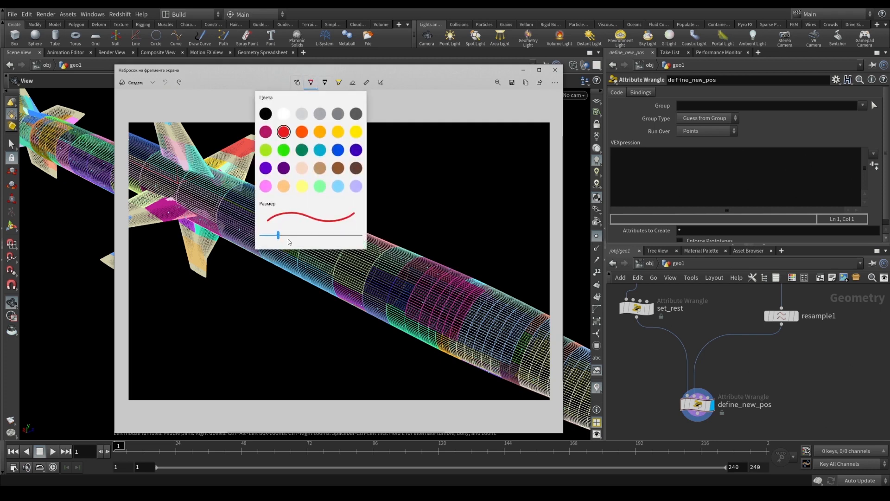
click(218, 195)
drag(205, 190, 548, 357)
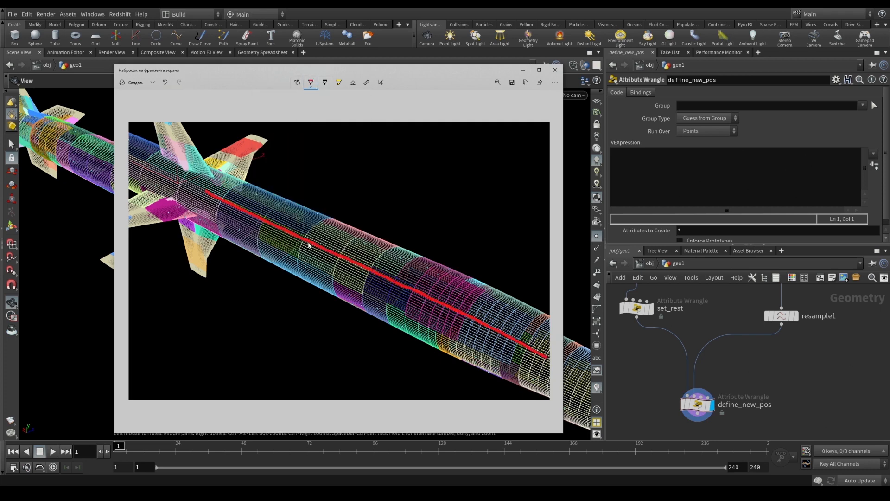
Step: Mark six yellow dots spaced along the red axis line in the screenshot to represent the resampled points
click(310, 86)
click(355, 131)
click(253, 218)
click(250, 216)
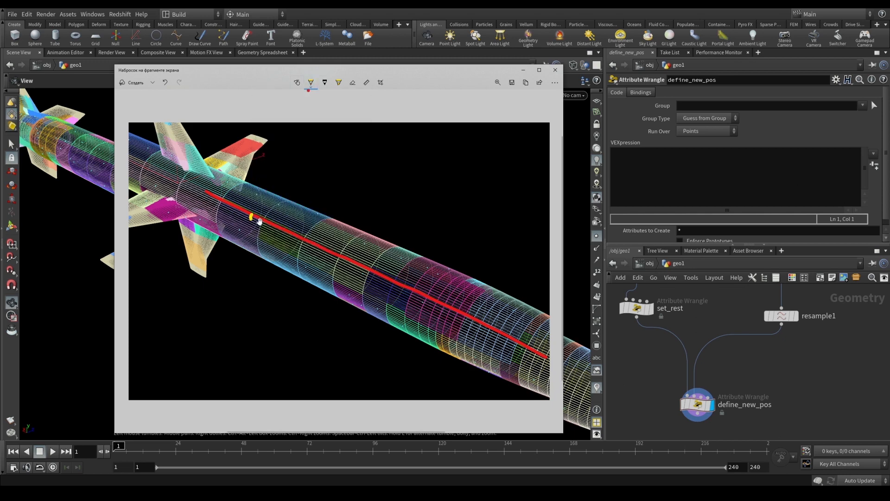
click(260, 217)
click(298, 236)
click(341, 257)
click(385, 275)
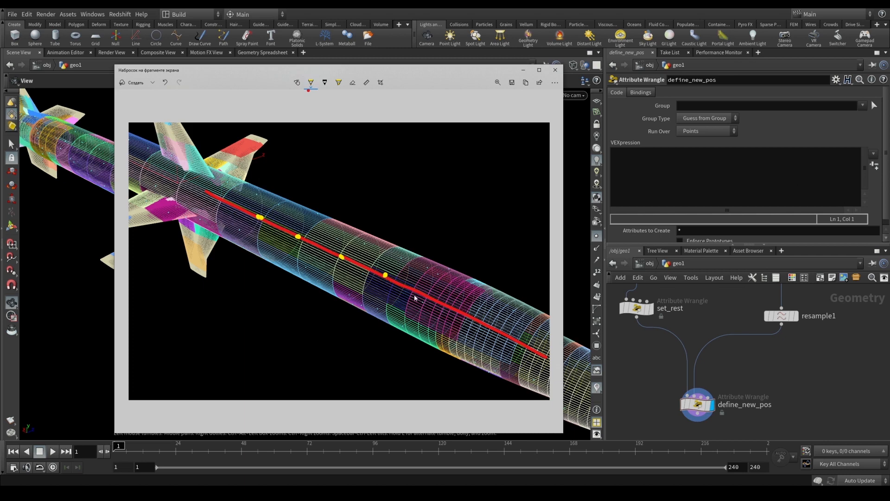
click(432, 296)
click(479, 321)
Step: Circle an axis point and a nearby piece point in green, and draw a green arrow outward from the axis through them
click(312, 82)
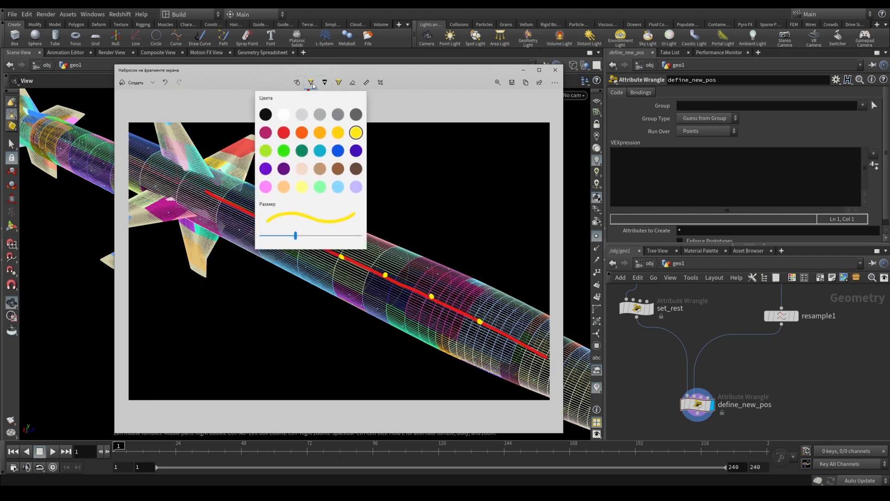
click(282, 153)
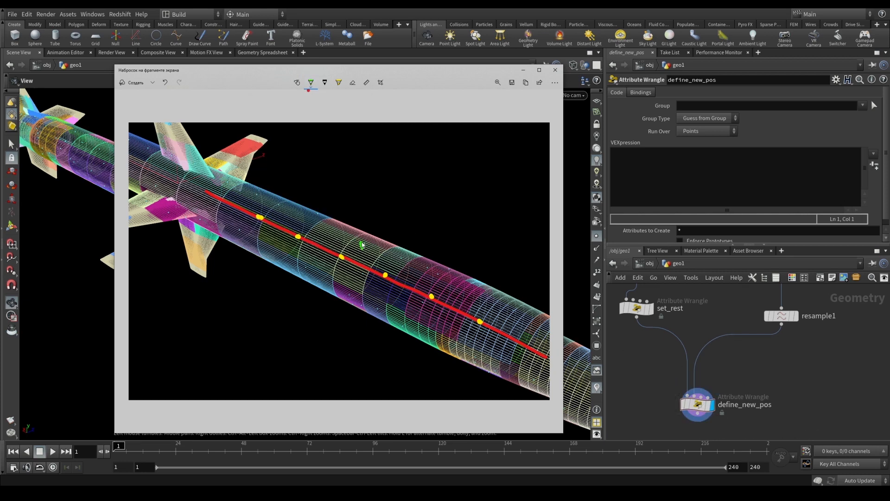
mouse_move(365, 253)
mouse_down()
mouse_move(369, 238)
mouse_move(337, 249)
mouse_move(350, 261)
mouse_move(339, 263)
mouse_move(422, 212)
mouse_up()
key(ctrl+z)
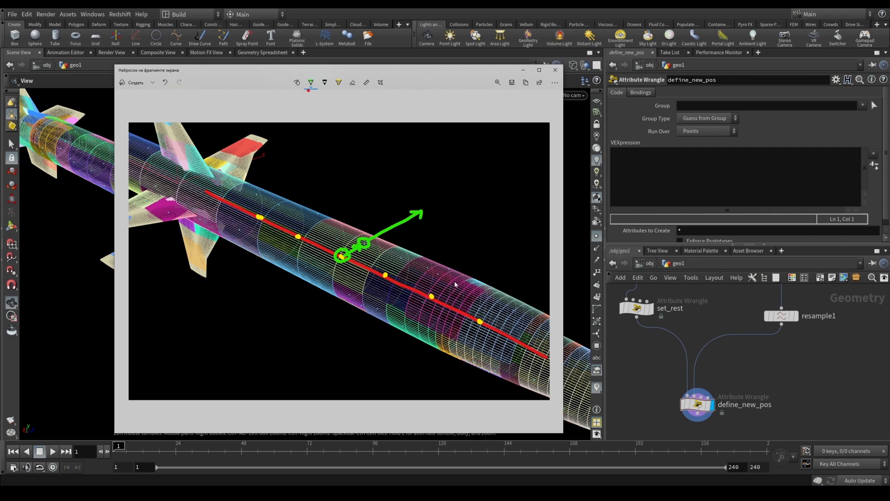
drag(341, 261, 342, 259)
Step: Switch back to Houdini and enter the VEX line "int nearPtAxis = nearpoint(1,@P);" in define_new_pos
click(738, 397)
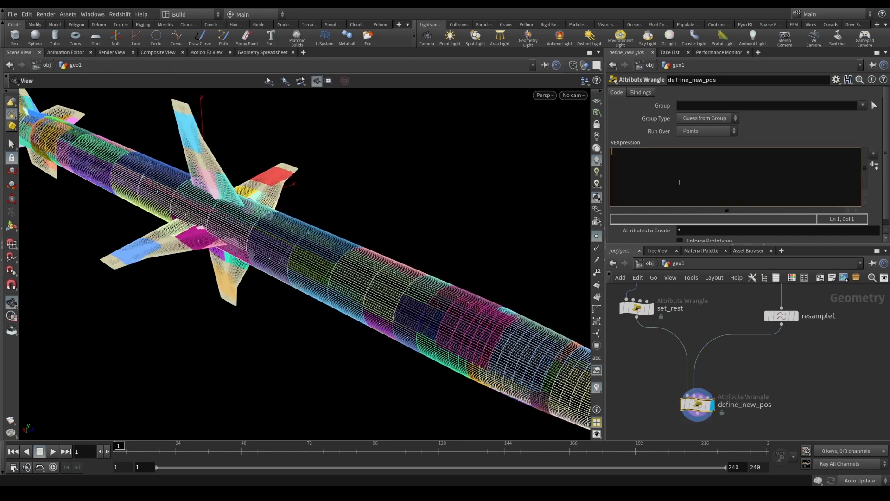
text(int near)
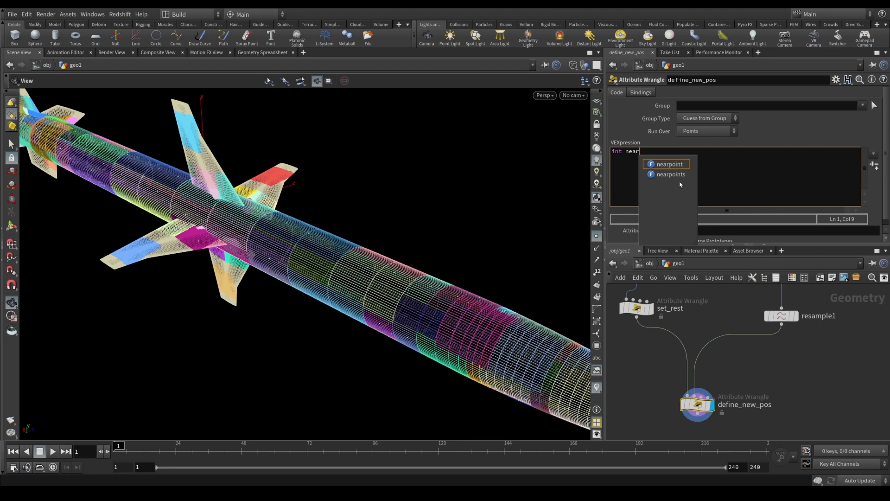
text(PtAxis = ne)
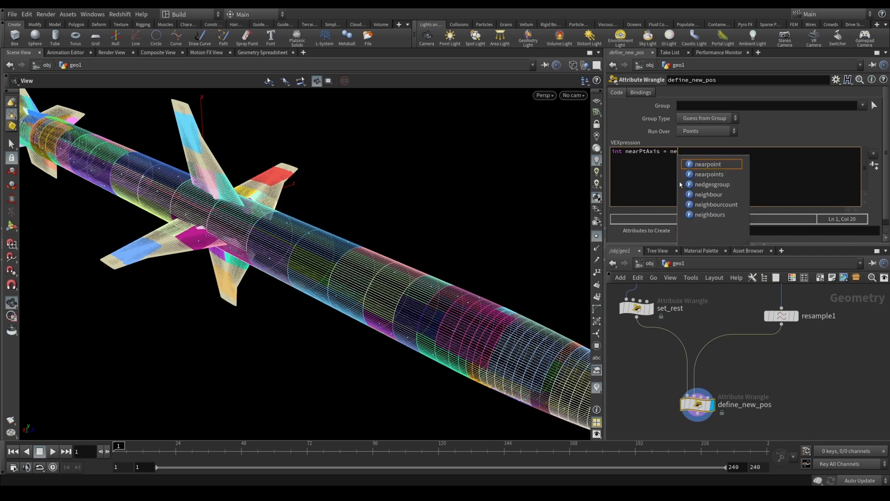
text(ar)
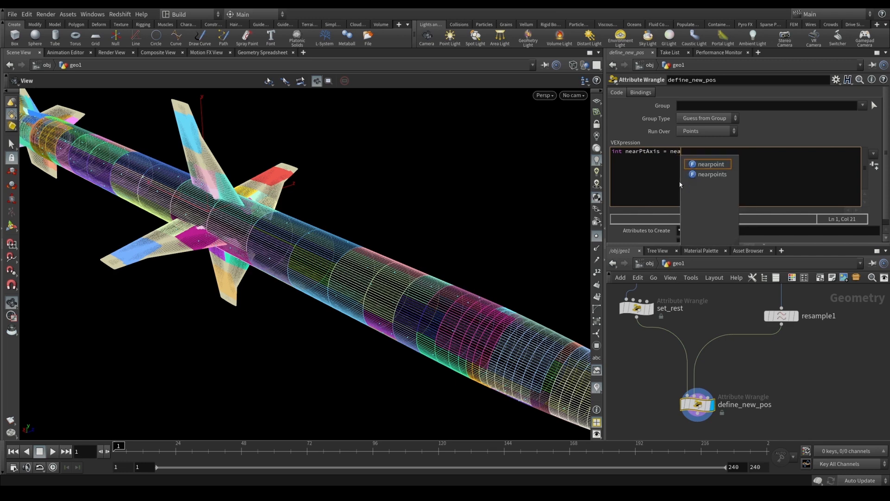
text(point()
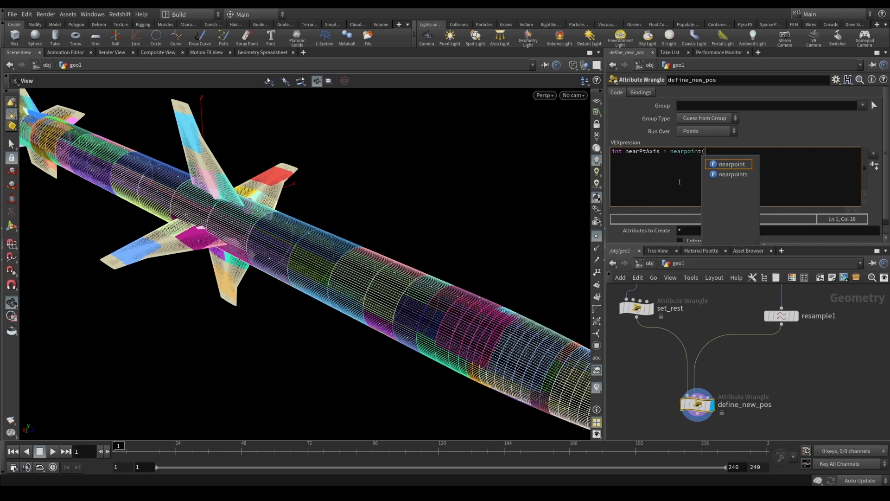
text(1)
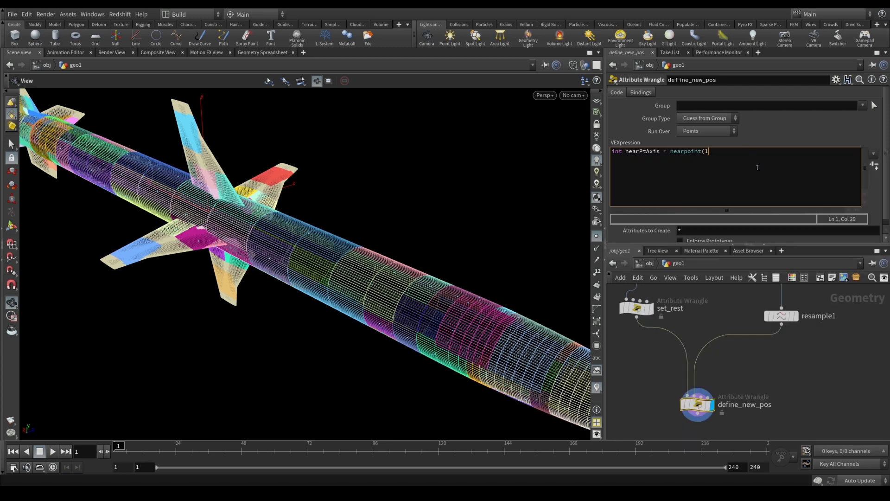
mouse_move(770, 314)
key(ctrl+Return)
key(Return)
key(BackSpace)
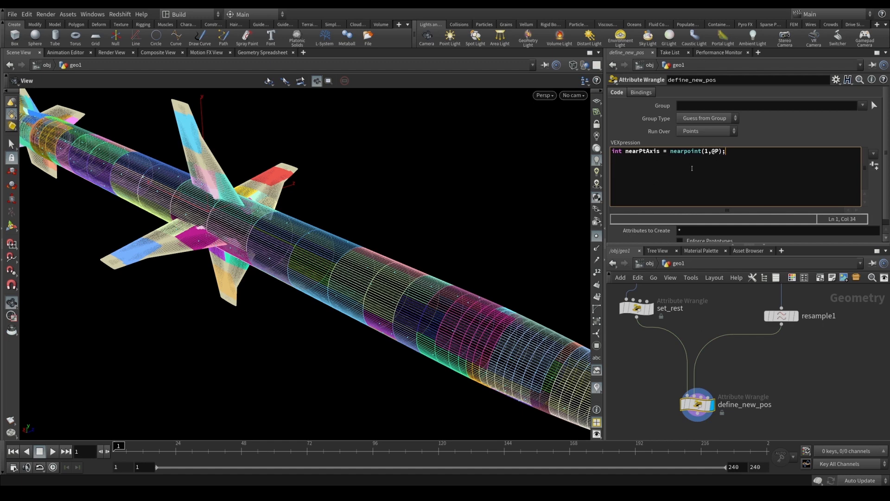
Step: Switch to Snip & Sketch, write a green "2" beneath the circled axis point, and minimize the sketch
key(alt+Tab)
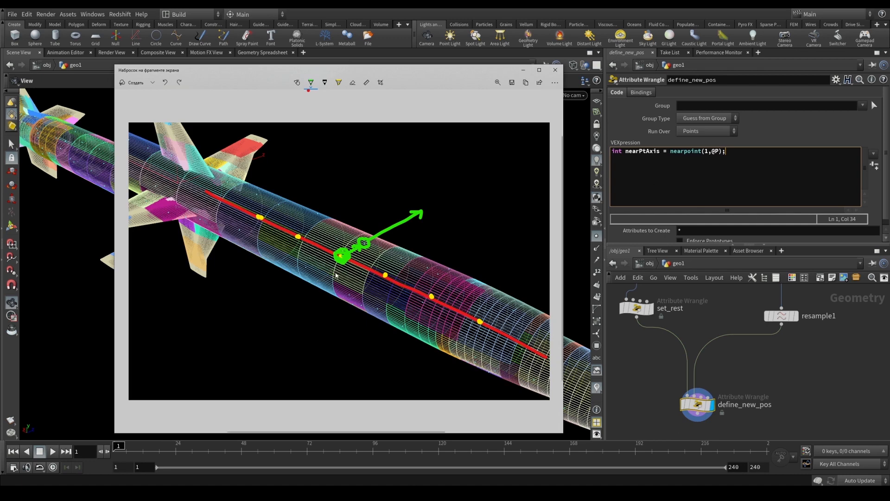
drag(337, 270, 346, 280)
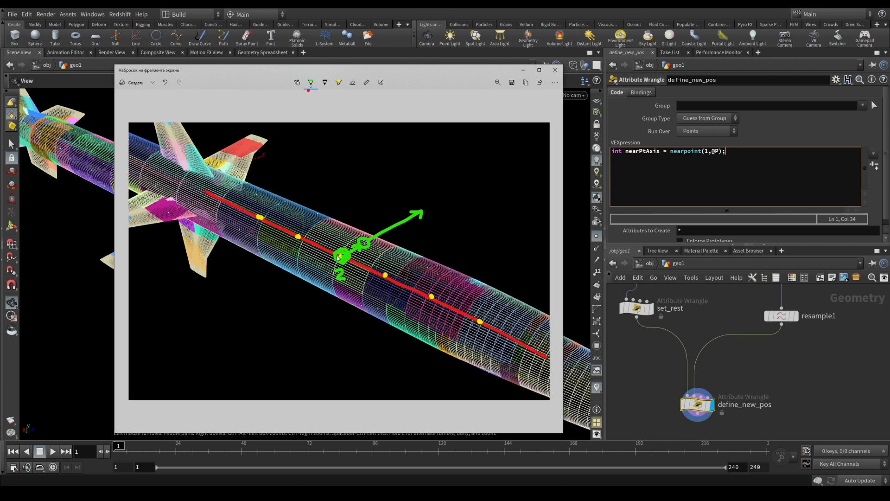
click(523, 70)
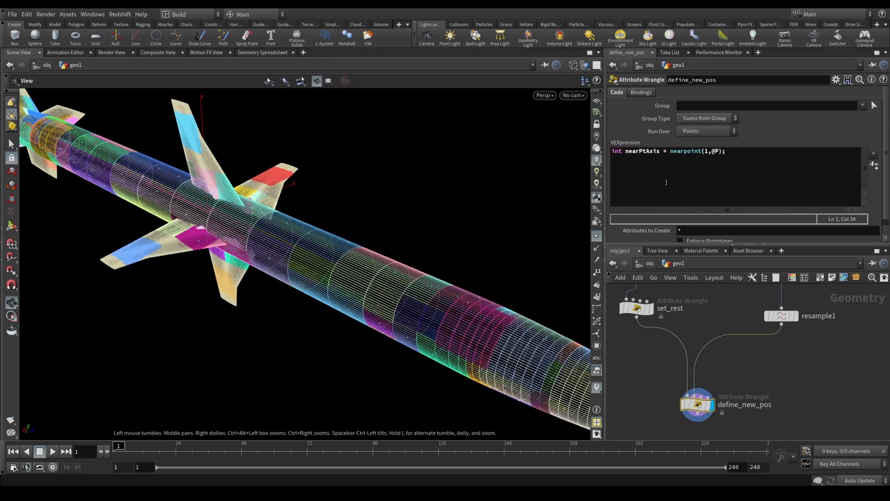
Step: Add the VEX line "vector posaxis = point(1,"P",nearPtAxis);" beneath the nearPtAxis line in define_new_pos, saving the scene along the way
click(668, 182)
key(Return)
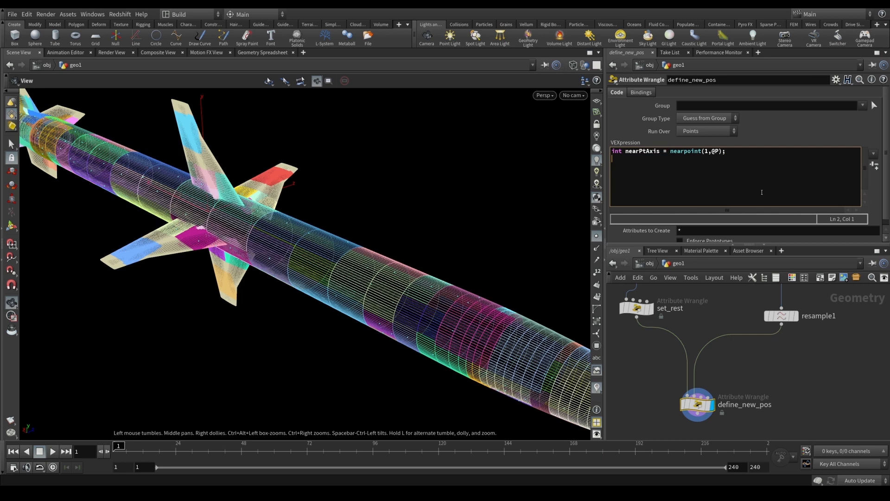
text(vector posaxis = poi)
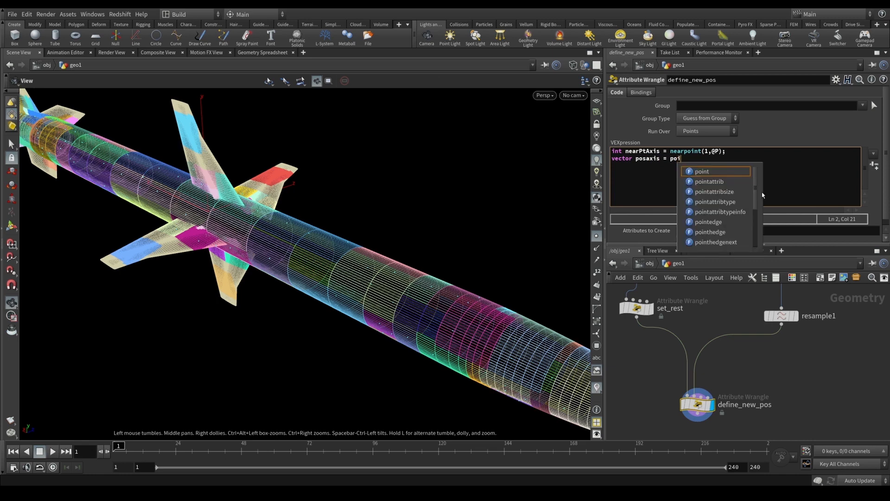
text(nt(1,)
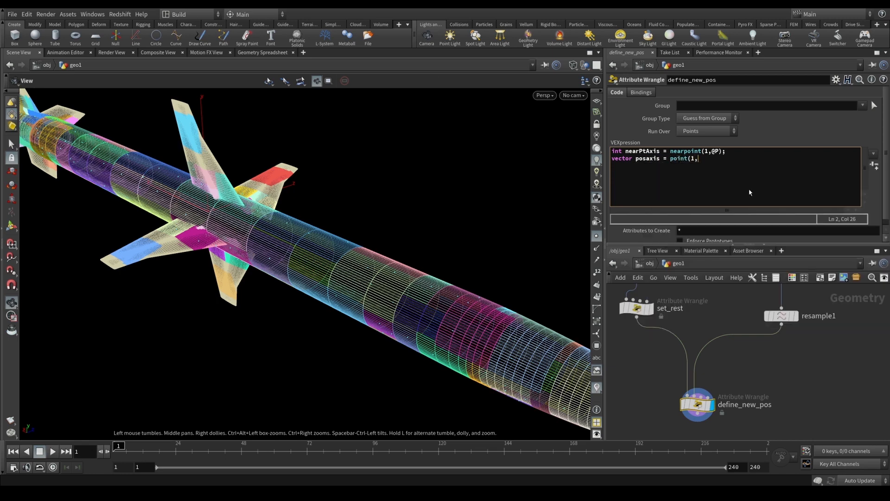
text("P")
key(ctrl+s)
text(,)
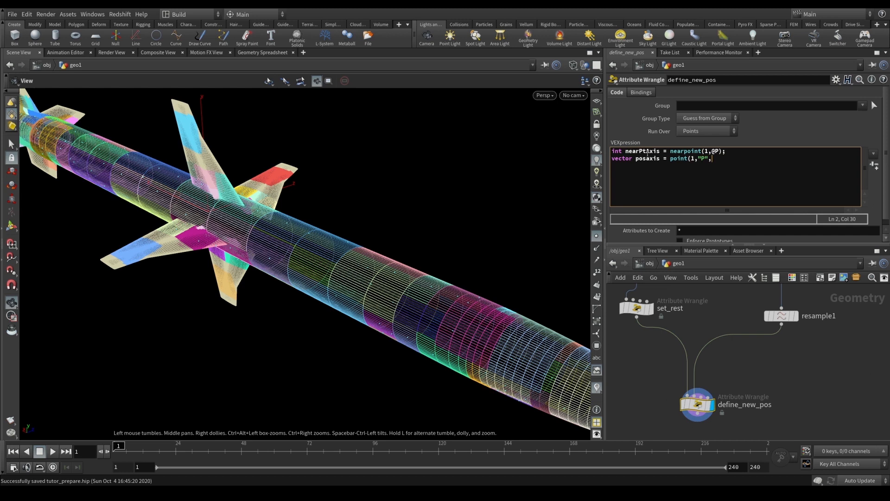
text(nearp)
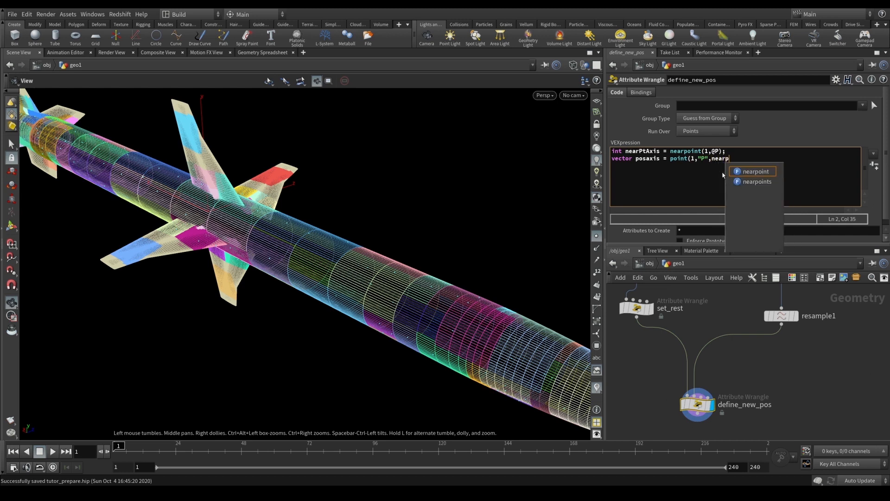
key(BackSpace)
text(PtAx)
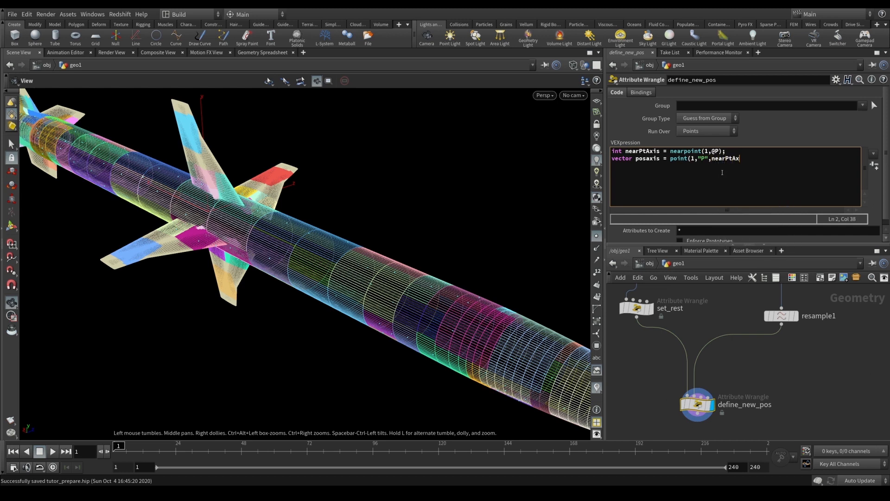
text(is);)
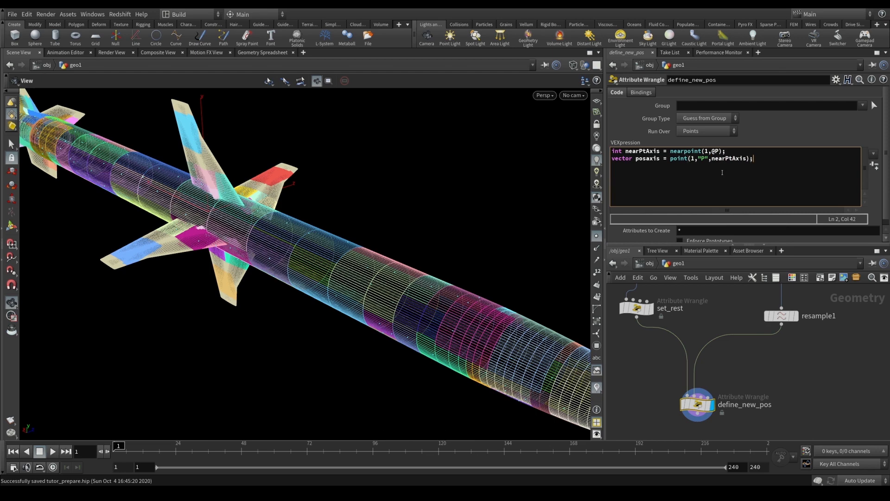
Step: Consult the annotated axis sketch, minimize it, and add the VEX line "vector dir = normalize(@P-posaxis);" after a blank line, saving the scene
click(357, 493)
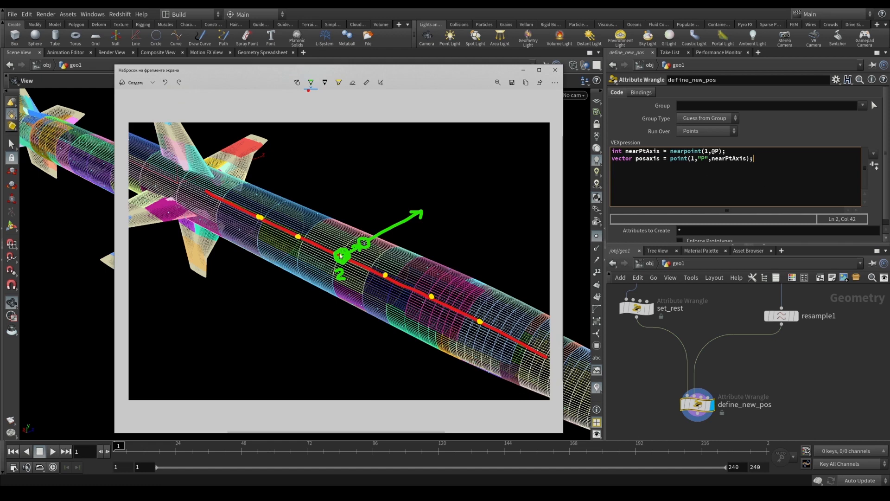
click(523, 70)
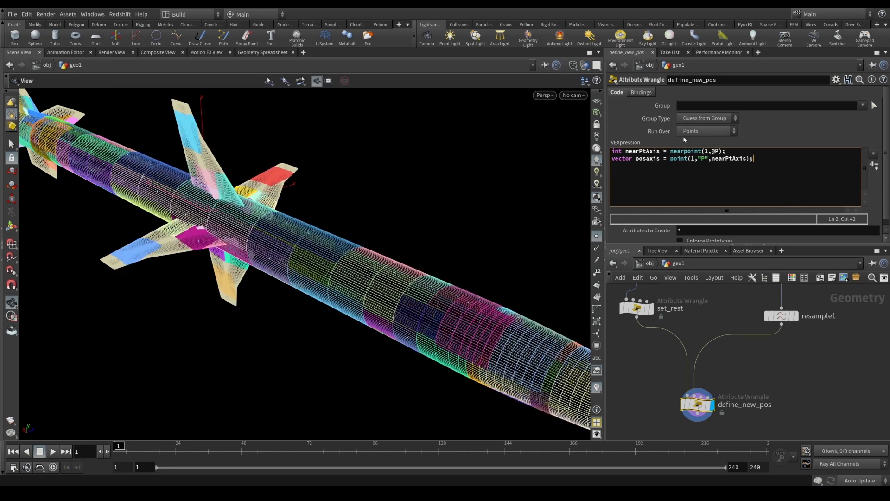
key(Return)
key(Return)
text(vector = )
text(dor)
key(BackSpace)
key(BackSpace)
key(BackSpace)
key(BackSpace)
text(sir)
key(BackSpace)
key(BackSpace)
key(BackSpace)
text(s)
text(dir )
text(= normalize)
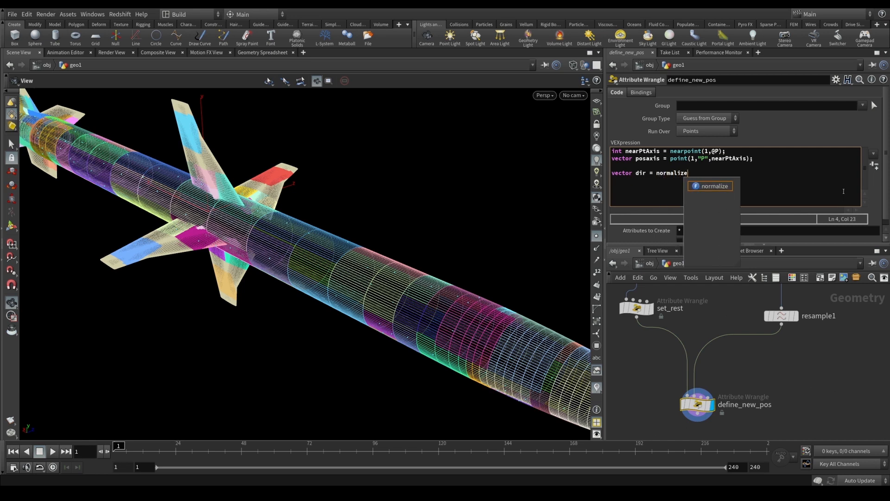
key(ctrl+s)
text(()
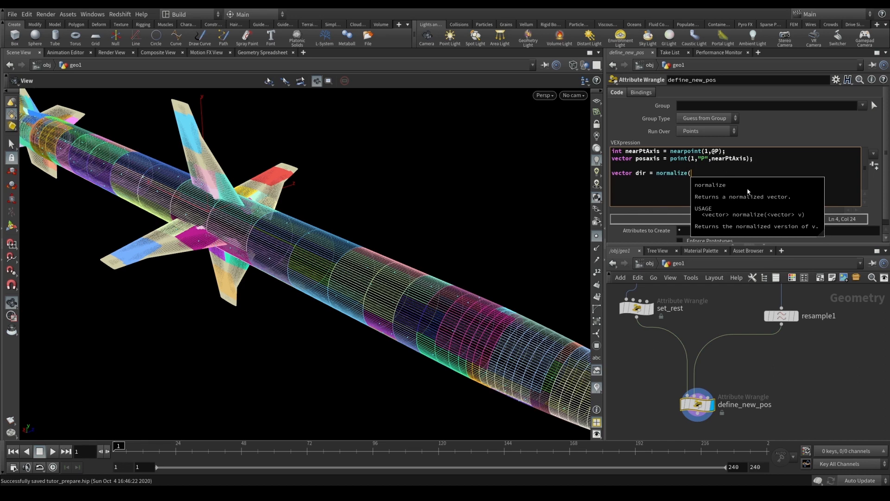
text(@P)
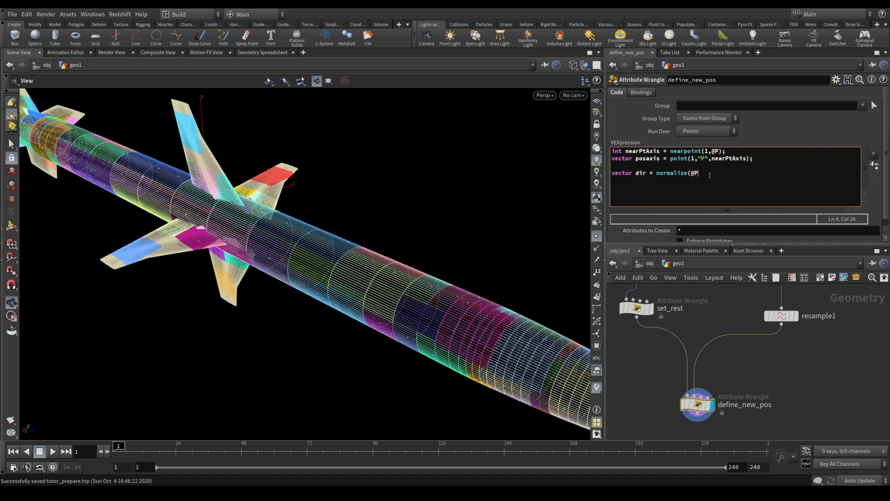
text(-pos)
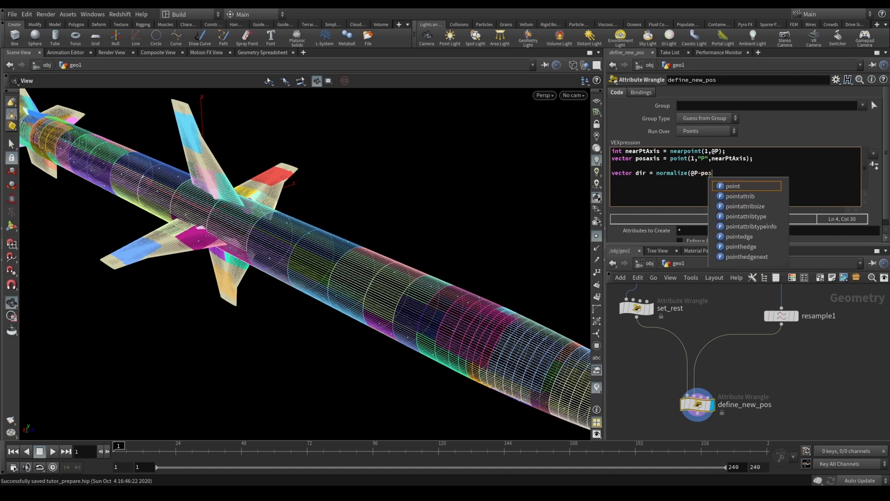
text(axis);)
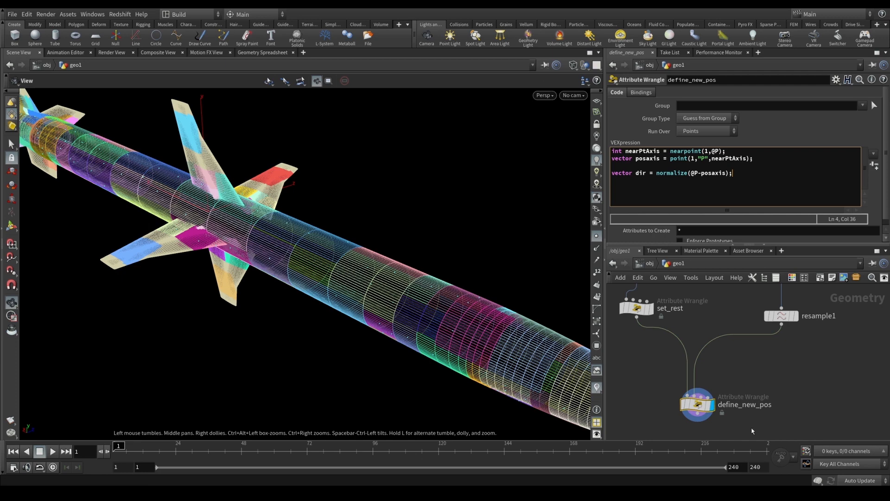
Step: Add the VEX line "@P = @P+dir;" to offset the pieces outward from the axis and frame the geometry in the viewport
middle_drag(699, 406, 704, 351)
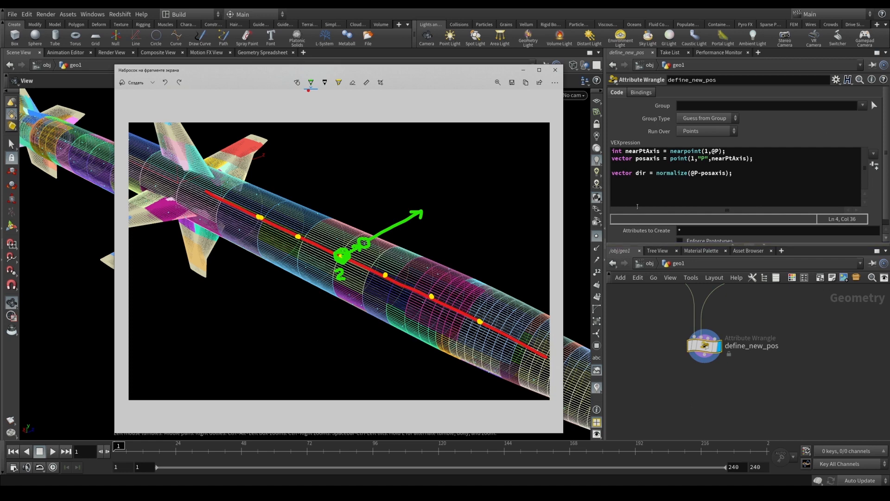
click(746, 180)
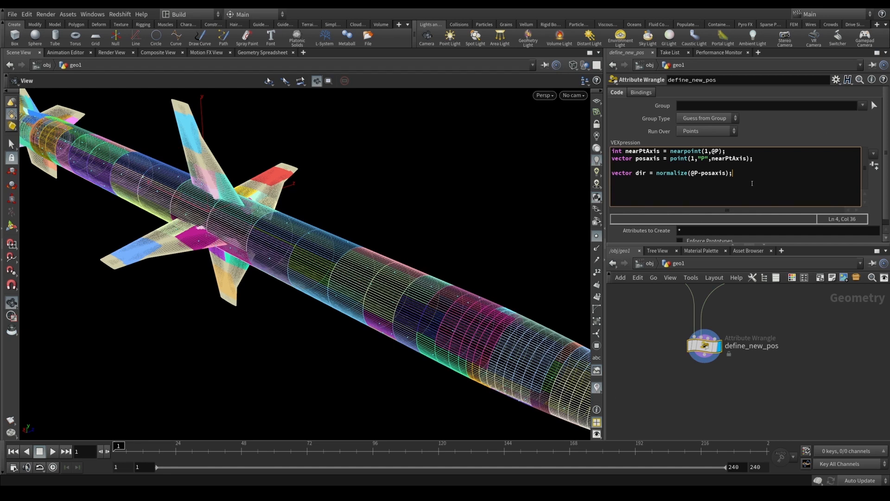
key(Return)
key(Return)
text(@P = @P+dir;)
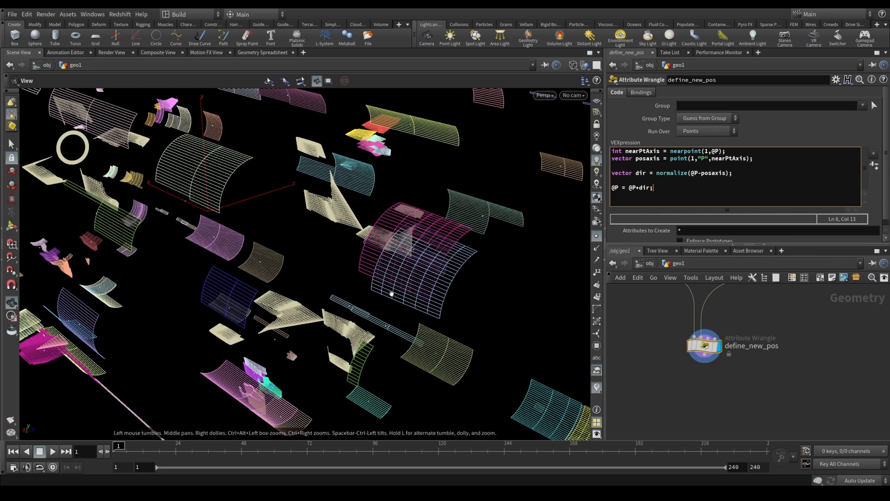
text(f)
drag(358, 297, 320, 273)
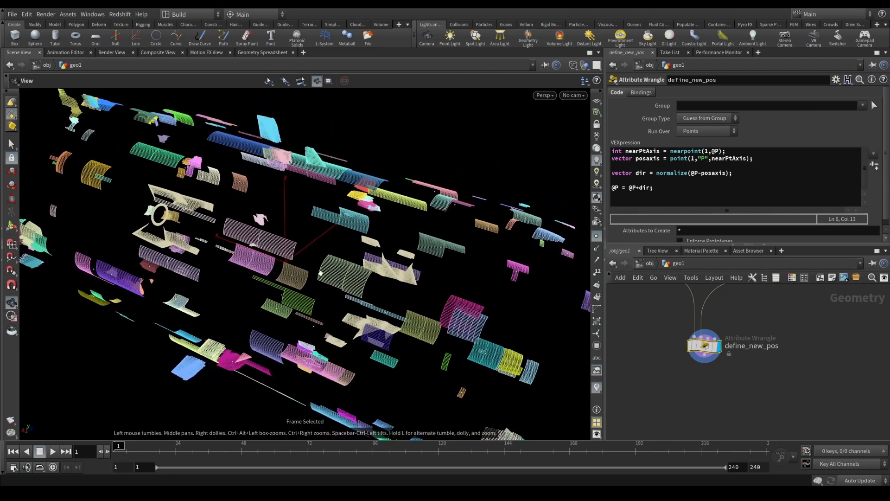
Step: Multiply dir by chf("offset") in the @P line, save the scene, and create the Offset parameter on the wrangle
click(652, 202)
text(*chf(")
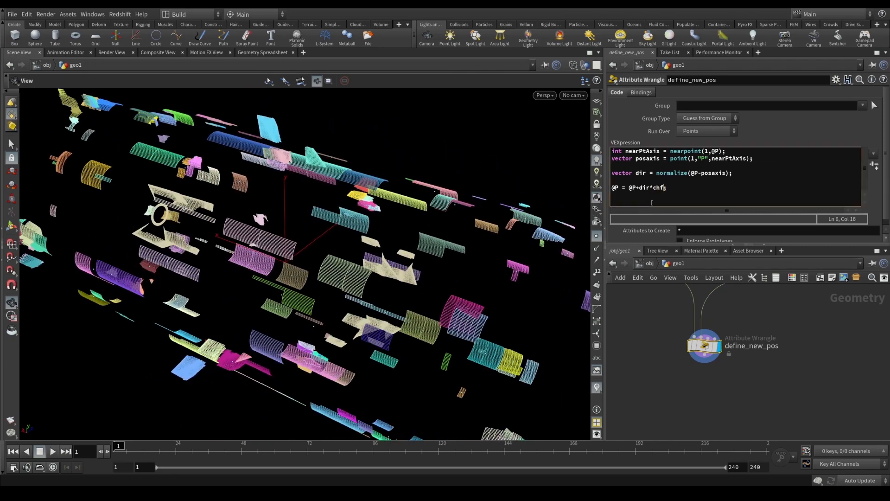
text(offset");)
key(ctrl+s)
click(874, 165)
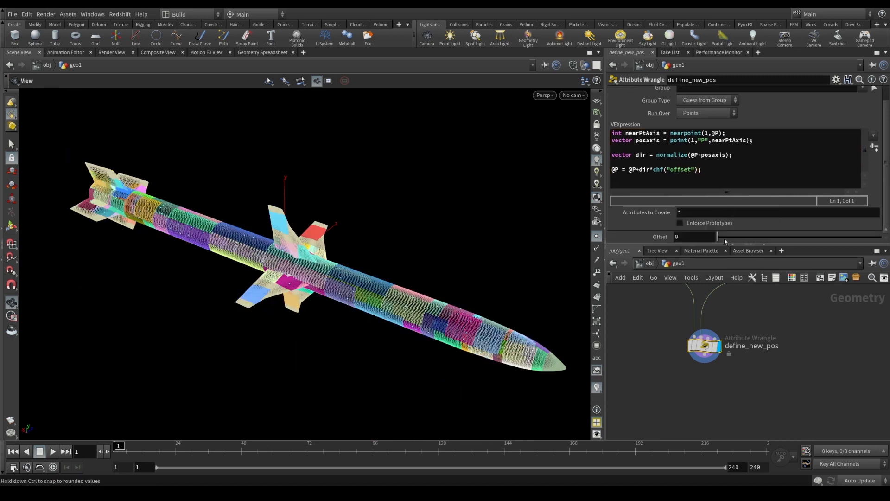
Step: Test the Offset parameter across its range and leave it at 0.45
drag(717, 236, 682, 237)
drag(723, 260, 800, 260)
mouse_move(413, 243)
mouse_down()
mouse_move(357, 279)
mouse_move(417, 250)
mouse_up()
drag(727, 266, 800, 263)
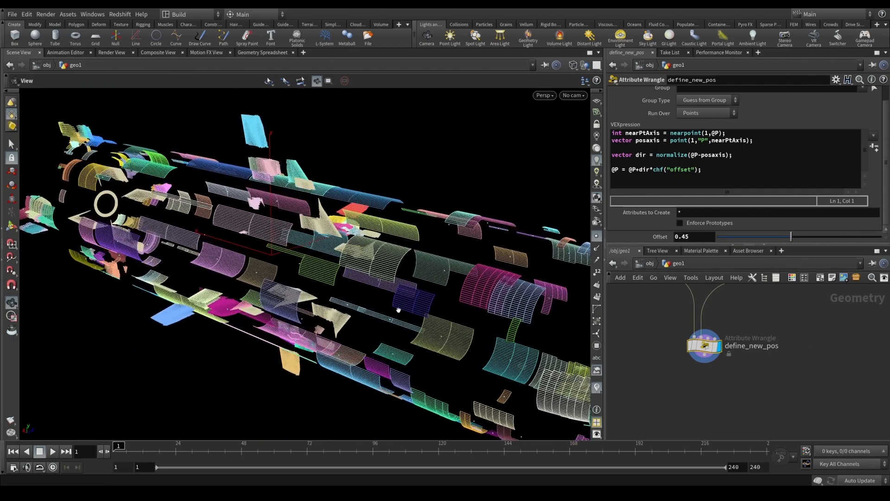
drag(380, 269, 288, 250)
click(765, 154)
key(Return)
key(Return)
text(floa)
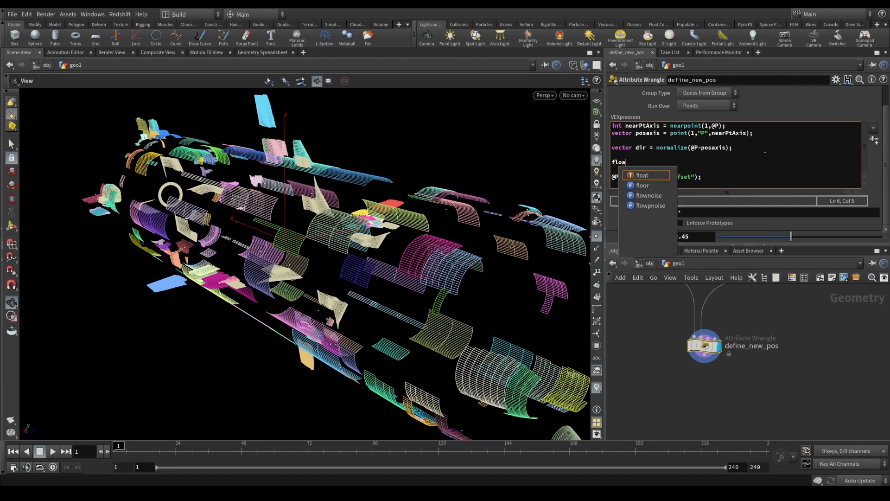
text(t rand )
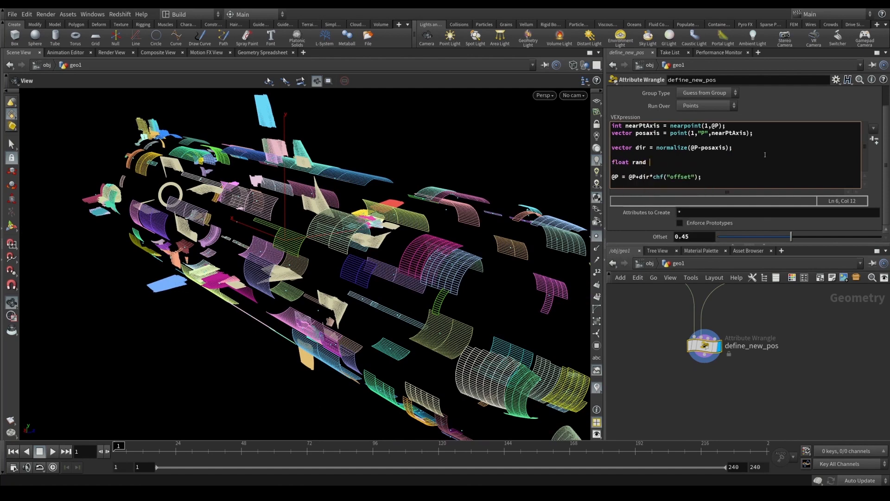
text(= rand(@id);)
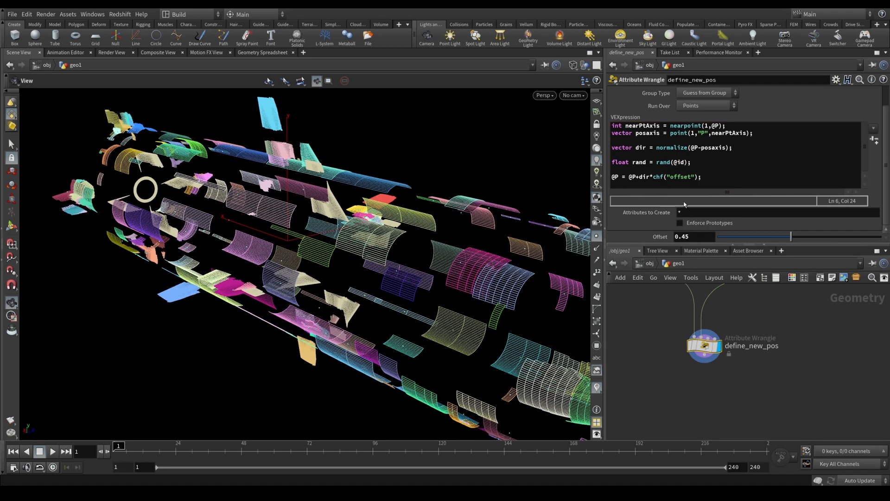
Step: Multiply the offset in the @P line by rand so it reads "@P = @P+dir*chf("offset")*rand;"
click(656, 178)
key(Left)
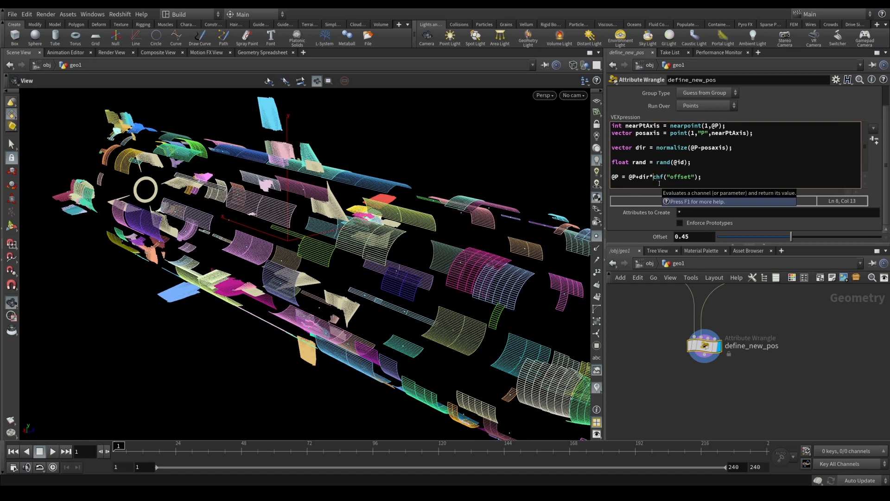
text(*rand)
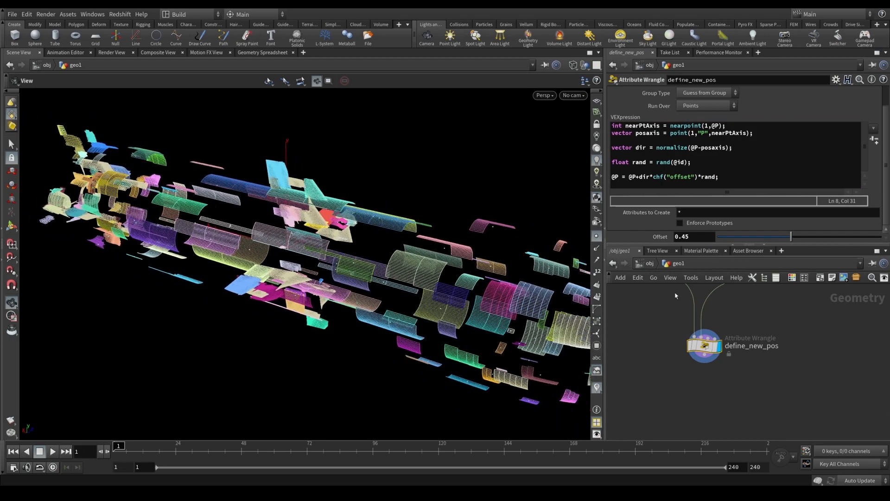
Step: Set the Offset to 0.633 and inspect the randomly spread pieces in the viewport
drag(791, 237, 862, 237)
drag(888, 268, 822, 292)
scroll(418, 279, down, 5)
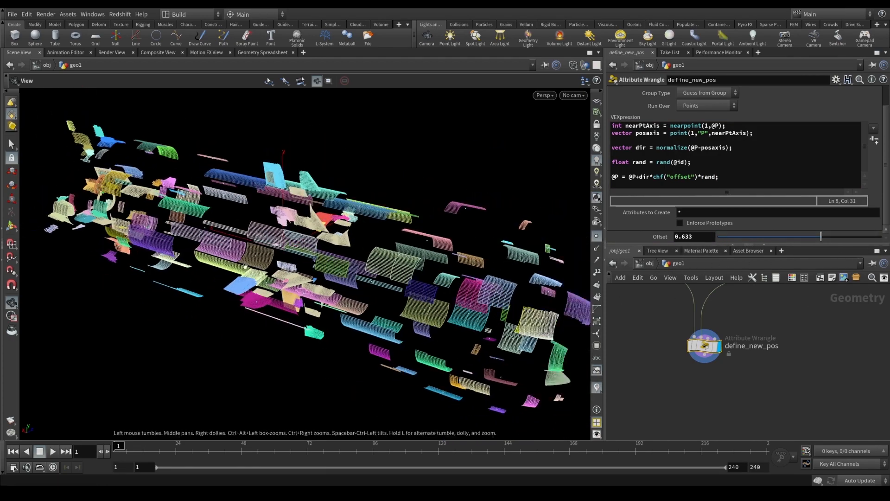
drag(417, 279, 356, 272)
scroll(355, 270, up, 3)
scroll(356, 271, down, 3)
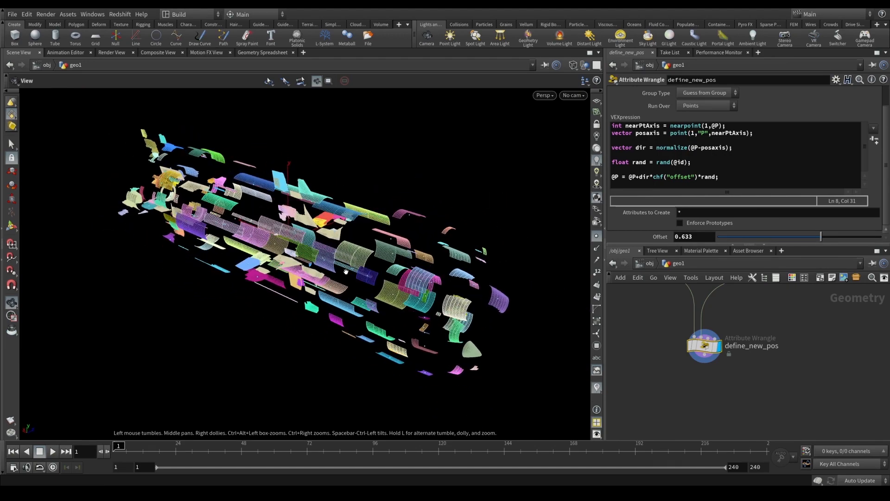
scroll(348, 271, up, 1)
scroll(334, 266, down, 2)
mouse_move(334, 266)
mouse_down()
mouse_move(263, 248)
mouse_move(338, 260)
mouse_up()
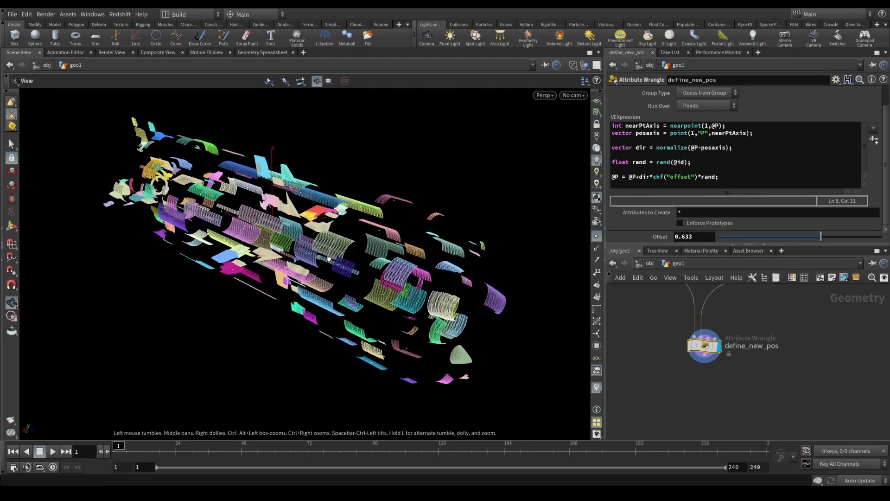
Step: Change the assigned attribute in the last VEX line from @P to the vector attribute v@newP and apply the code
click(613, 179)
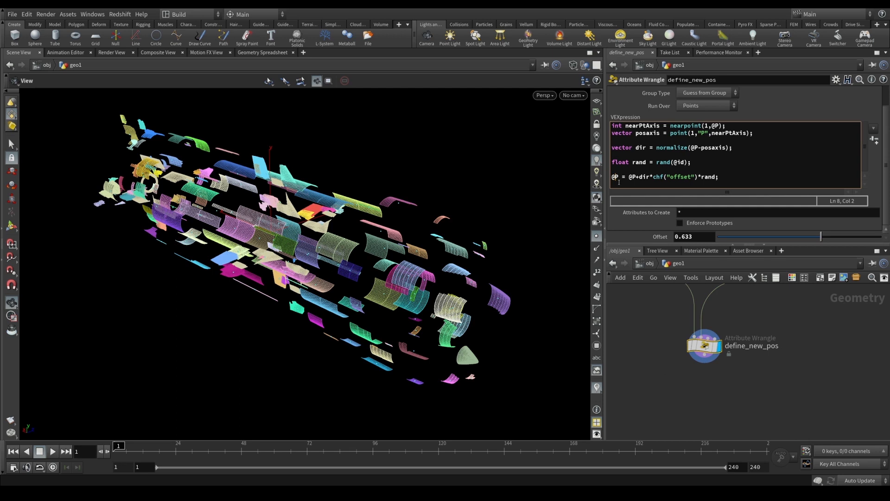
text(new)
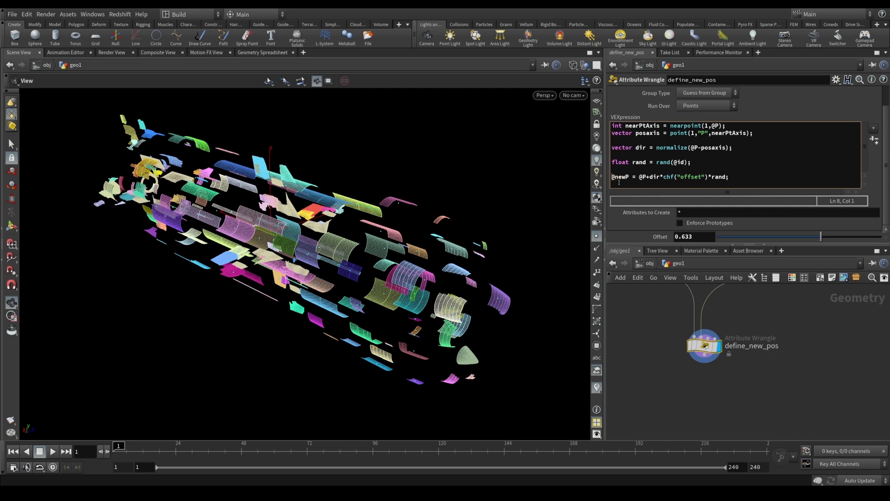
text(v)
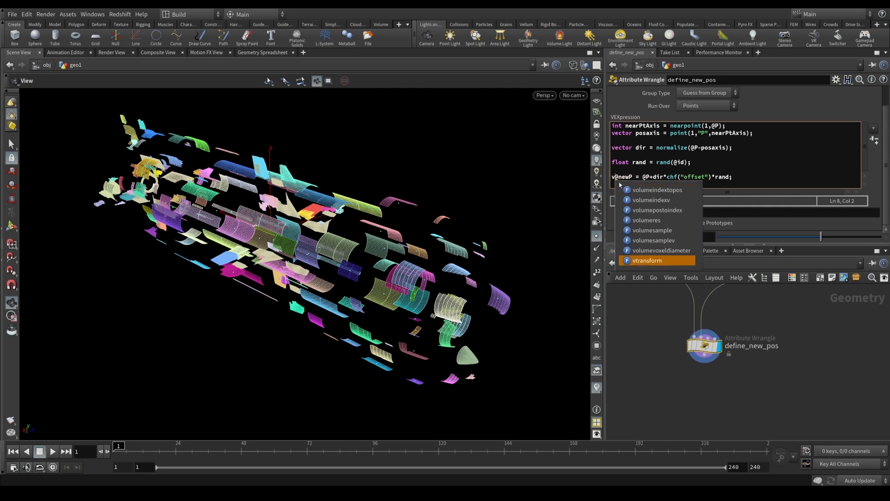
key(Escape)
double_click(625, 178)
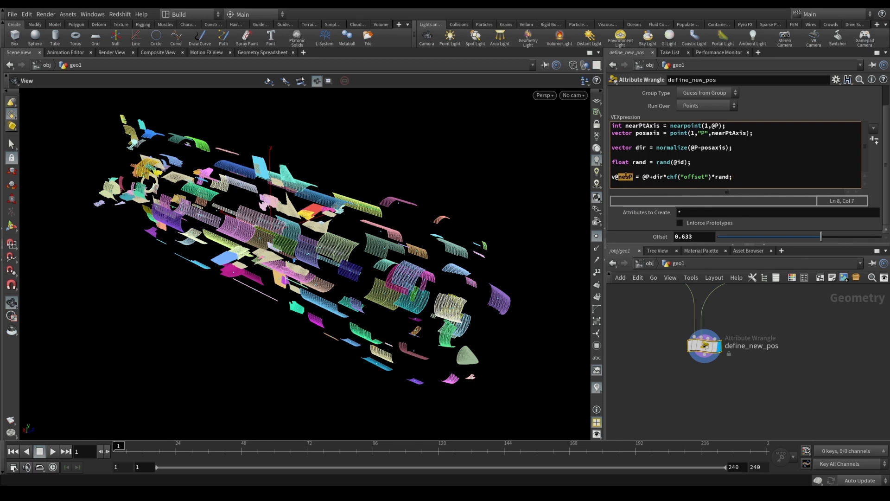
click(742, 177)
key(ctrl+Return)
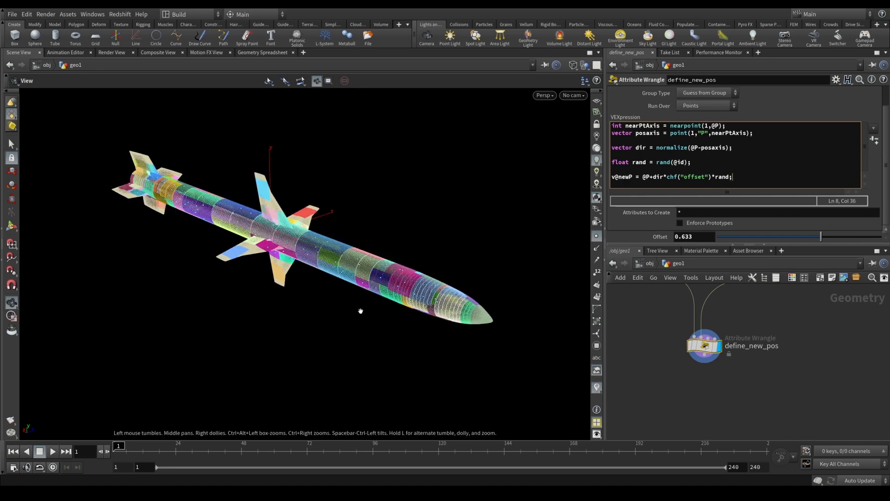
Step: Save the scene and open the node info of define_new_pos to check its point attributes
drag(360, 311, 362, 307)
key(ctrl+s)
middle_click(704, 346)
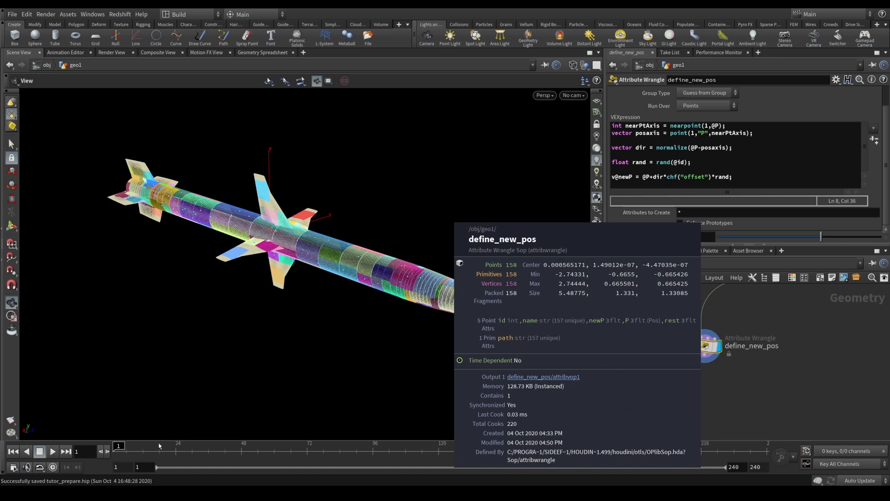
Step: Examine the newP entry among the point attributes in the node info of define_new_pos
click(389, 310)
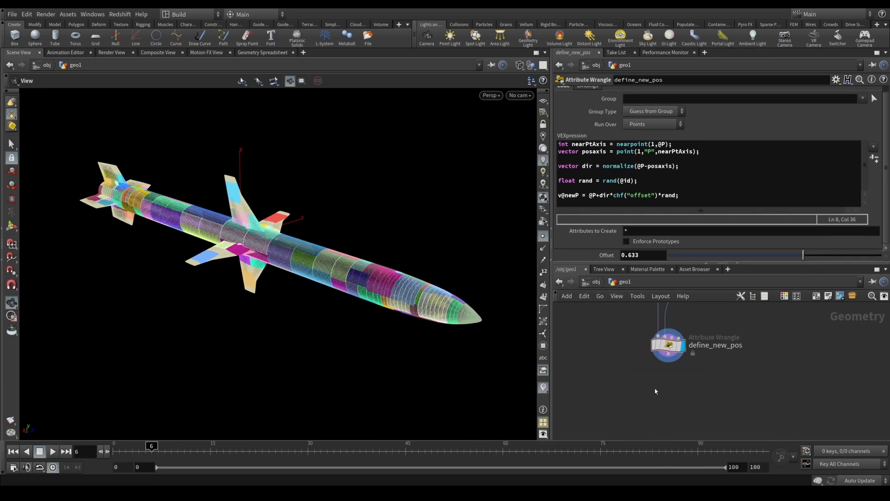
scroll(300, 258, up, 4)
scroll(300, 258, down, 5)
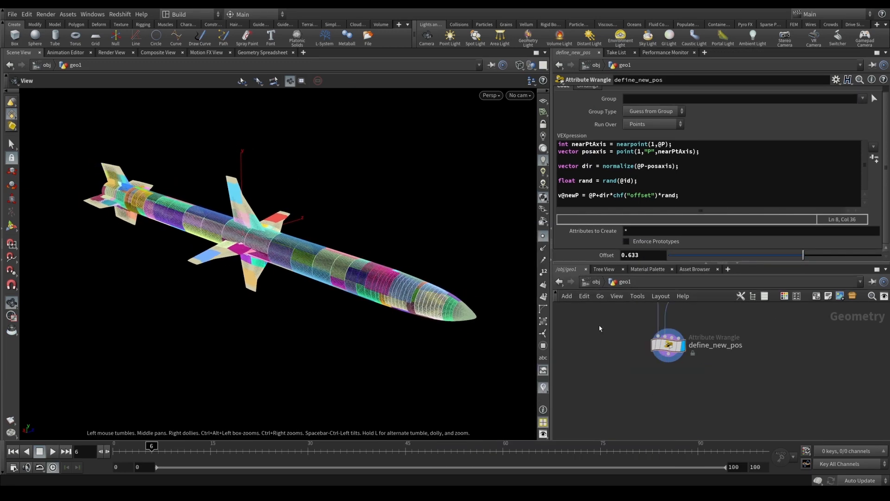
click(642, 345)
middle_click(671, 346)
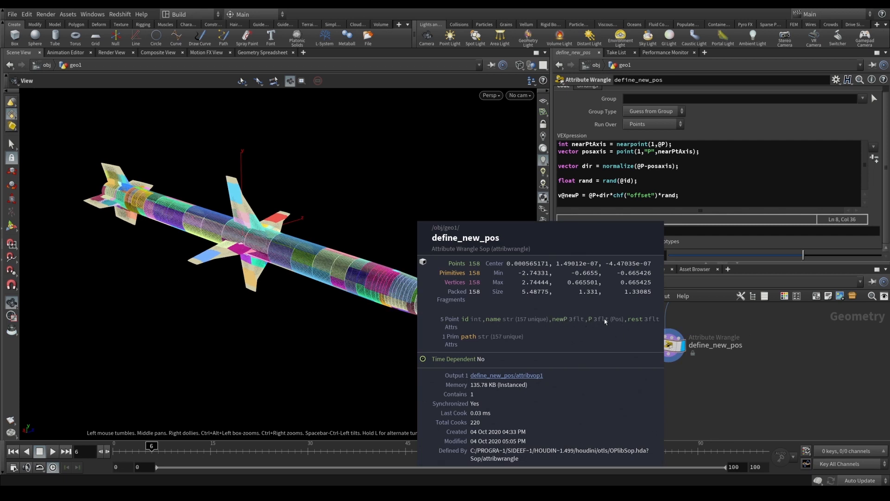
Step: Add a point wrangle directly below define_new_pos in the network
key(Tab)
text(wra)
click(749, 92)
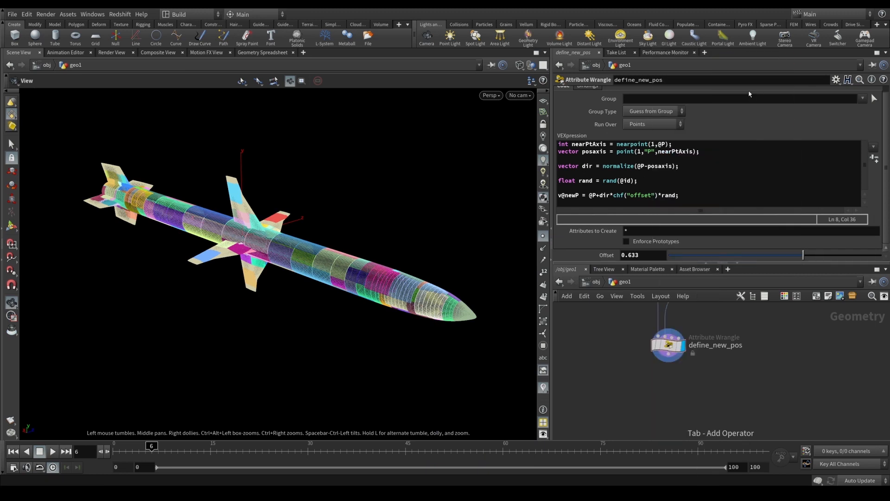
click(682, 392)
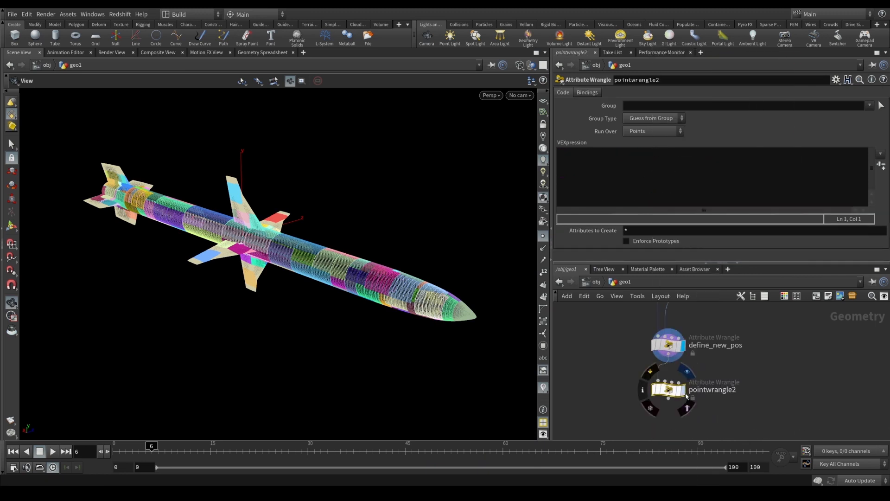
Step: Write "@P = lerp(@P,v@newP,blend);" as the new wrangle's VEX code and save the scene
click(624, 159)
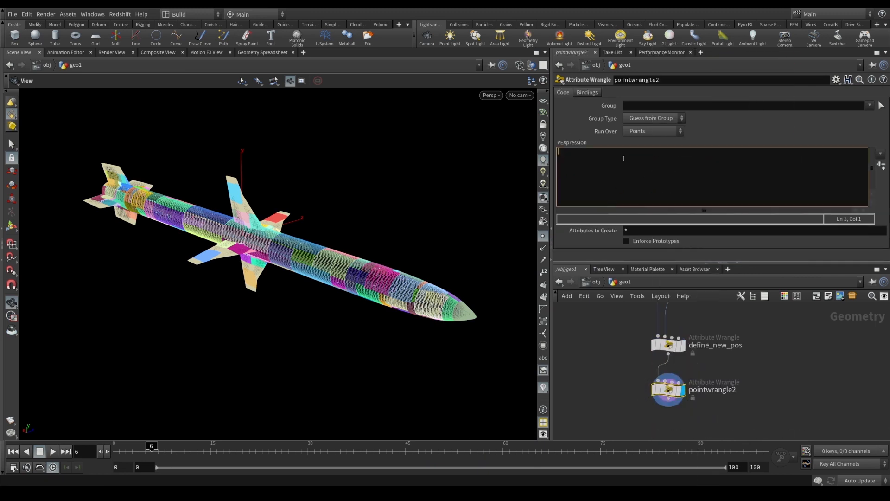
text(@P = lerp(@P,v@newP,blend);)
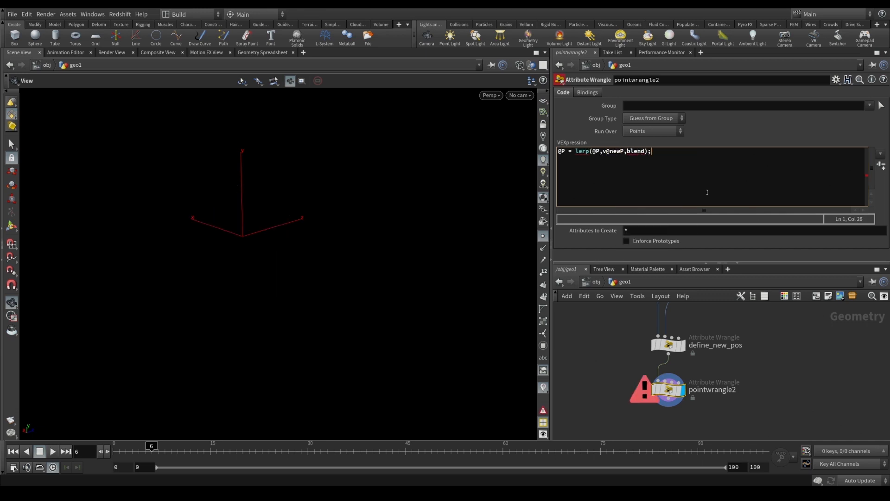
double_click(597, 152)
click(627, 159)
drag(626, 159, 642, 160)
key(ctrl+s)
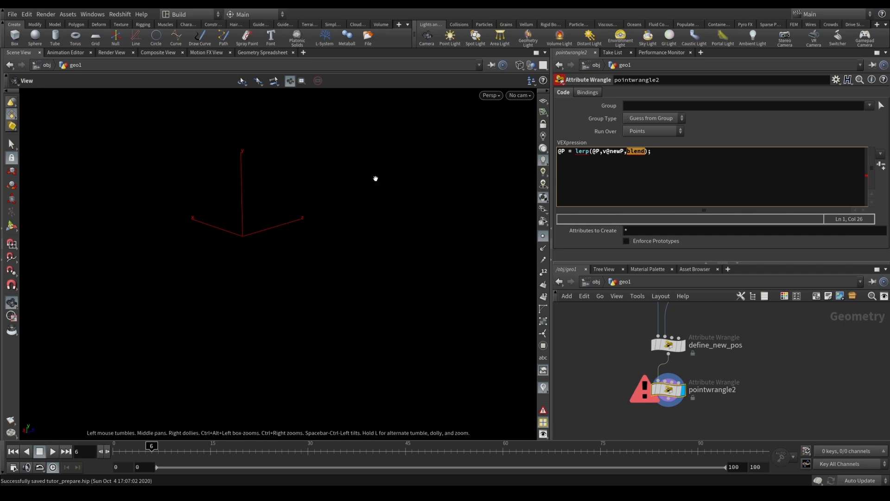
Step: Declare "float blend = 1;" above the lerp line and apply the code to view the exploded missile pieces
click(629, 172)
drag(628, 172, 642, 161)
click(668, 167)
key(Home)
drag(627, 151, 642, 152)
key(Home)
key(Return)
key(Return)
text(f)
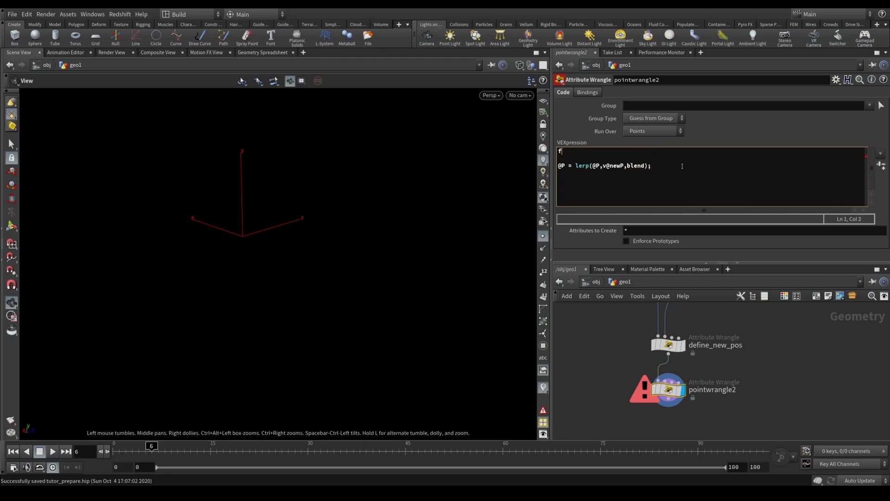
text(loat blend = 1;)
key(ctrl+Return)
drag(394, 316, 385, 278)
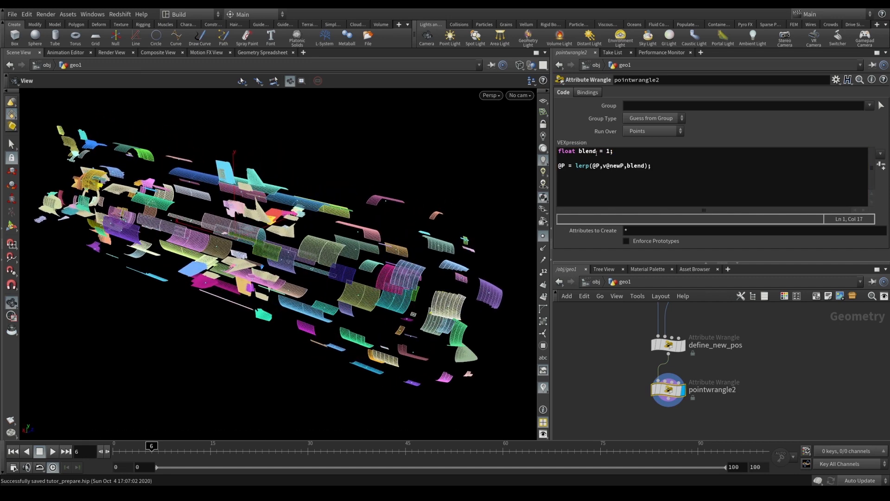
Step: Set blend to 0 in the VEX code, apply it and view the missile
click(606, 151)
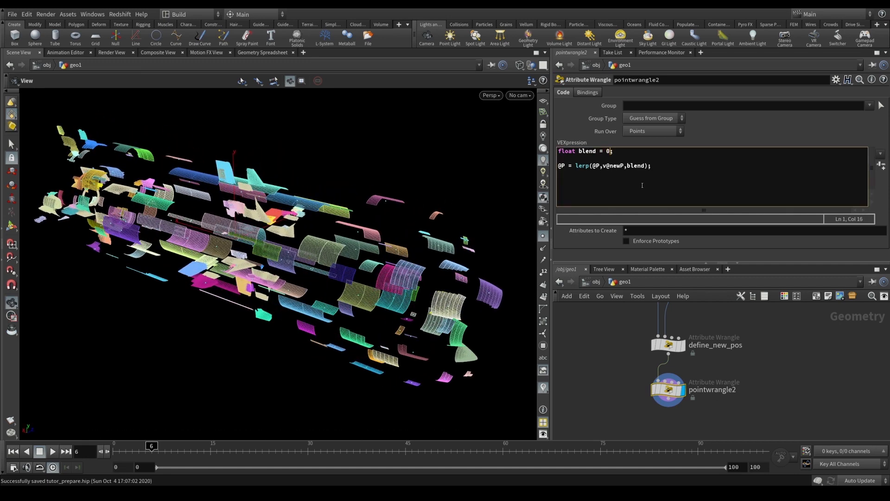
text(0)
key(ctrl+Return)
drag(251, 241, 265, 237)
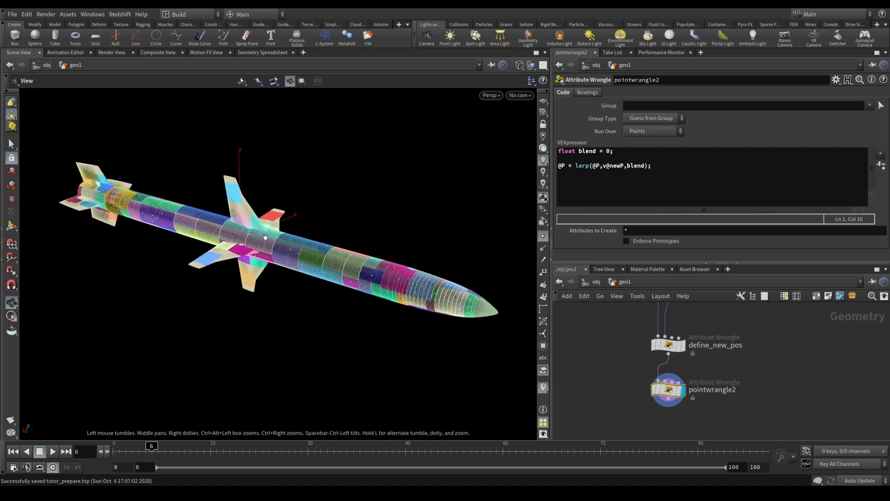
click(606, 152)
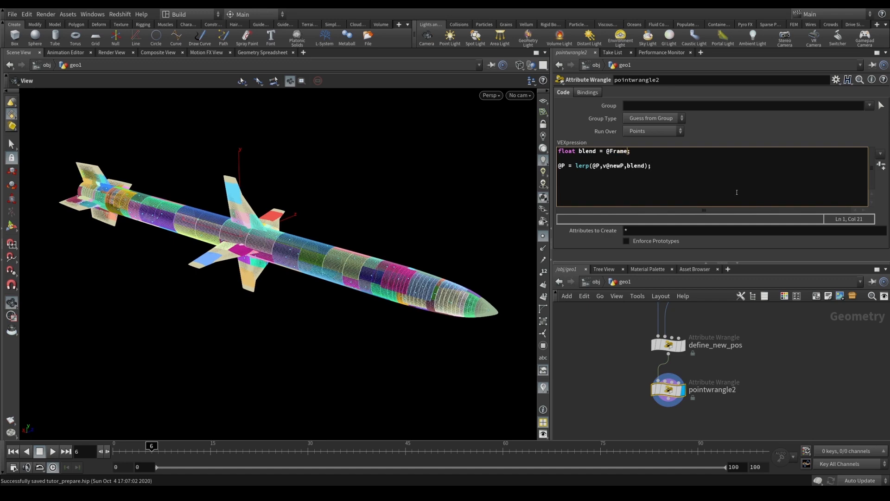
key(ctrl+Return)
drag(151, 446, 47, 457)
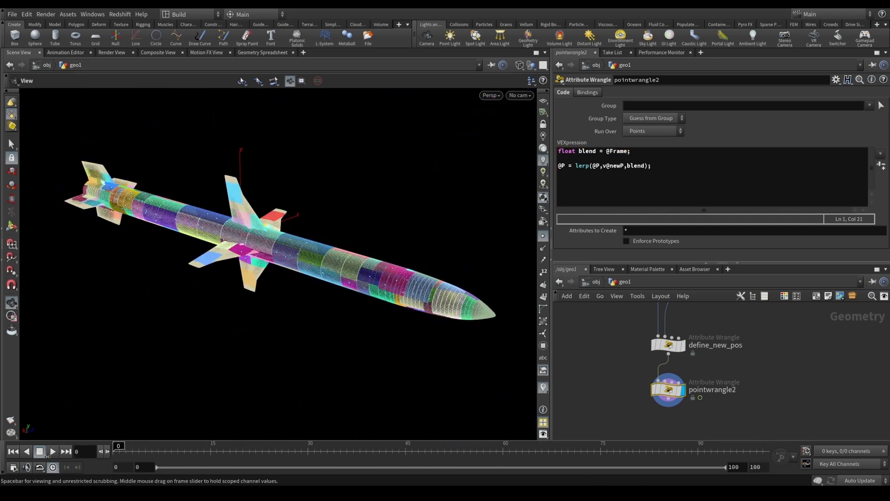
drag(444, 236, 414, 233)
click(608, 152)
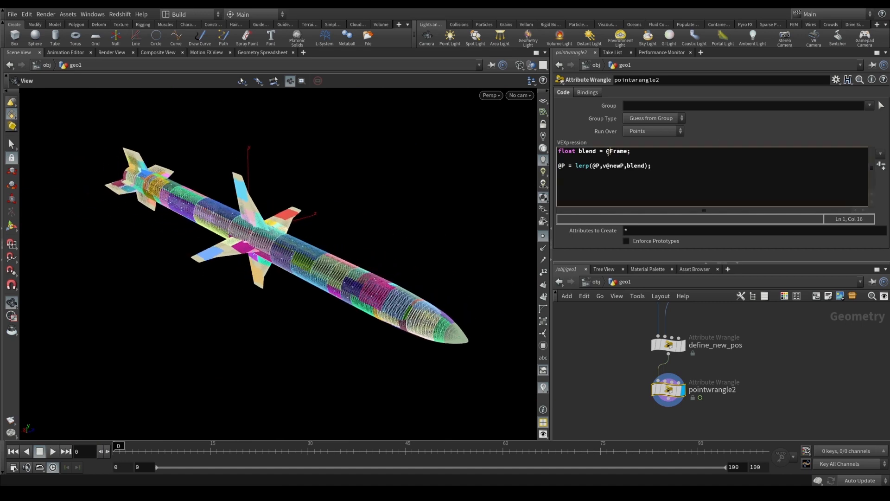
text(fit()
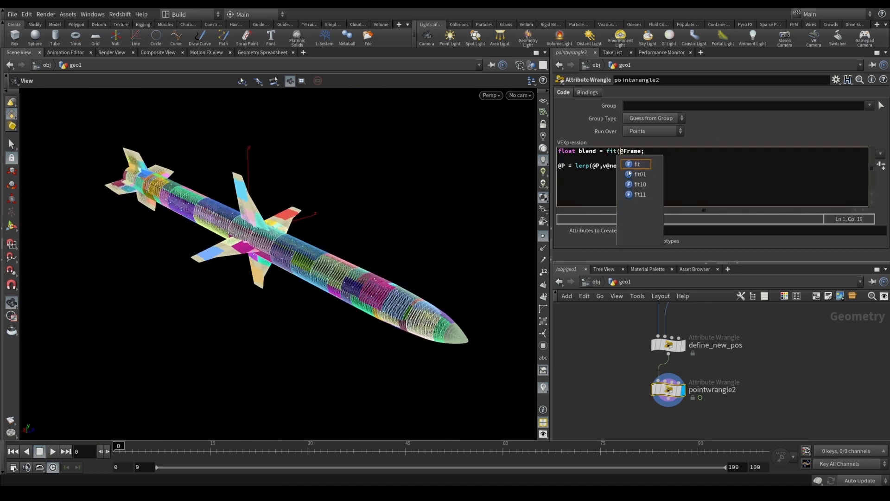
key(End)
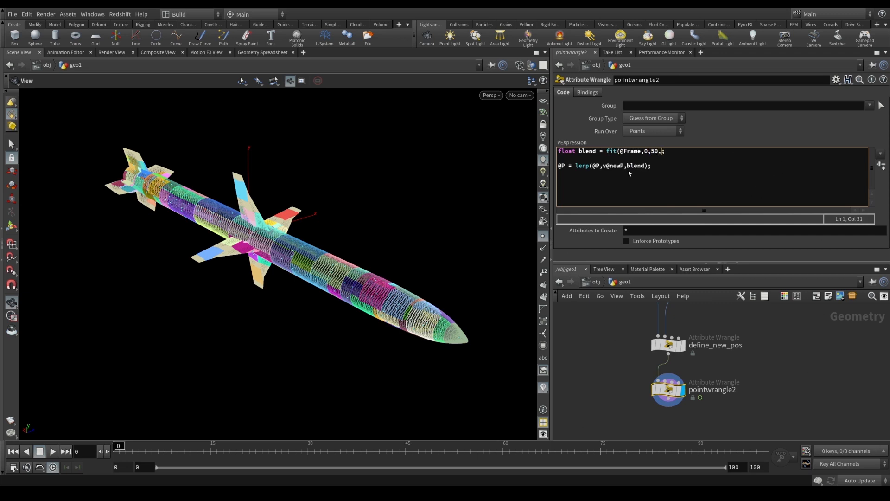
text())
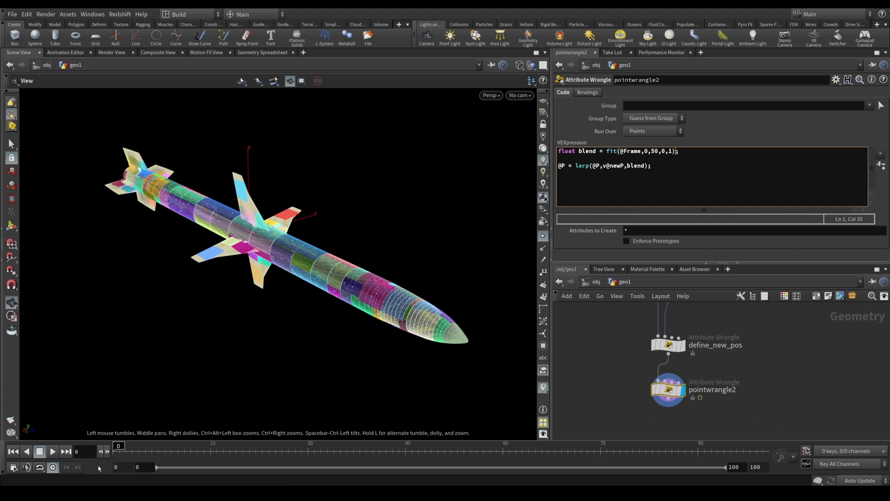
click(113, 453)
Step: Review the fit output range and scrub the timeline to inspect the missile's explosion animation, returning to the start
double_click(661, 151)
double_click(670, 152)
click(121, 450)
drag(138, 450, 493, 441)
drag(306, 306, 352, 283)
drag(160, 447, 120, 449)
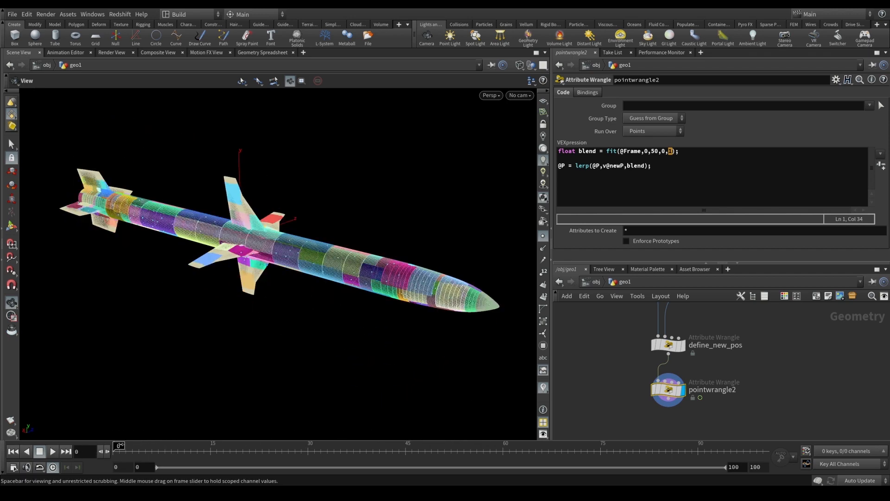
click(691, 154)
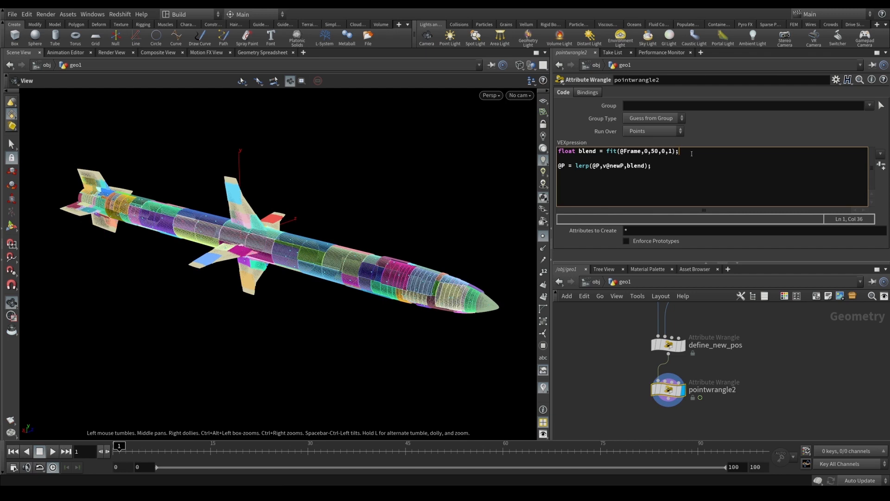
key(Down)
key(Down)
click(607, 151)
key(ctrl+s)
text(chramp()
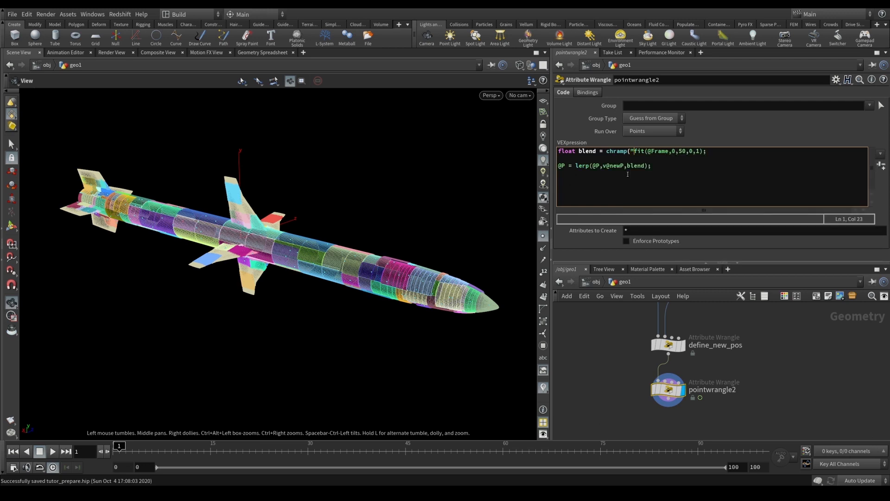
text("aniam)
key(BackSpace)
key(BackSpace)
text(maiton)
key(BackSpace)
key(BackSpace)
key(BackSpace)
key(BackSpace)
text(tion",)
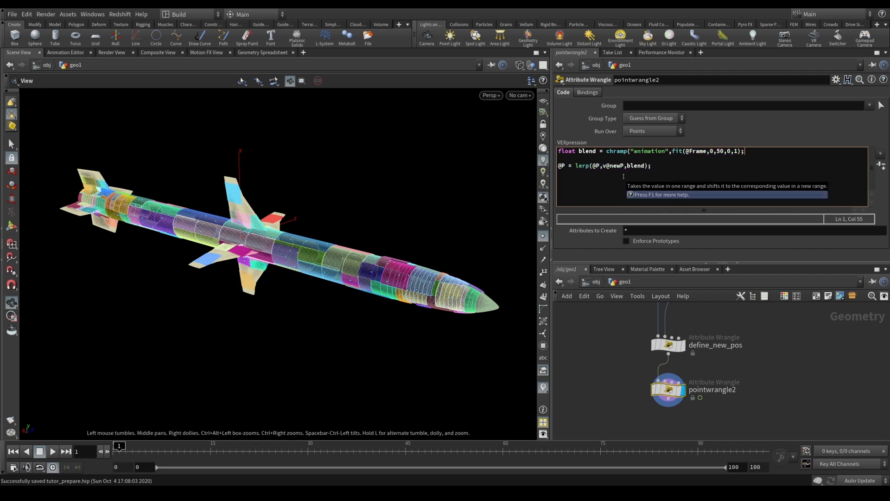
key(End)
key(Left)
text())
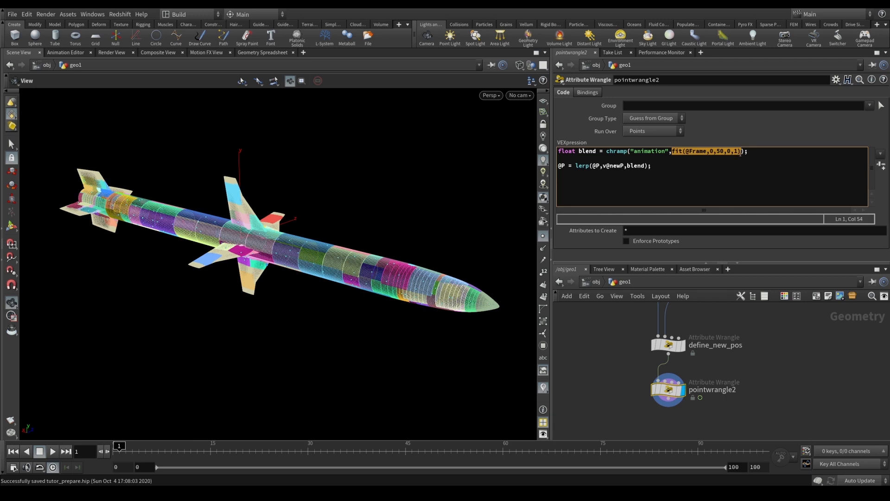
Step: Create the Animation ramp parameter from the wrangle code and expand its curve editor
click(881, 165)
scroll(625, 239, down, 3)
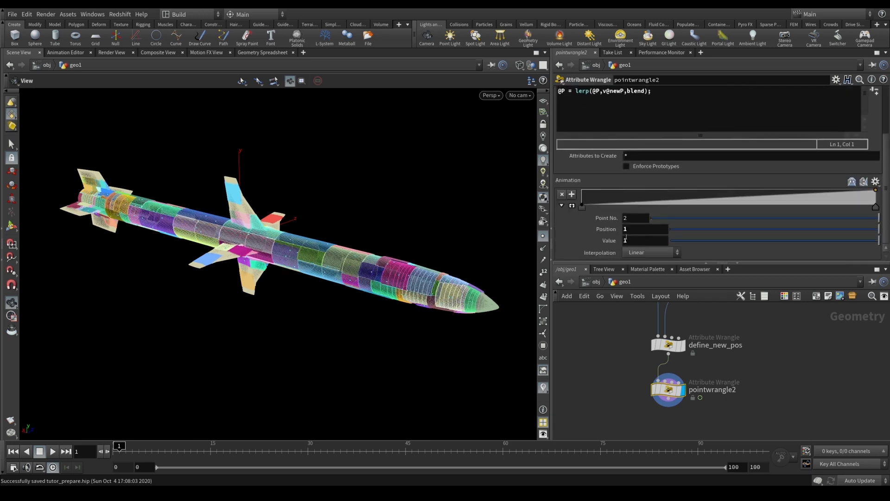
click(562, 205)
Step: Set the interpolation of the Animation ramp's first and last points to B-Spline
click(582, 205)
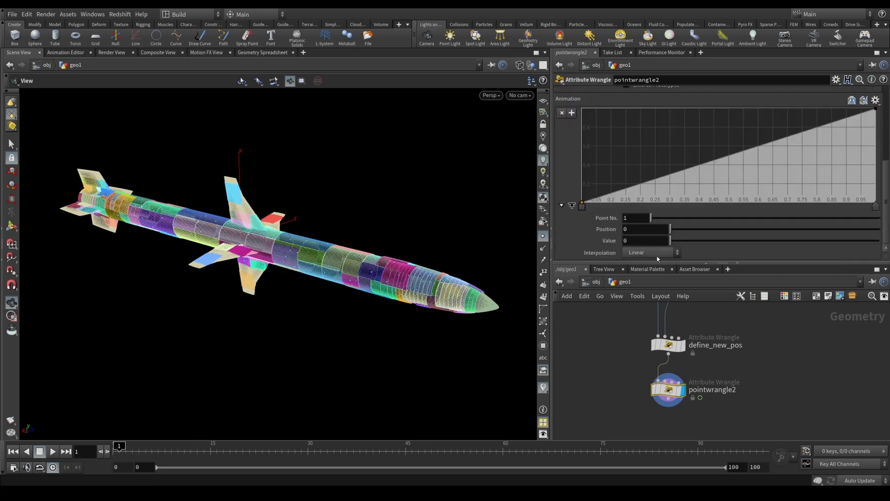
click(658, 252)
click(674, 307)
click(875, 206)
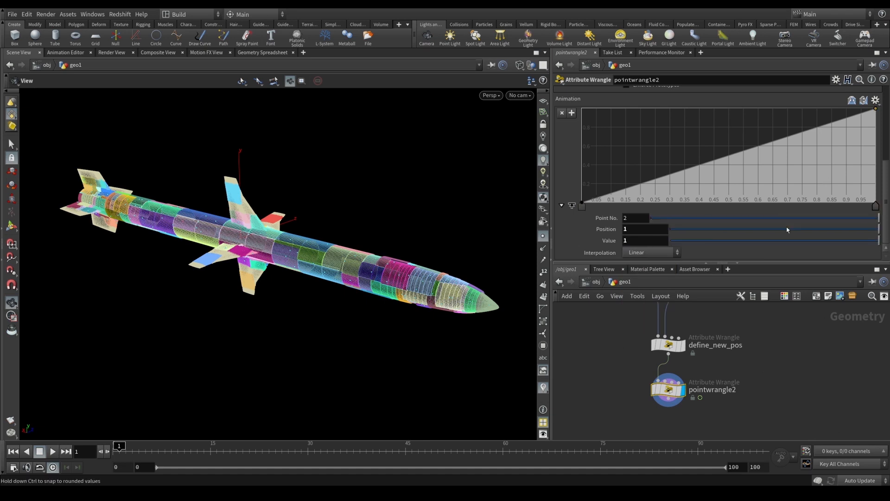
click(654, 253)
click(659, 308)
Step: Shape the ramp into an S-curve with points at about position 0.31, value 0.015 and position 0.72, value 1, and play the animation
drag(645, 195, 659, 196)
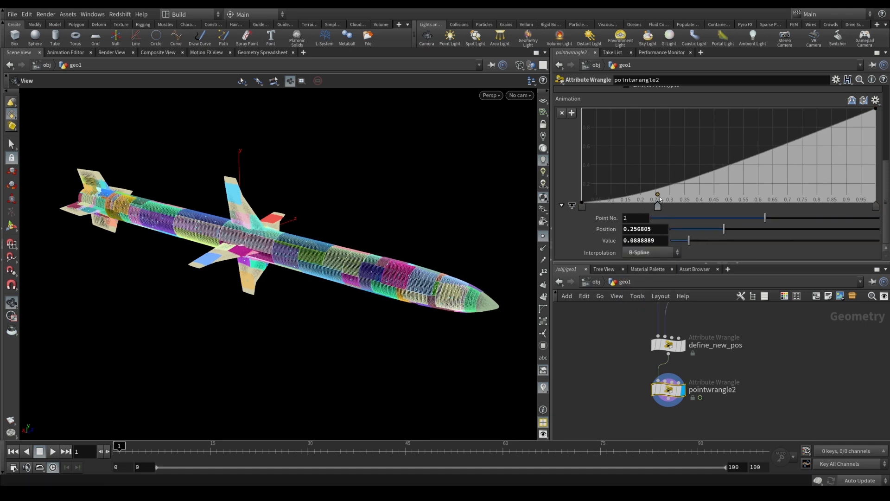
drag(789, 142, 793, 108)
scroll(792, 130, up, 1)
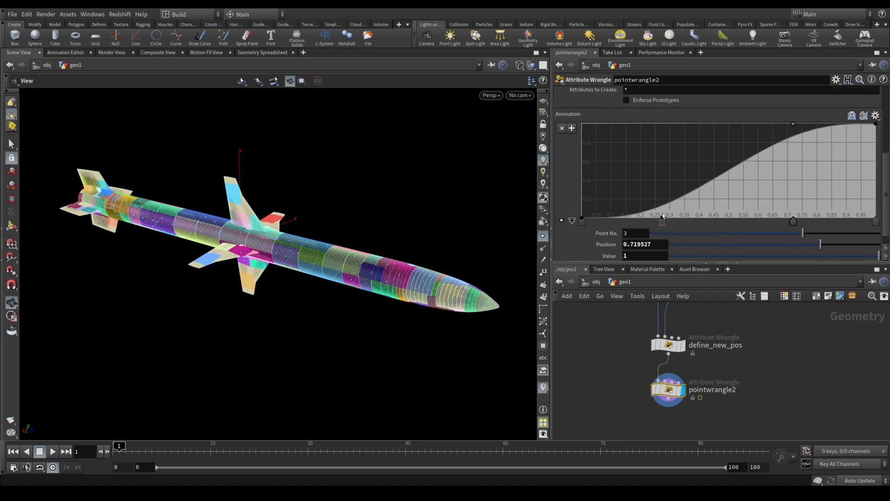
drag(662, 216, 674, 216)
key(Up)
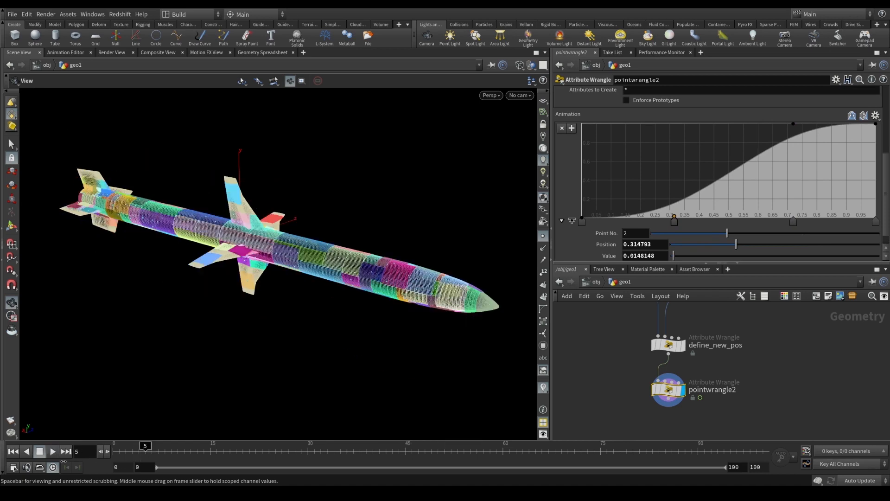
key(ctrl+Up)
Step: Try a wavy Animation ramp by adding several alternating high and low points, and play the animation
drag(727, 179, 741, 201)
drag(765, 157, 805, 188)
drag(837, 161, 829, 130)
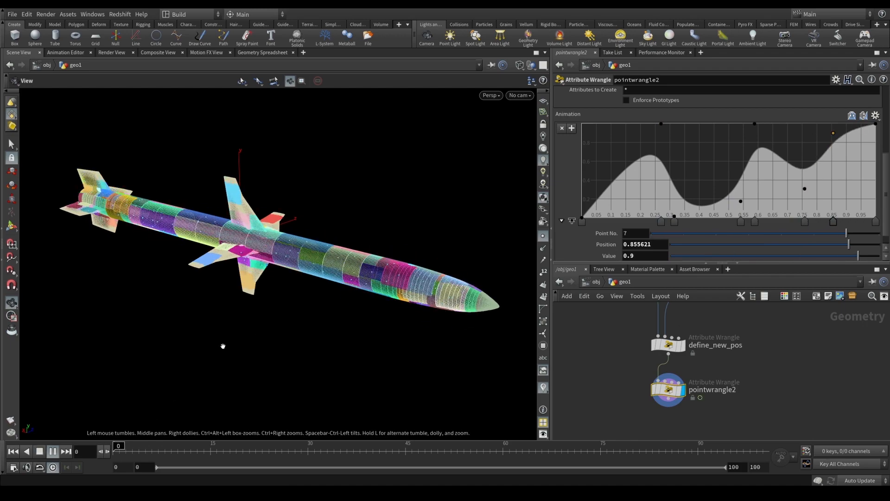
key(Up)
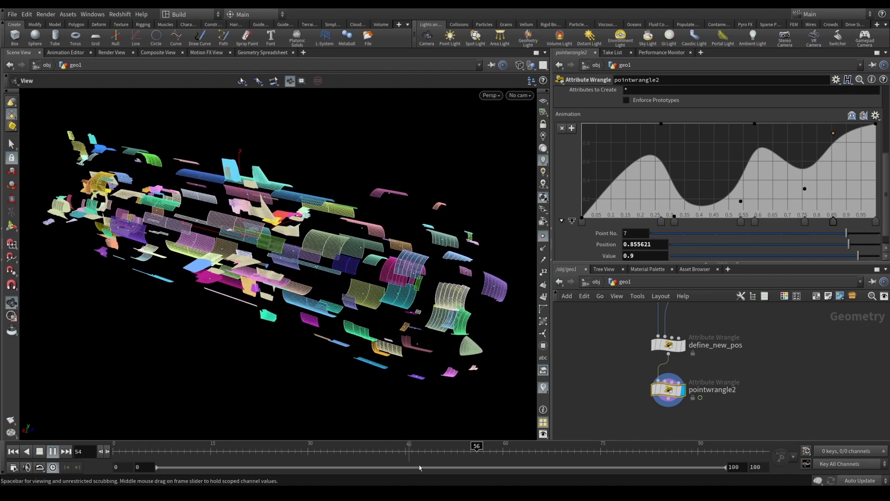
key(ctrl+Up)
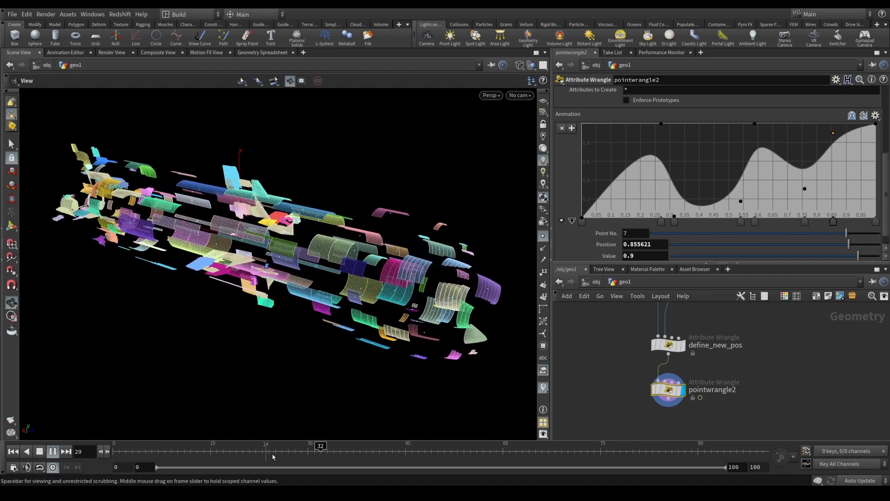
drag(273, 453, 477, 451)
key(ctrl+Up)
Step: Undo the extra ramp points to restore the S-curve
key(ctrl+z)
key(ctrl+z)
key(ctrl+z)
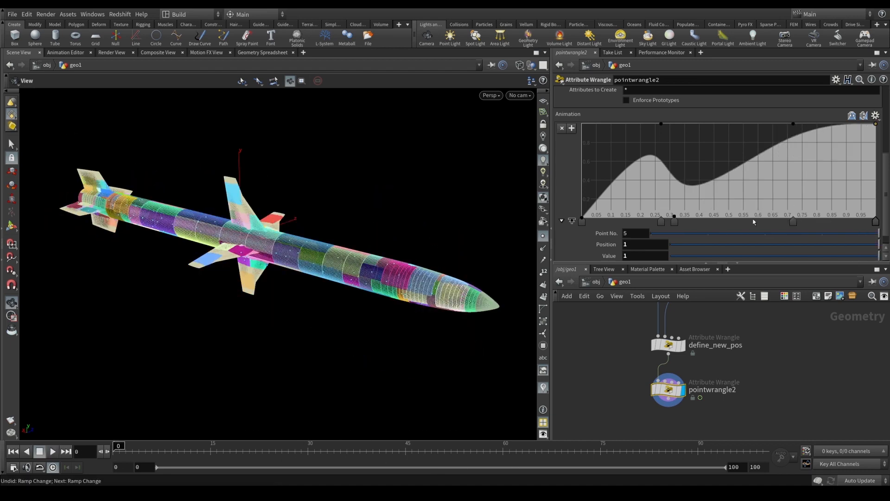
drag(94, 291, 270, 348)
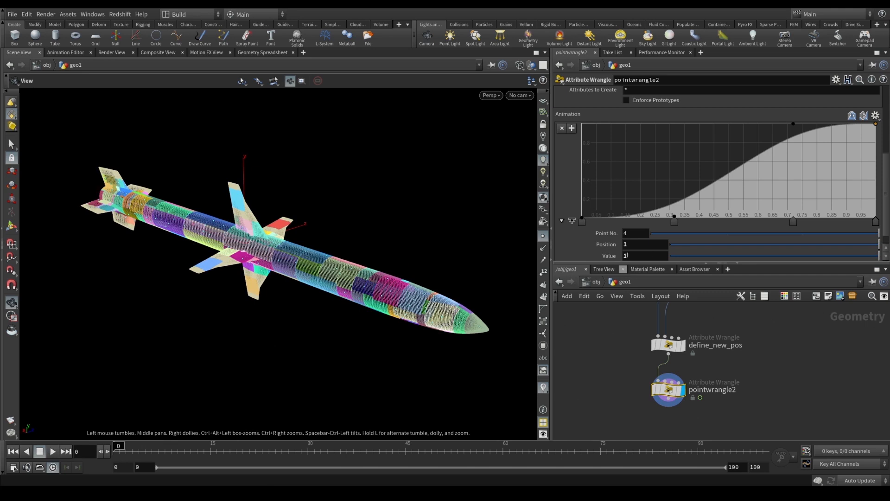
scroll(572, 205, up, 5)
click(764, 139)
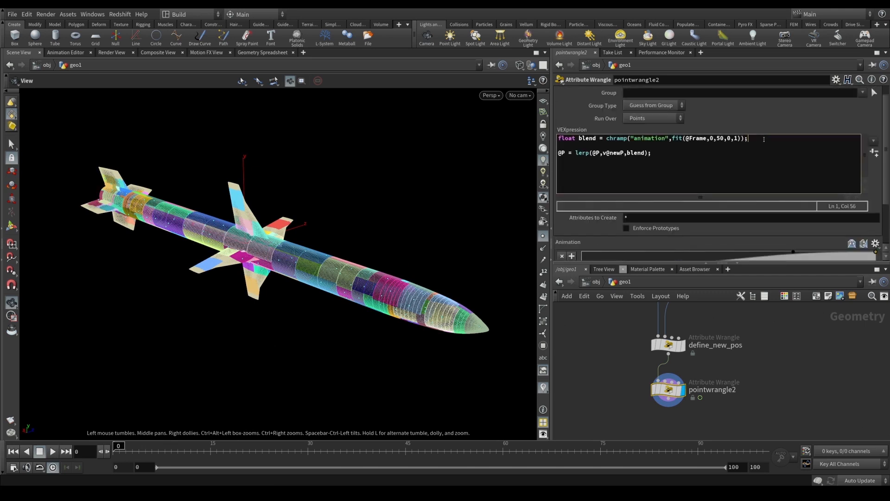
key(Home)
key(Return)
key(Return)
key(Return)
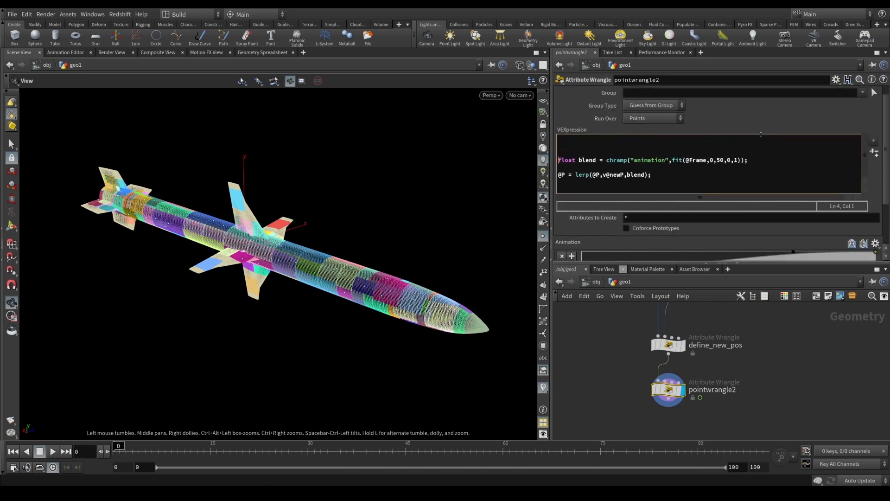
text(float rand =)
text( rand(2)
text(@id))
text())
text(*chf(")
key(ctrl+s)
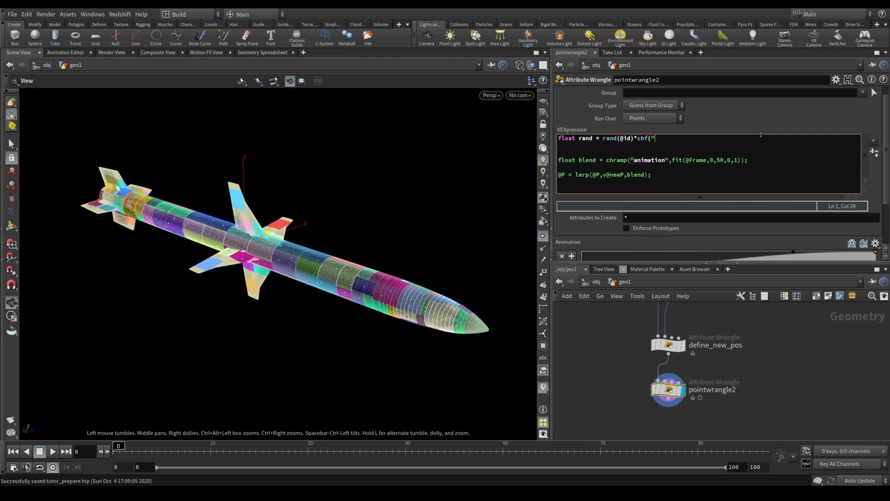
text(spread");)
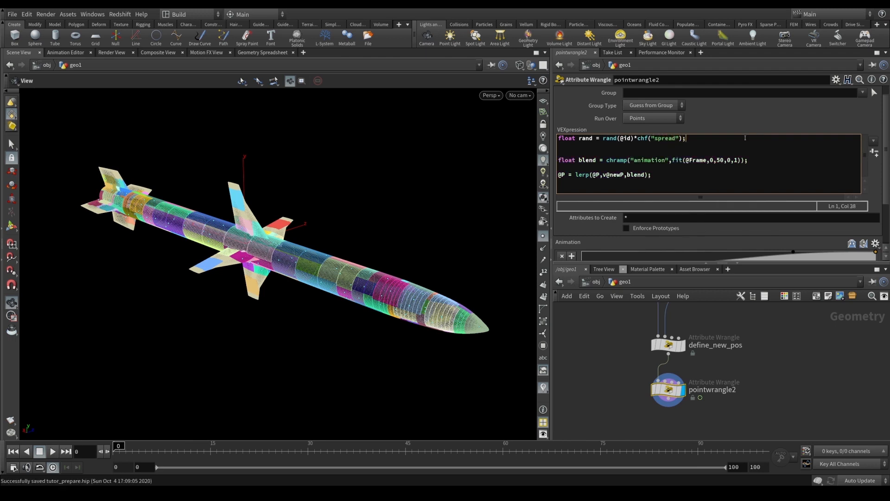
Step: Create the Spread parameter from the wrangle code and set it to 10
click(873, 156)
scroll(604, 222, down, 2)
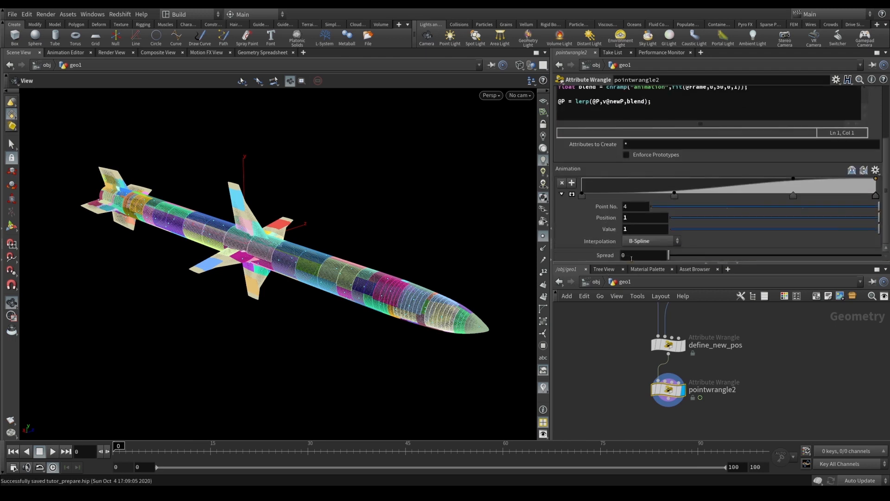
scroll(573, 205, up, 2)
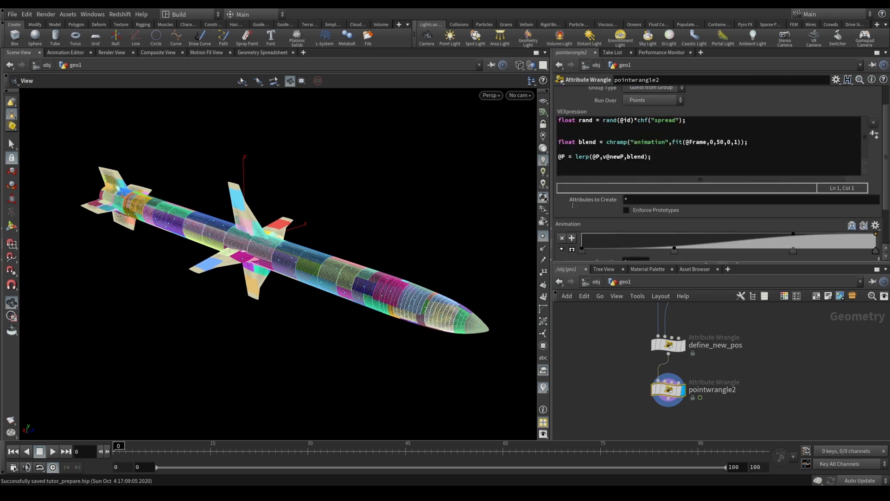
scroll(573, 205, up, 1)
click(691, 153)
scroll(612, 210, down, 2)
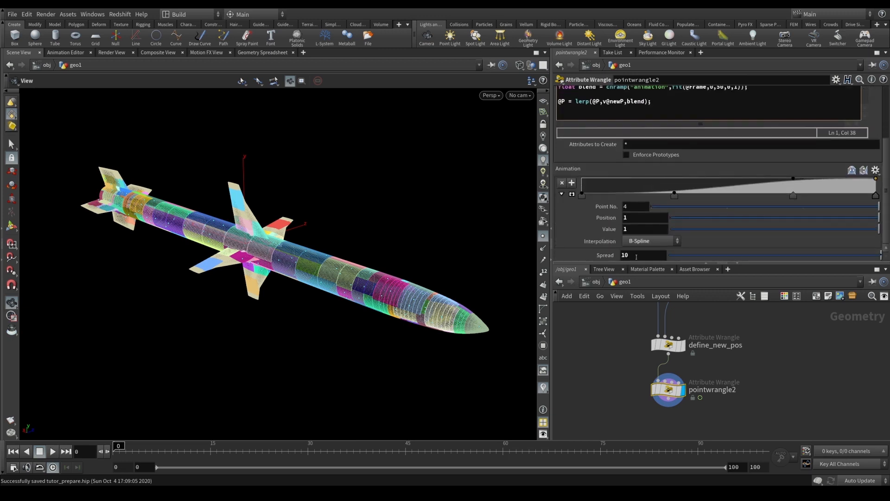
scroll(612, 210, up, 2)
drag(269, 244, 283, 243)
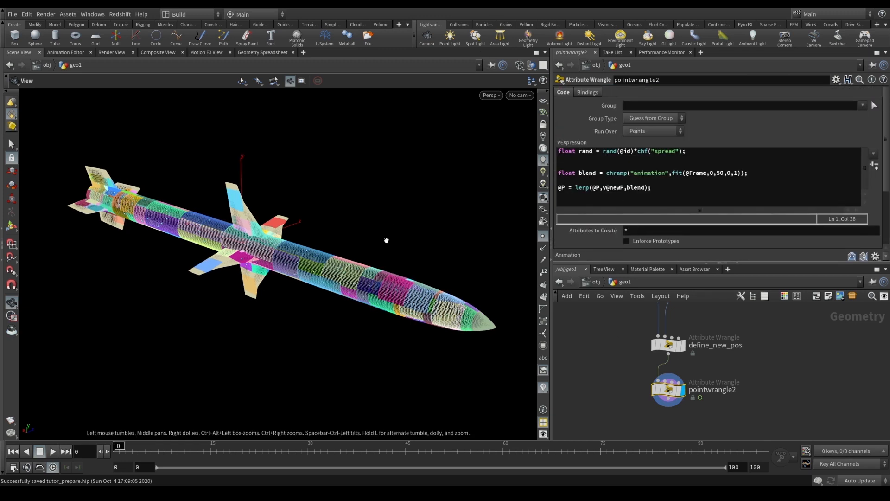
Step: Add the line int start = chi("Frame_start"); below the rand line in the VEXpression
click(704, 153)
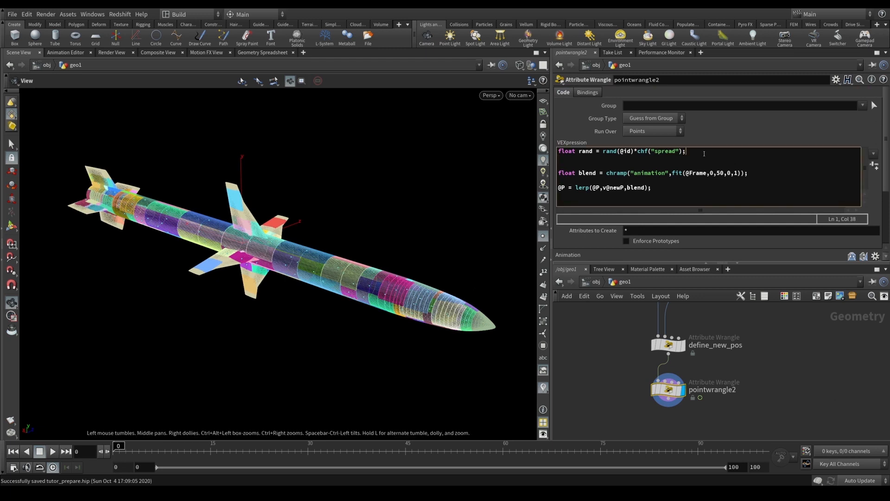
key(Return)
text(int start )
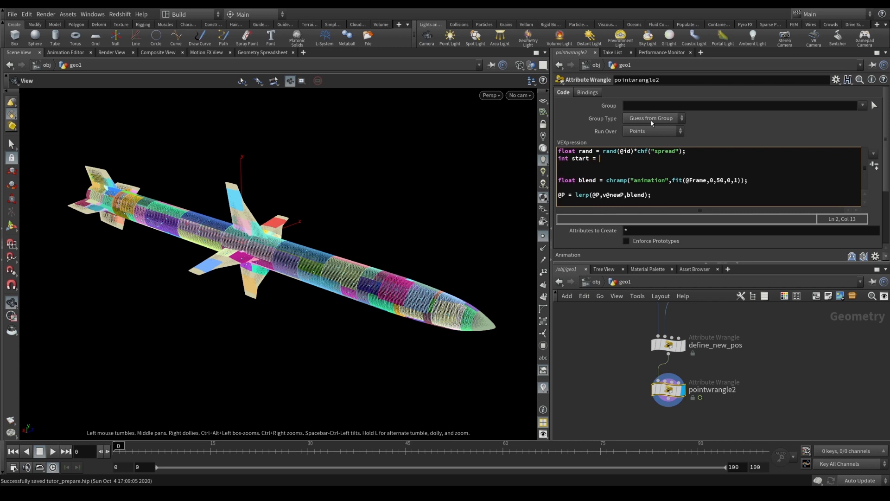
text(= ch)
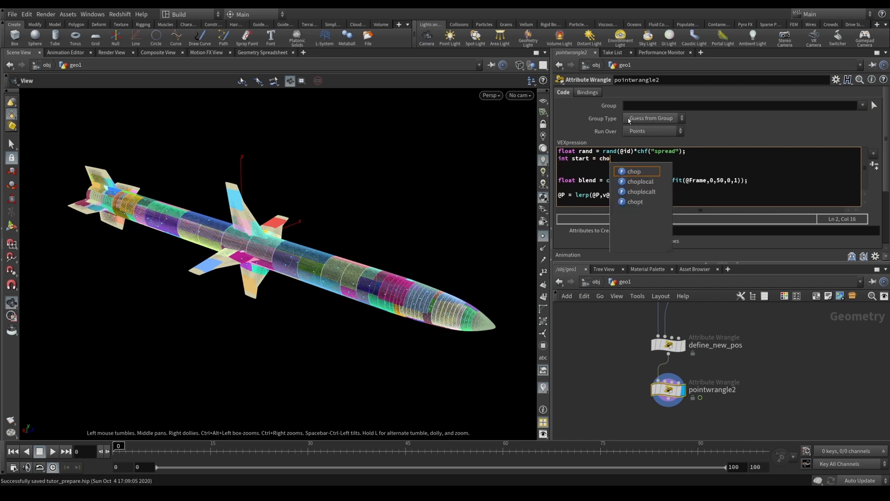
text(i()
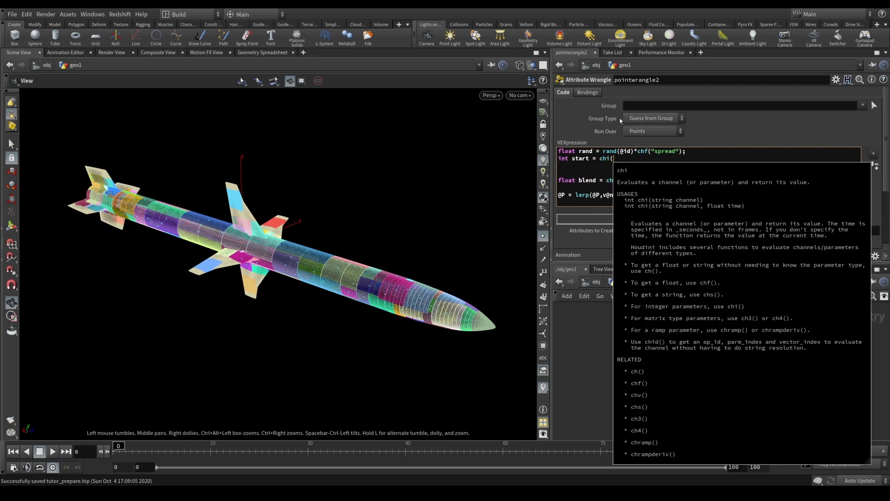
text("Frame_)
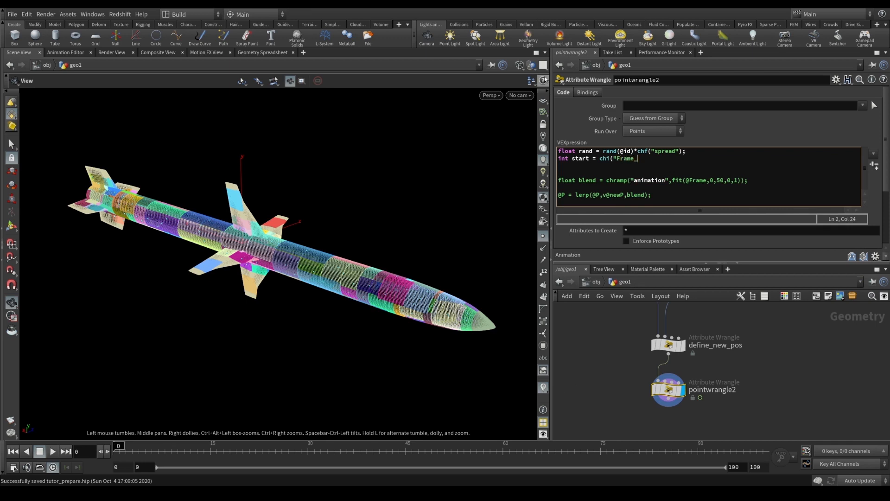
text(start");)
key(Return)
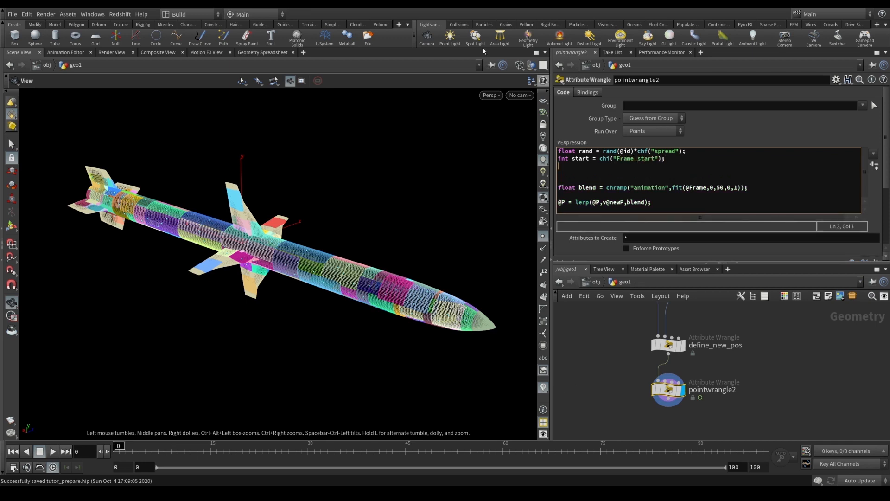
Step: Add the line int length = chi("Length"); below the start line
text(int length)
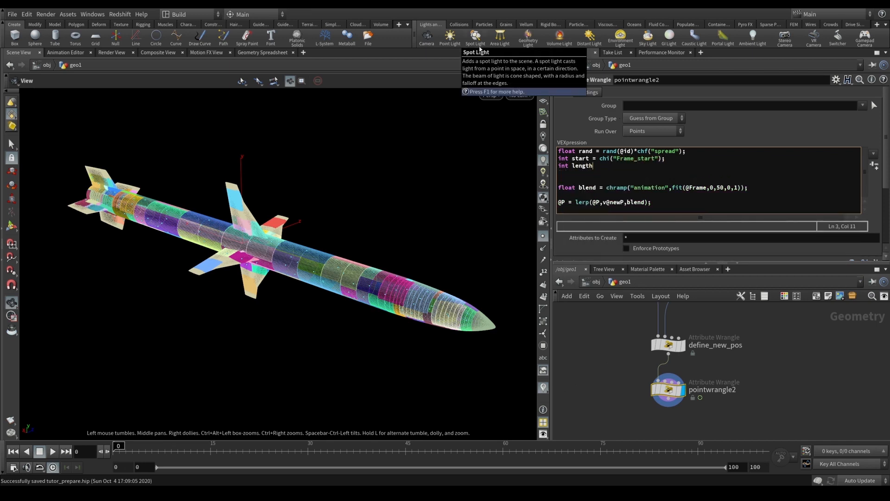
text( = cho)
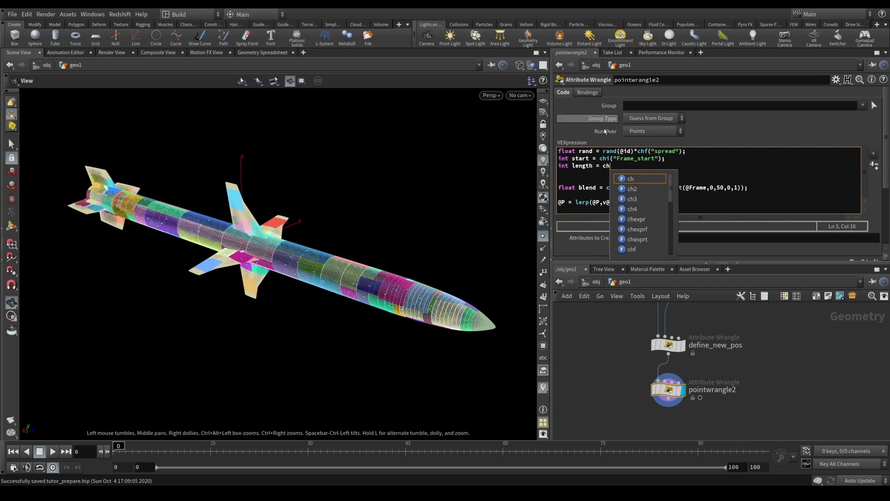
click(618, 166)
text(i)
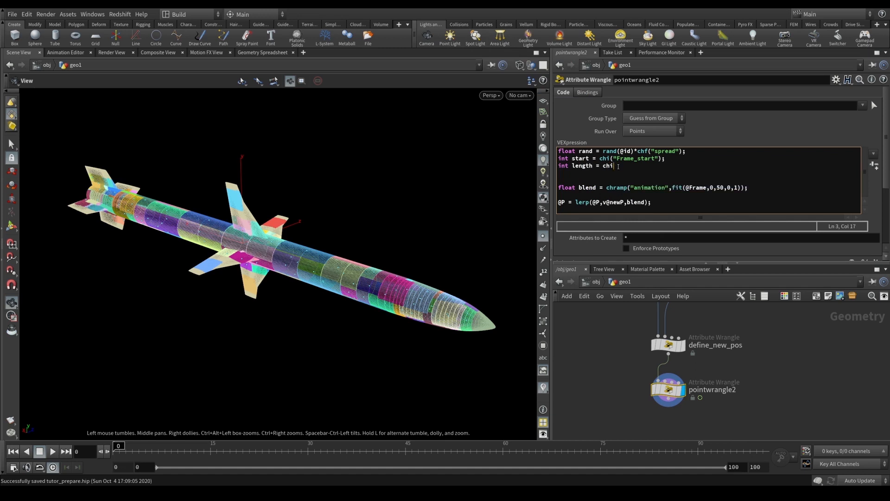
text((":en)
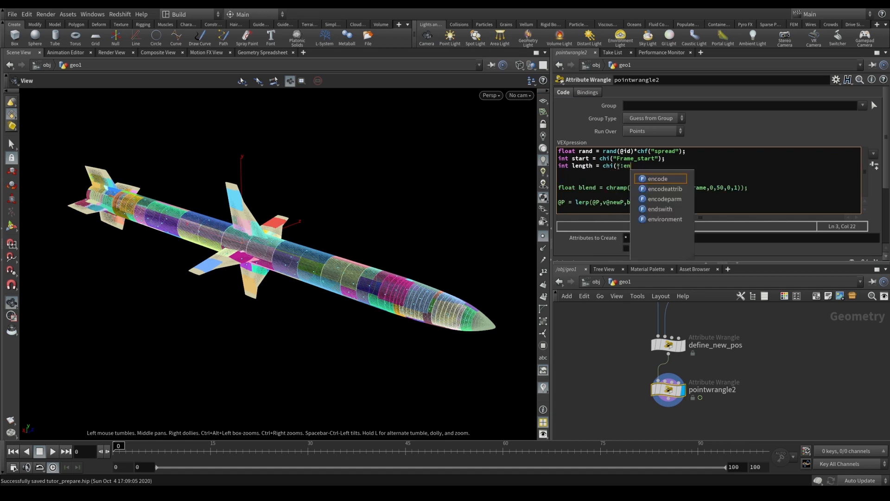
key(BackSpace)
key(BackSpace)
text(en)
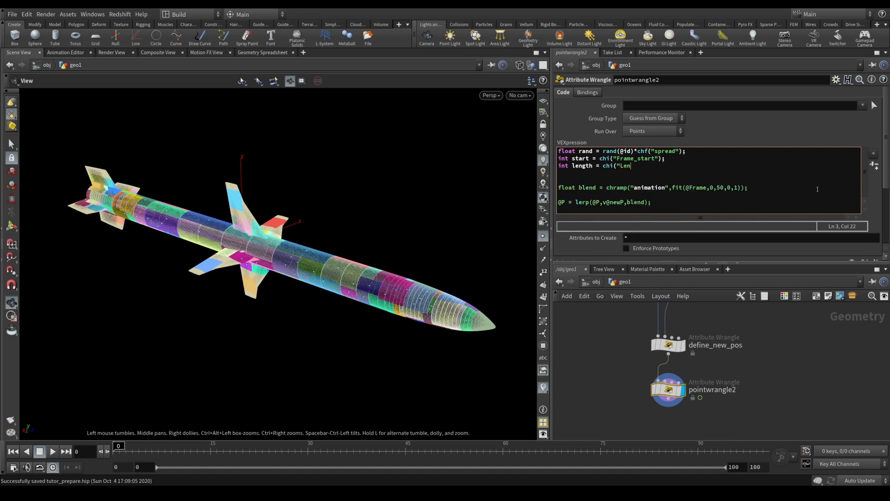
text(gth")
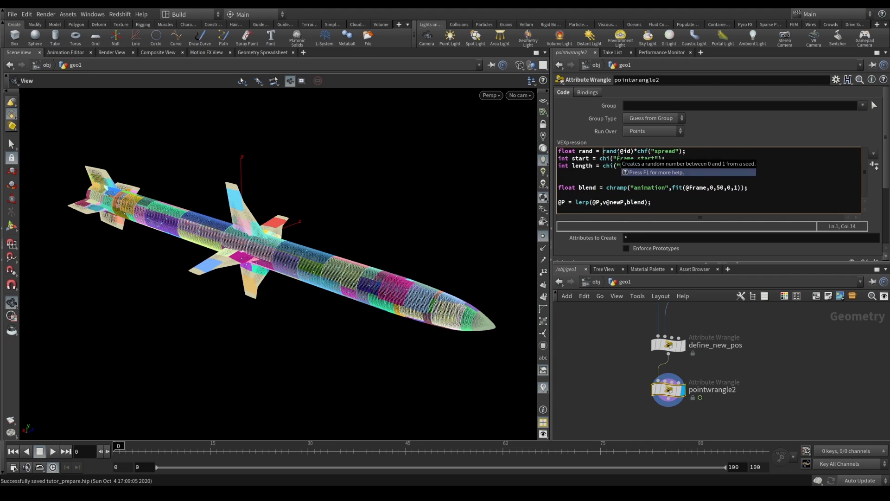
text(floor()
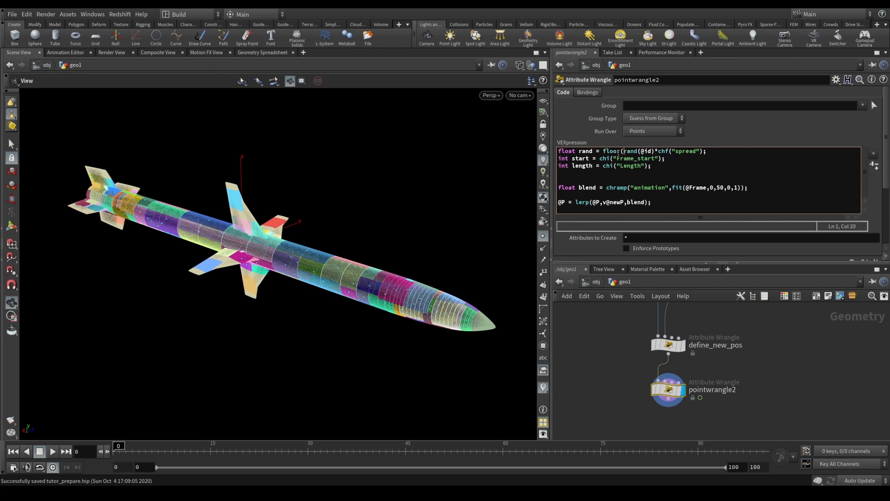
key(End)
drag(603, 152, 621, 151)
Step: Replace the fixed frame range in the blend line's fit() with start+rand and start+length+rand
click(622, 149)
key(BackSpace)
text(start+rand+)
key(BackSpace)
key(Delete)
key(Delete)
text(start+)
text(length+ran)
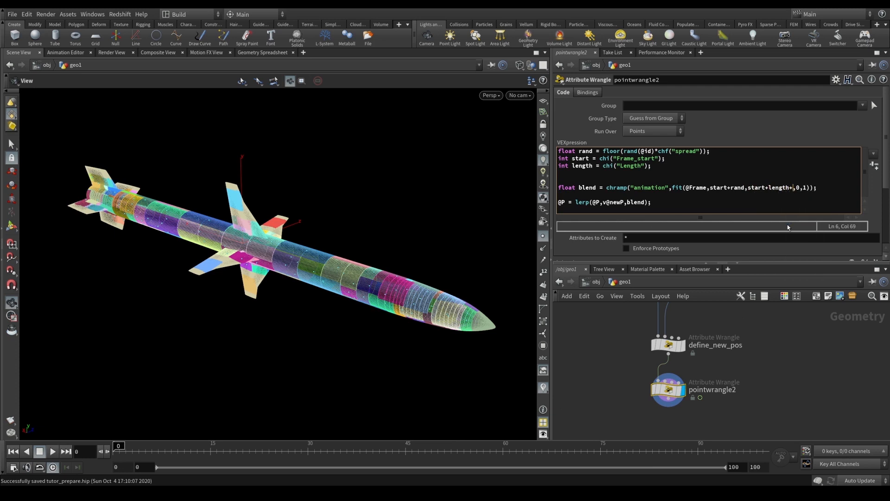
text(d)
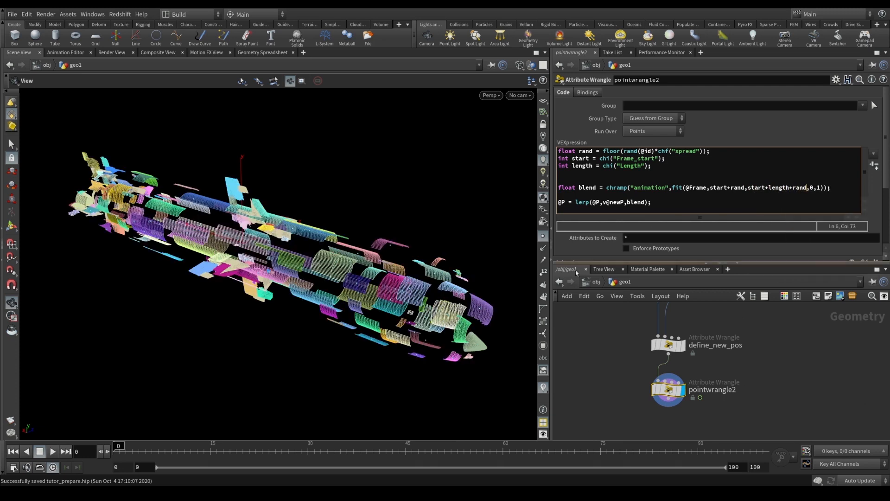
Step: Play the animation briefly, return to the first frame, and create the Frame Start and Length parameters from the wrangle code
key(Up)
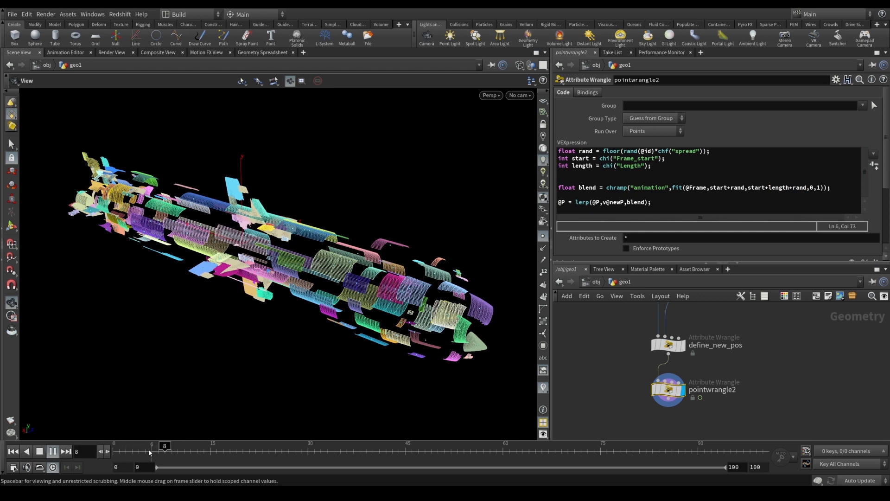
key(Up)
key(ctrl+Up)
scroll(587, 232, down, 5)
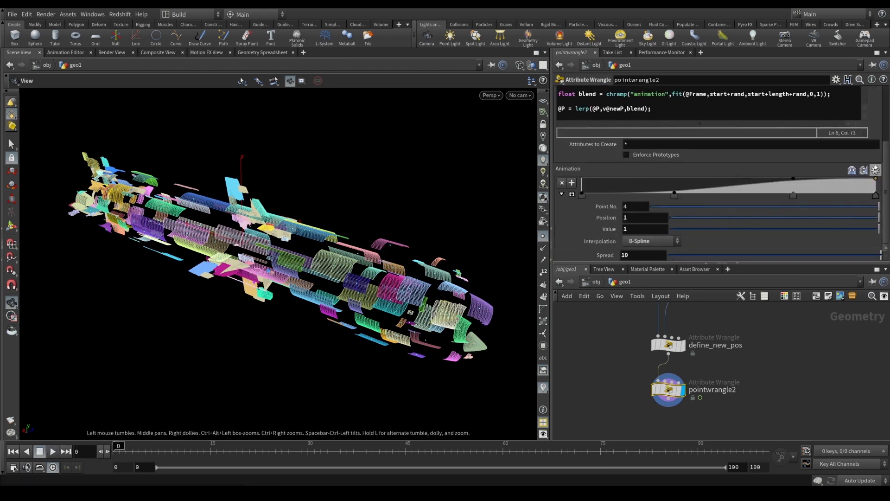
scroll(878, 149, up, 5)
scroll(849, 116, down, 2)
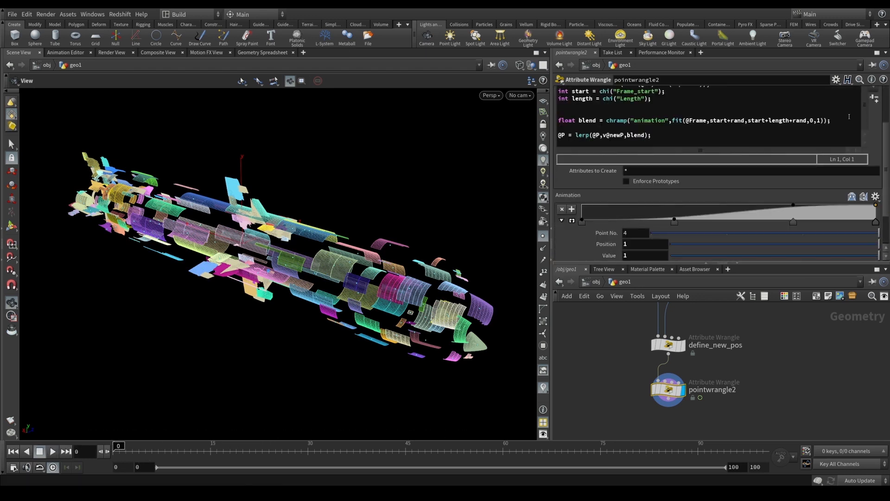
scroll(600, 233, down, 3)
Step: Set Length to 30, play the animation, and return to the first frame
drag(632, 256, 588, 238)
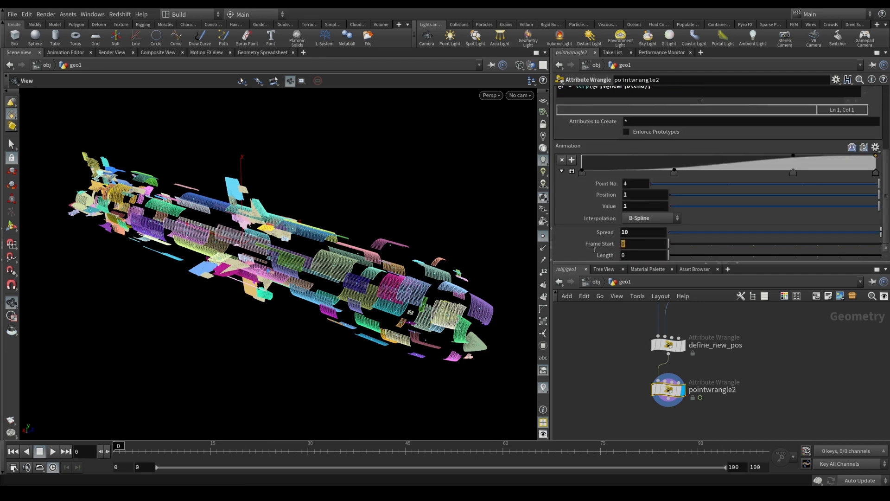
key(Tab)
text(30)
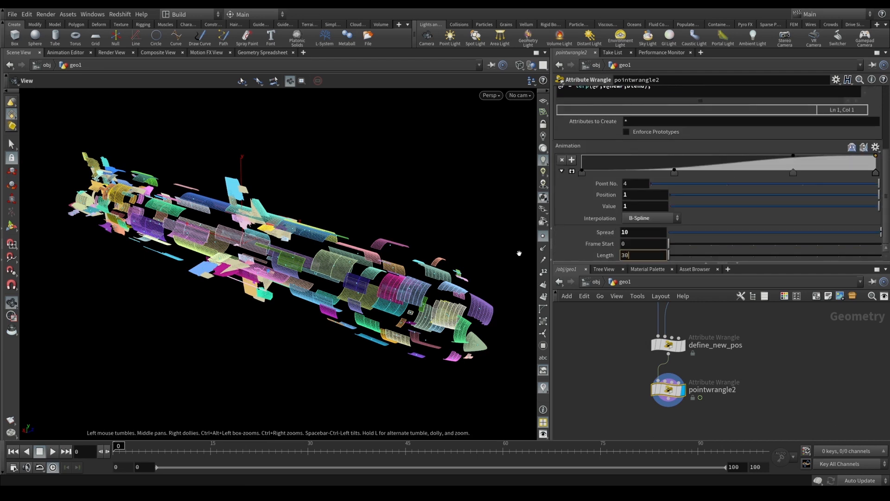
key(Return)
key(Up)
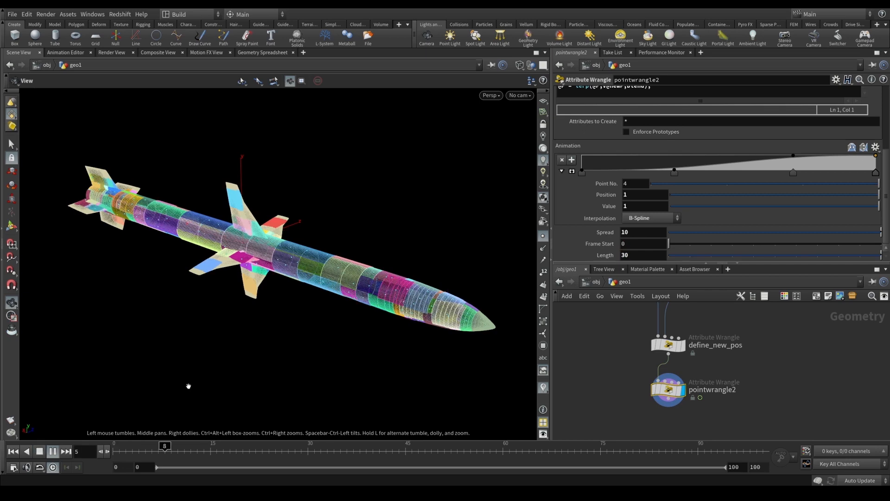
click(12, 451)
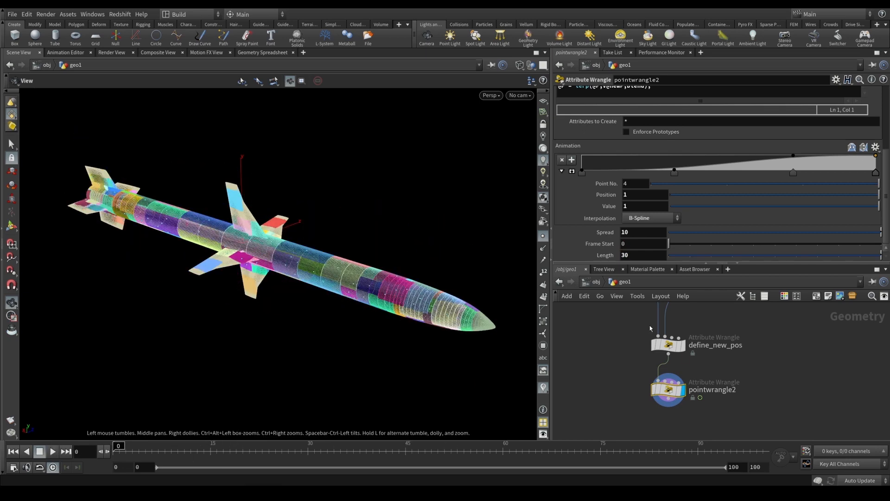
Step: Set Frame Start to 30, play the animation, and return to the first frame
double_click(628, 243)
text(30)
key(Return)
key(Up)
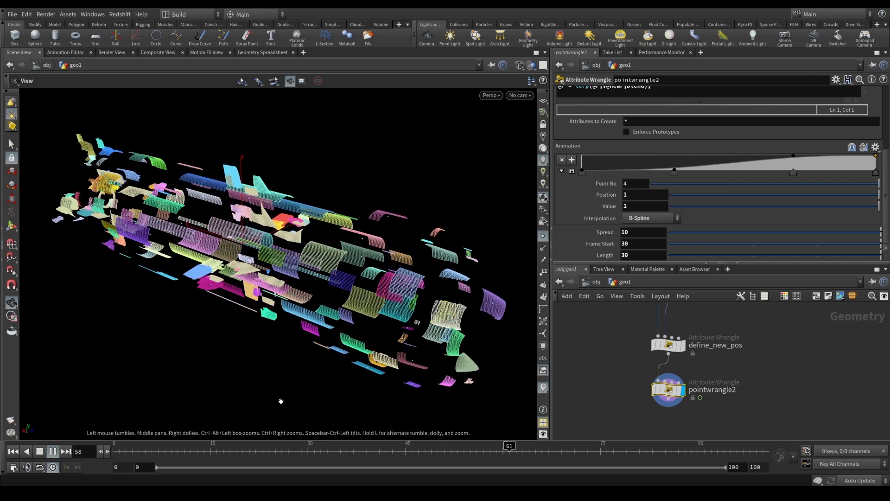
click(13, 451)
Step: Set Length to 10, play the animation, and scrub the timeline to frame 28
drag(636, 256, 513, 246)
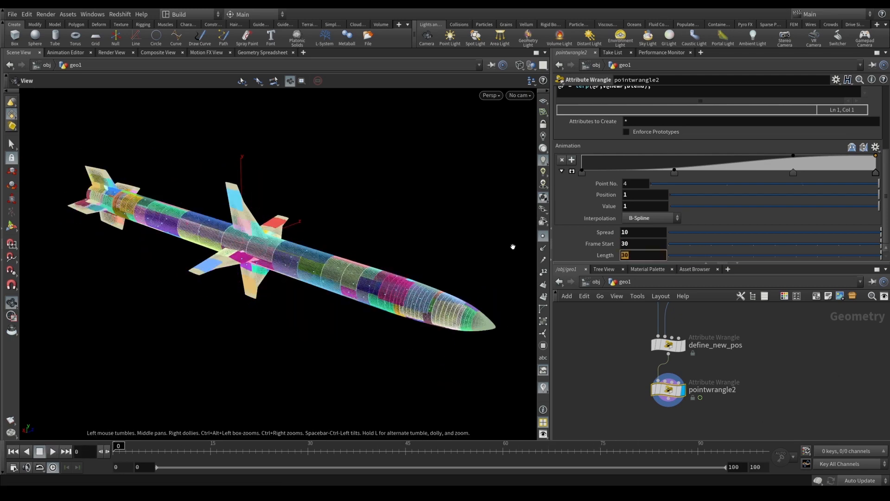
text(10)
key(Return)
key(Up)
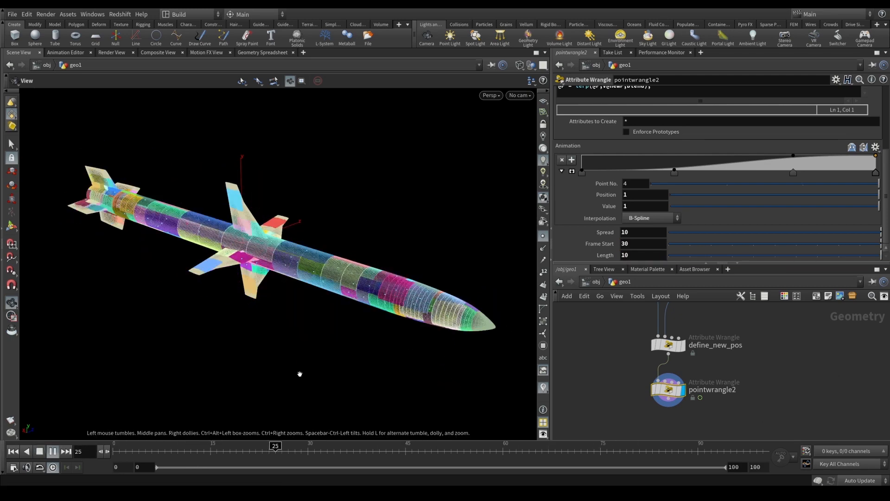
drag(325, 448, 295, 448)
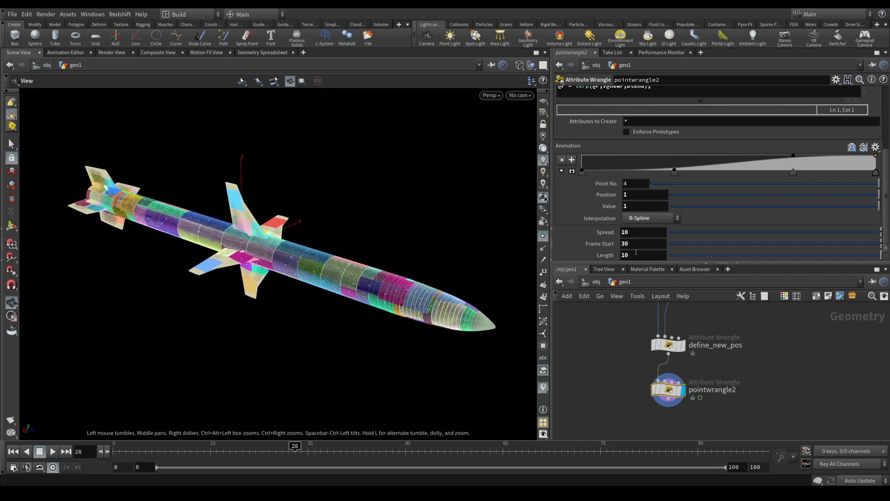
Step: Set Spread to 90, play the animation, and return to the first frame
drag(639, 232, 566, 235)
text(90)
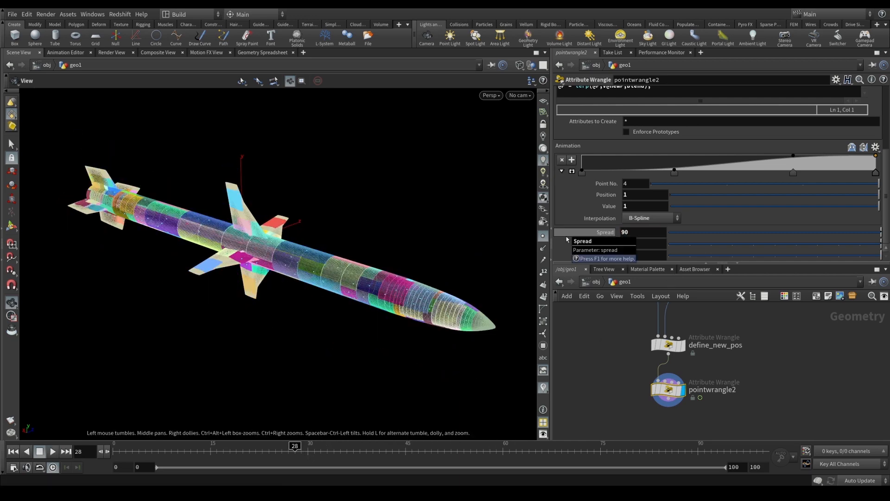
click(302, 448)
key(Up)
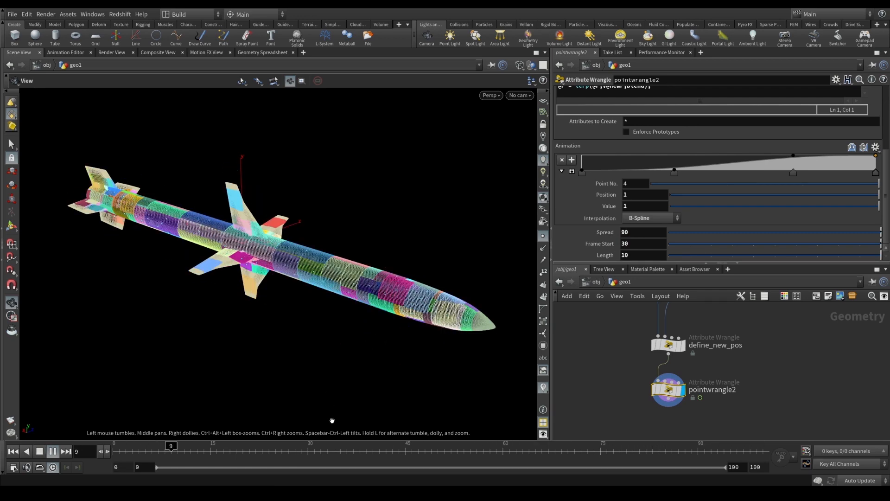
key(Up)
Step: Save the scene and rename the pointwrangle2 node to deconstruction
scroll(586, 212, up, 5)
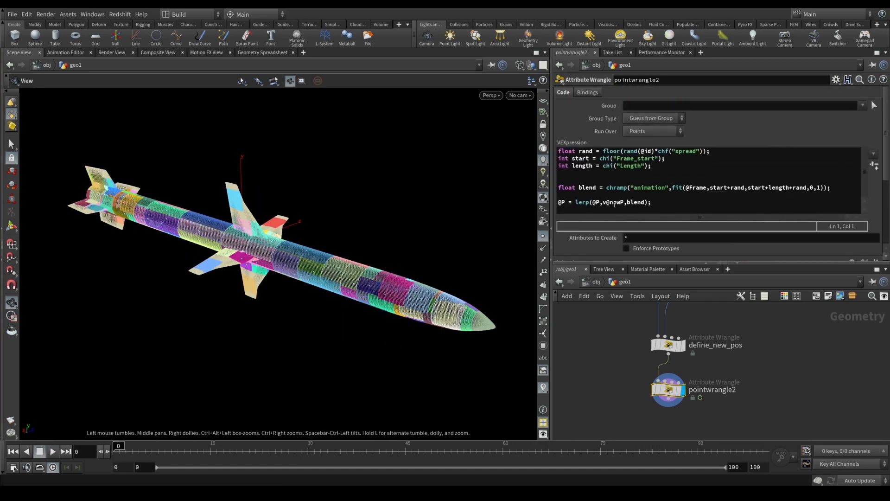
click(662, 207)
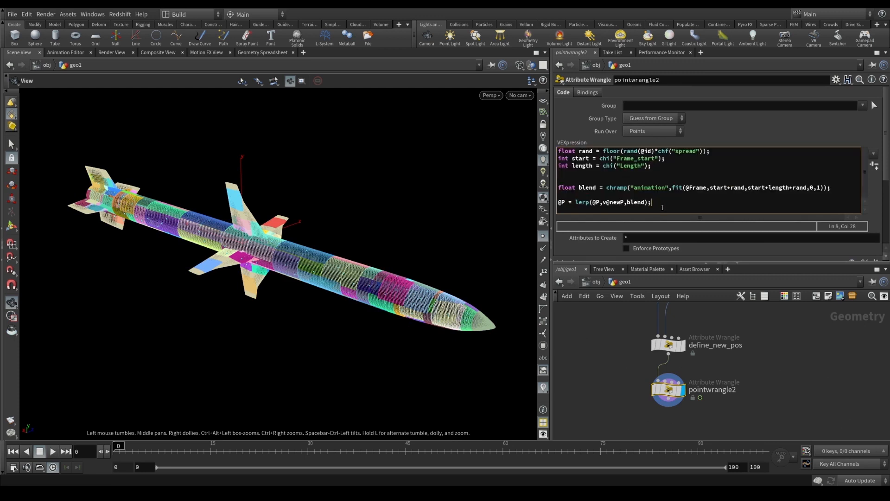
key(ctrl+s)
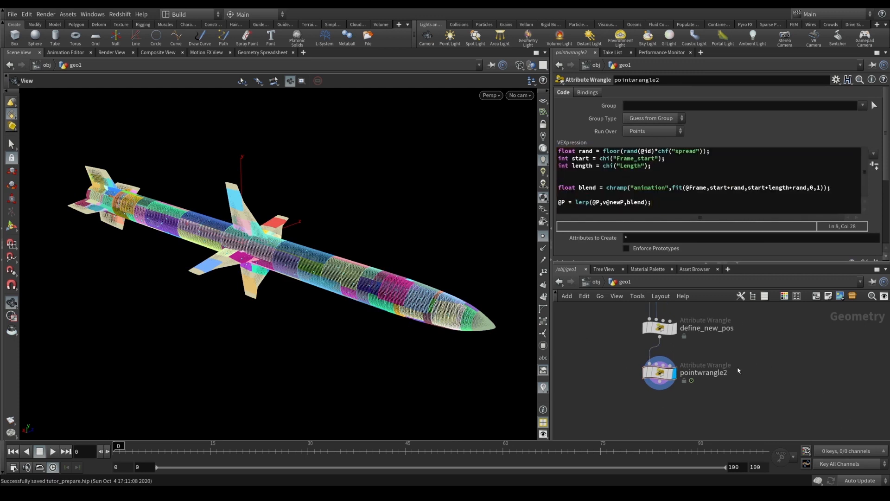
double_click(706, 372)
text(dec)
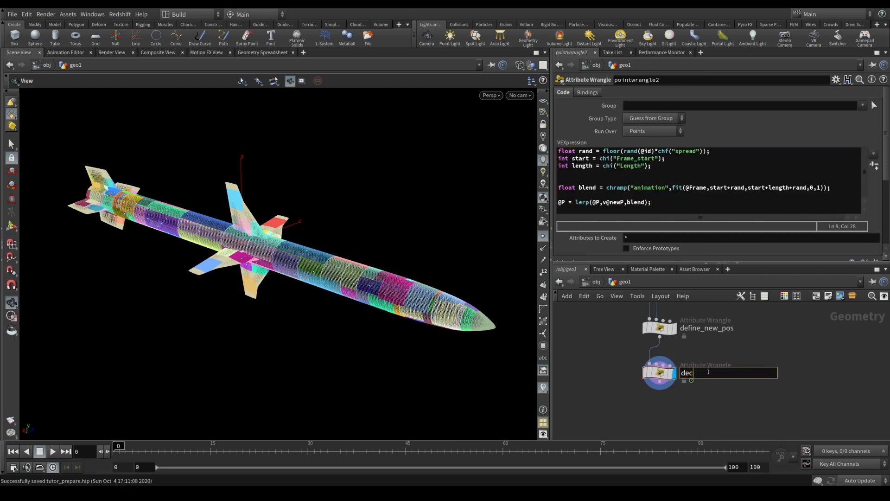
text(onstruction)
key(Return)
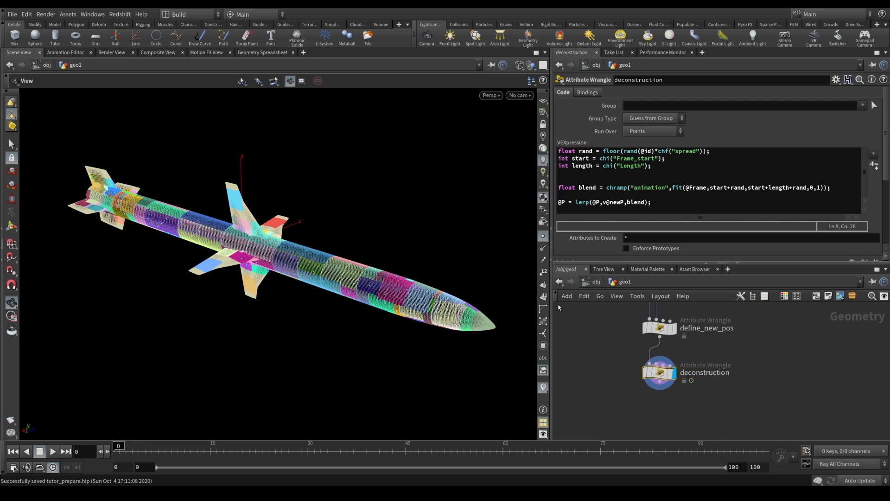
Step: On the deconstruction wrangle, set Spread to 10, Frame Start to 15 and Length to 20
scroll(595, 228, down, 3)
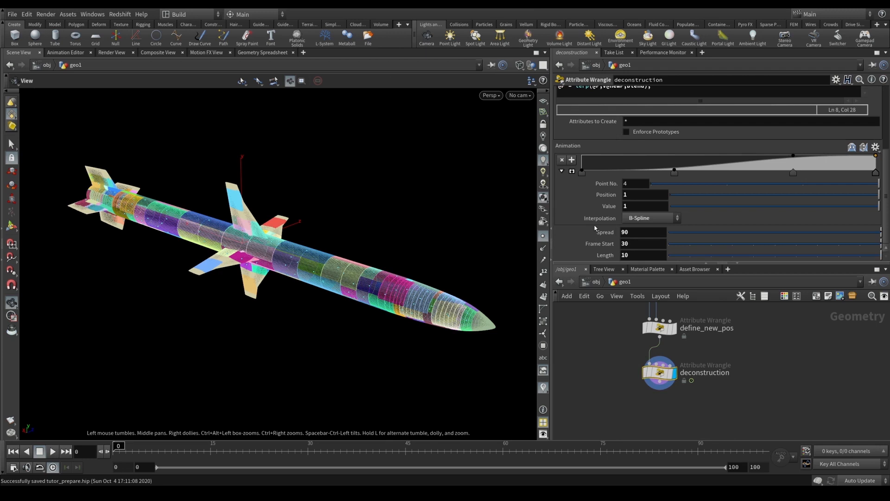
click(640, 236)
text(10)
key(Tab)
text(15)
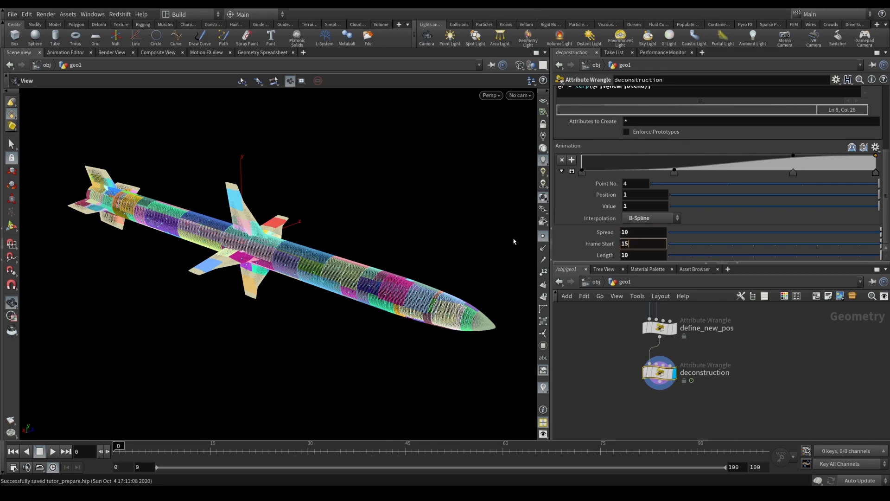
key(Tab)
text(20)
key(Return)
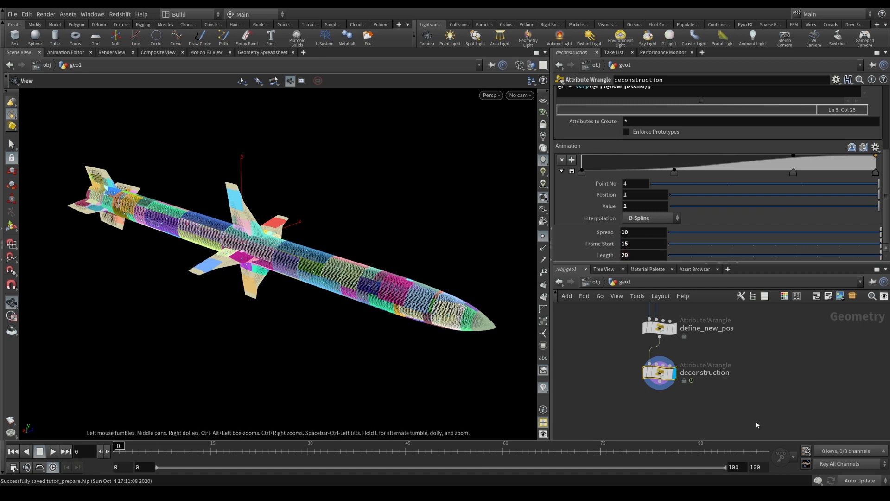
Step: Duplicate the deconstruction wrangle directly below the original in the chain and rename the copy construction_back
middle_drag(697, 405, 687, 366)
alt+drag(653, 334, 664, 382)
double_click(707, 380)
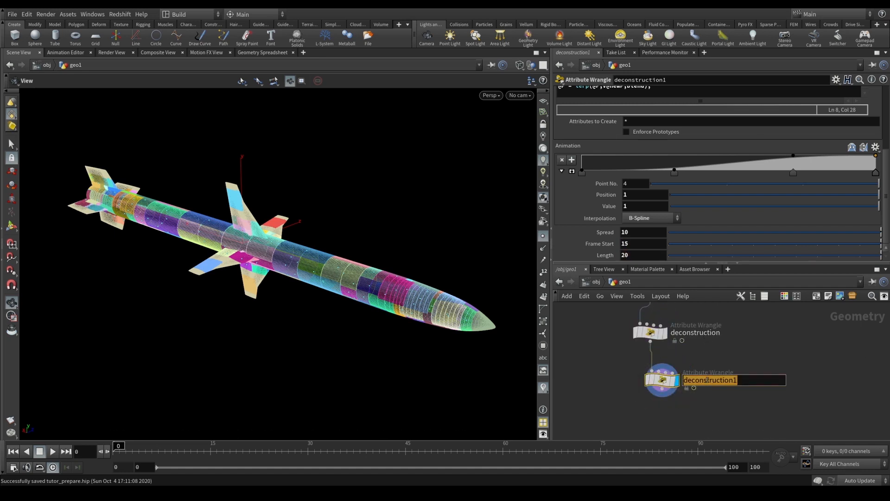
text(cons)
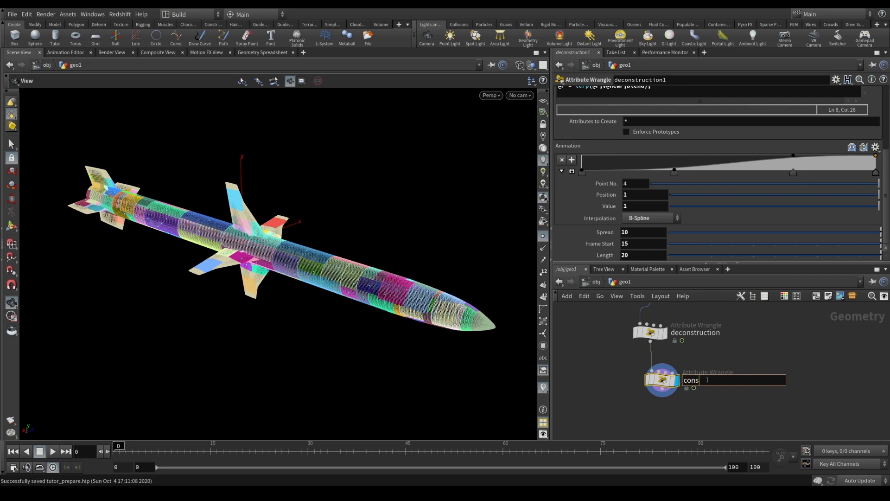
text(truction_back)
key(Return)
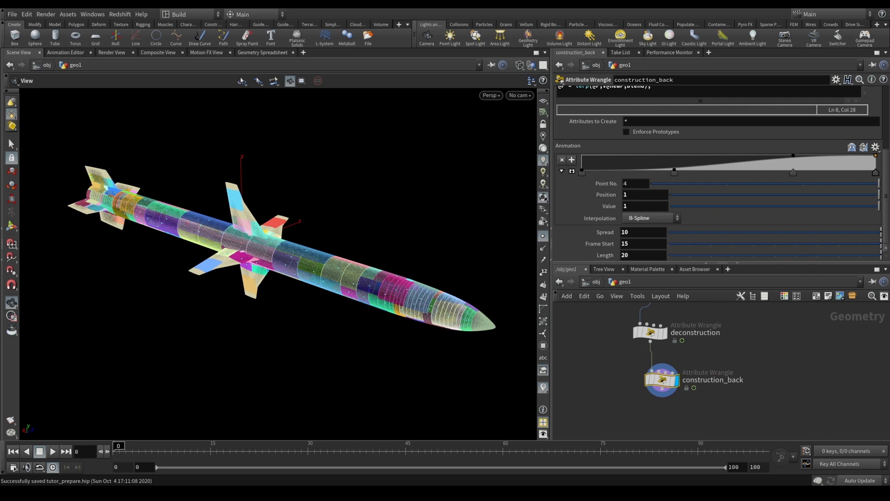
drag(660, 380, 649, 373)
scroll(617, 152, up, 3)
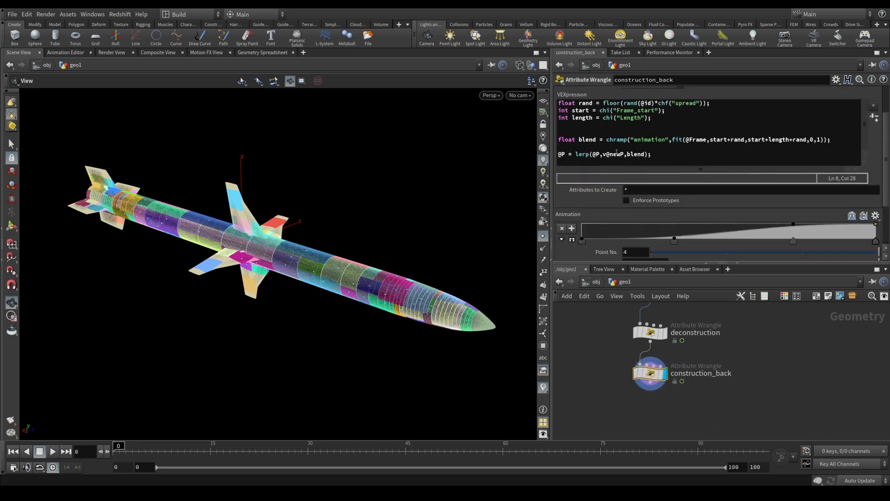
click(594, 157)
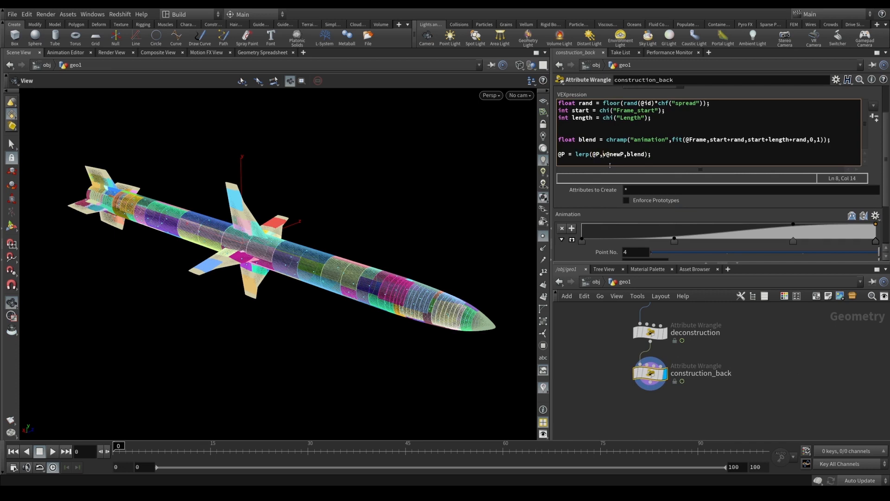
key(Delete)
key(Delete)
key(Delete)
key(Delete)
key(Delete)
key(Delete)
text(@rest)
key(Escape)
Step: On the construction_back wrangle, set Frame Start to 40 and Spread to 30
scroll(628, 359, down, 2)
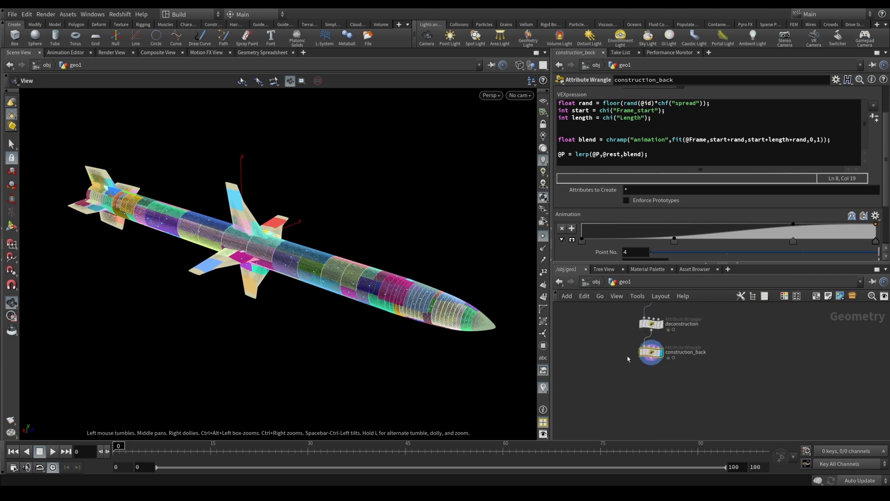
scroll(628, 358, up, 2)
scroll(590, 233, down, 3)
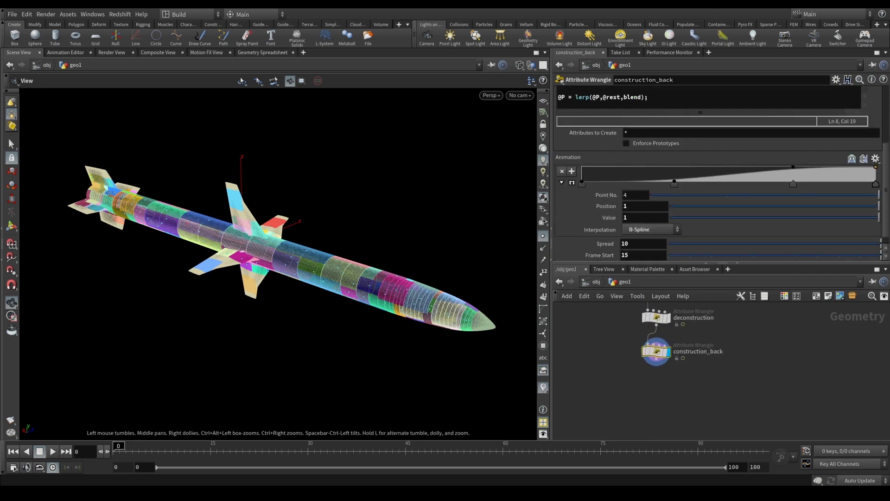
scroll(621, 257, down, 1)
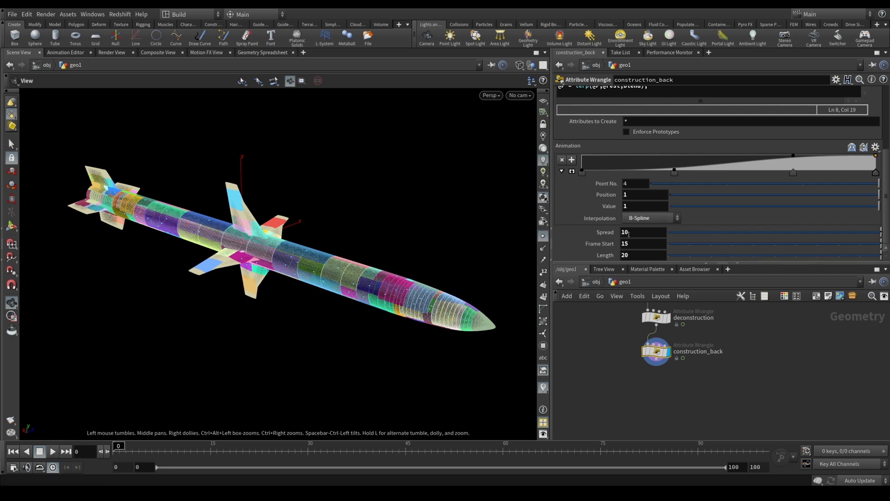
drag(634, 244, 603, 254)
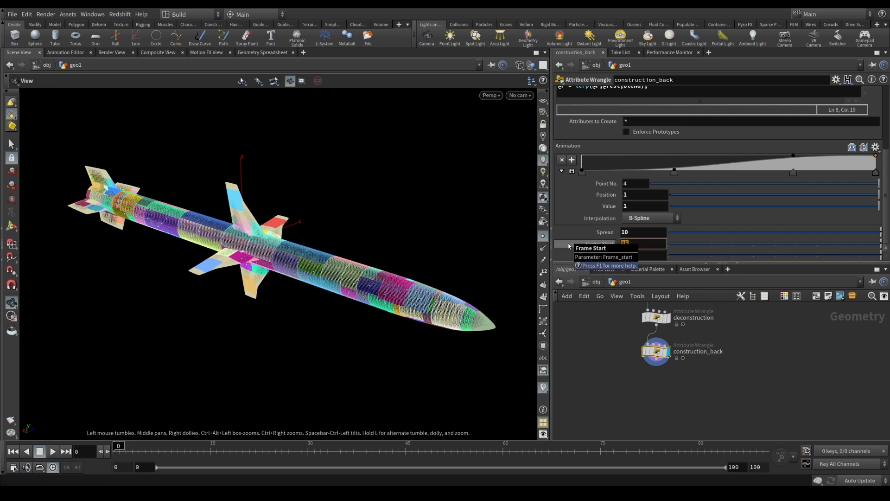
key(Return)
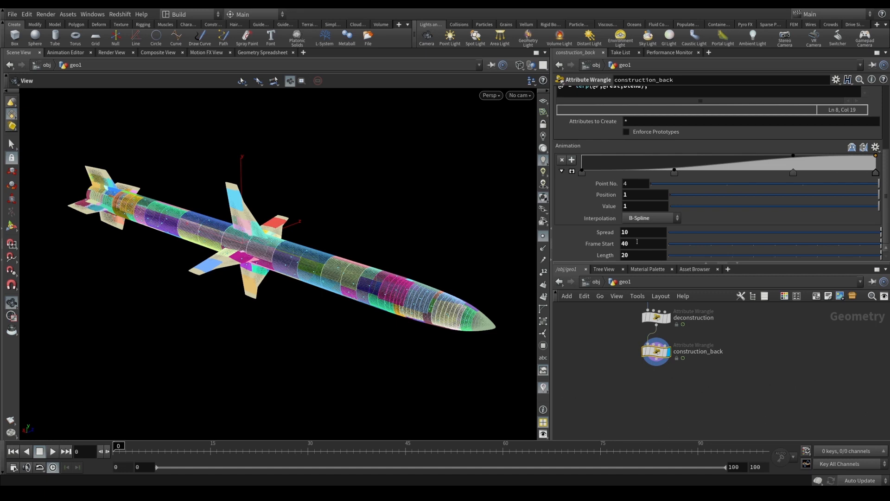
click(638, 233)
text(30)
key(Return)
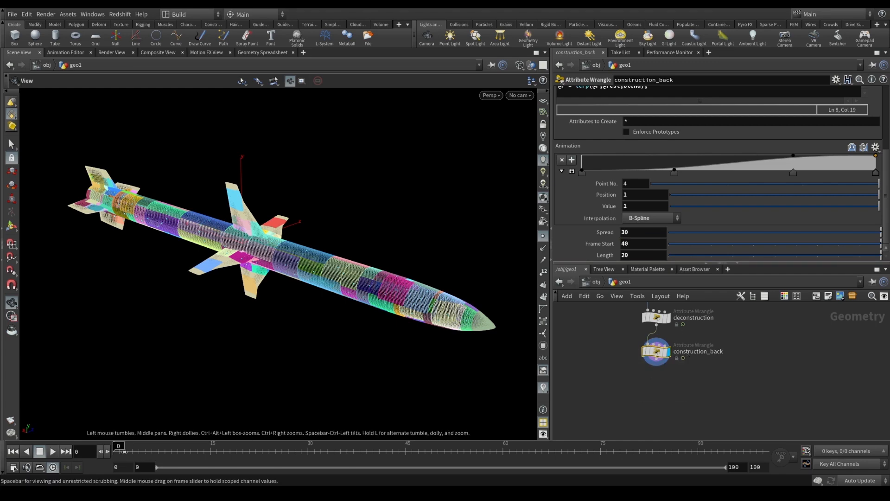
Step: Save the scene and play the animation
key(Up)
key(ctrl+s)
key(Up)
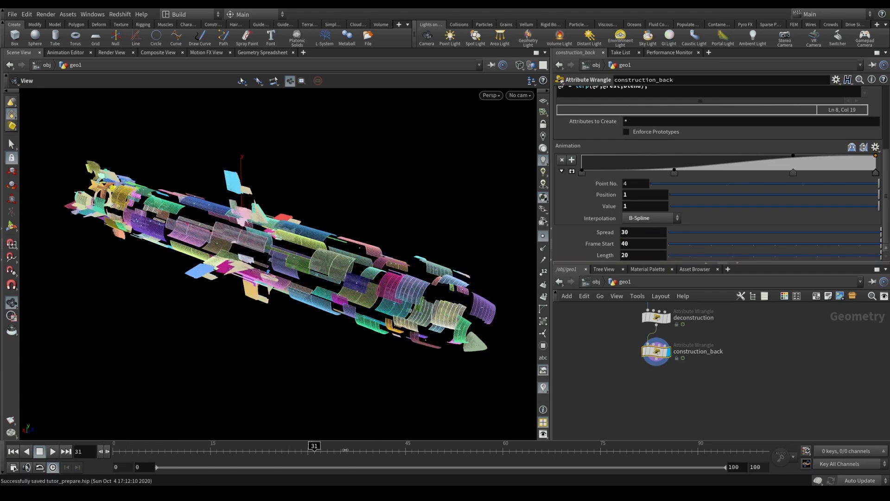
Step: Scrub the timeline and replay the animation to review the pieces separating and reassembling
click(208, 450)
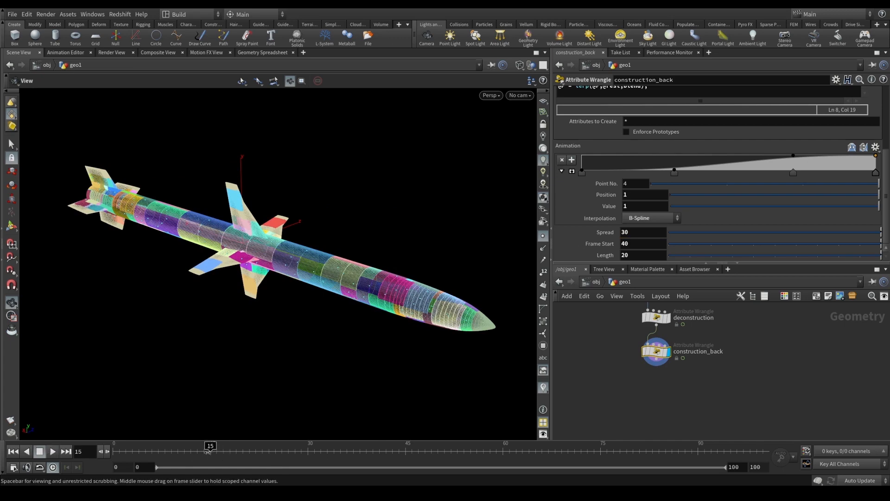
key(Up)
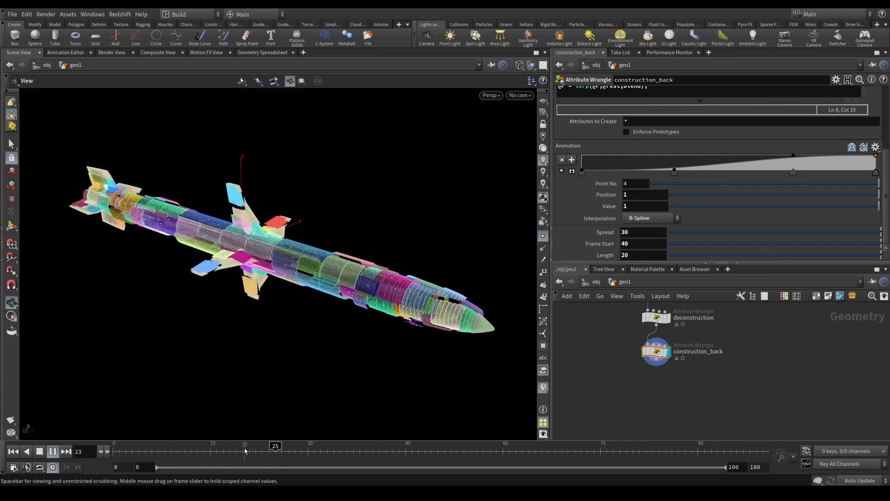
click(180, 451)
key(Up)
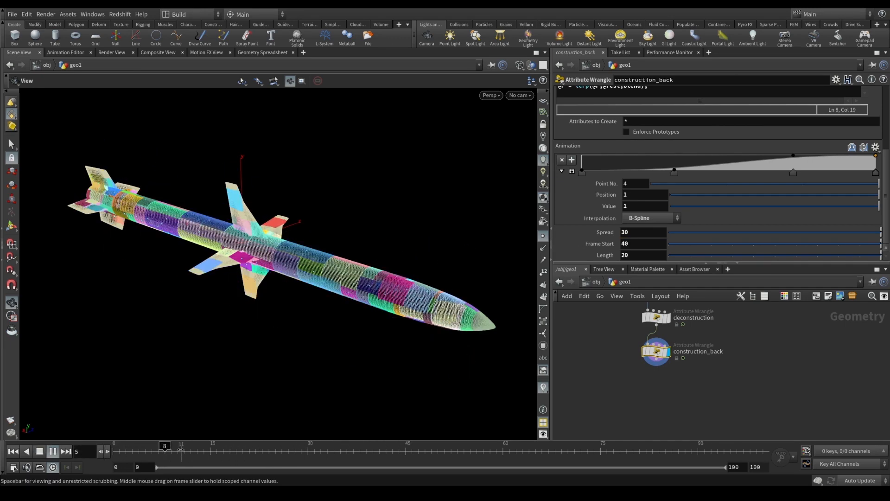
drag(409, 451, 380, 450)
key(ctrl+Up)
key(Up)
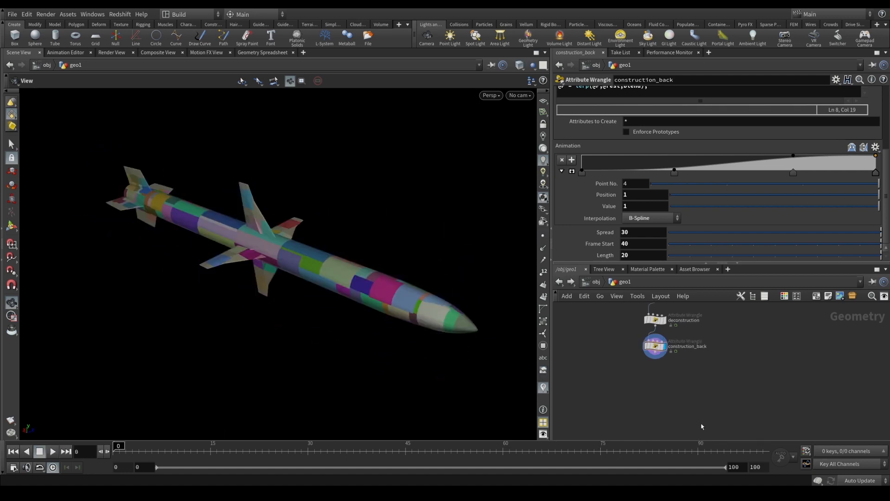
Step: Add an Unpack node, connect it after construction_back, and display its output
middle_click(654, 345)
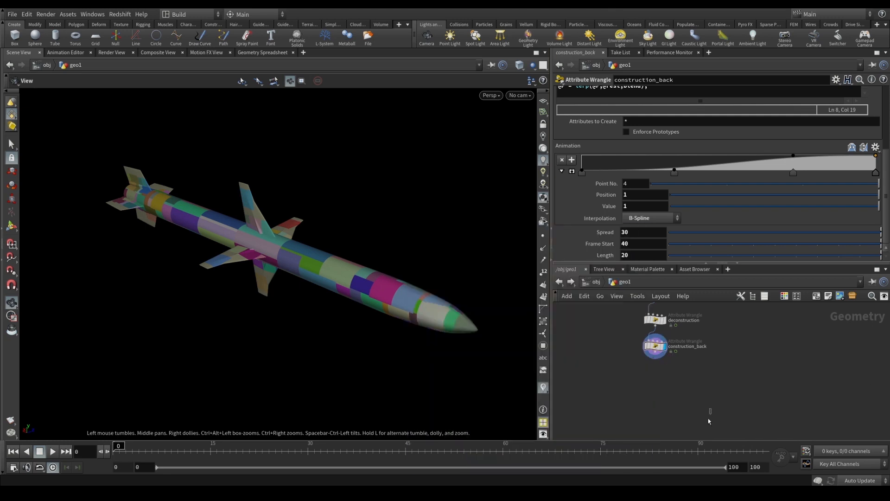
key(Tab)
text(unp)
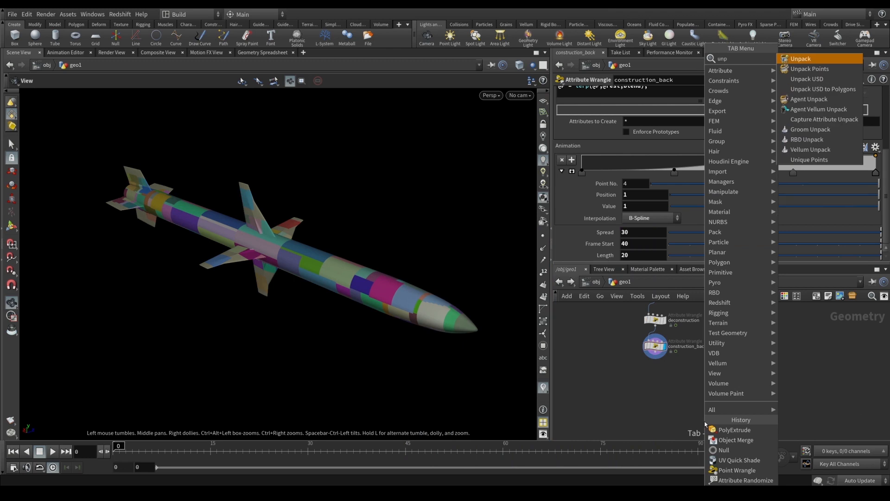
key(Return)
click(664, 388)
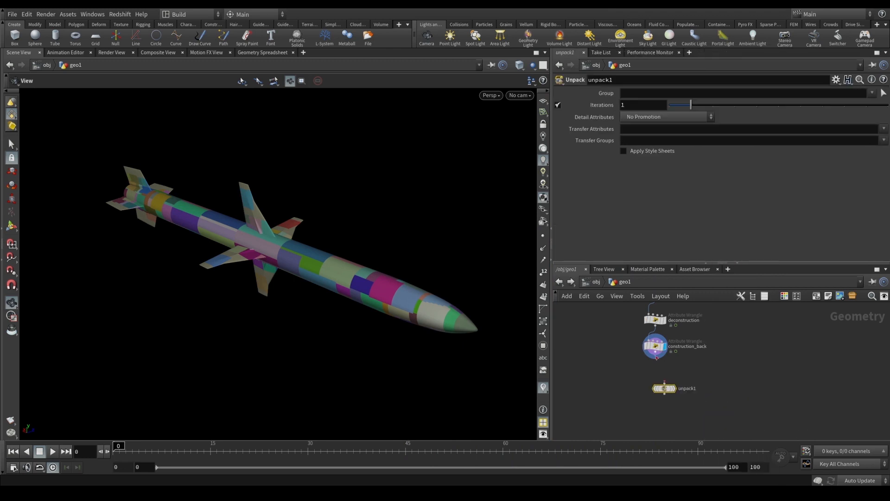
click(674, 389)
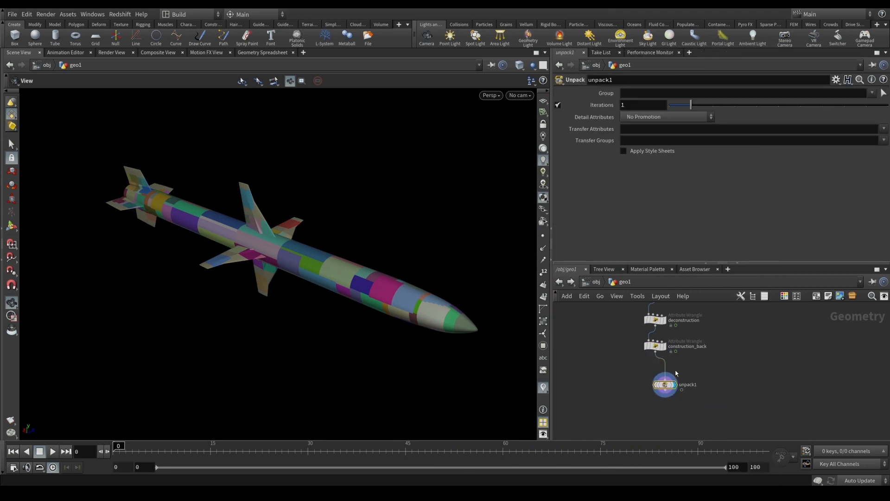
Step: Inspect the node information of unpack1 and construction_back to compare their attributes
middle_click(668, 385)
middle_click(663, 346)
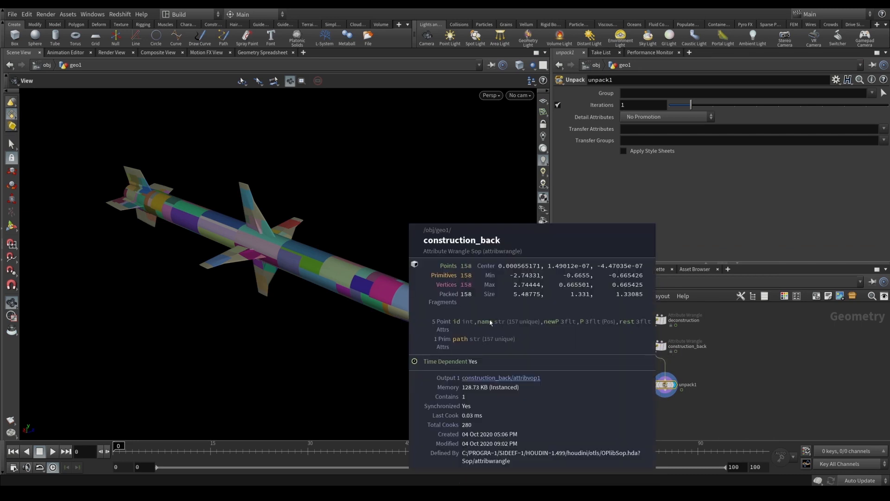
Step: Set the unpack1 node to transfer the id attribute and save the scene
middle_click(666, 384)
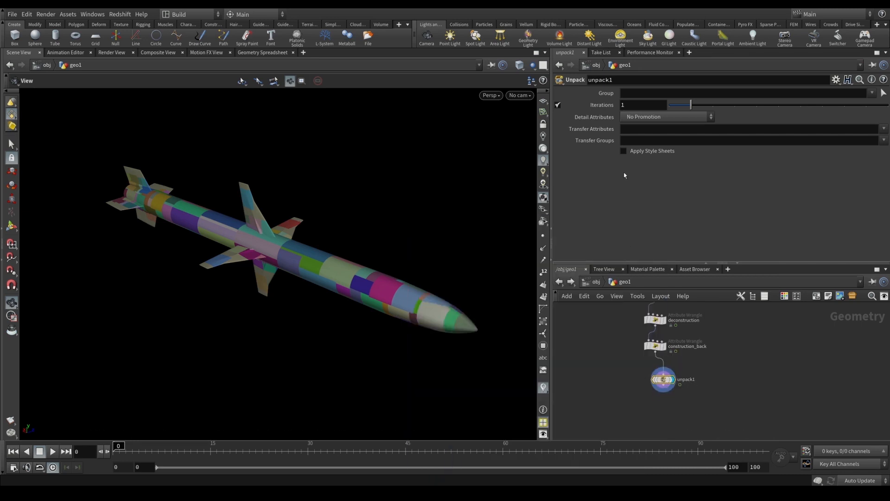
click(638, 131)
text(id)
key(Return)
middle_click(666, 380)
middle_drag(673, 410, 667, 373)
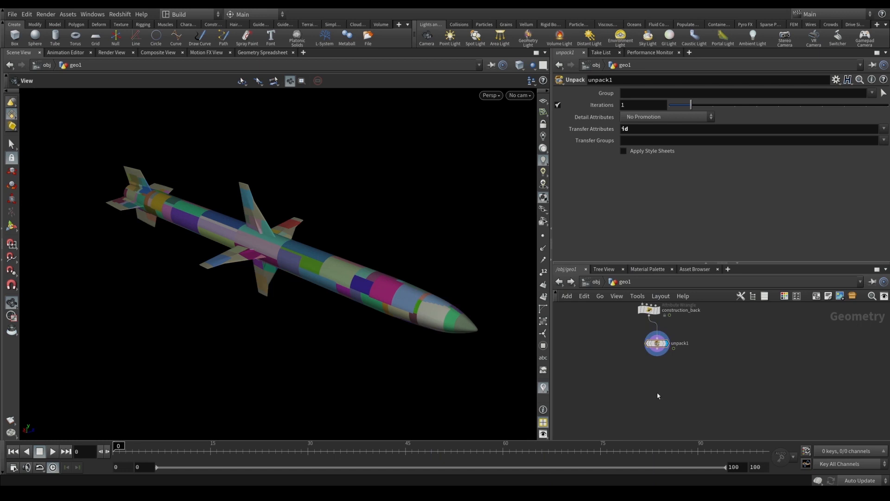
key(ctrl+s)
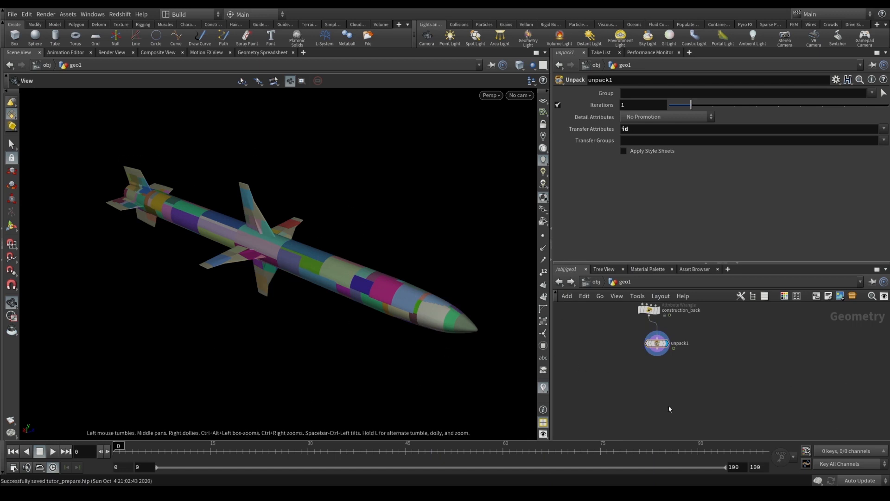
Step: Add an Attribute Randomize node below unpack1, wire it to unpack1's output and display it
key(Tab)
click(770, 62)
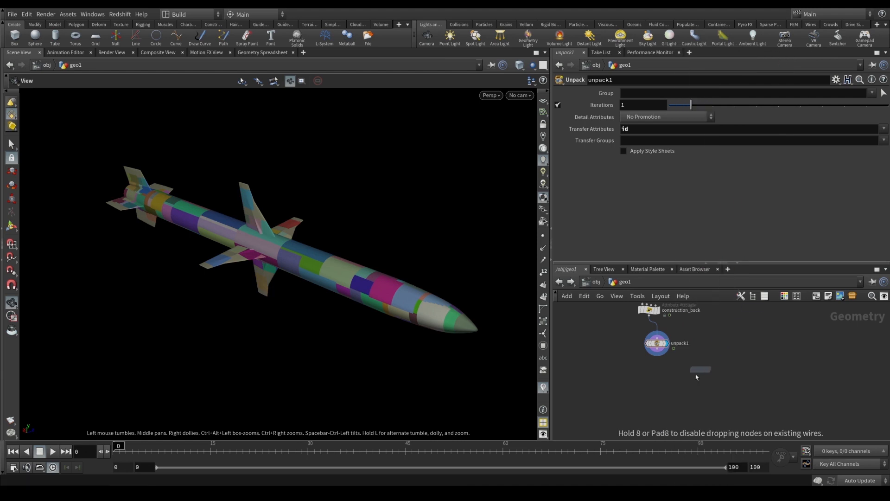
click(662, 376)
click(672, 376)
click(662, 372)
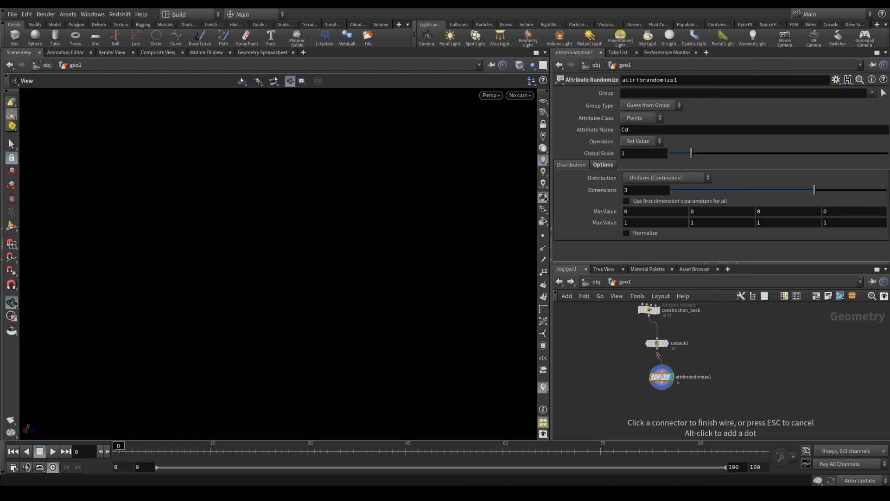
key(Escape)
drag(662, 377, 657, 369)
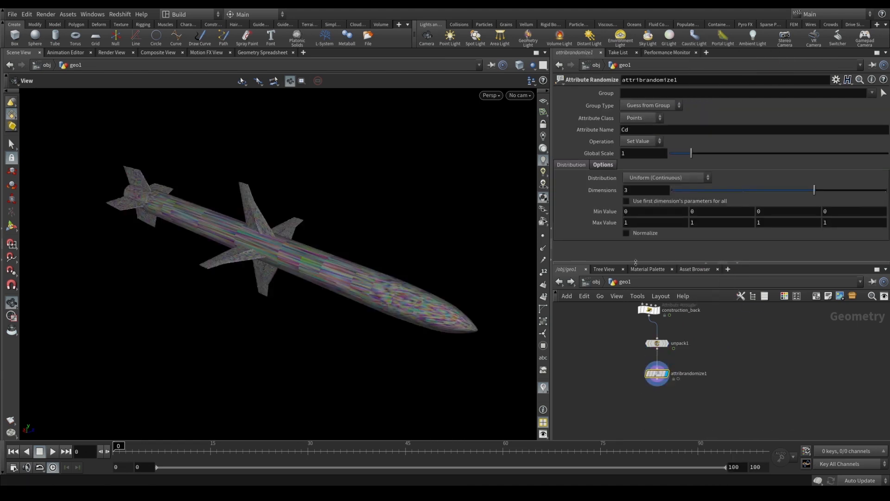
Step: Set the Attribute Randomize node's attribute name to color and its dimensions to 1
drag(644, 129, 531, 123)
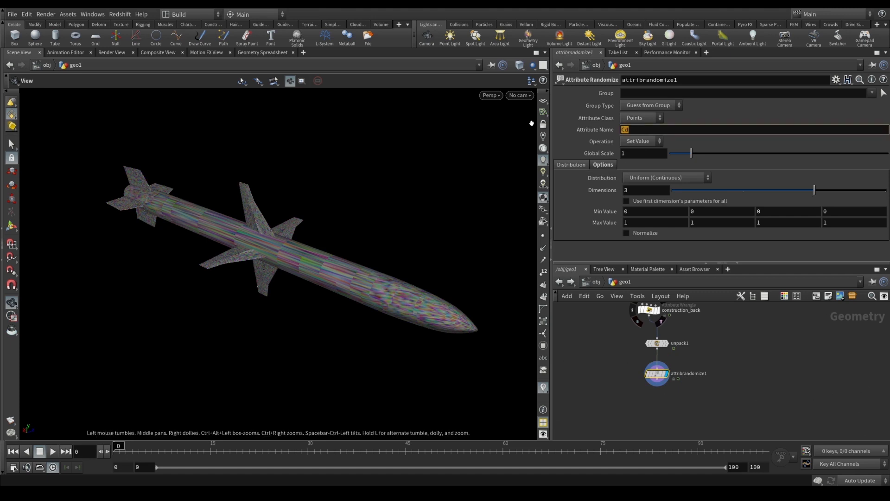
text(inlor)
key(Return)
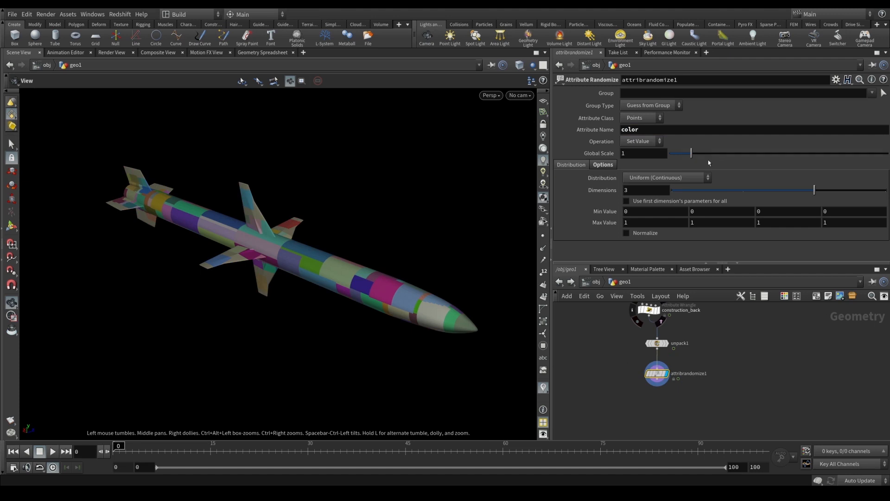
click(608, 167)
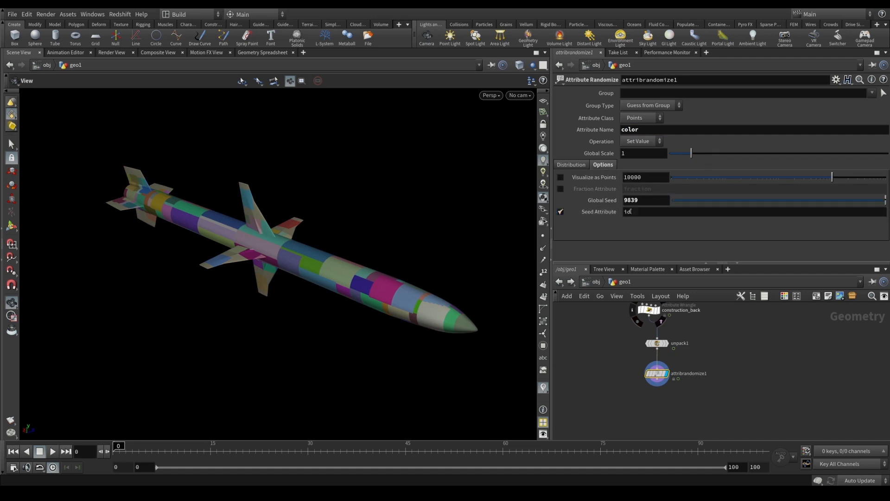
click(574, 165)
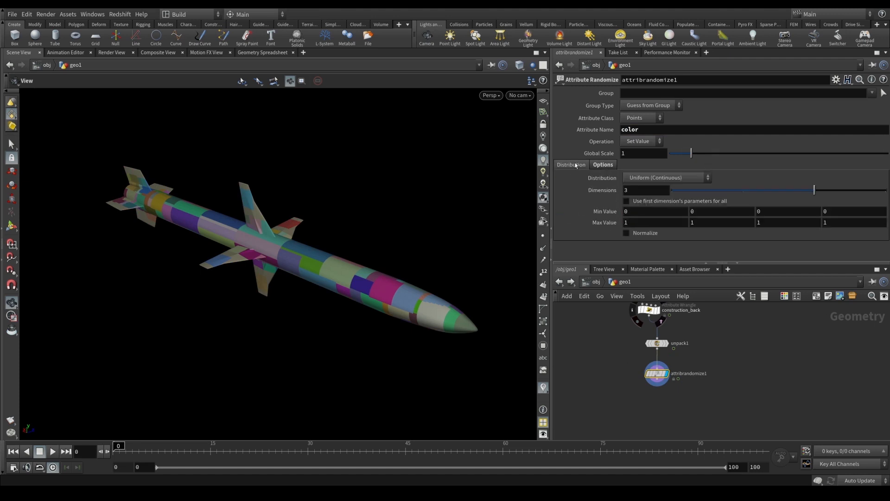
drag(714, 190, 672, 190)
double_click(626, 202)
double_click(626, 213)
Step: Add a Color node after attribrandomize1 and display its result
click(649, 429)
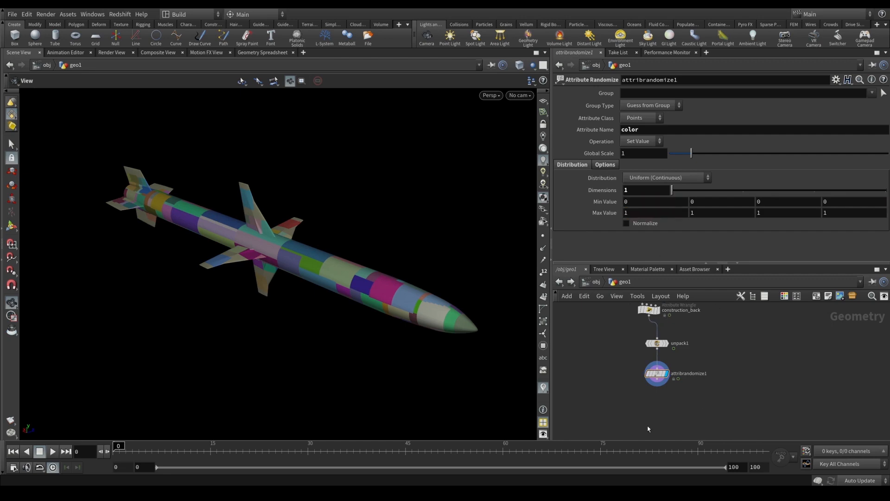
key(Tab)
text(color)
key(Return)
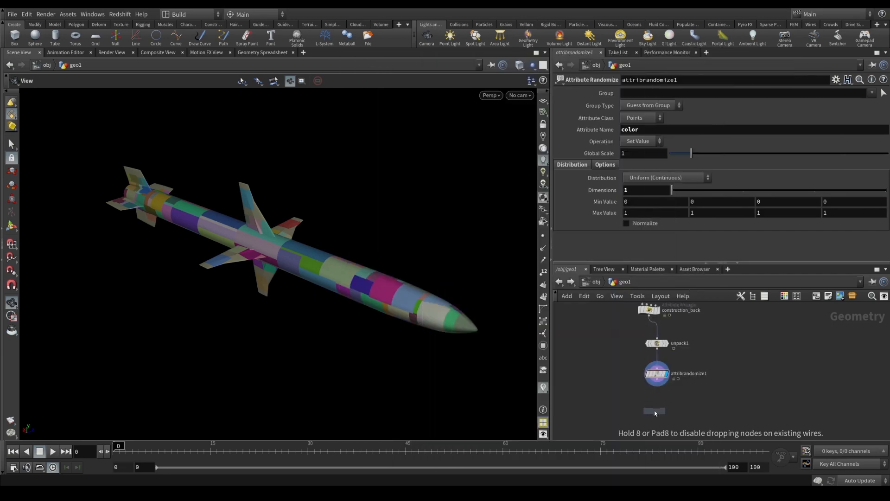
click(654, 412)
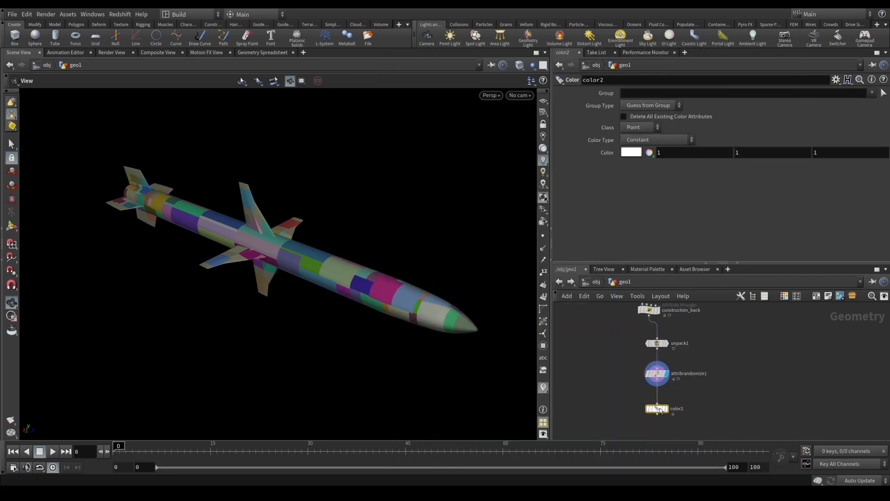
click(666, 408)
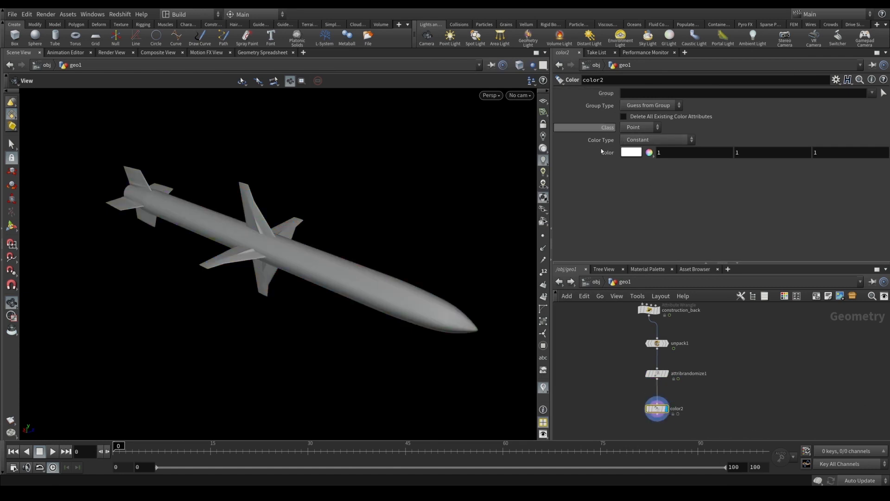
Step: Set the Color node's color type to Ramp from Attribute, driven by the color attribute
click(653, 140)
click(658, 190)
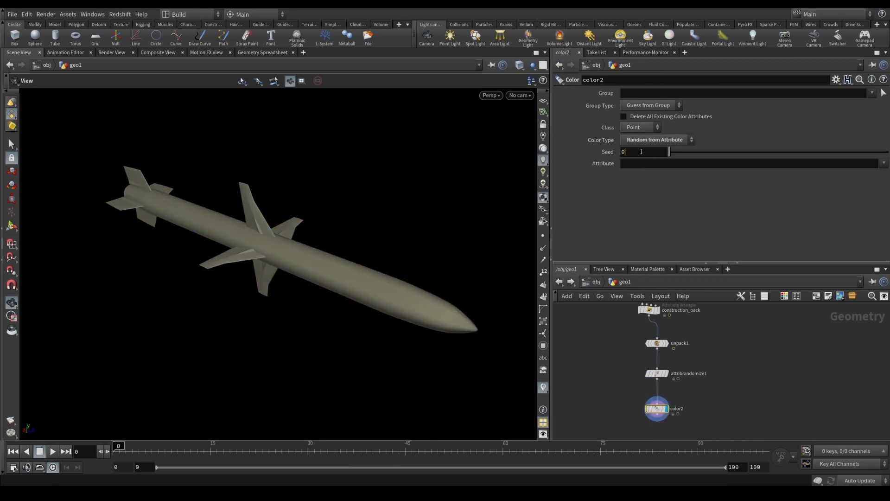
click(654, 140)
click(645, 182)
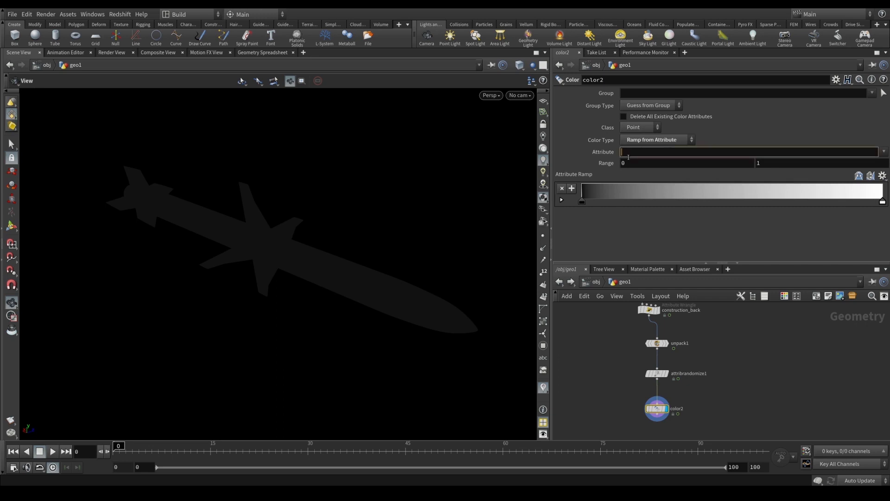
key(Return)
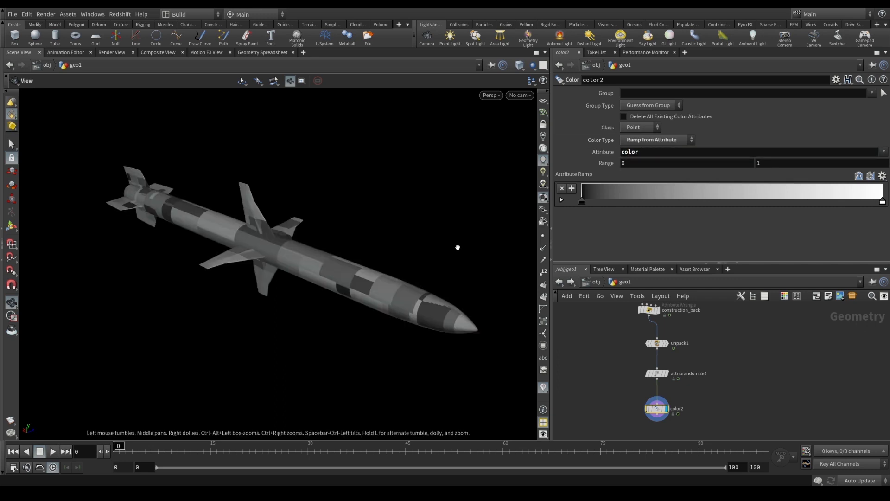
Step: Add a point near the white end of the attribute ramp and color it orange
drag(355, 328, 374, 326)
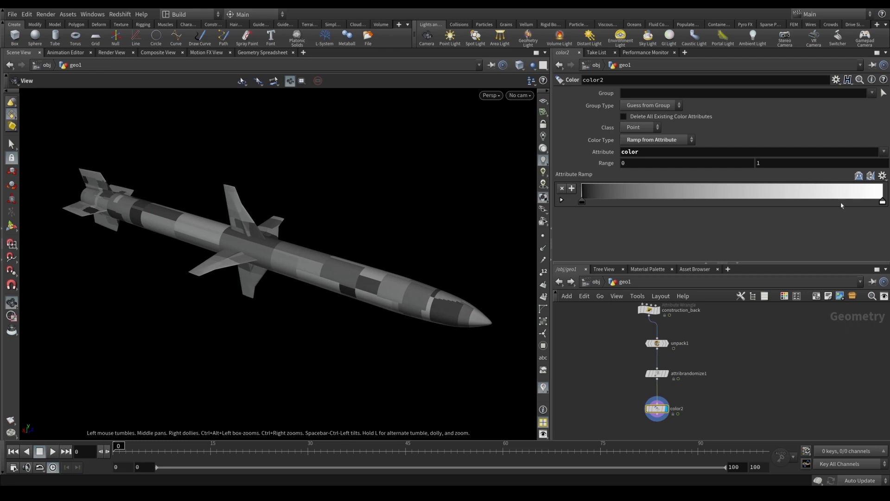
drag(293, 237, 310, 231)
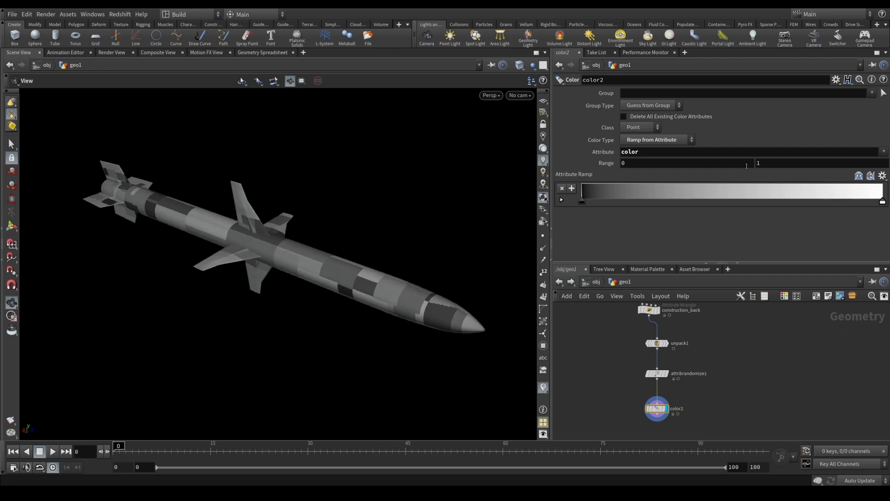
double_click(882, 201)
click(754, 99)
click(861, 202)
double_click(861, 201)
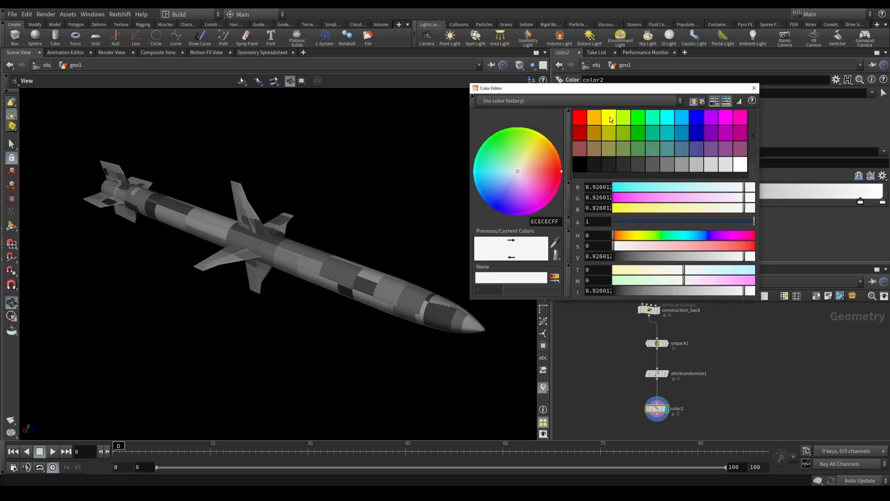
click(609, 117)
click(753, 88)
double_click(860, 202)
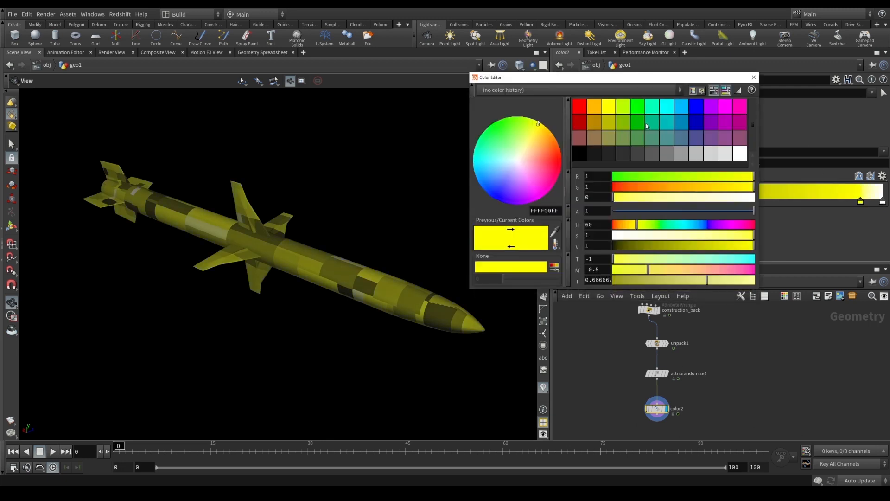
click(611, 114)
click(754, 88)
Step: Add an orange point and a pure green point near the black end of the attribute ramp
drag(839, 188, 614, 197)
double_click(613, 202)
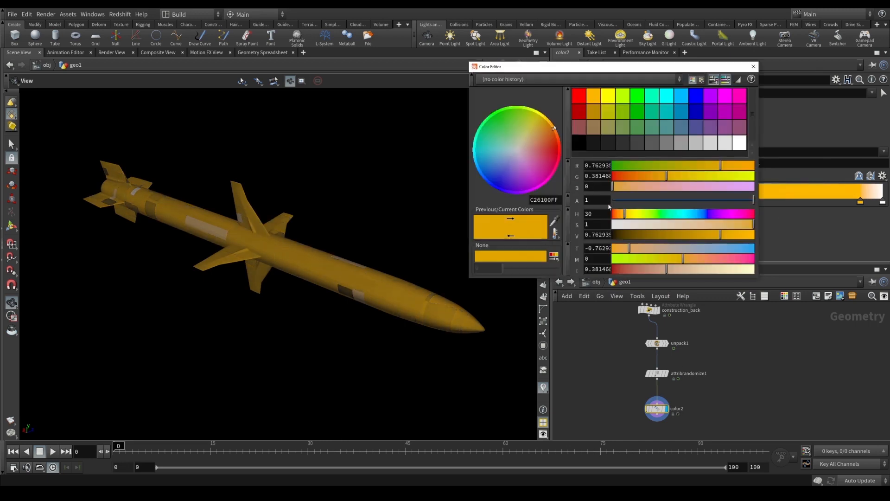
click(635, 98)
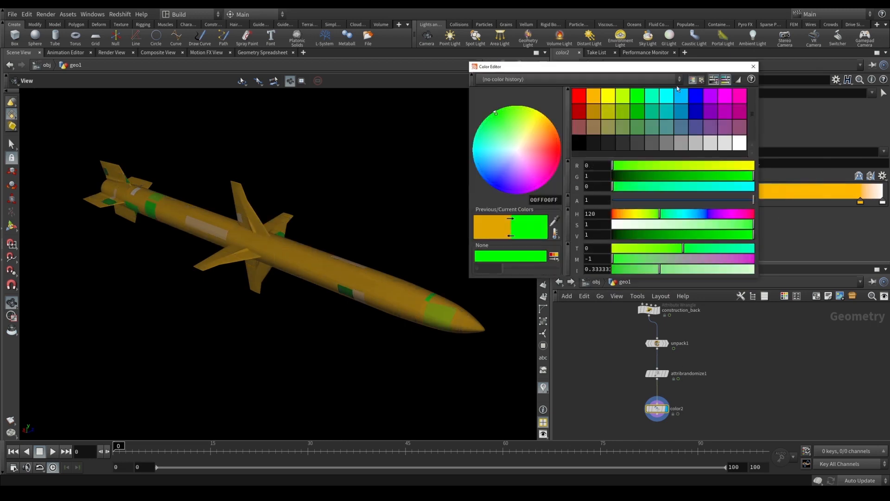
click(754, 66)
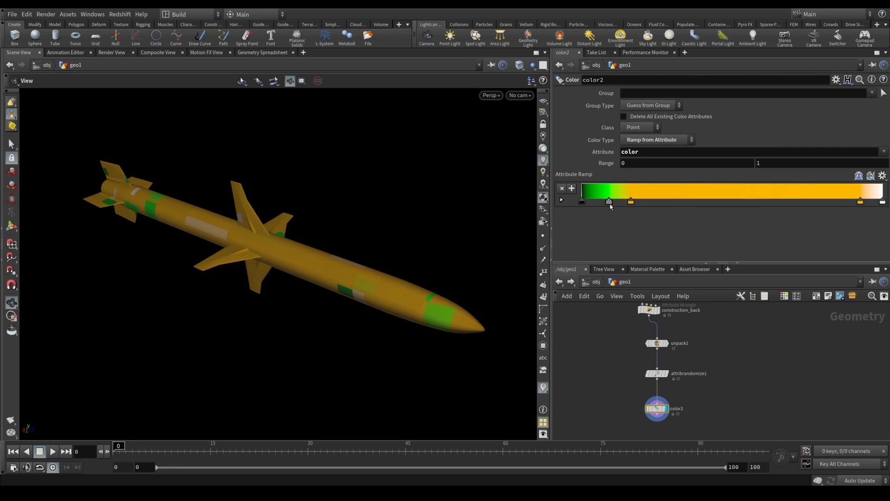
drag(610, 206, 611, 207)
drag(252, 244, 250, 239)
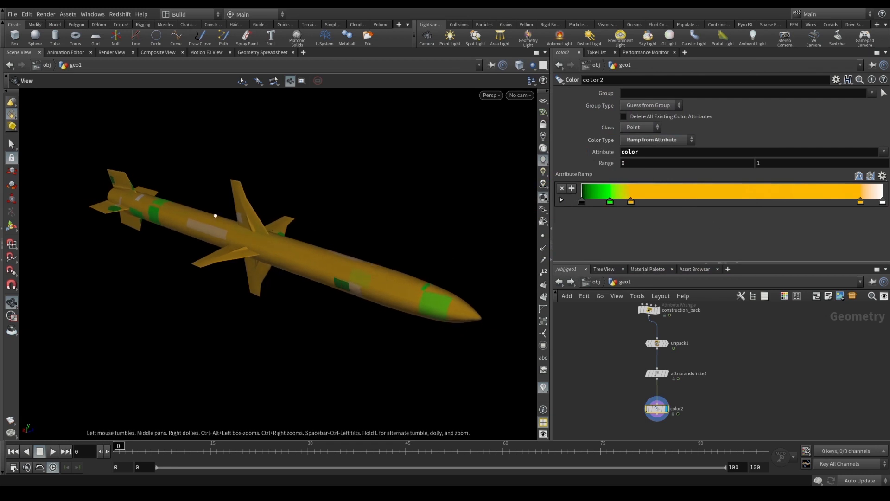
drag(215, 213, 241, 231)
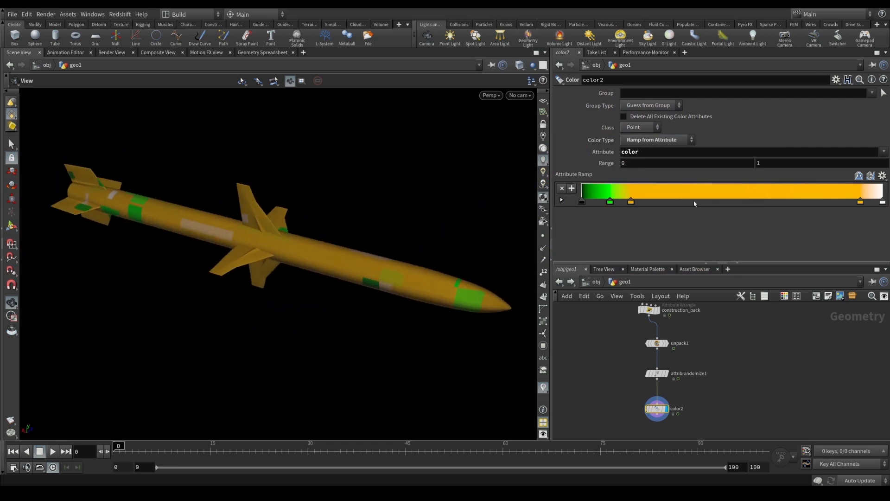
middle_drag(764, 401, 768, 361)
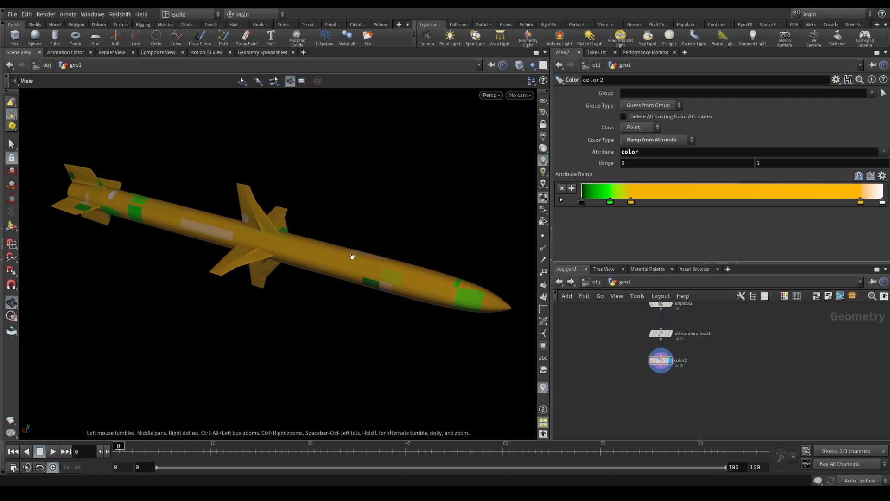
drag(352, 254, 308, 256)
Step: Switch to the missile screenshot in Snip & Sketch and draw a red hatched square labelled GLASS beside the missile
click(395, 488)
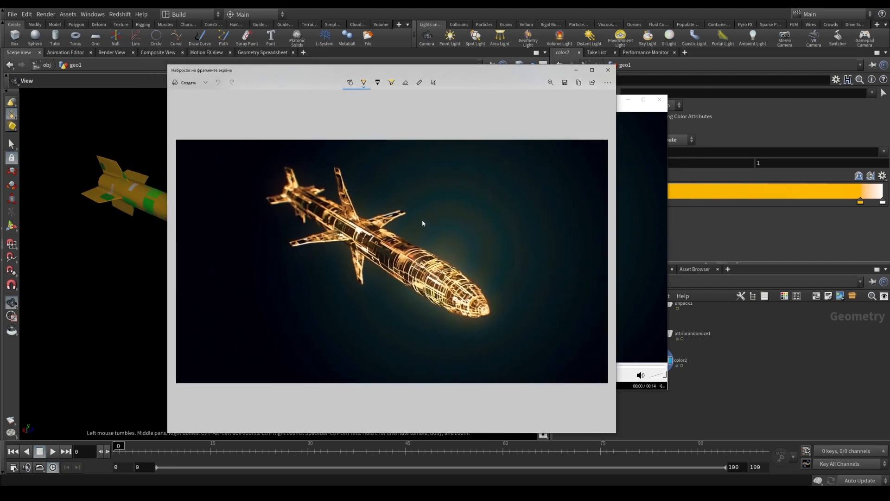
click(363, 82)
click(337, 133)
Step: Draw an empty green square labelled WIRE beside the GLASS sketch, undoing the stray stroke
click(363, 83)
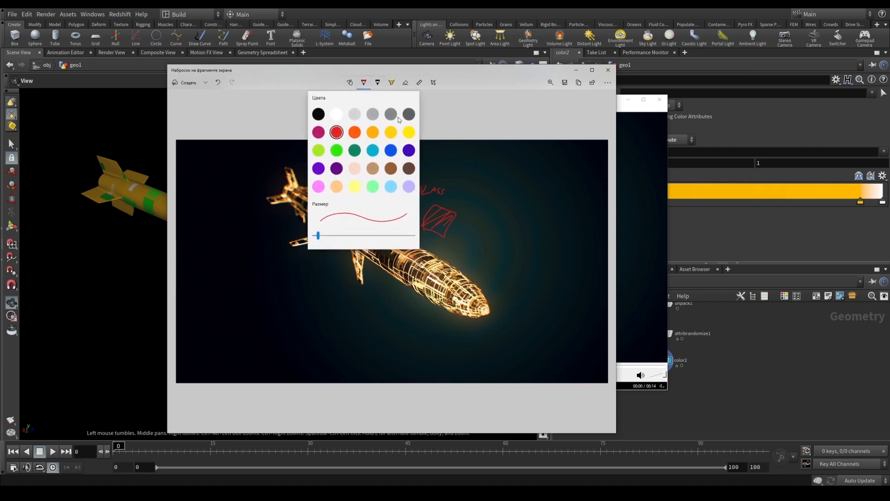
click(336, 150)
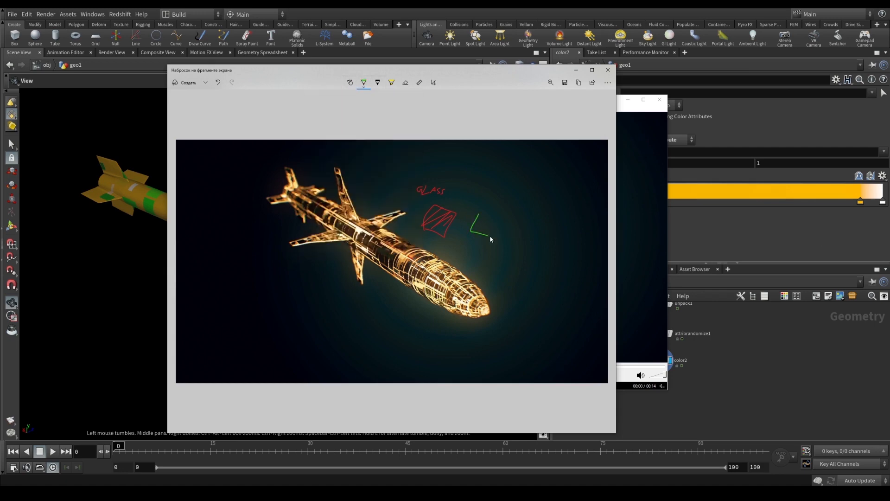
mouse_move(490, 236)
mouse_down()
mouse_move(498, 227)
mouse_move(475, 205)
mouse_move(496, 200)
mouse_move(506, 209)
mouse_up()
key(ctrl+z)
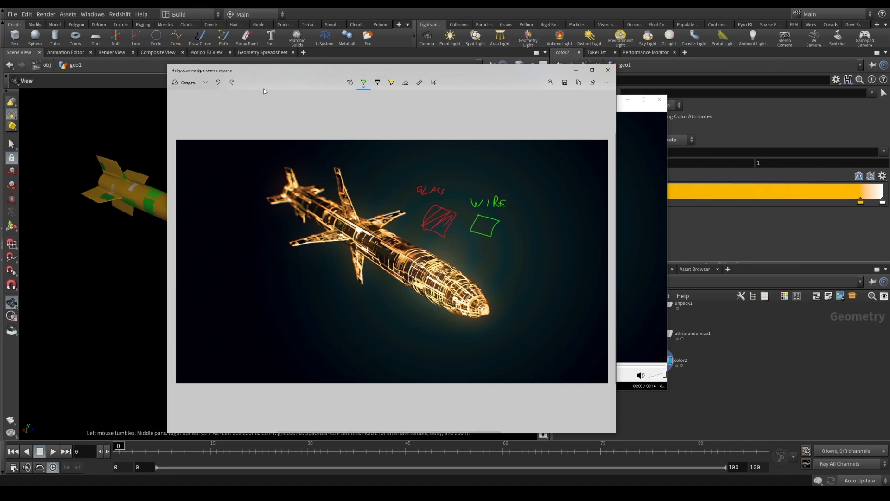
Step: Draw an orange square filled with small markings and labelled TEX beside the WIRE sketch
click(363, 82)
click(371, 131)
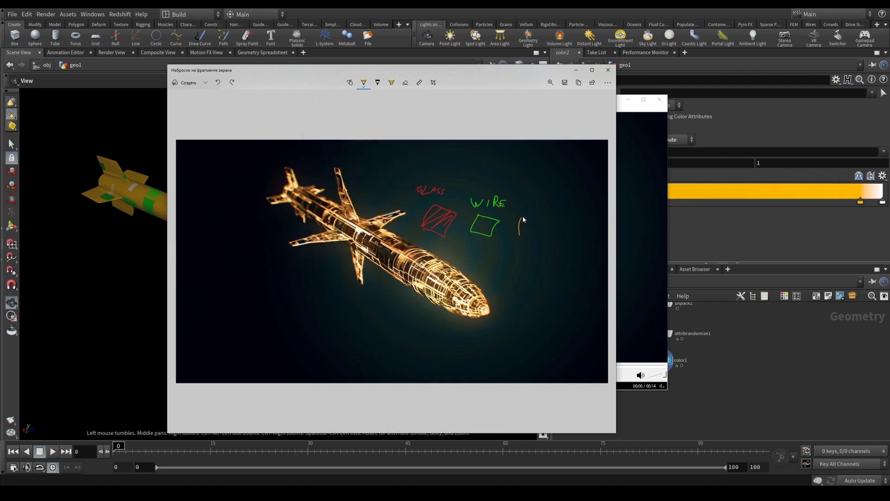
drag(551, 228, 517, 236)
mouse_move(522, 203)
mouse_down()
mouse_move(543, 209)
mouse_move(529, 226)
mouse_move(537, 234)
mouse_up()
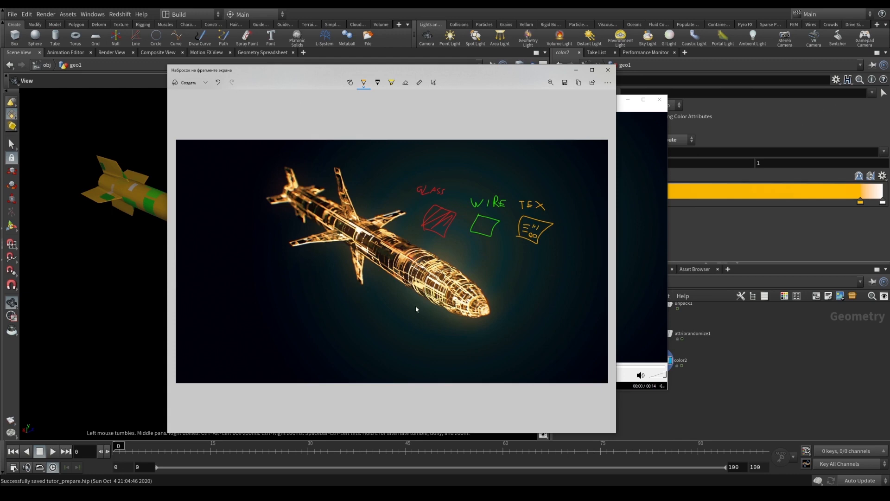
mouse_move(428, 272)
mouse_down()
mouse_move(486, 285)
mouse_move(419, 279)
mouse_up()
key(ctrl+z)
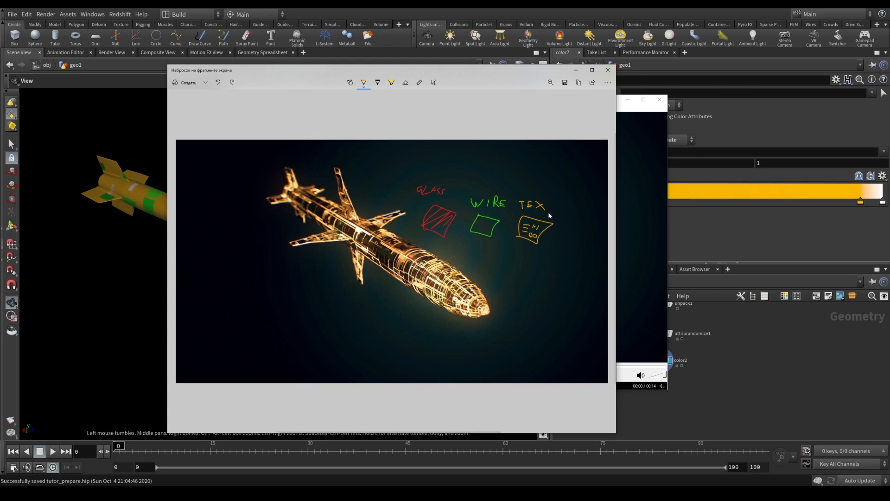
drag(521, 221, 556, 221)
key(ctrl+z)
Step: Circle the GLASS, WIRE and TEX sketches together in orange
mouse_move(419, 244)
mouse_down()
mouse_move(538, 179)
mouse_move(475, 271)
mouse_up()
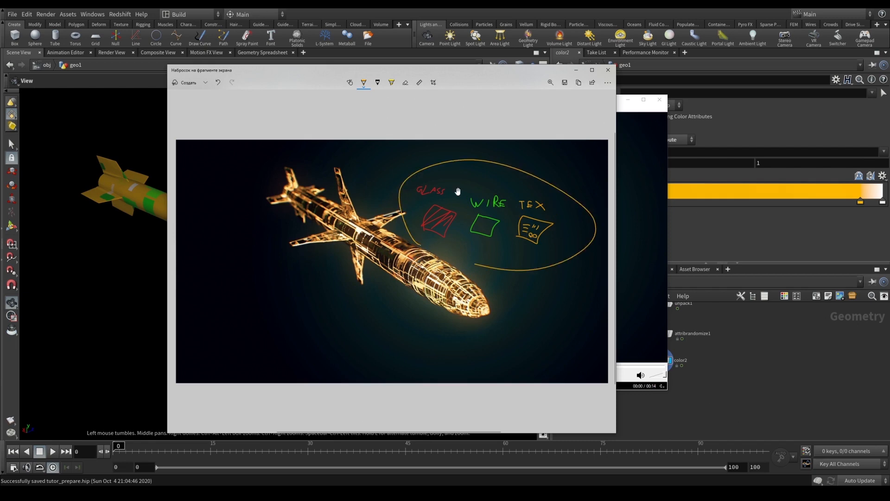
Step: Return to Houdini and add a Null fed by color2, naming it OUT_glass
key(ctrl+z)
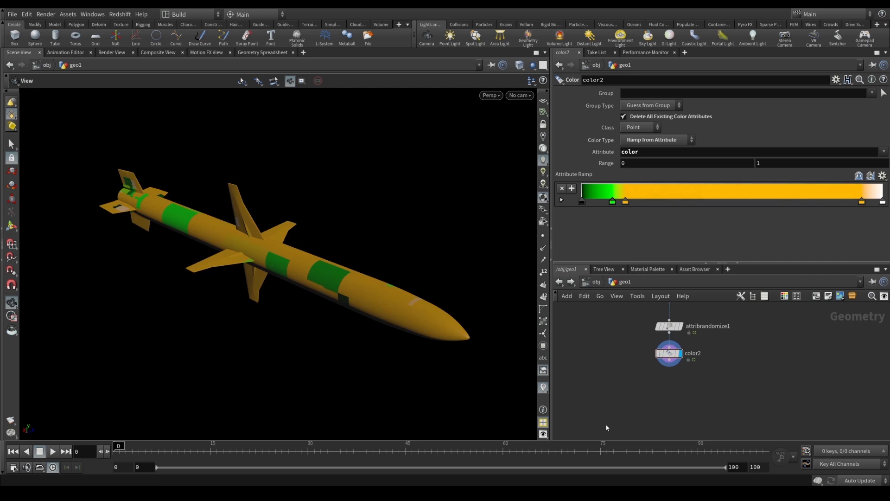
key(Tab)
text(null)
key(Return)
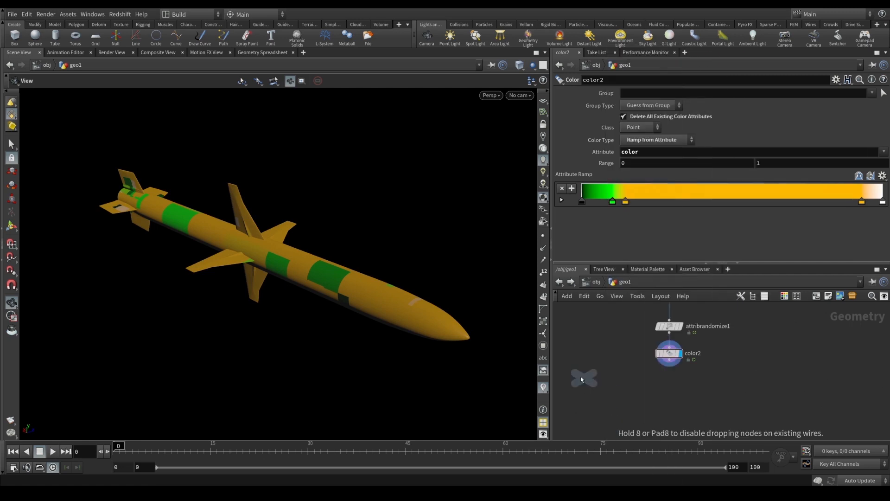
click(579, 375)
click(580, 366)
drag(583, 373, 577, 405)
click(589, 404)
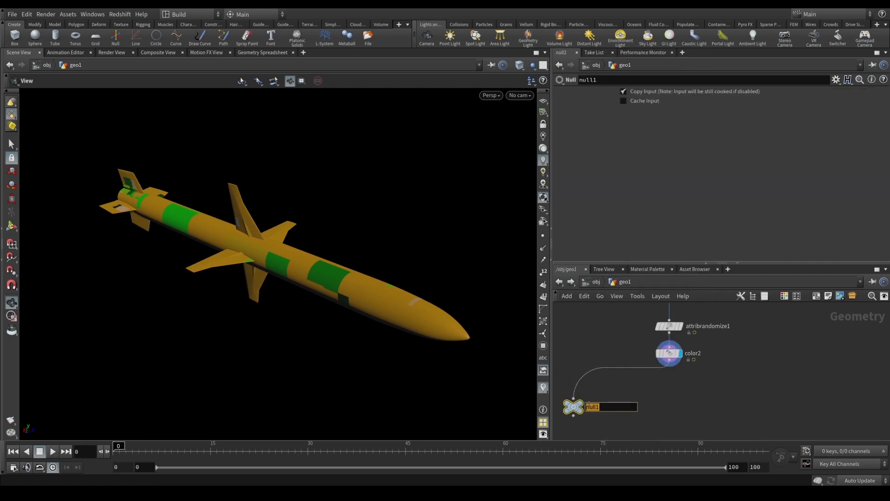
text(OUT_glass)
key(Return)
scroll(673, 405, down, 1)
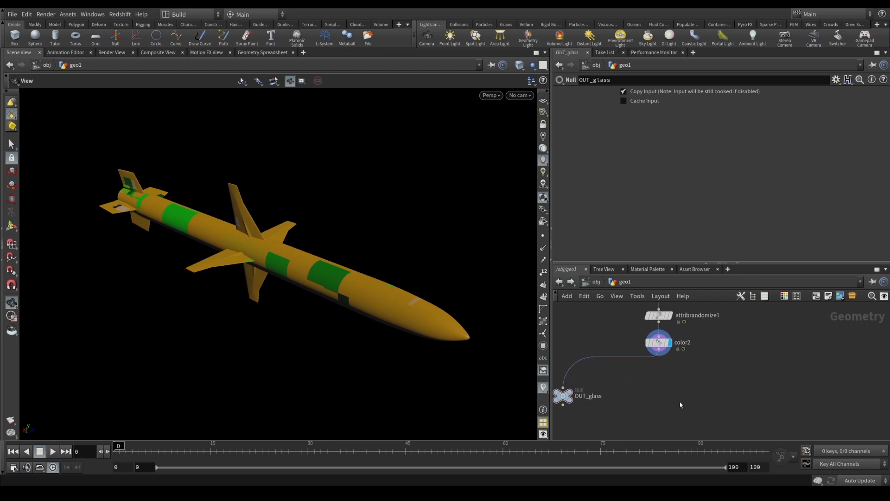
Step: Add a Group Create node beside OUT_glass, connect it to color2 and display it
scroll(680, 401, down, 1)
key(Tab)
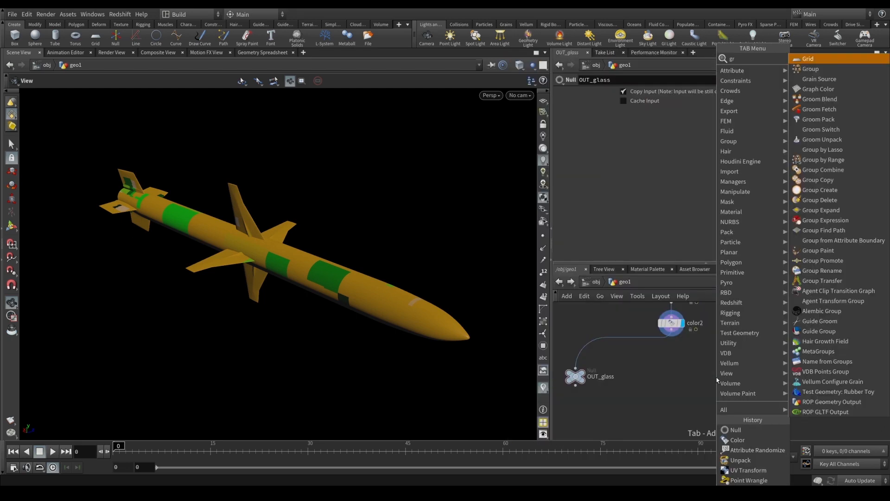
click(830, 139)
click(729, 366)
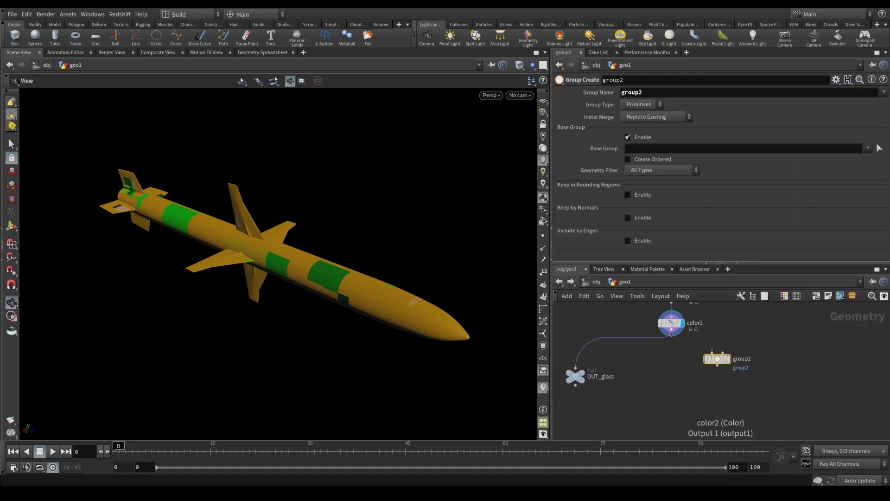
drag(715, 361, 700, 371)
click(713, 373)
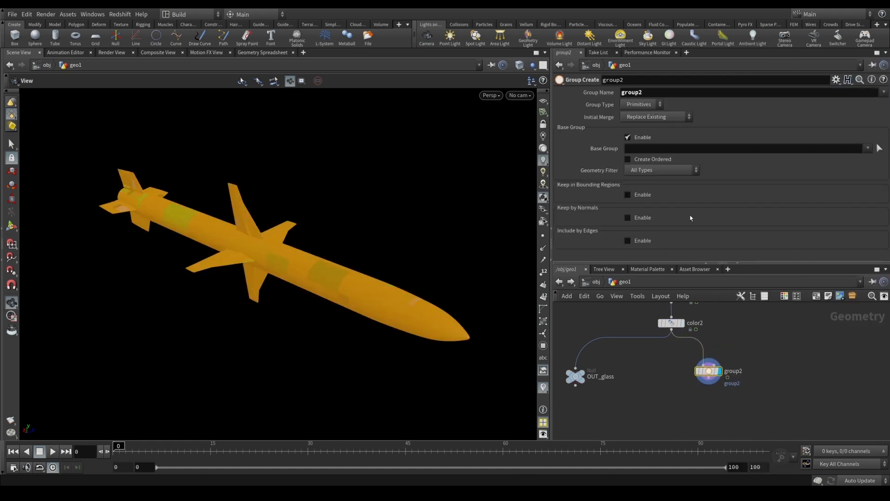
Step: Set group2's type to Edges, disable its base group and enable Include by Edges with Unshared Edges
click(642, 107)
click(644, 137)
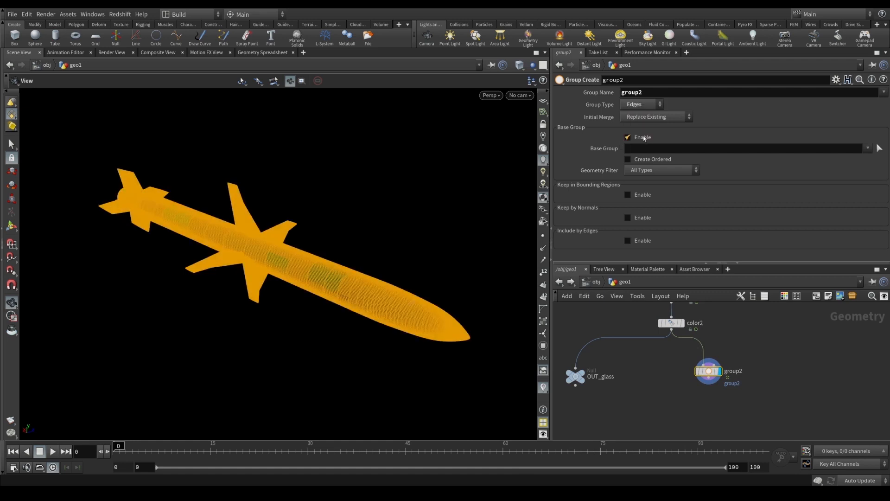
click(642, 137)
click(628, 206)
scroll(642, 209, down, 2)
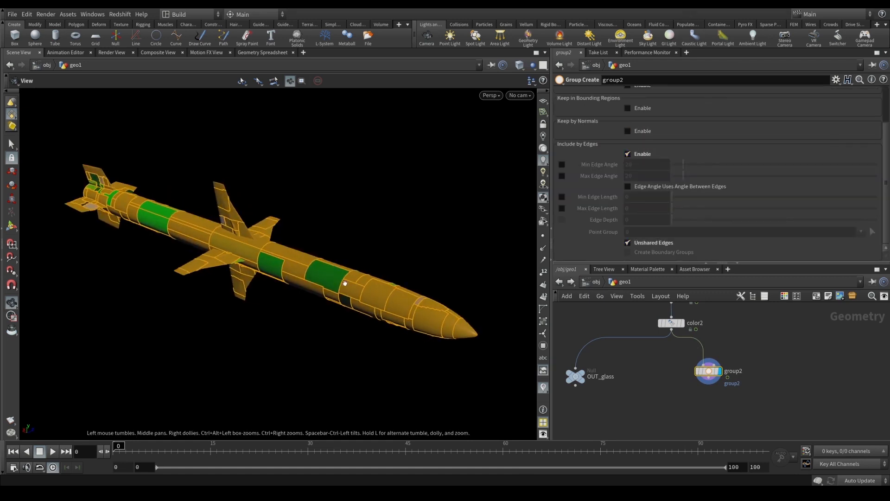
middle_drag(719, 357, 707, 323)
scroll(601, 138, up, 2)
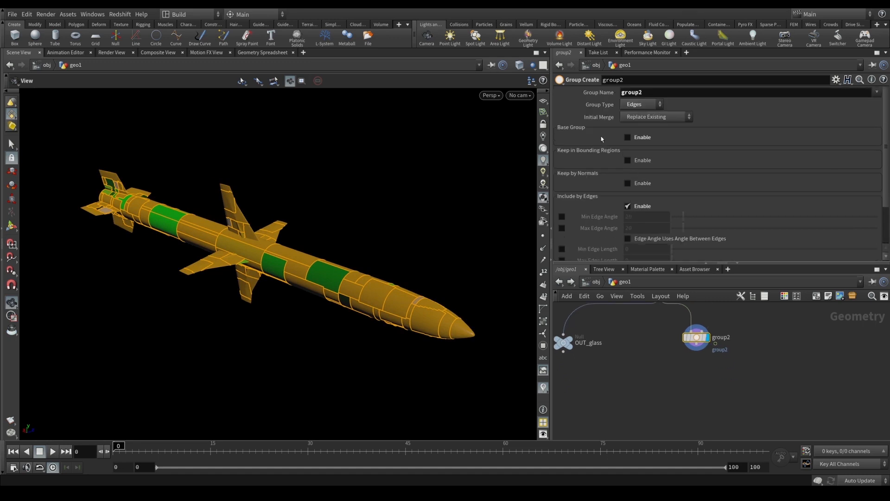
Step: Set group2's group name to edges
double_click(643, 94)
text(edges)
key(Return)
middle_drag(712, 359, 705, 347)
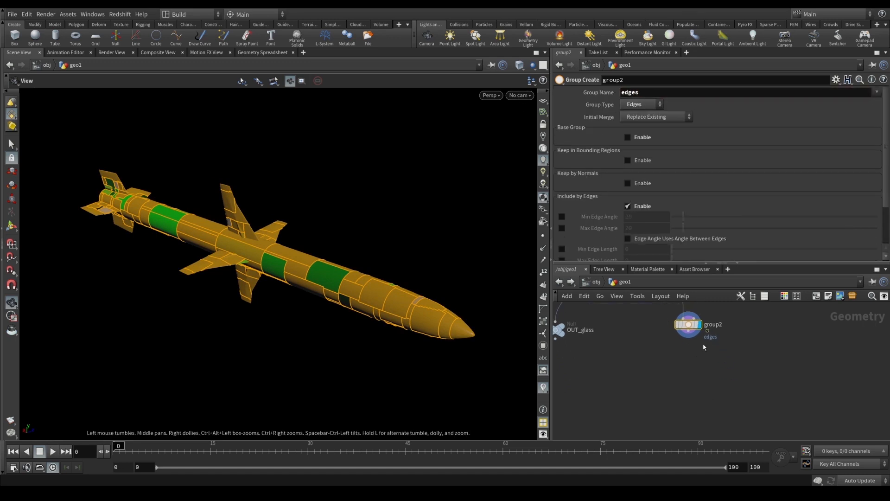
Step: Add a Dissolve node below group2, connect it to group2's output and display it
key(Tab)
mouse_move(714, 262)
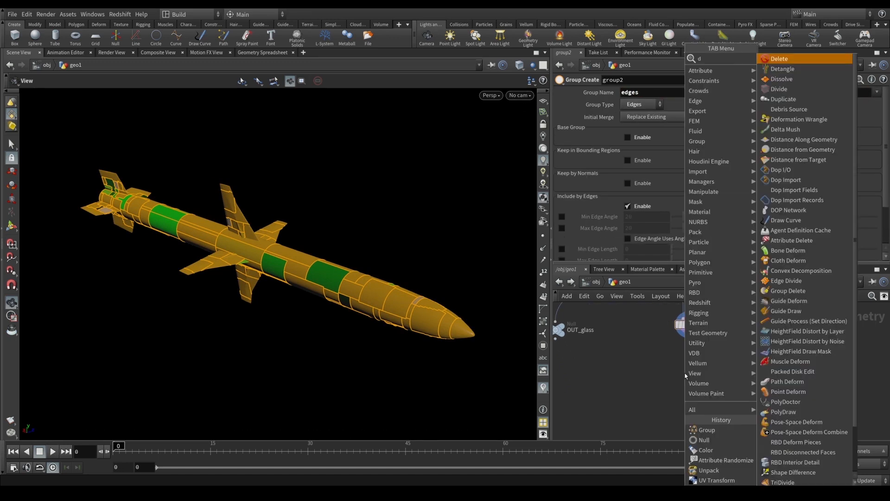
click(788, 148)
click(703, 364)
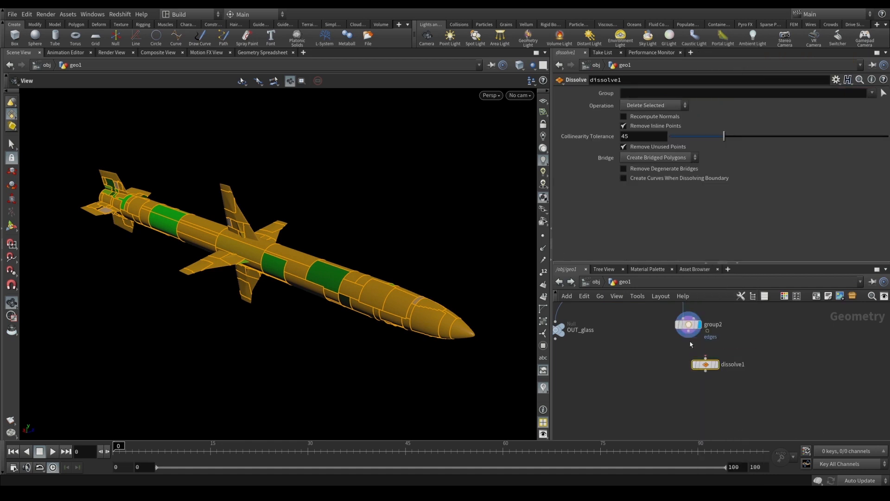
drag(689, 331, 693, 372)
click(701, 373)
click(703, 373)
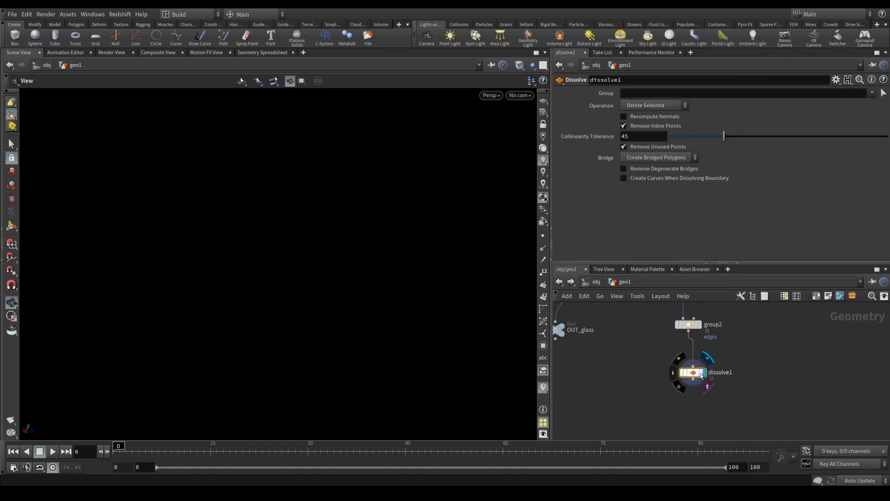
Step: Set the Dissolve to Delete Non-Selected on the edges group with Remove Inline Points off, check the wireframe and save the scene
click(636, 94)
text(edges)
key(Return)
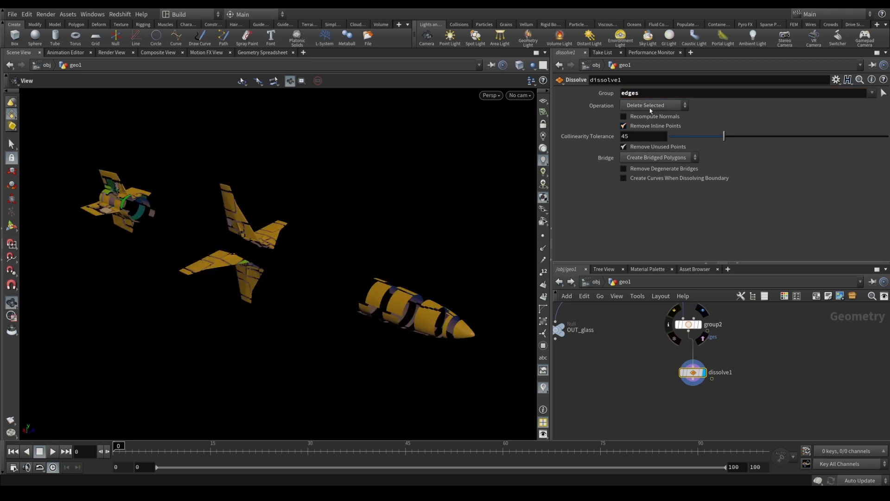
click(649, 107)
click(650, 124)
drag(318, 264, 284, 257)
key(w)
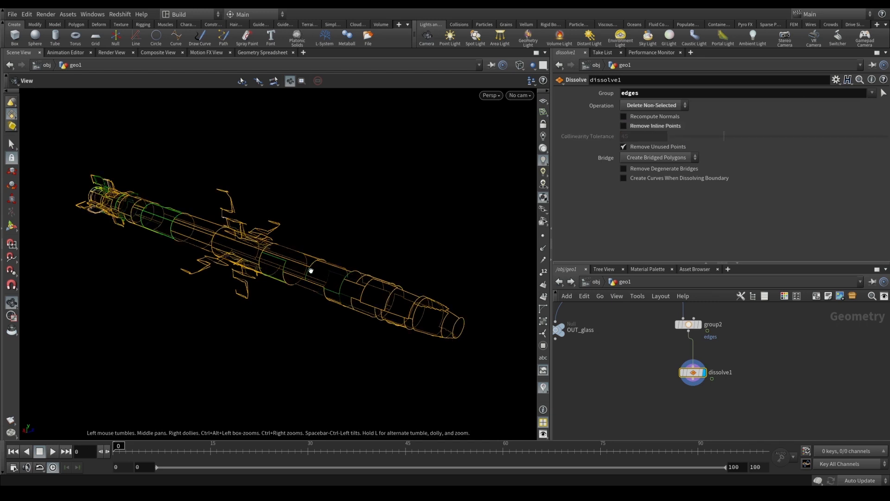
key(w)
key(w)
key(ctrl+s)
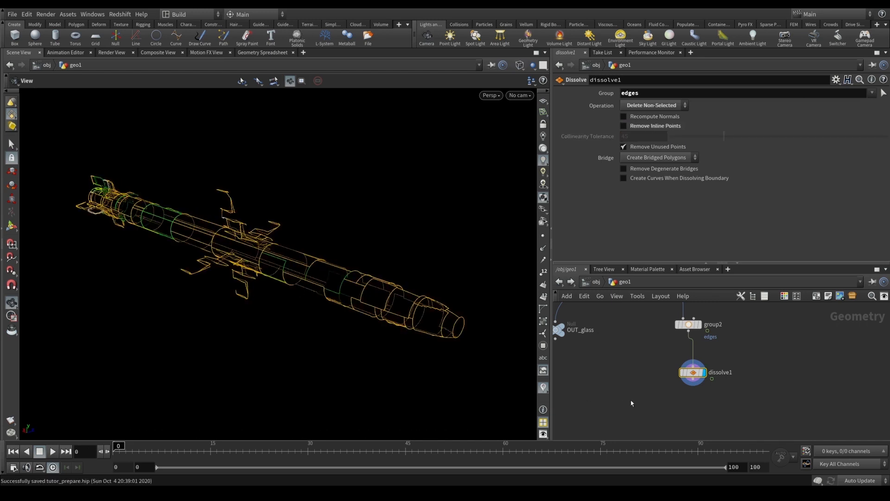
key(Tab)
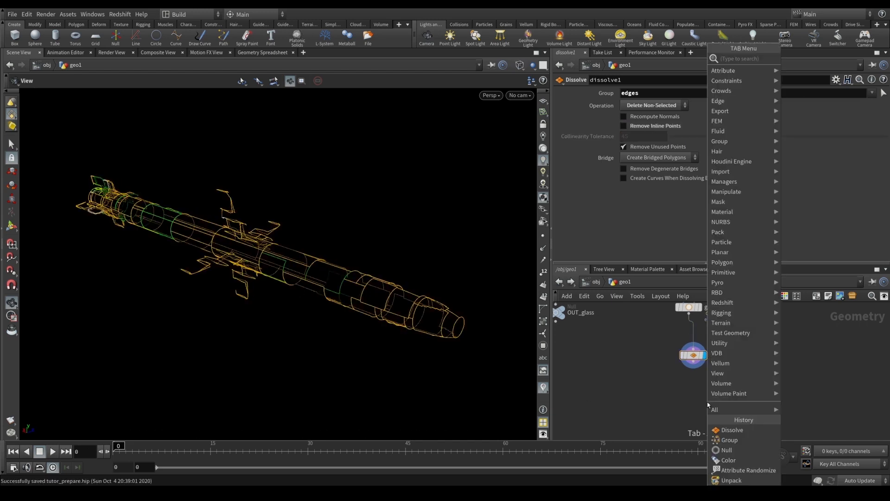
text(convert)
key(Return)
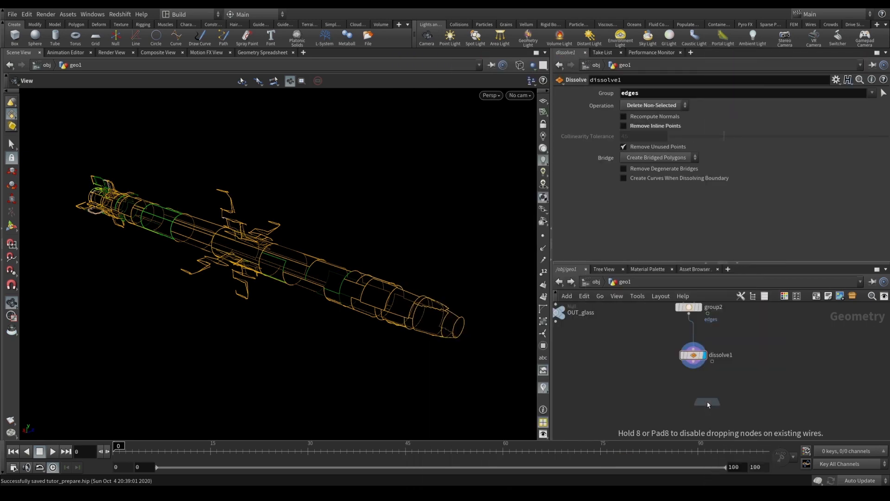
click(689, 406)
key(Delete)
Step: Add a Convert Line node after dissolve1, display it and inspect the resulting missile wires
key(Tab)
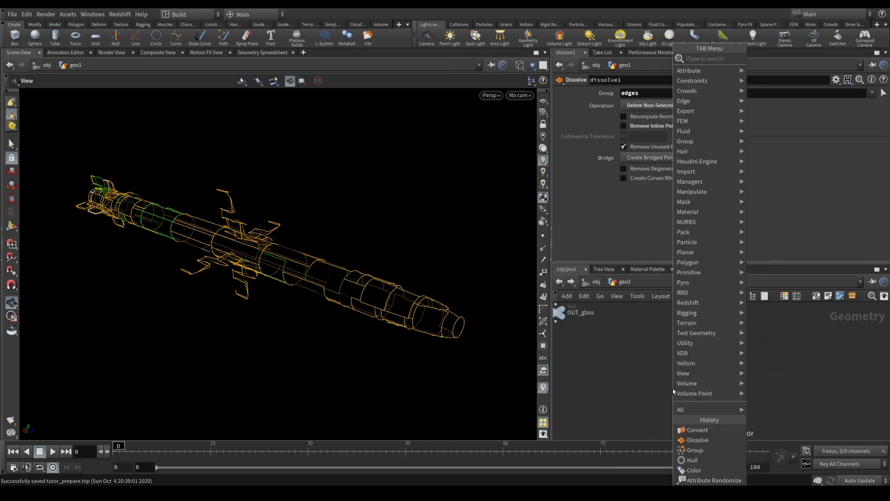
text(conv)
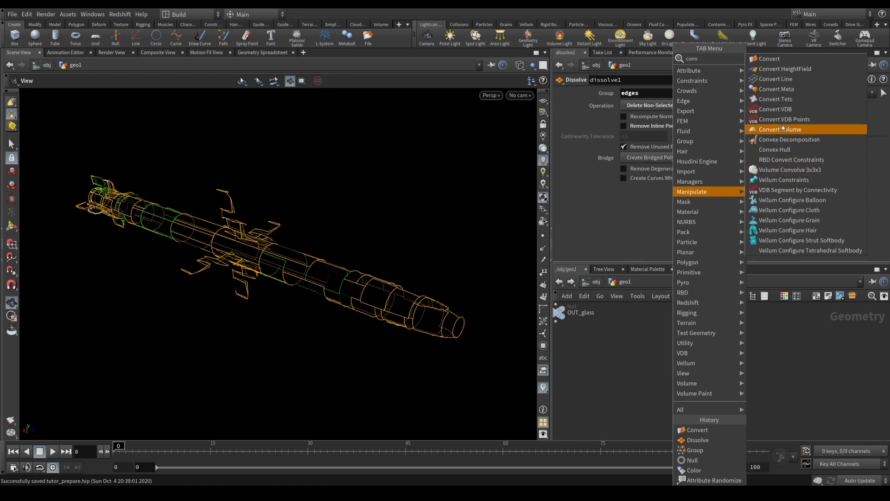
click(775, 80)
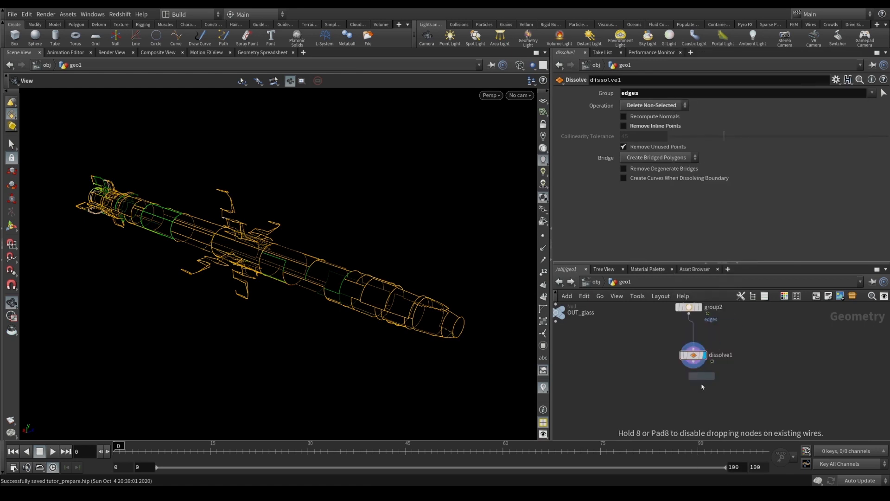
click(693, 369)
click(704, 383)
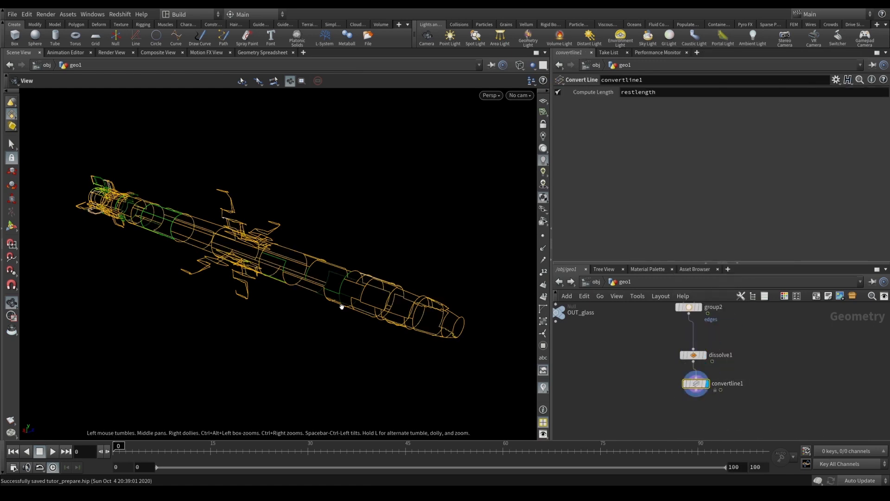
drag(342, 309, 322, 283)
mouse_move(671, 398)
middle_down()
mouse_move(672, 366)
mouse_move(668, 386)
middle_up()
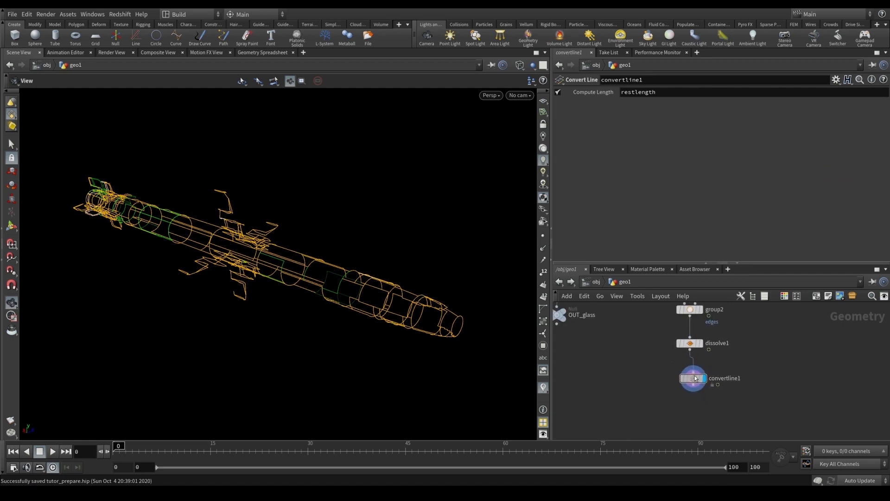
drag(471, 322, 352, 297)
Step: Add an Attribute Randomize node after convertline1, display it and set its attribute name to int
key(Tab)
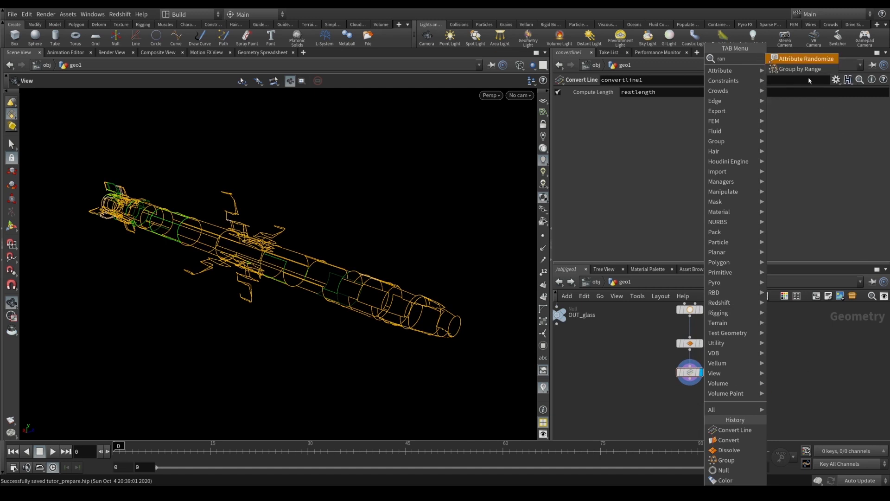
click(811, 57)
click(691, 407)
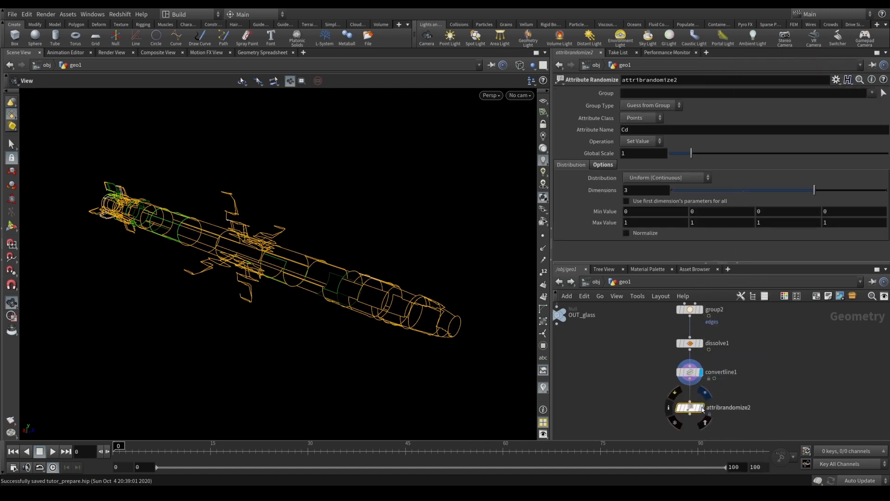
key(BackSpace)
key(BackSpace)
text(int)
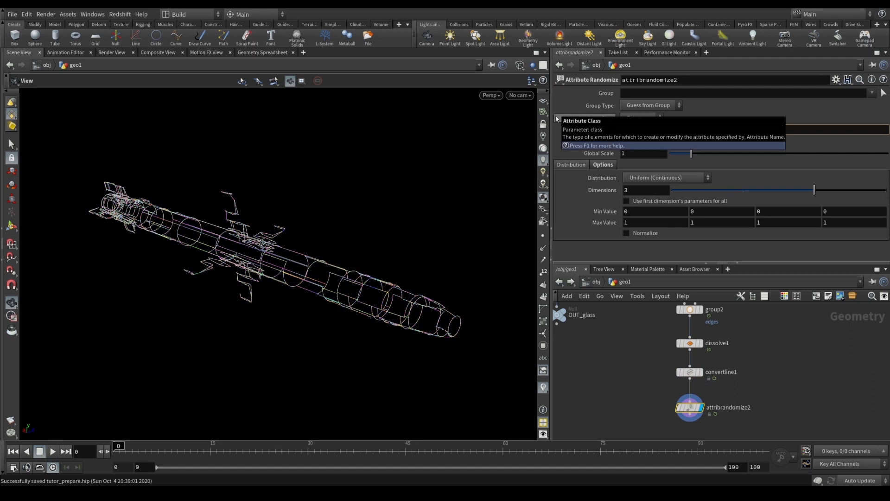
key(Return)
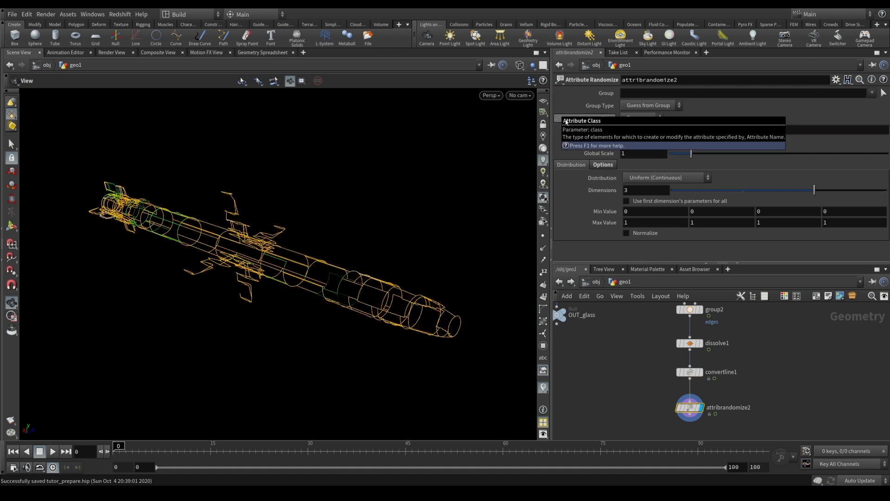
Step: Set the randomization to 1 dimension with a Custom Ramp, keeping values low up to about 0.86 and rising steeply near the end
click(674, 191)
click(600, 165)
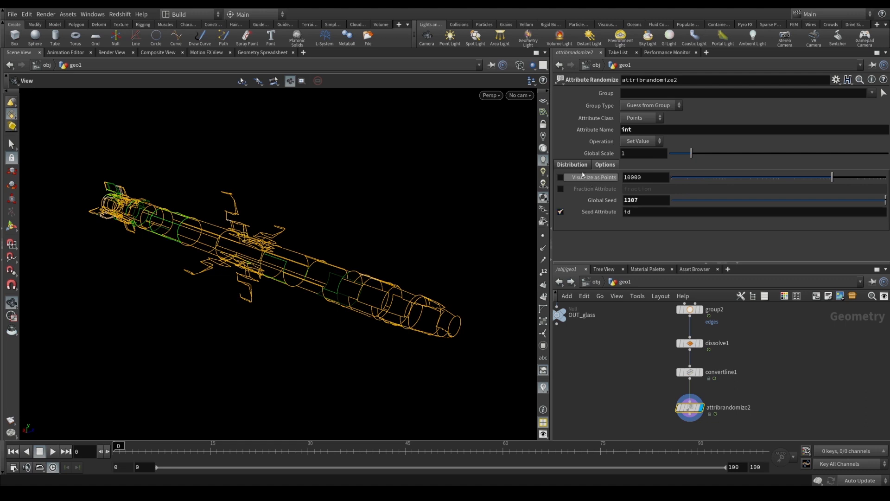
click(574, 165)
click(664, 177)
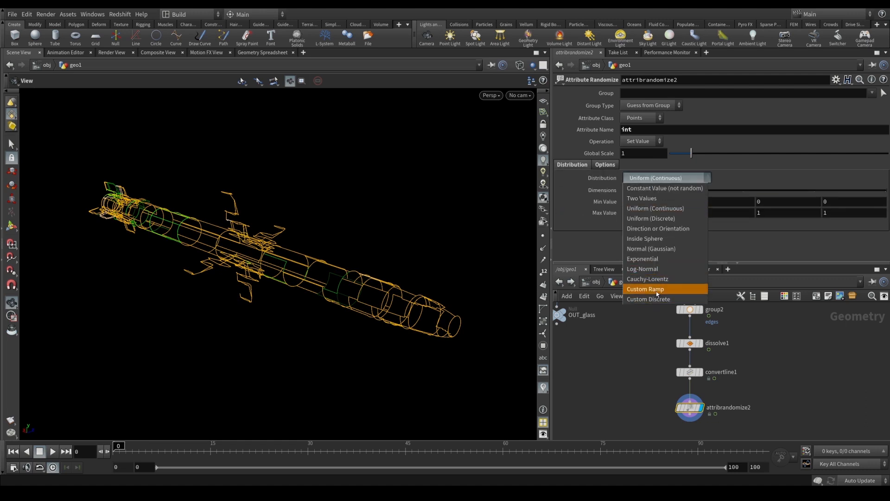
click(655, 289)
scroll(718, 195, down, 3)
click(728, 185)
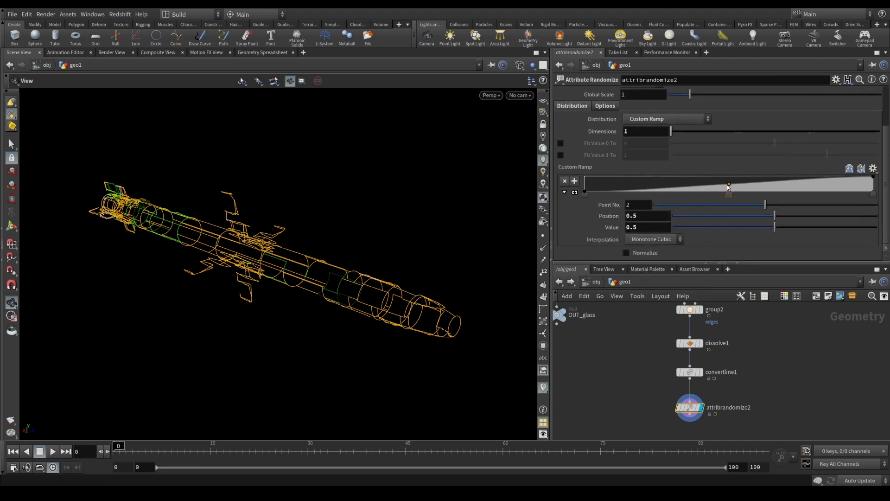
drag(729, 185, 834, 191)
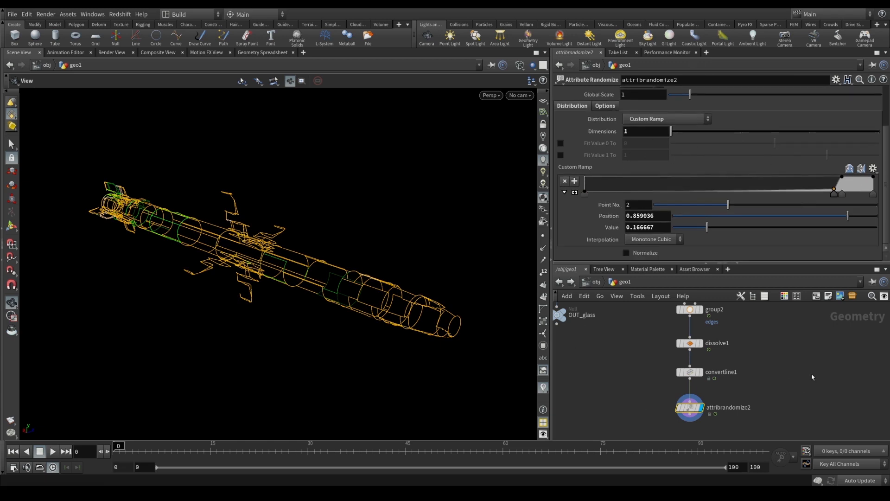
Step: Add a Point Wrangle after attribrandomize2, display it and open its VEXpression for editing
key(Tab)
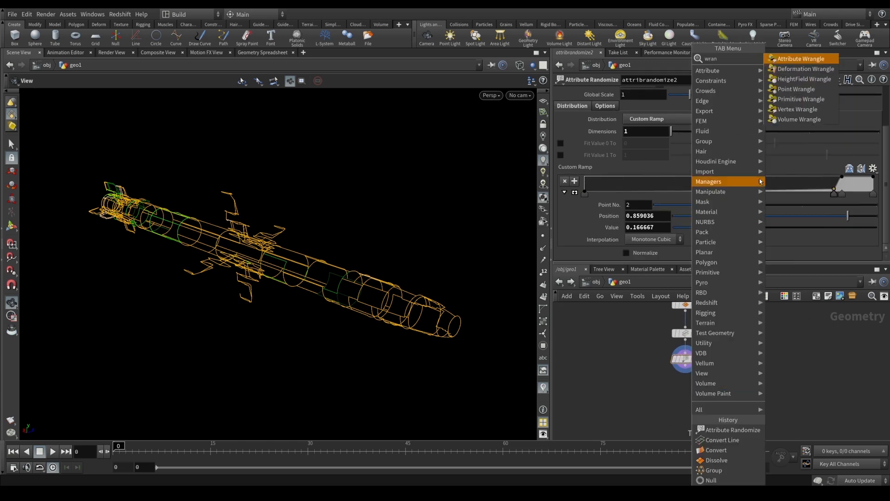
click(802, 91)
click(688, 405)
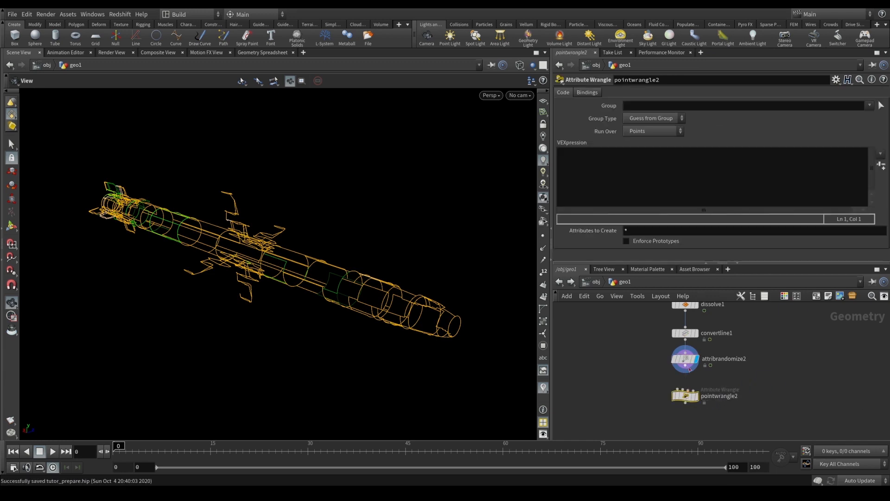
click(643, 198)
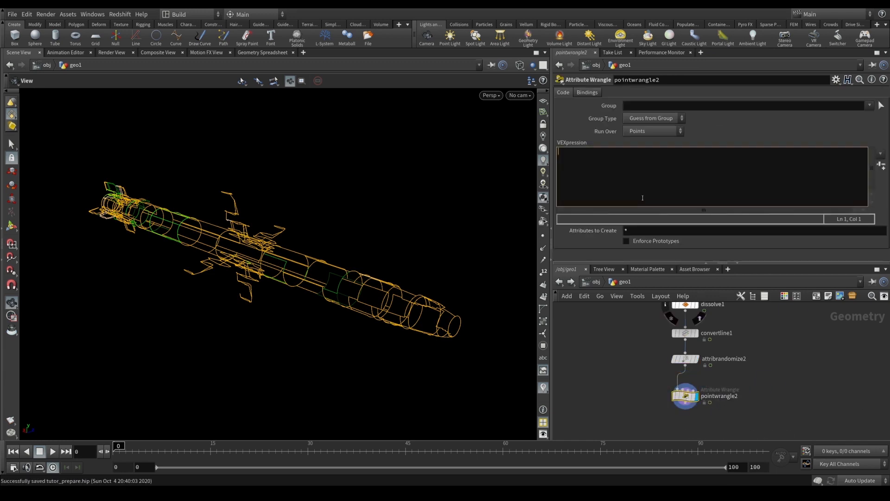
text(@Cd *= @int)
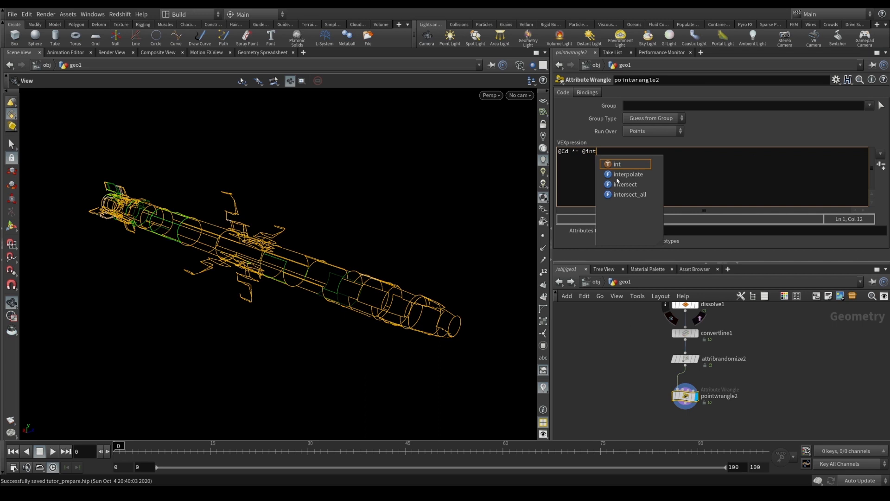
text(;)
key(Left)
key(Left)
key(Left)
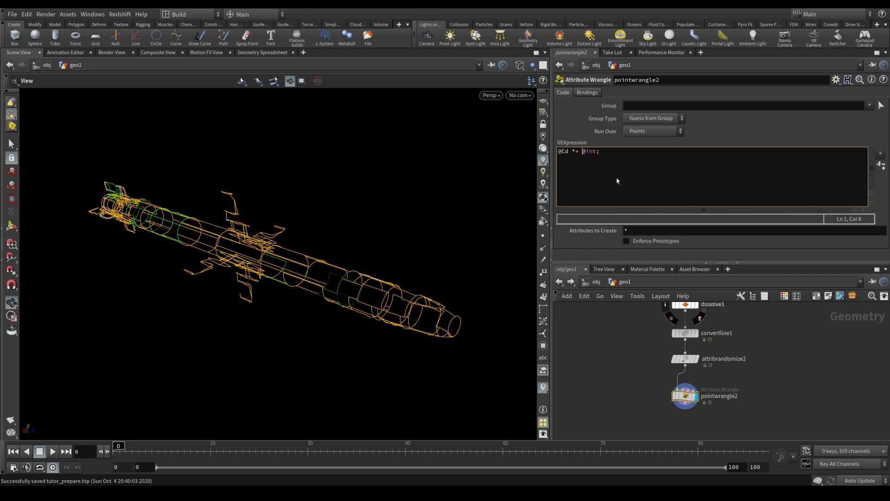
key(shift+End)
key(BackSpace)
text(fit()
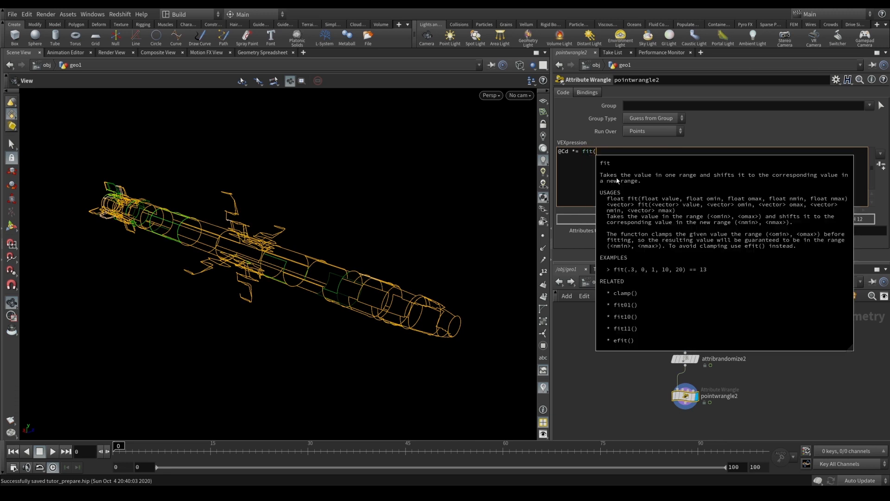
text(@)
key(Escape)
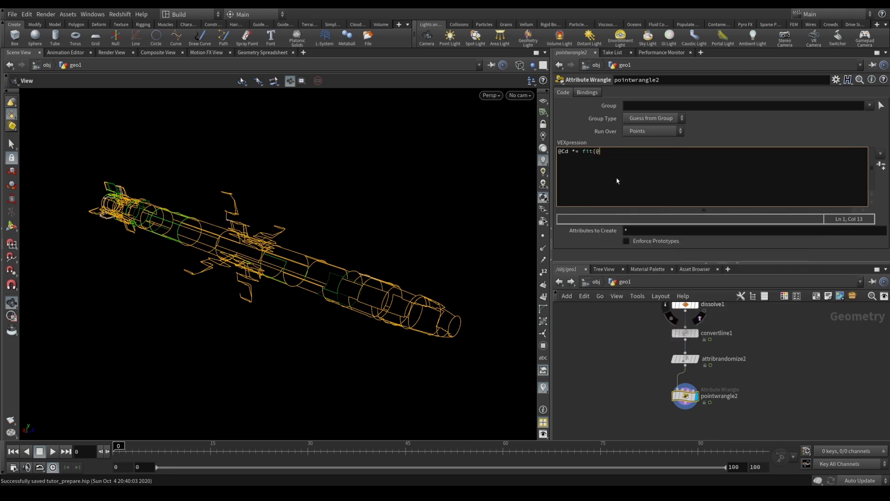
text(ont)
key(BackSpace)
key(BackSpace)
text(int,)
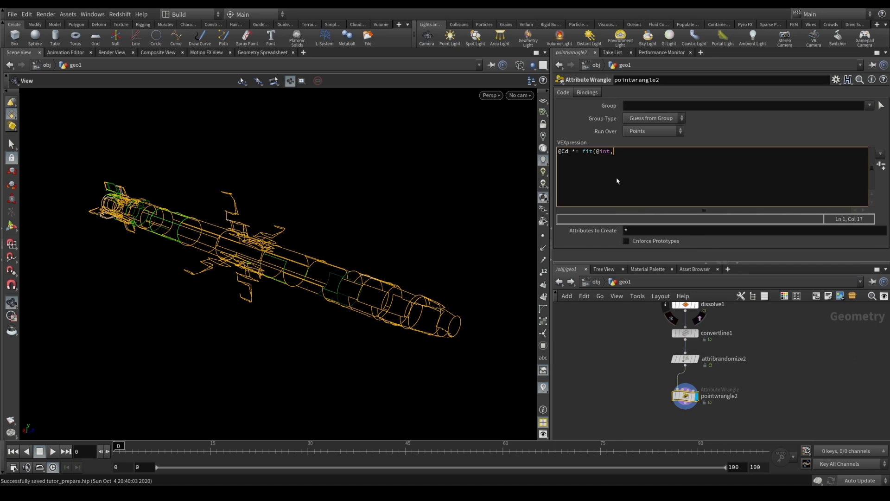
key(BackSpace)
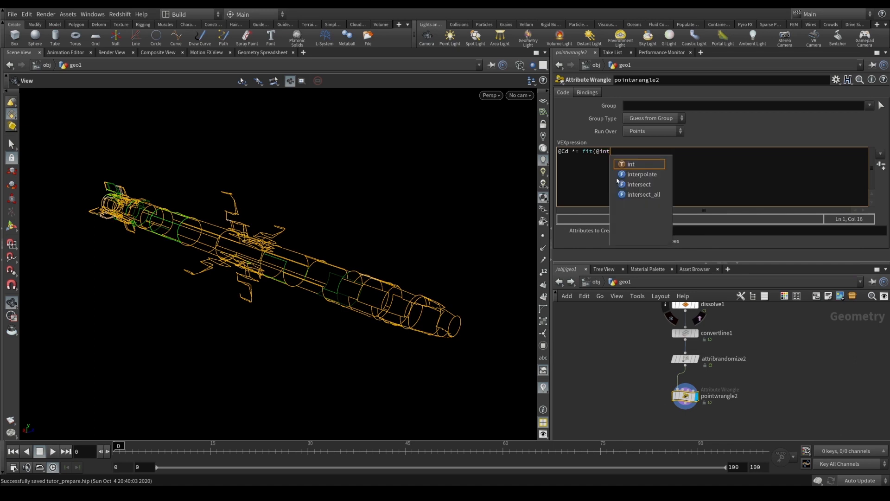
text(ensity,)
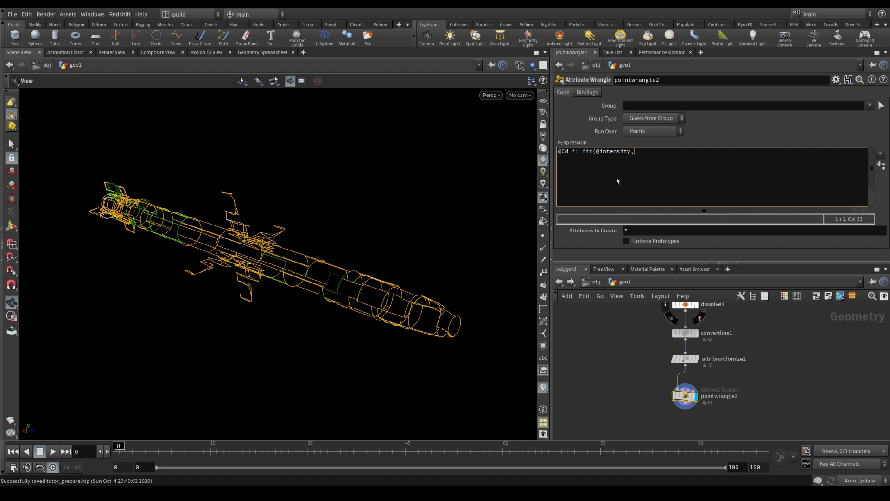
text(01(@intensity,1,chf("Intensity"));)
key(ctrl+Return)
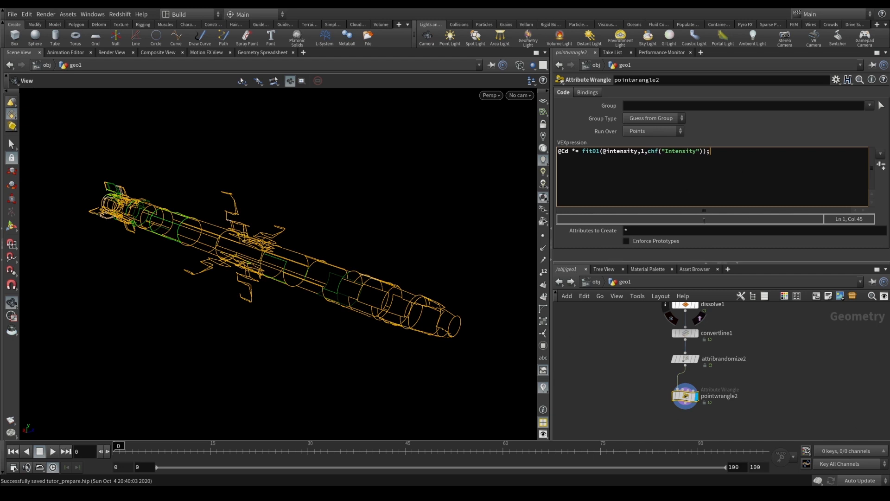
Step: Change the attribute name in attribrandomize2 to intensity
middle_drag(781, 358, 787, 387)
click(691, 388)
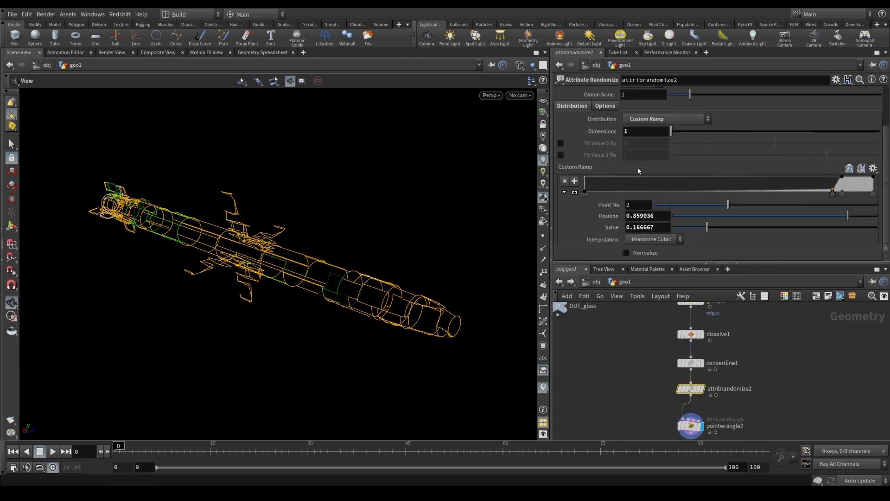
scroll(628, 141, up, 3)
click(635, 132)
text(en)
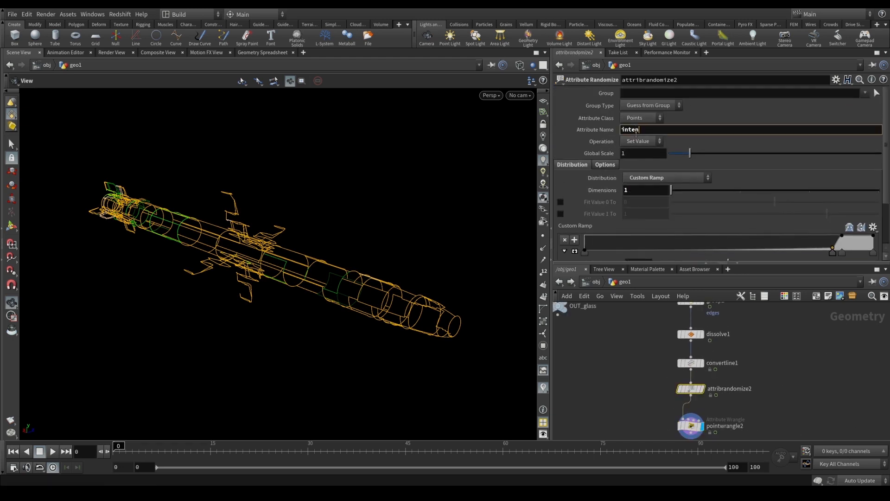
text(sity)
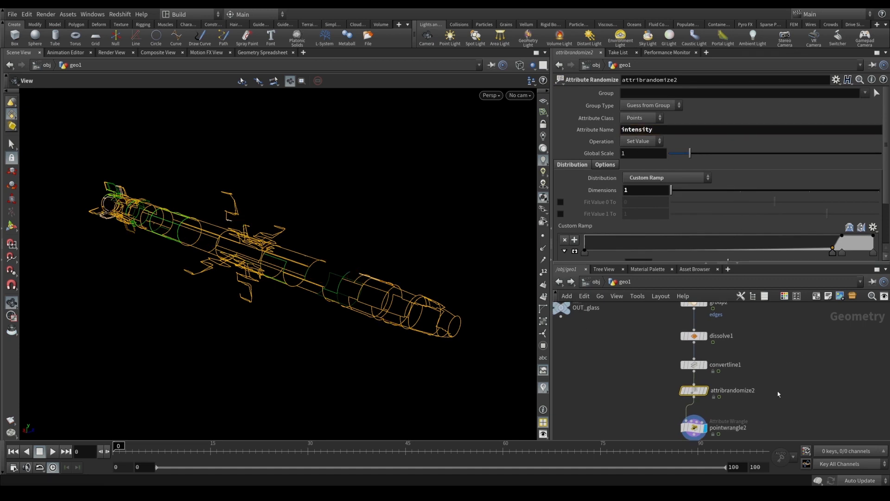
Step: Create the Intensity channel parameter on pointwrangle2 and set it to 25
middle_drag(777, 391, 775, 339)
click(688, 373)
drag(370, 317, 357, 315)
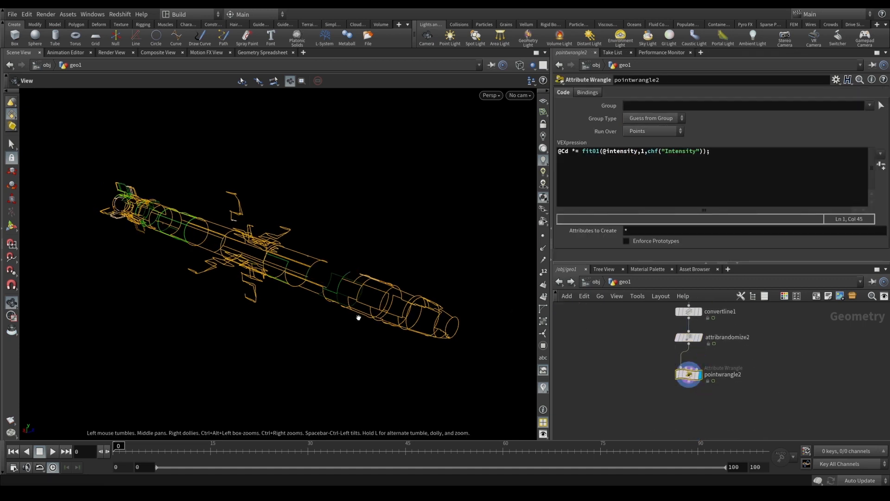
click(881, 167)
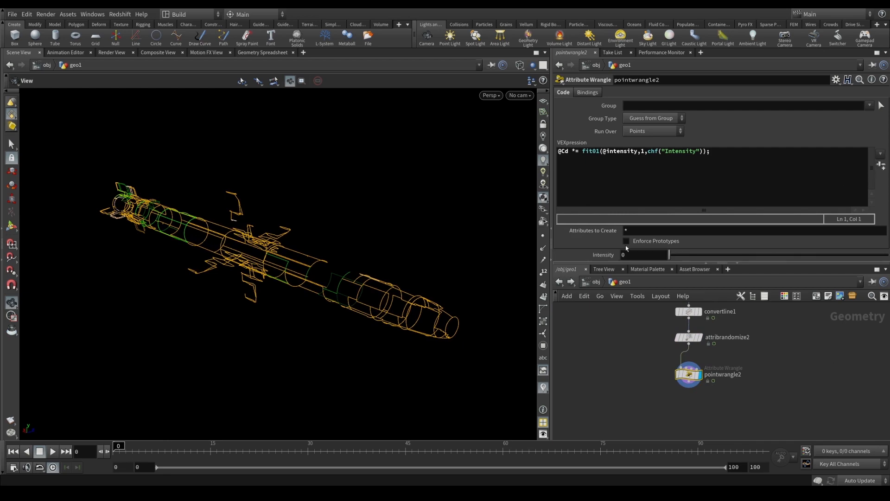
text(25)
key(Return)
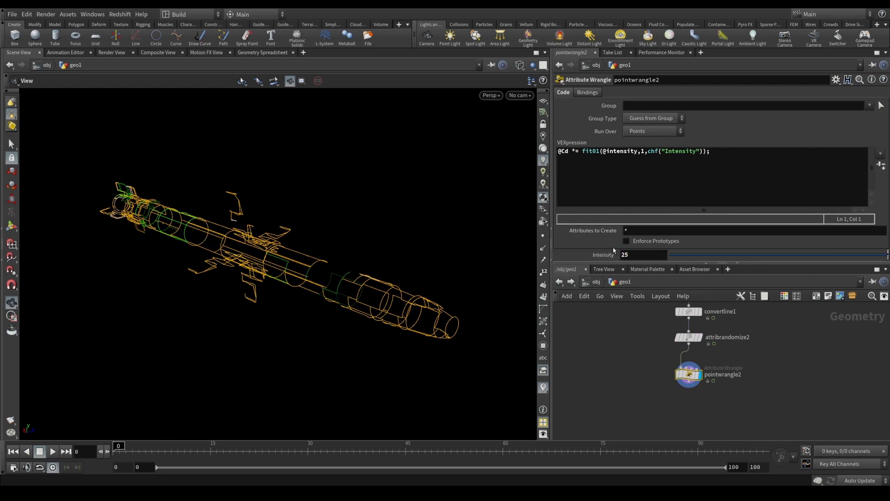
Step: Inspect the missile wires from several angles and save the scene
drag(403, 297, 391, 269)
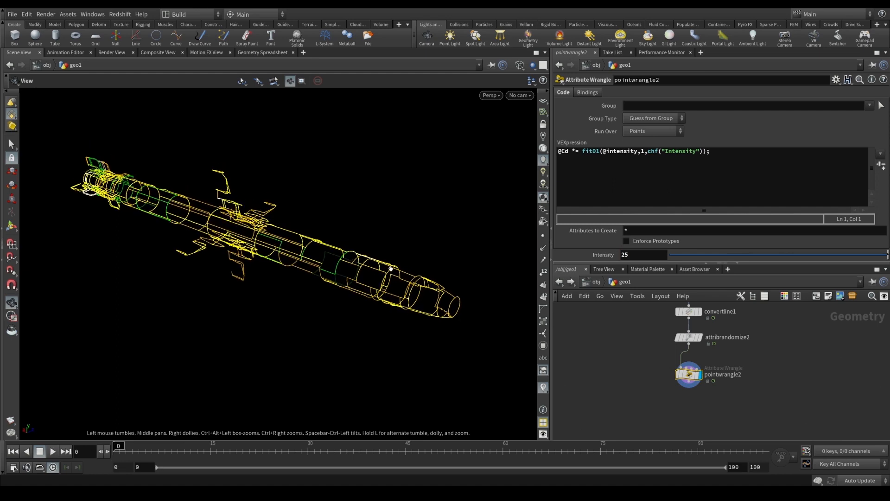
mouse_move(294, 240)
mouse_down()
mouse_move(397, 295)
mouse_move(422, 278)
mouse_move(296, 234)
mouse_up()
key(ctrl+s)
key(Up)
key(Down)
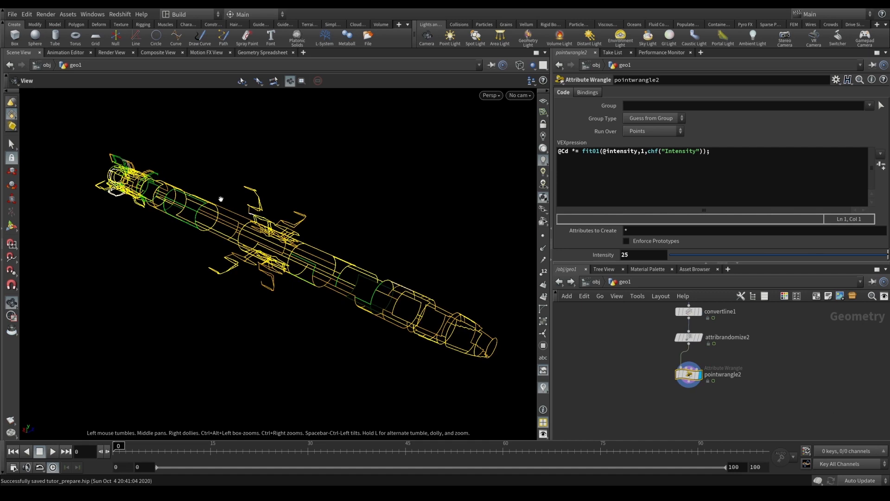
drag(220, 219, 407, 278)
Step: Rename the point wrangle to apply_int and the randomize node to set_int, placing apply_int closer beneath it
double_click(713, 372)
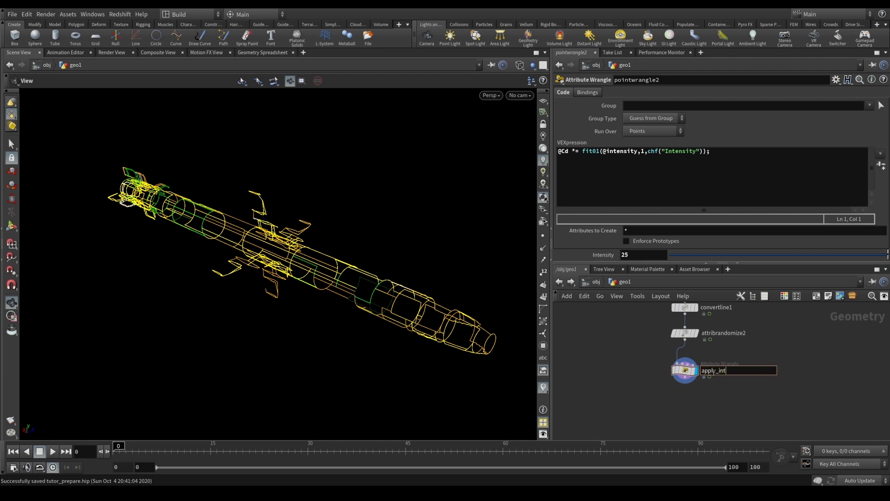
key(Return)
double_click(713, 333)
text(set)
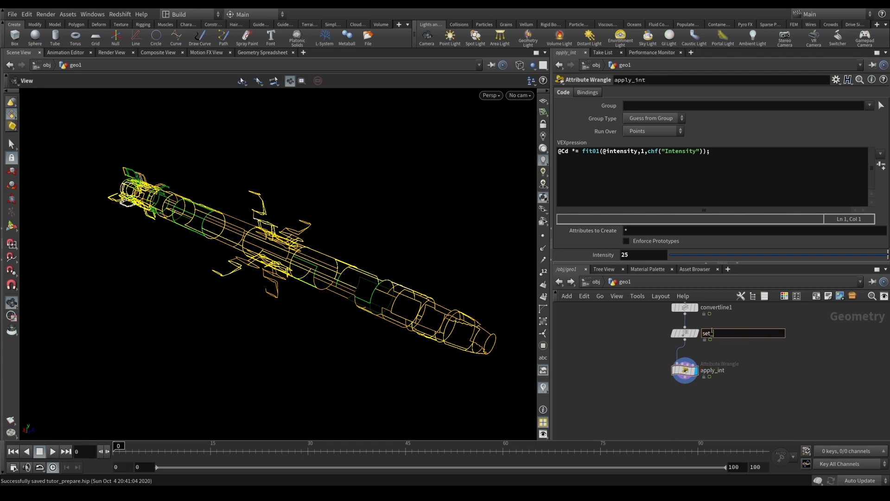
text(_int)
key(Return)
drag(686, 370, 687, 361)
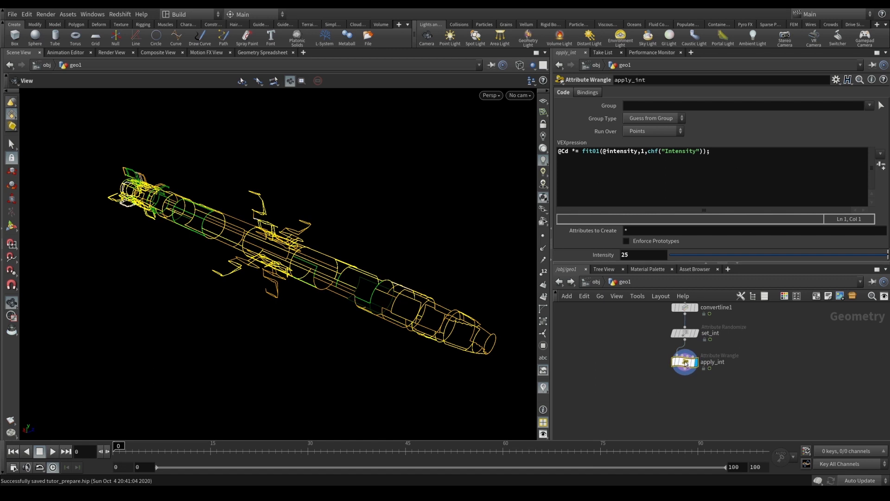
click(668, 255)
drag(681, 258, 853, 260)
drag(499, 326, 498, 319)
key(ctrl+z)
Step: Add a Null after apply_int and name it OUT_wire
middle_drag(728, 374, 727, 364)
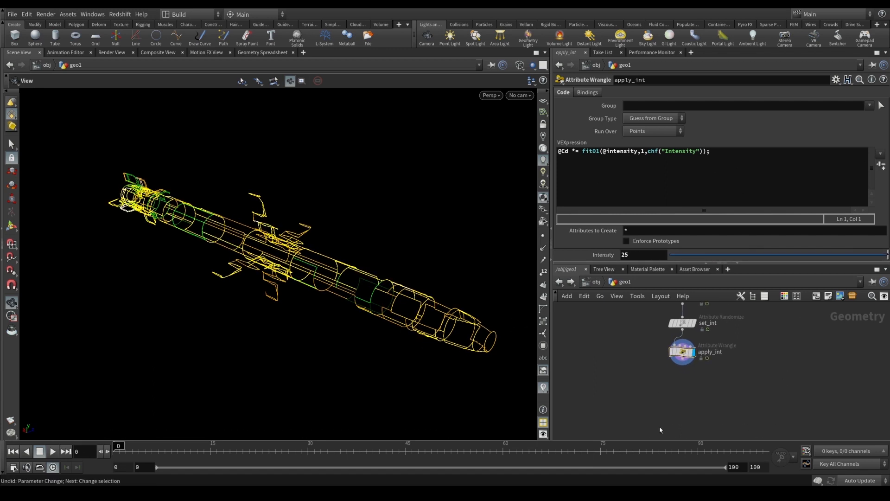
key(Tab)
click(761, 68)
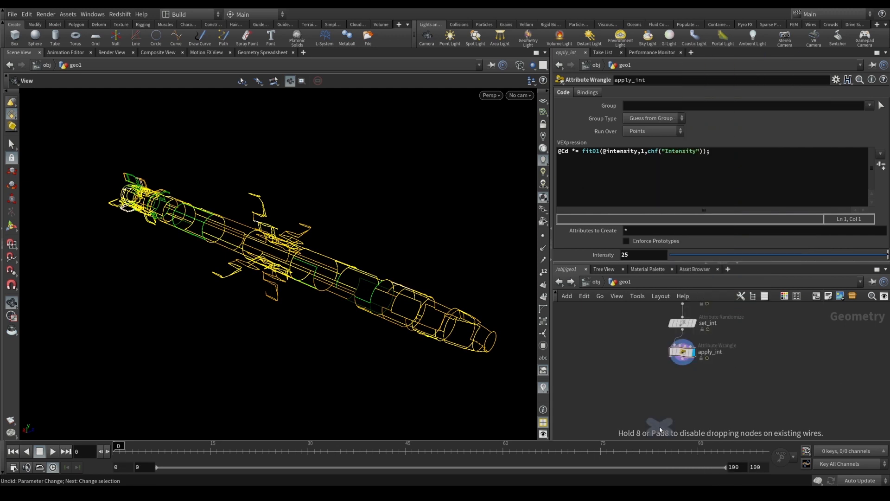
click(681, 393)
double_click(699, 394)
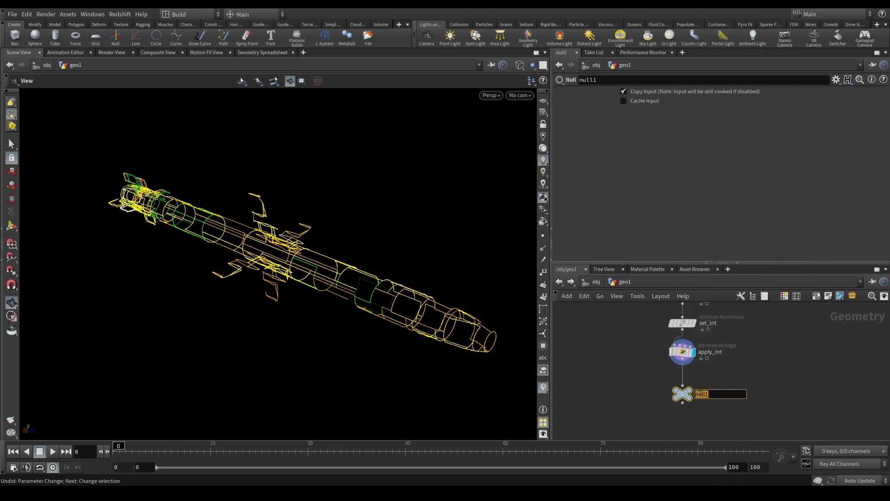
text(OUT_wire)
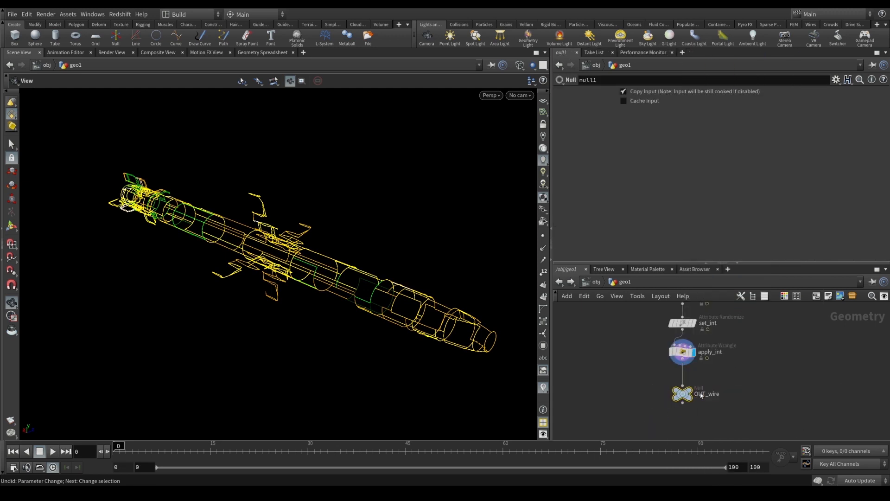
key(Return)
key(h)
Step: Add a UV Quick Shade node beside the wire branch and connect color2 to its input
scroll(770, 366, up, 3)
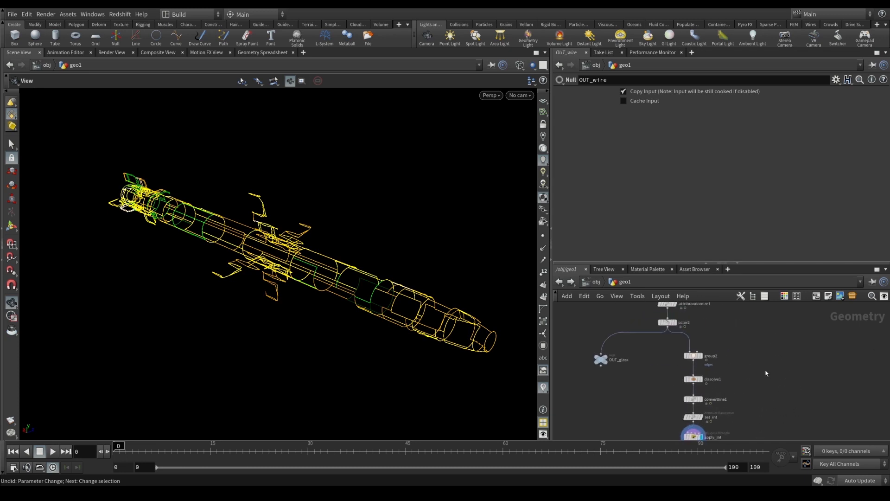
scroll(737, 364, up, 3)
key(Tab)
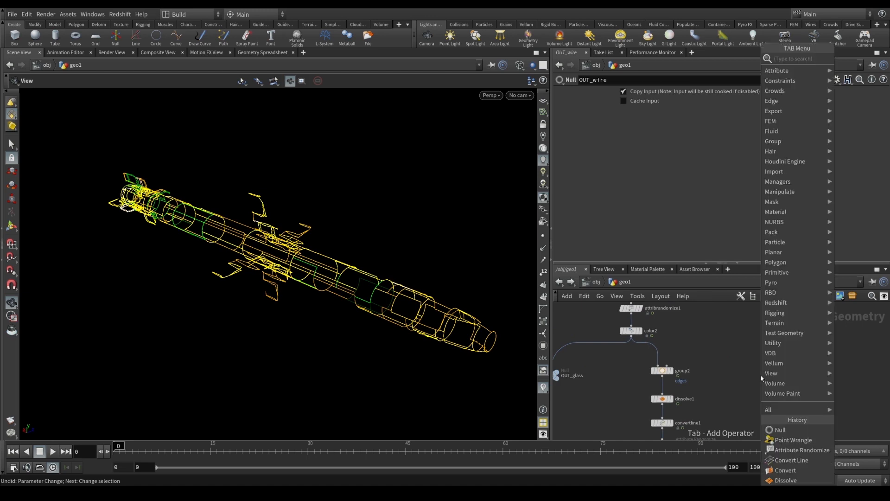
text(uv)
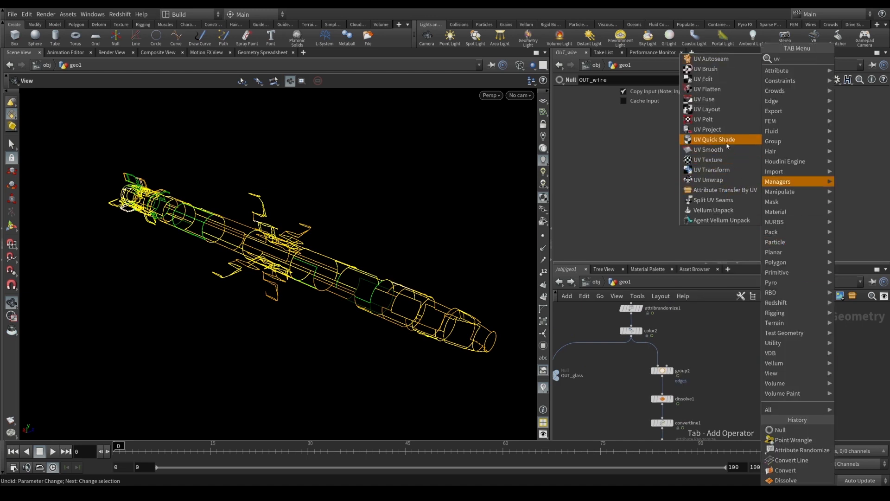
click(728, 139)
click(763, 377)
scroll(752, 377, up, 2)
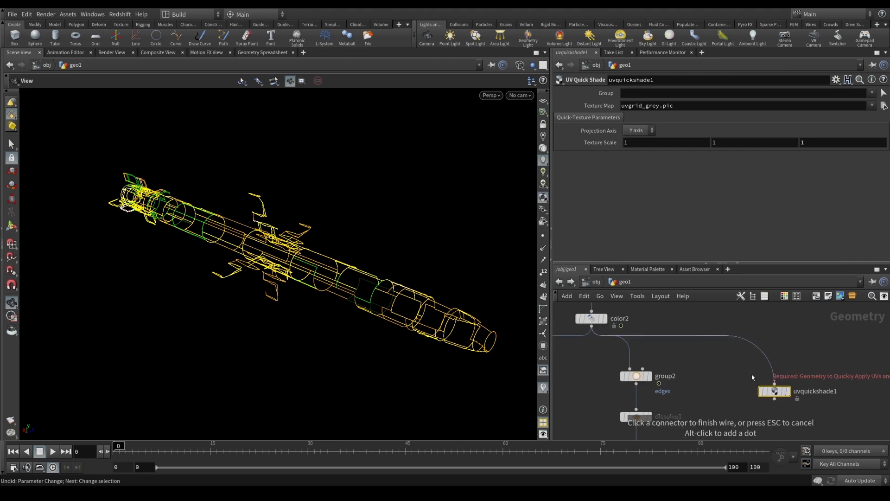
click(774, 383)
Step: Check the reference sketch, display uvquickshade1 and turn off the wireframe overlay in the viewport
key(alt+Tab)
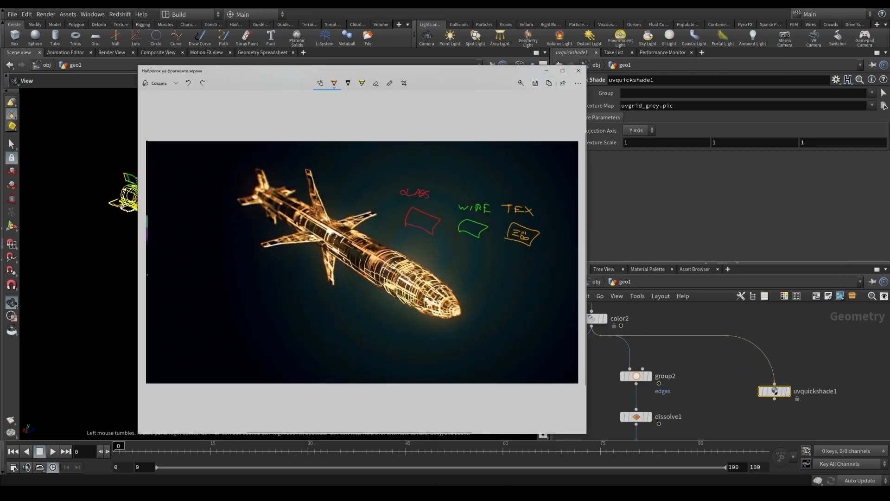
click(775, 391)
drag(775, 391, 772, 380)
click(783, 379)
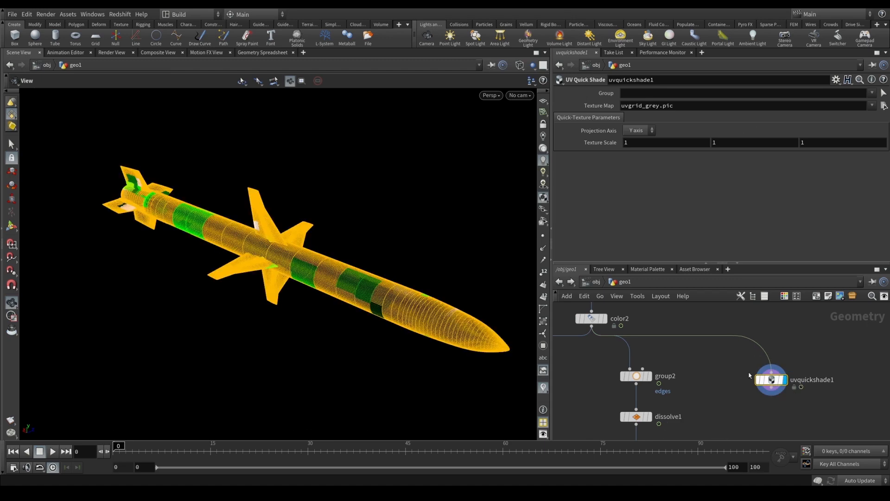
key(w)
Step: Set the texture map of uvquickshade1 to $HIP/tex/overlay/overlay_0191.jpg, after trying overlay_0003.jpg
click(884, 105)
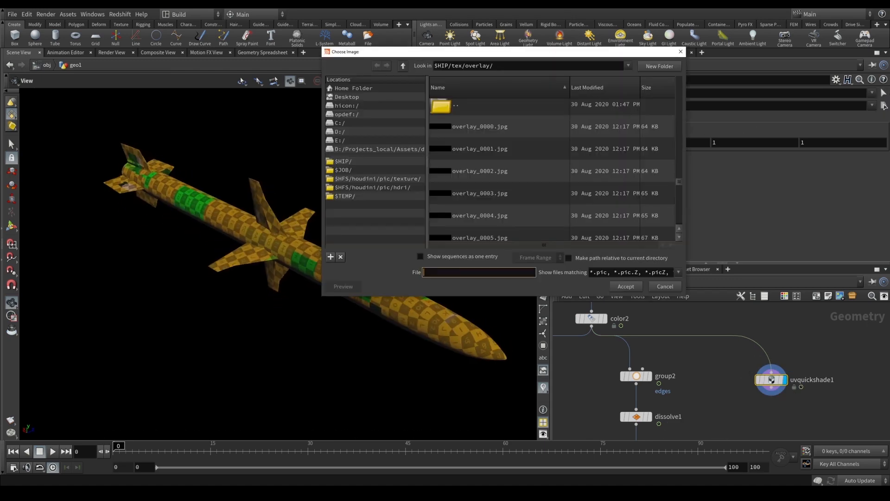
double_click(644, 186)
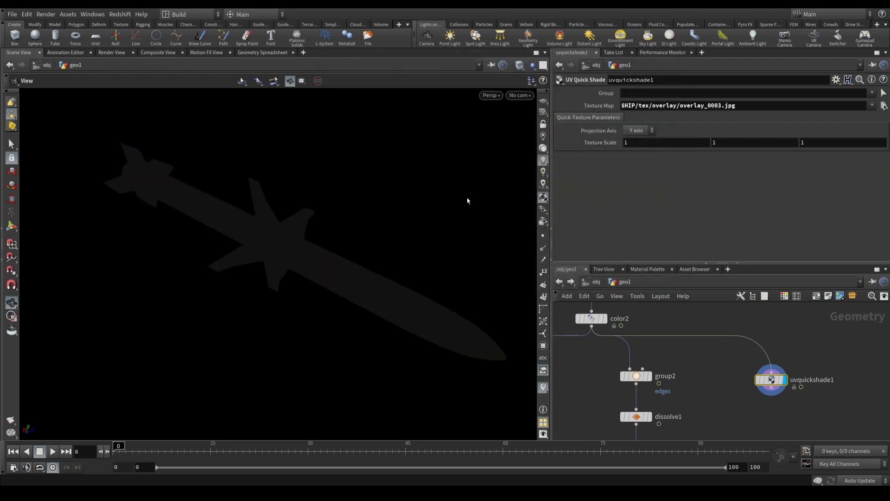
click(884, 106)
scroll(682, 133, down, 20)
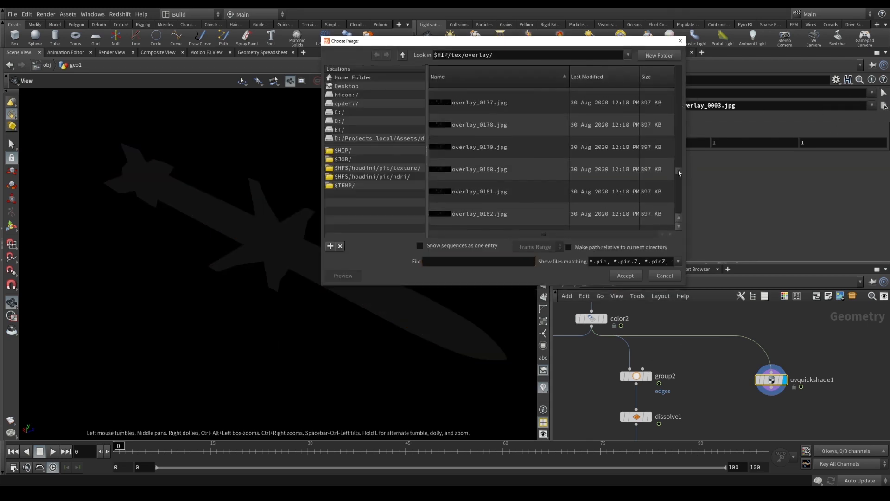
double_click(505, 169)
Step: Examine the overlay texture along the missile body and fins, save the scene and frame the whole missile
drag(360, 294, 310, 257)
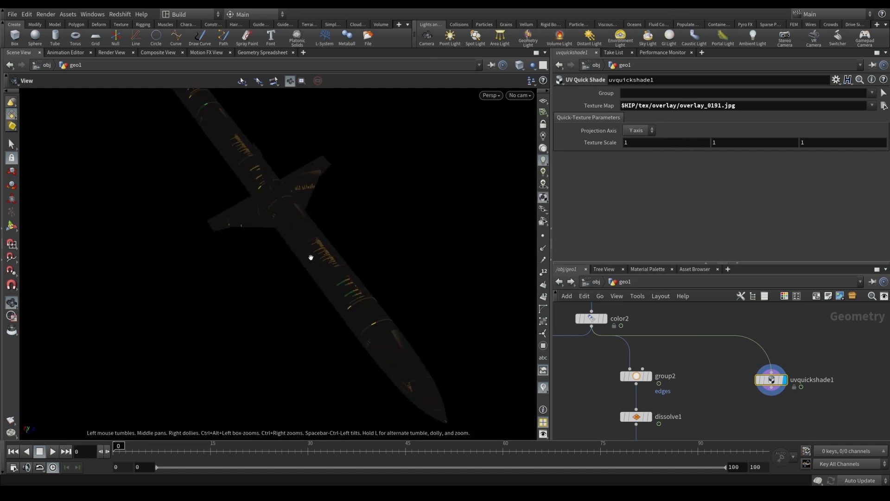
right_drag(310, 256, 326, 262)
drag(326, 263, 379, 268)
right_drag(380, 268, 355, 280)
drag(355, 280, 294, 258)
key(f)
right_drag(336, 275, 250, 247)
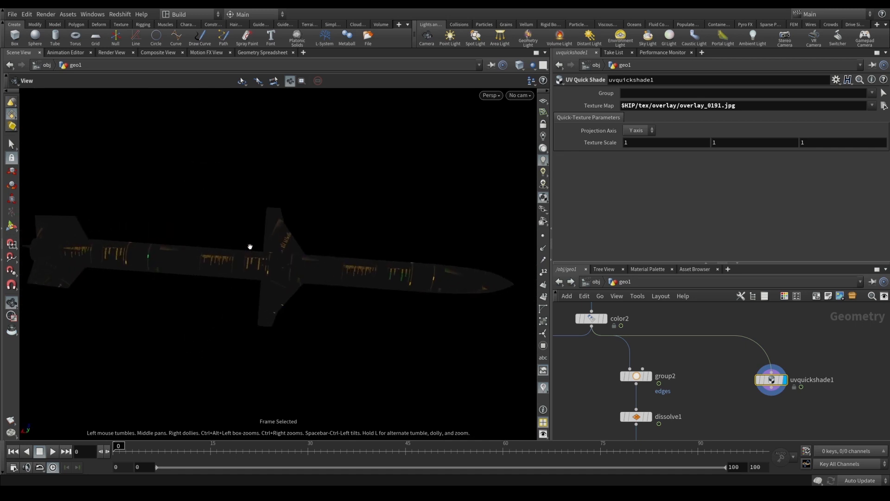
drag(74, 234, 314, 260)
key(ctrl+s)
key(f)
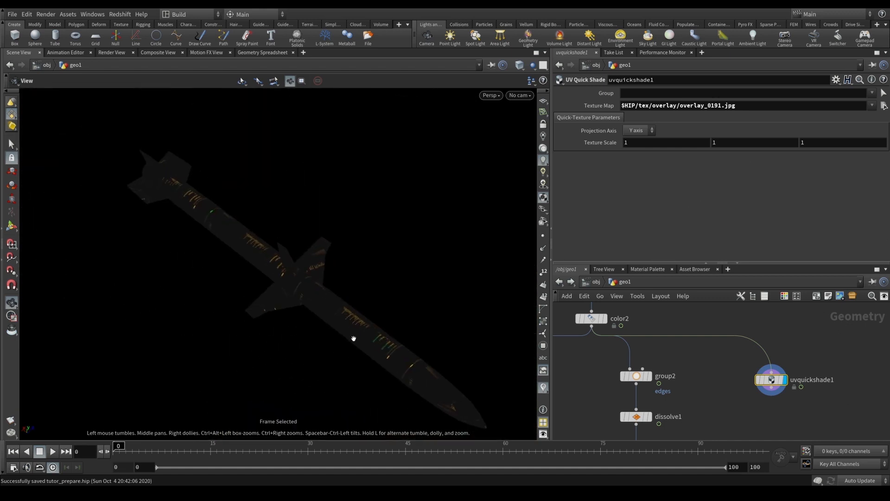
Step: Add a Null node below uvquickshade1 in the network
drag(353, 285, 278, 199)
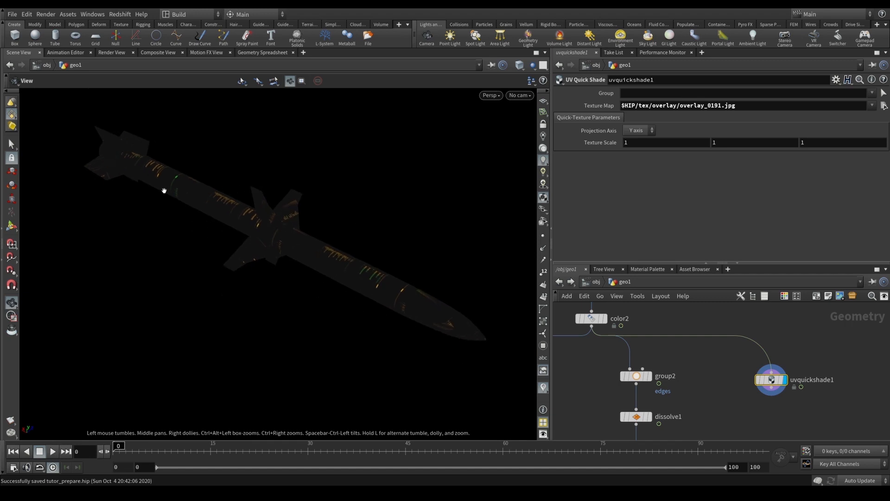
drag(454, 338, 320, 206)
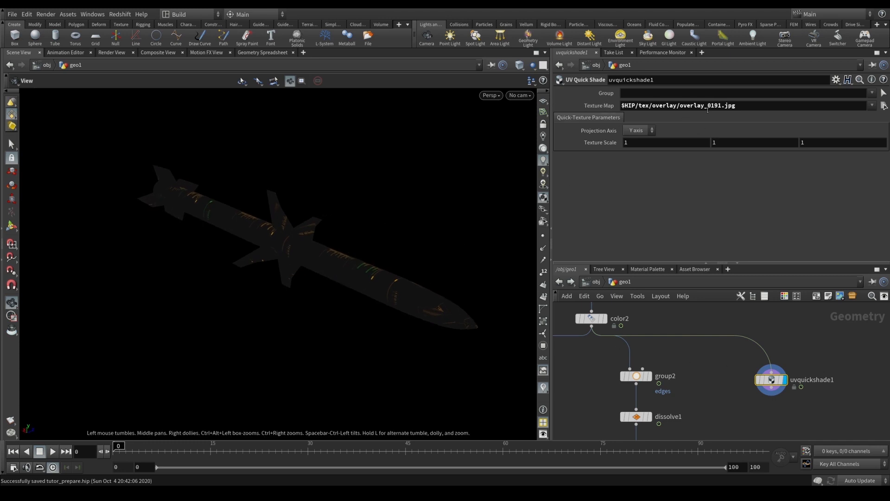
scroll(756, 414, down, 3)
key(Tab)
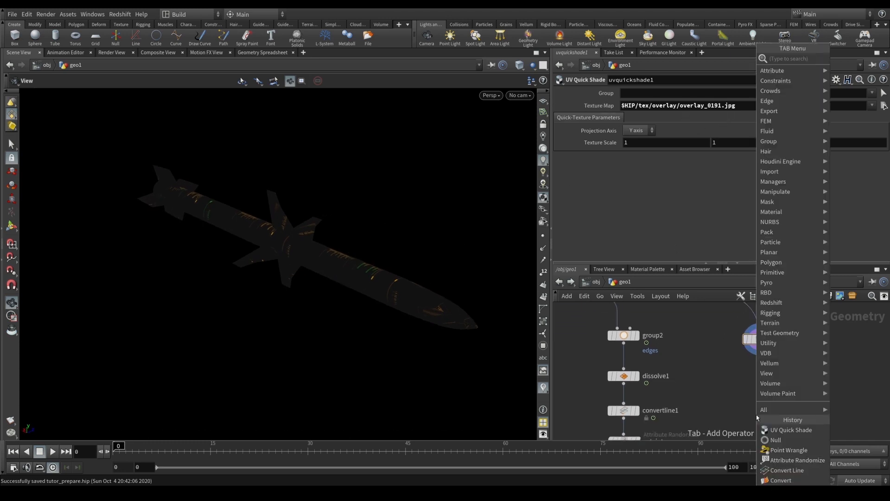
text(null)
key(Return)
click(758, 392)
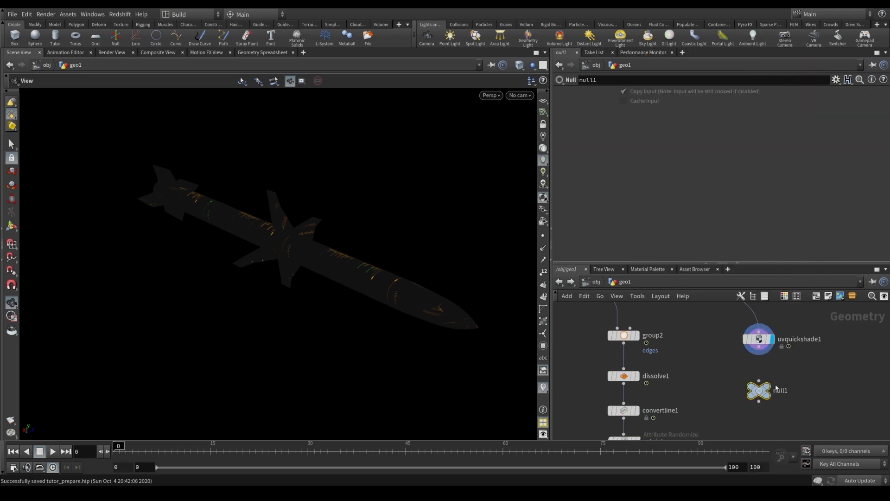
Step: Rename the new null OUT_tex, connect it to uvquickshade1's output and bypass uvquickshade1
double_click(778, 390)
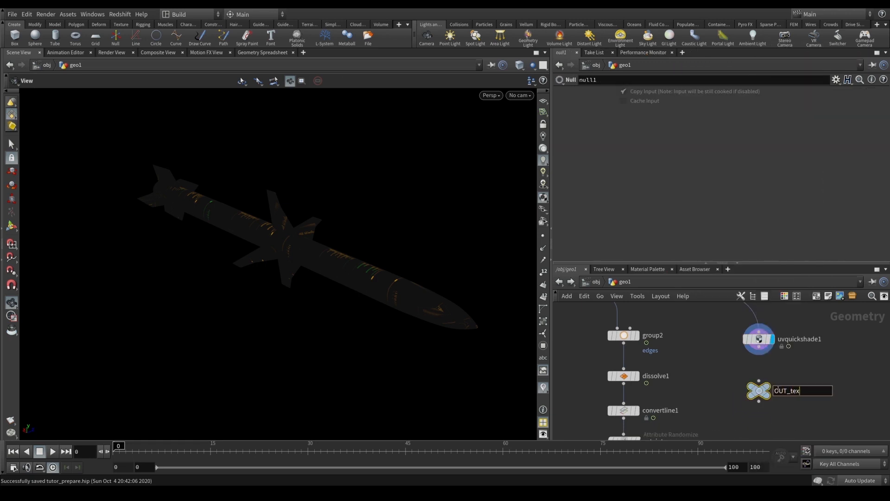
text(OUT_tex)
key(Return)
drag(762, 379, 759, 354)
drag(837, 356, 849, 375)
scroll(751, 367, down, 3)
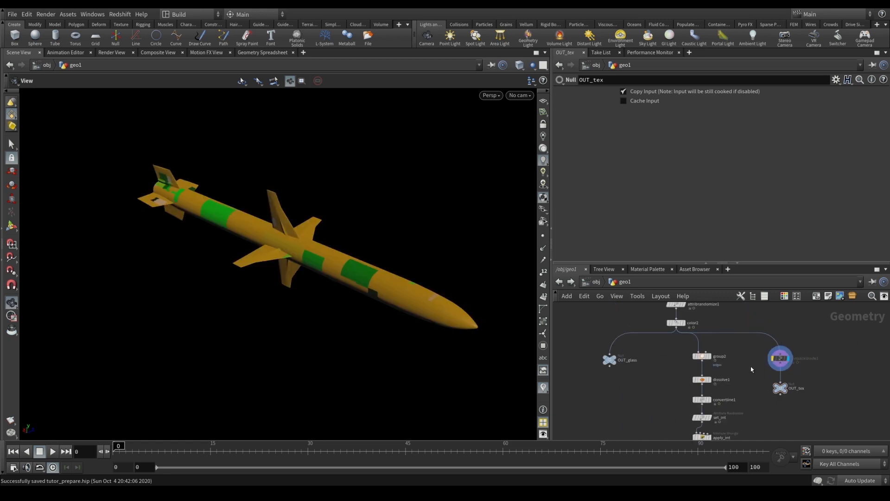
Step: At object level, rename the missile's geometry object geo1 as setup and turn off its display
click(596, 281)
double_click(663, 341)
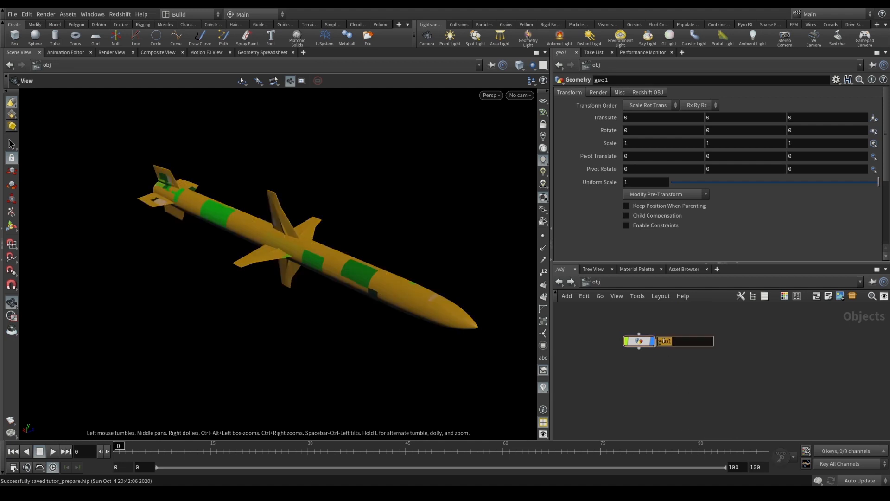
text(setup)
key(Return)
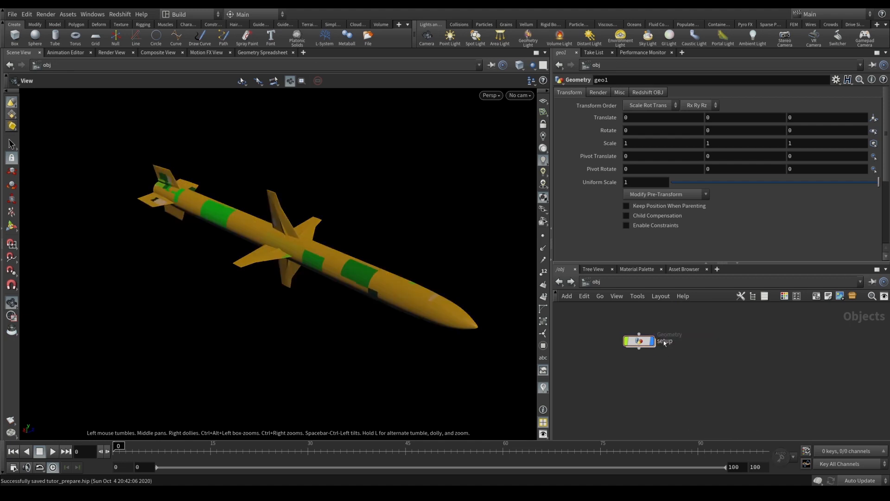
click(652, 344)
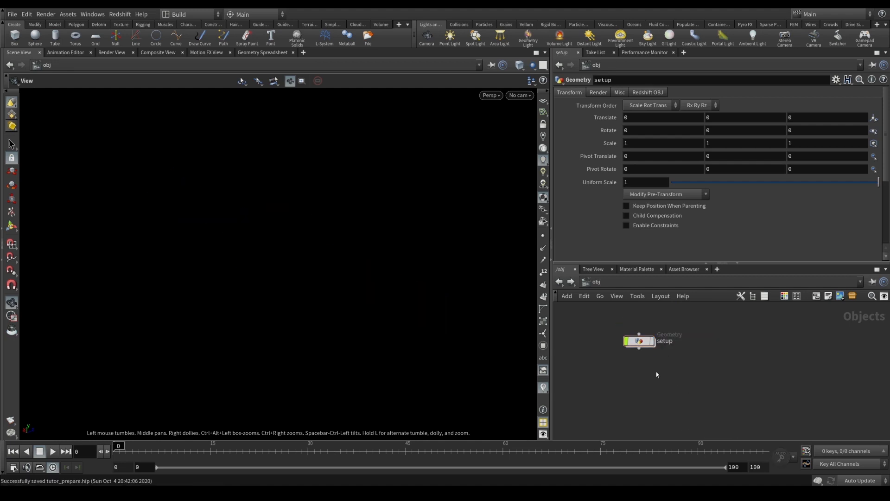
Step: Add a new Geometry object below setup and name it render_glass
middle_drag(641, 383, 644, 363)
key(Tab)
text(geo)
key(Return)
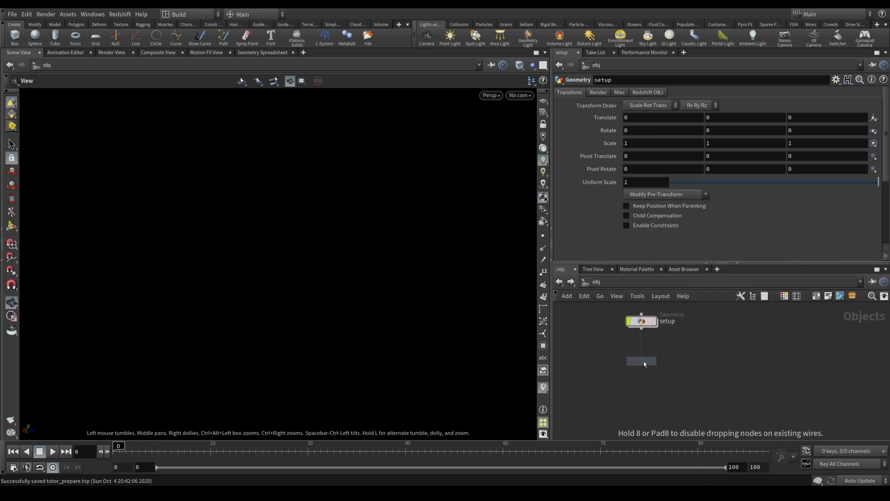
click(645, 364)
double_click(667, 361)
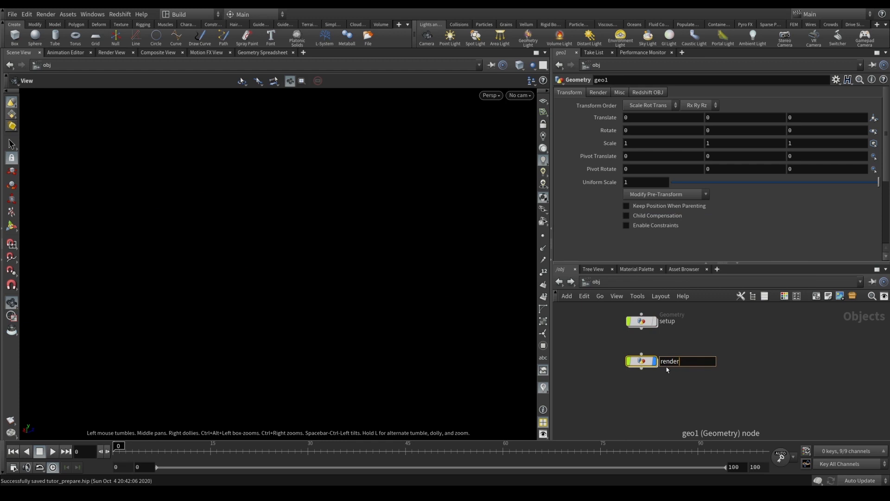
text(render_gla)
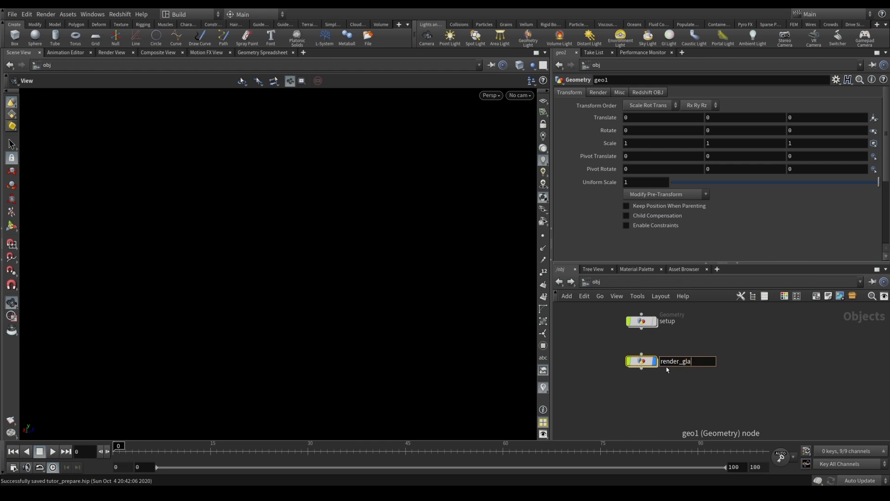
text(ss)
key(Return)
Step: Duplicate the render_glass object below itself and name the copy render_wire
alt+drag(645, 361, 648, 396)
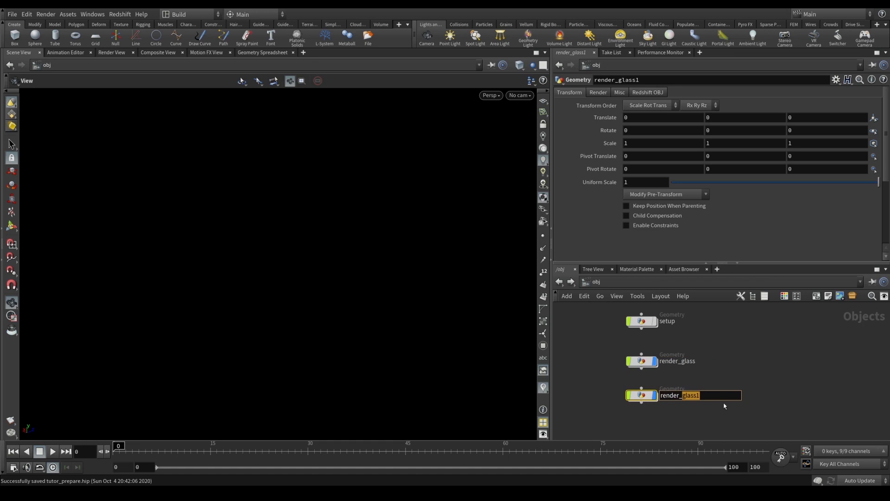
key(Return)
scroll(726, 405, down, 10)
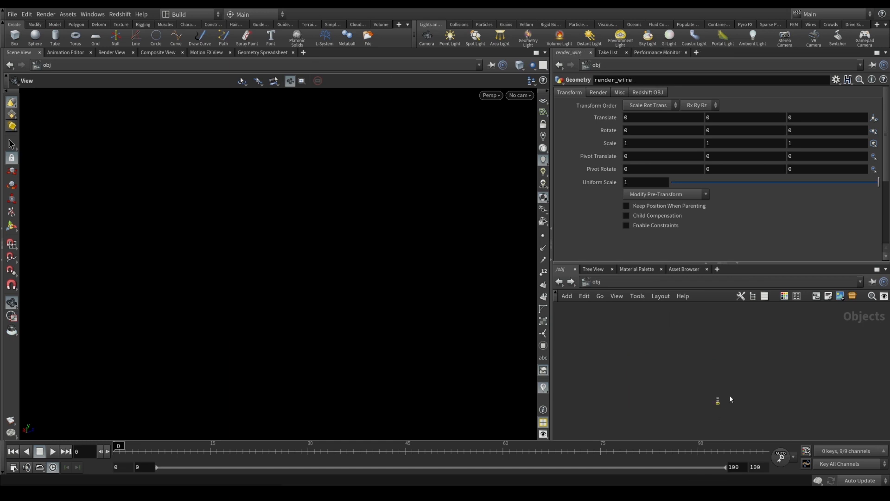
Step: Duplicate the render_wire object below itself and name the copy render_tex
scroll(714, 407, up, 8)
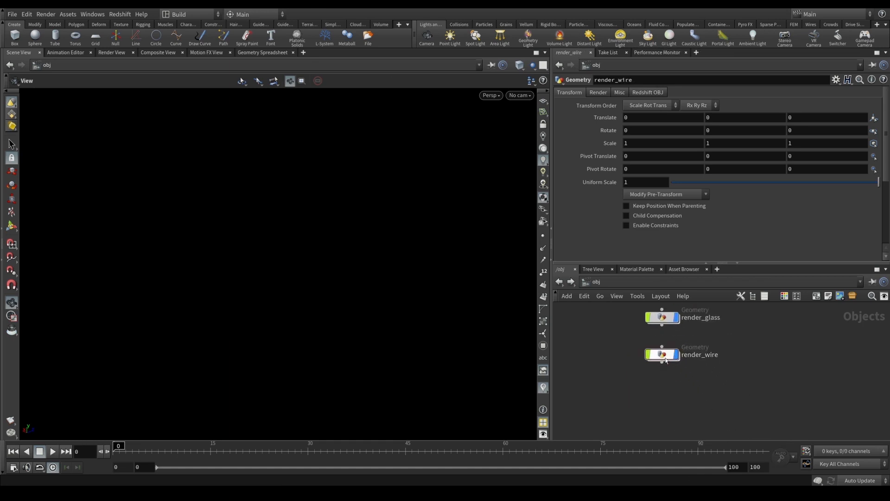
alt+drag(666, 360, 719, 399)
double_click(700, 398)
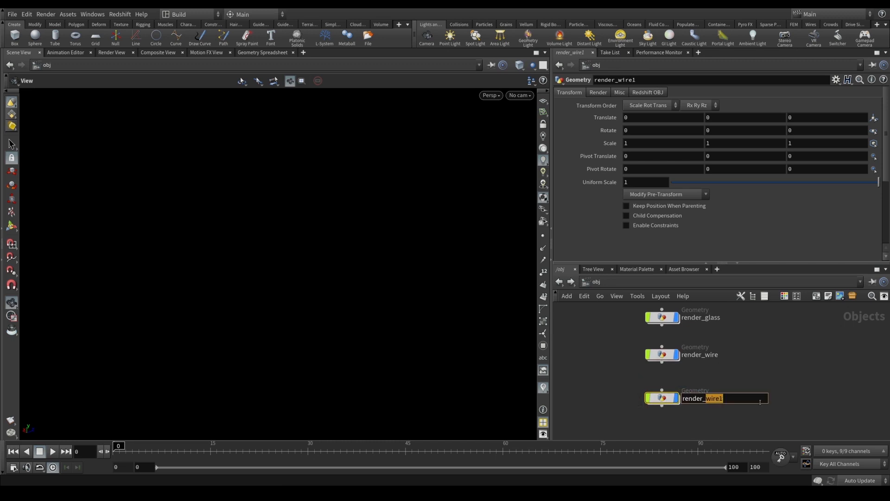
text(tex)
key(Return)
scroll(717, 349, up, 1)
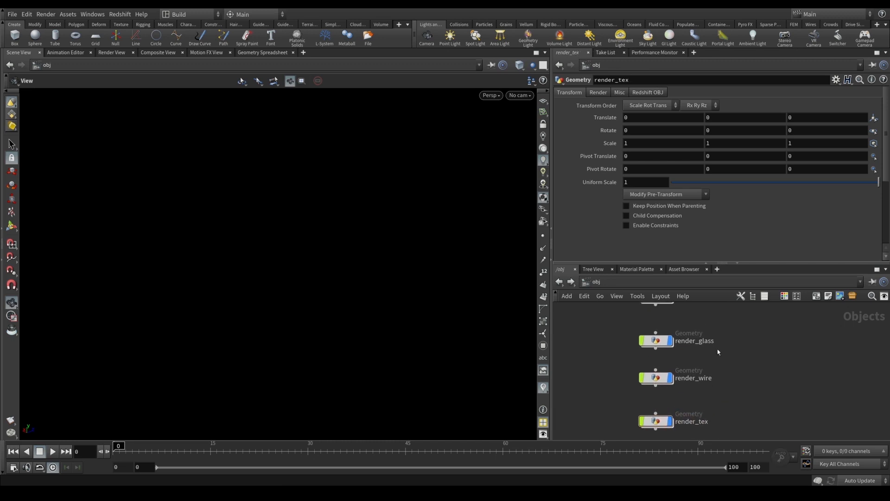
Step: Inside render_glass, add an Object Merge node and set its Object 1 to /obj/setup/OUT_glass
double_click(666, 343)
key(Tab)
mouse_move(668, 343)
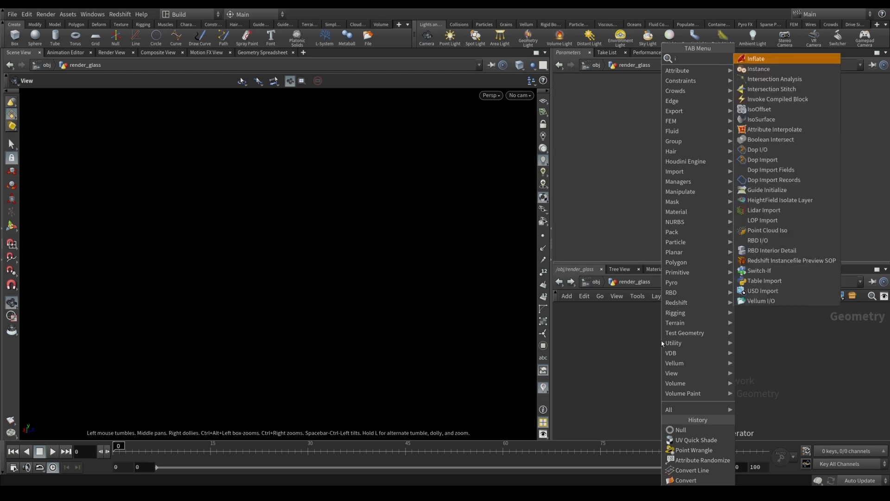
click(760, 56)
click(692, 333)
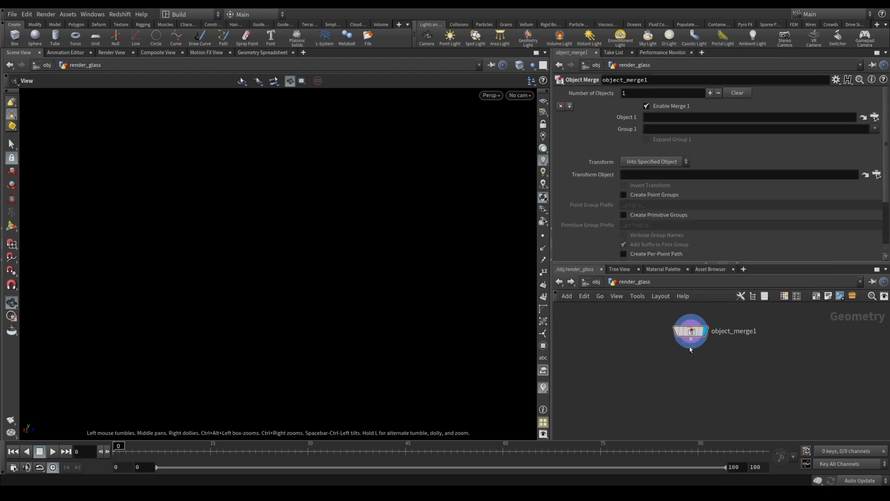
drag(691, 332, 687, 352)
click(874, 117)
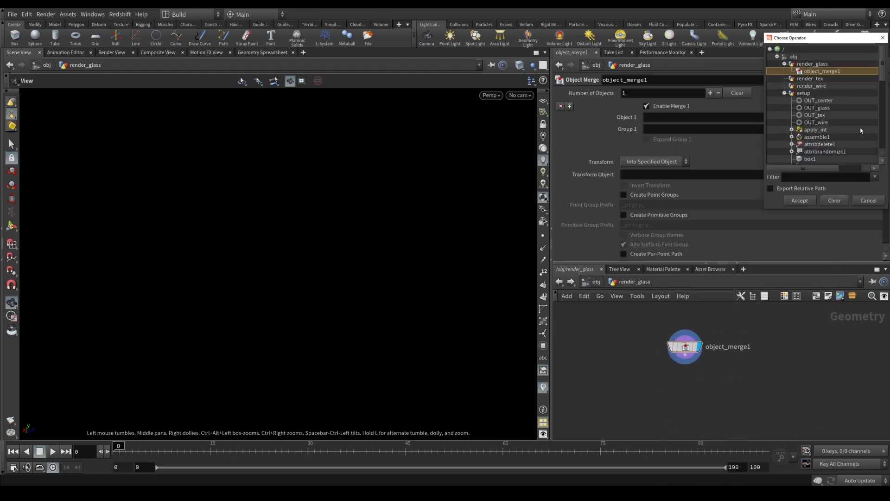
double_click(817, 107)
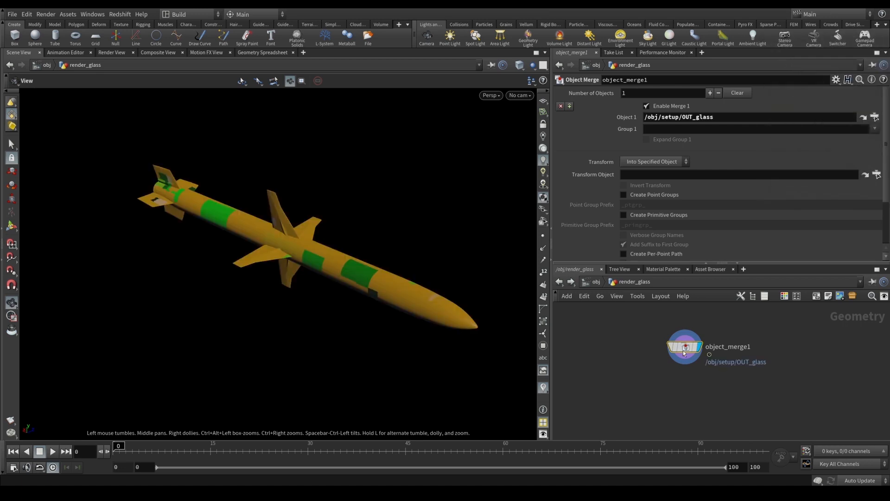
click(594, 283)
click(634, 357)
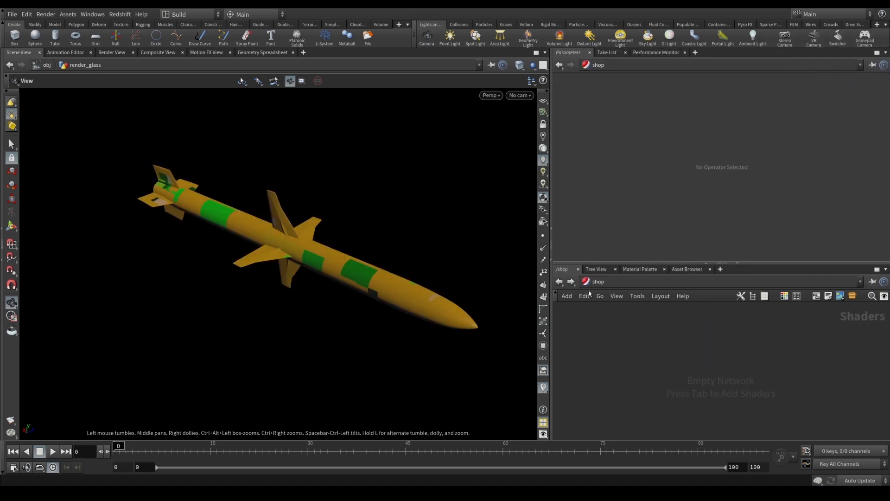
click(559, 281)
Step: Copy the Object Merge node from render_glass into render_wire and set its Object 1 to OUT_wire from setup
click(683, 353)
key(ctrl+c)
key(u)
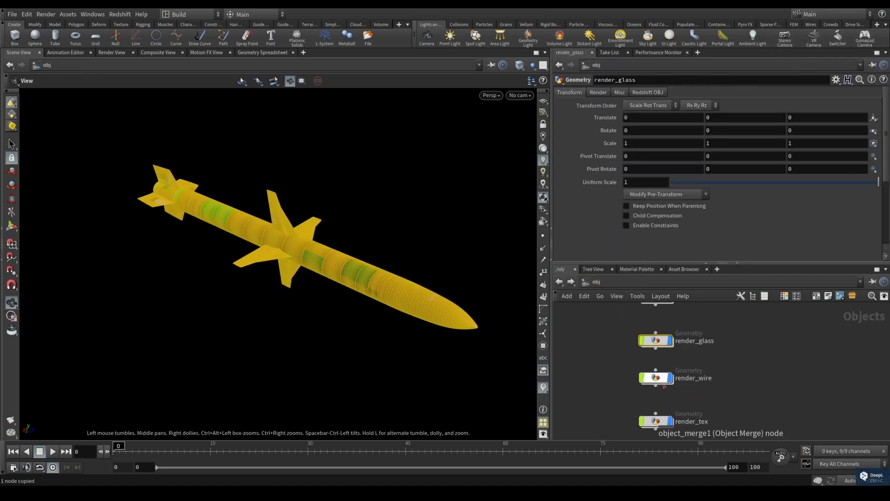
double_click(659, 382)
key(ctrl+v)
click(875, 117)
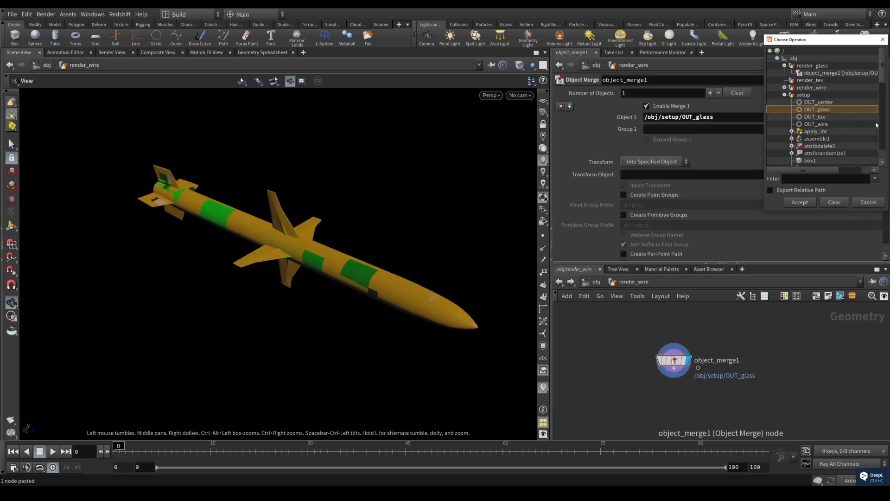
click(816, 124)
click(800, 202)
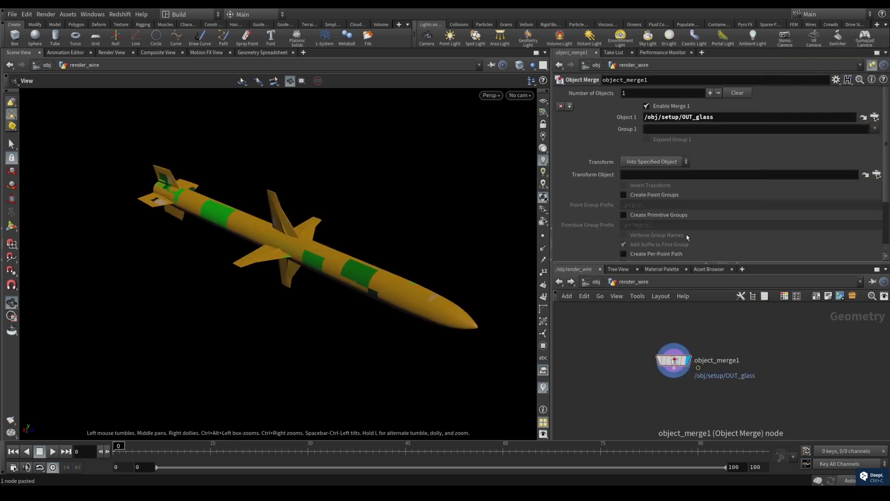
Step: Paste the copied Object Merge node into render_tex and set its Object 1 to /obj/setup/OUT_tex
click(596, 284)
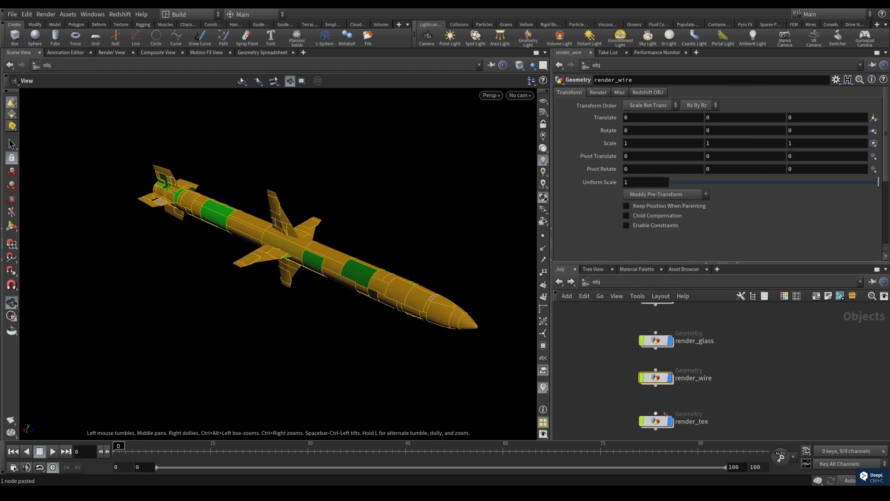
double_click(657, 420)
key(ctrl+v)
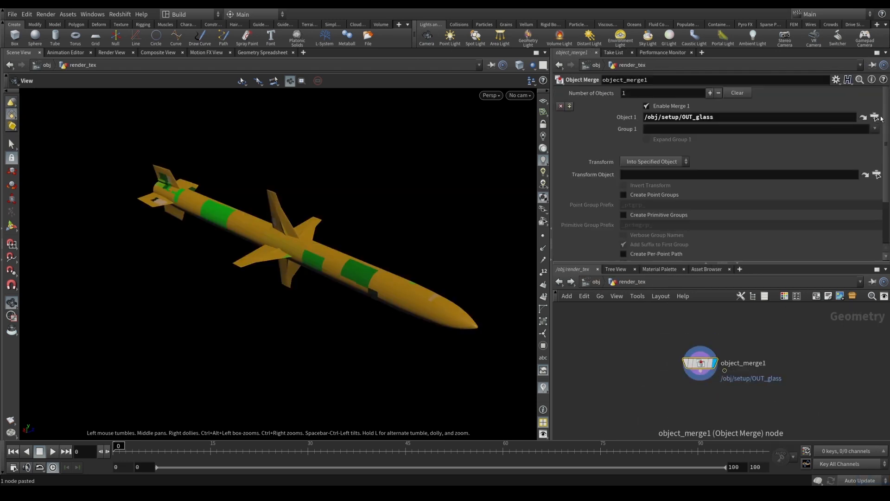
click(874, 117)
click(815, 115)
click(800, 201)
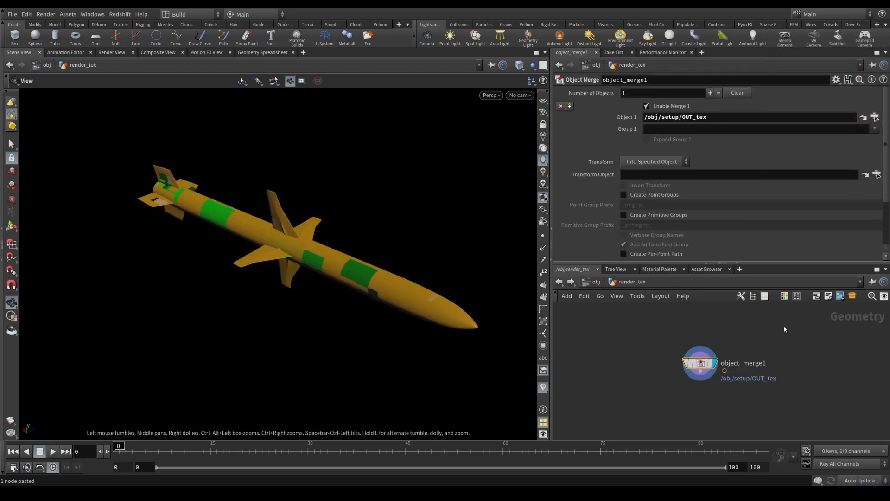
Step: Back at object level, move render_tex closer to render_wire and turn off the display of both objects
click(598, 283)
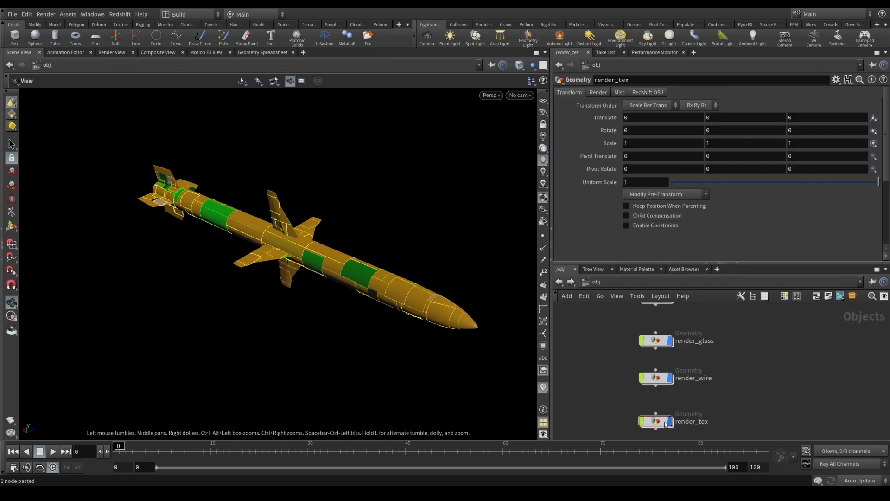
drag(666, 423, 666, 416)
click(669, 378)
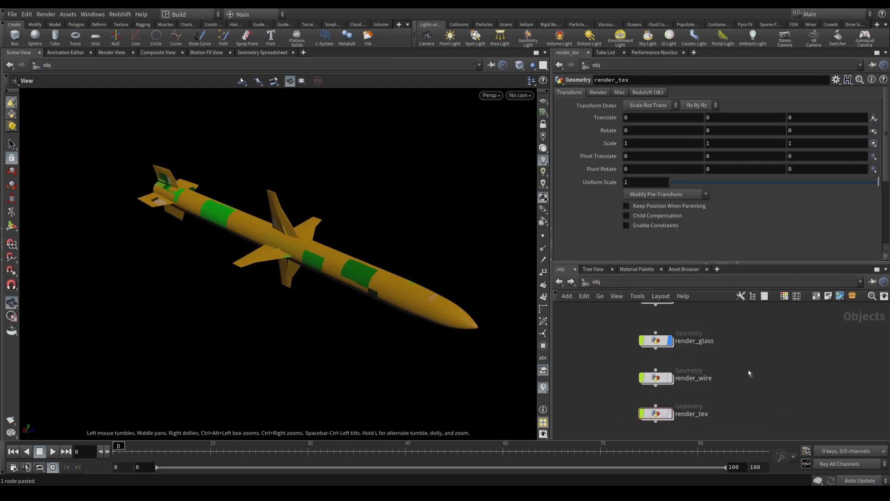
Step: Switch to the mat network and add an RS Material Builder node
click(600, 295)
click(684, 364)
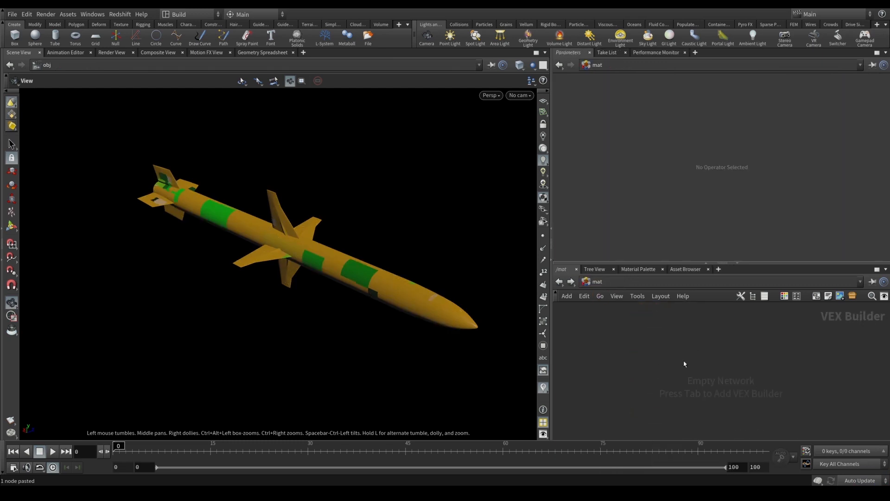
key(Tab)
text(rs)
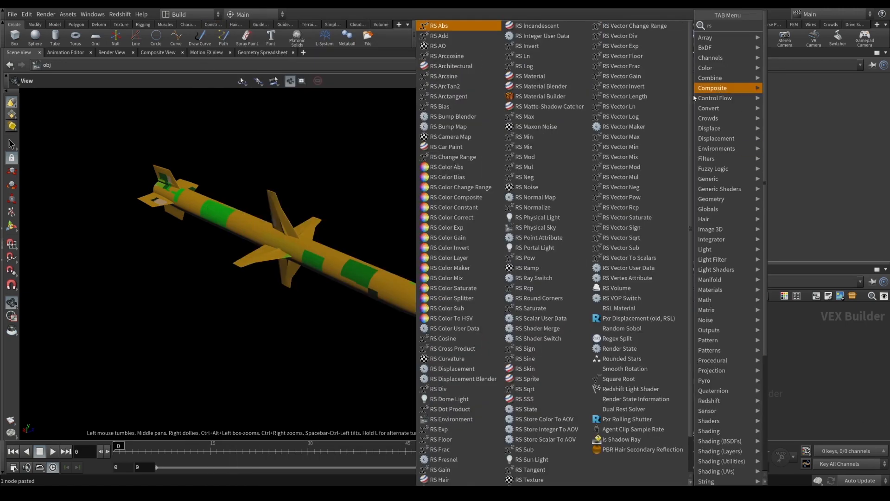
text(m)
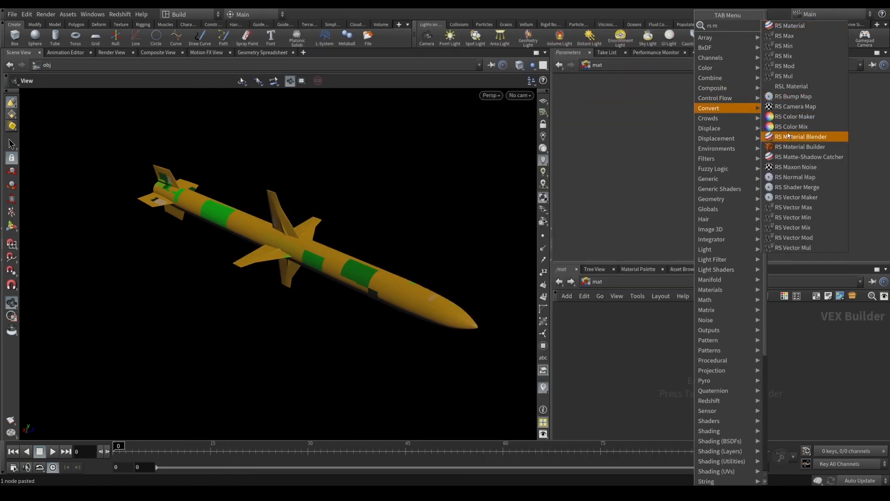
click(793, 146)
click(670, 354)
Step: Name the new material builder glass and move it slightly to make room below it
double_click(672, 343)
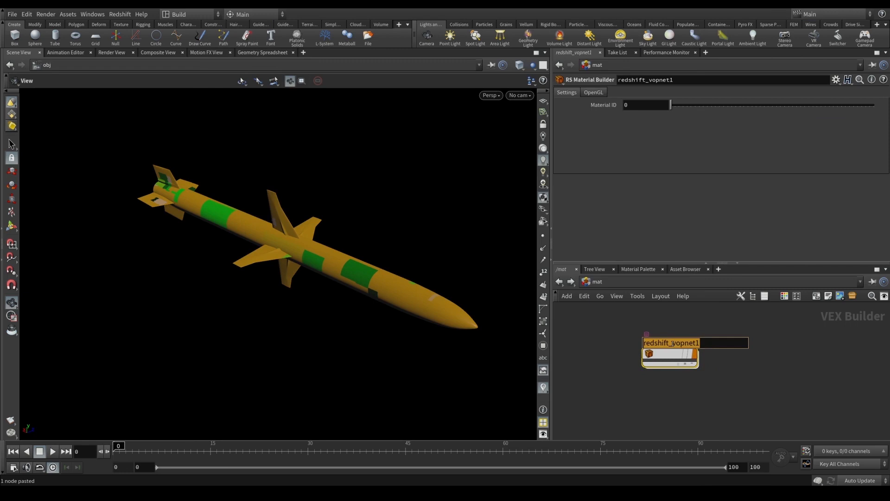
text(sglass)
key(Return)
drag(672, 355, 690, 340)
Step: Duplicate the glass material builder below the original and name the copy self
alt+drag(684, 340, 678, 391)
double_click(671, 379)
text(se)
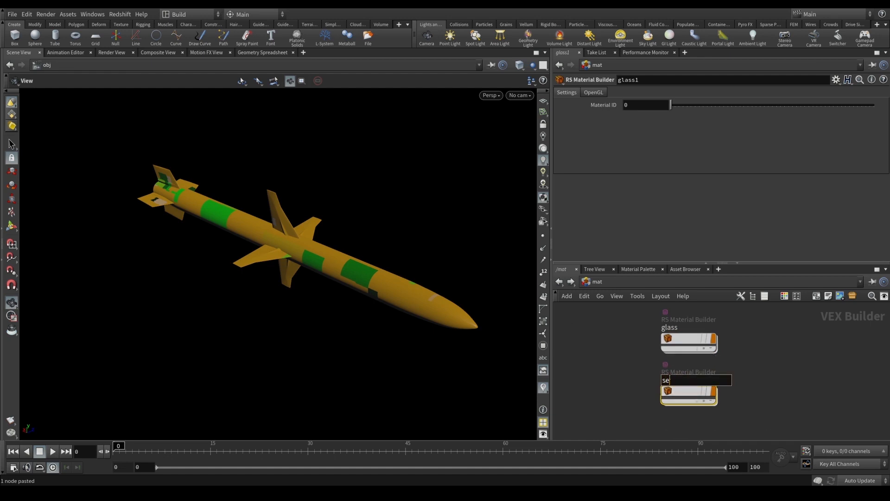
text(lf)
key(Return)
Step: Duplicate the self material builder below it and name the copy texture
middle_drag(691, 394, 693, 343)
alt+drag(697, 343, 697, 392)
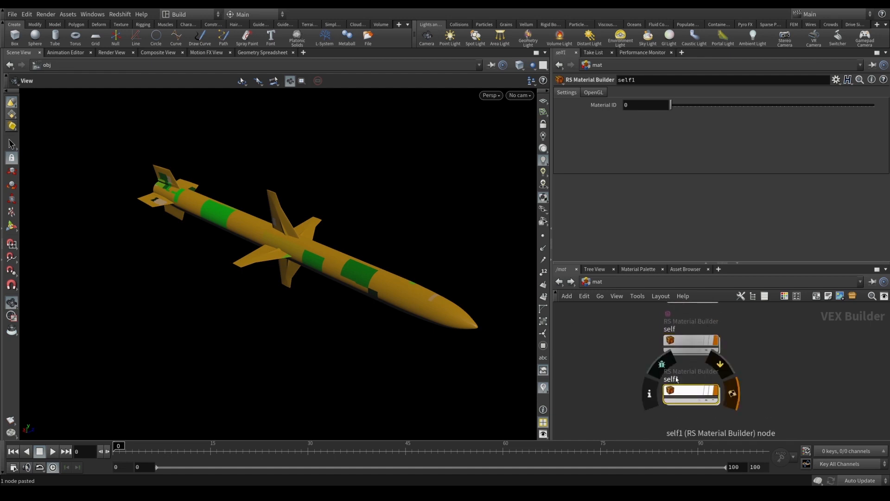
double_click(677, 379)
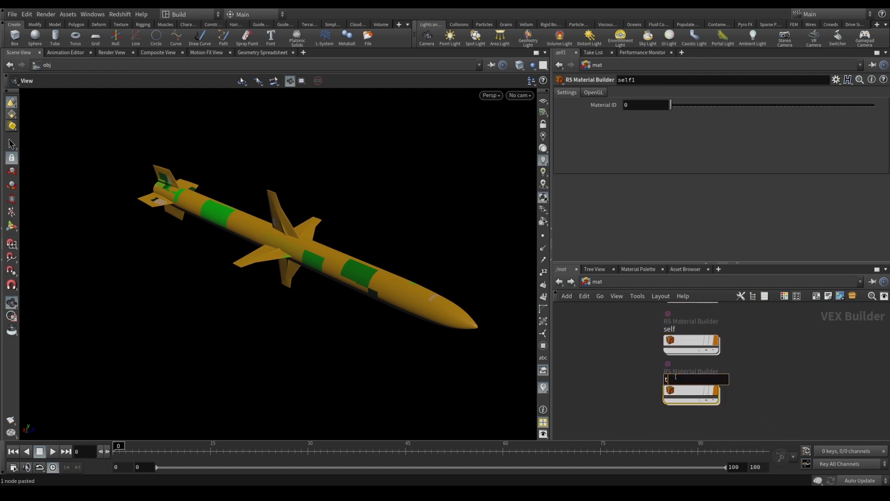
text(texture)
key(Return)
scroll(746, 415, down, 2)
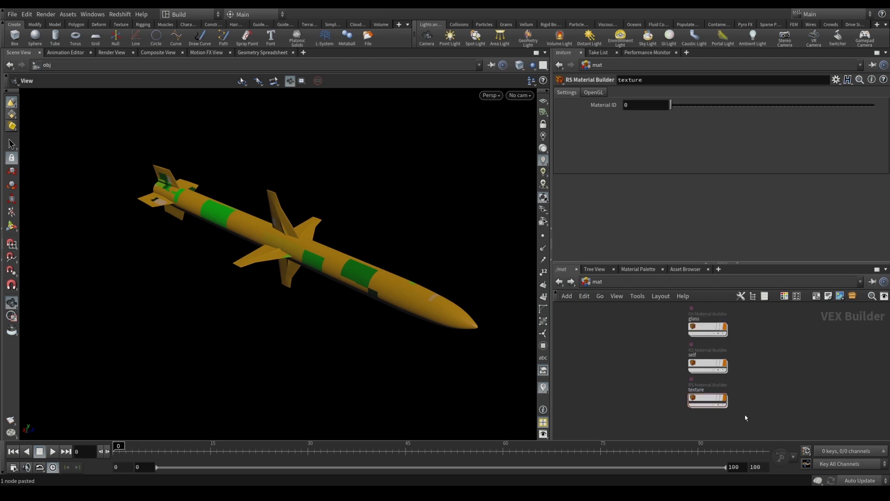
Step: Inside the glass material, set the Refraction/Transmission weight of Material1 to about 0.706 and save the scene
scroll(730, 347, up, 1)
middle_drag(733, 352, 746, 370)
double_click(718, 351)
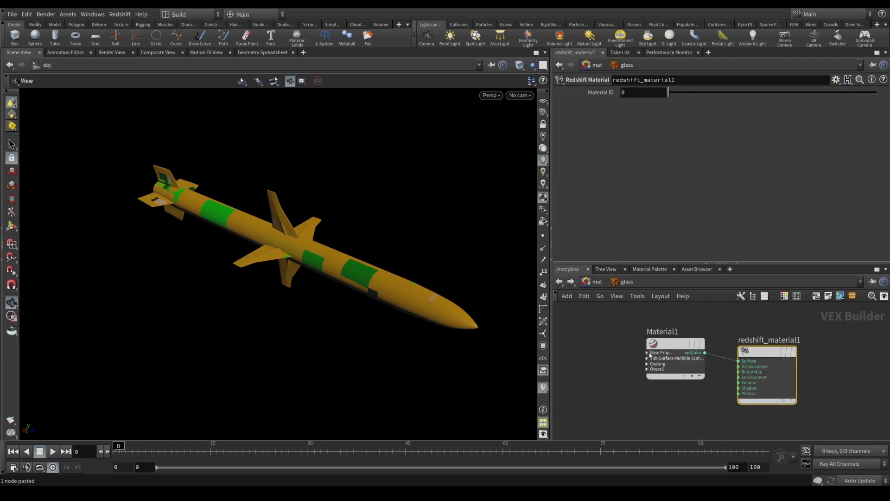
click(719, 358)
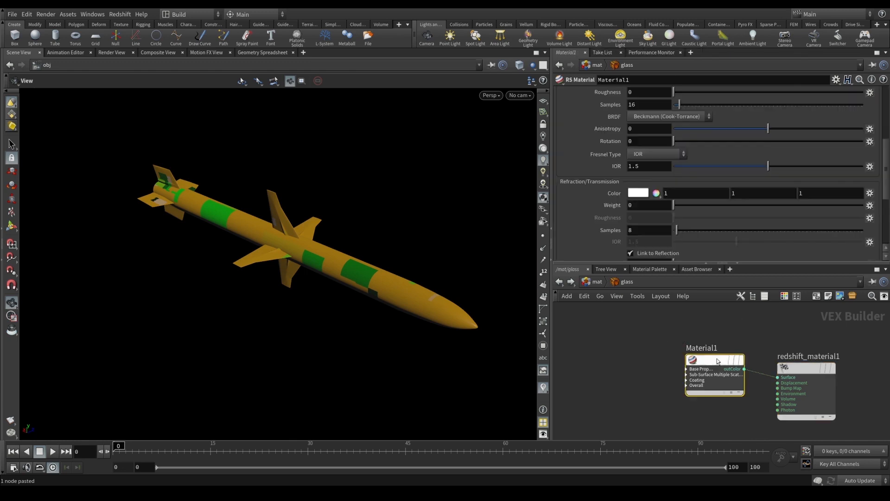
scroll(607, 188, down, 3)
scroll(609, 176, down, 3)
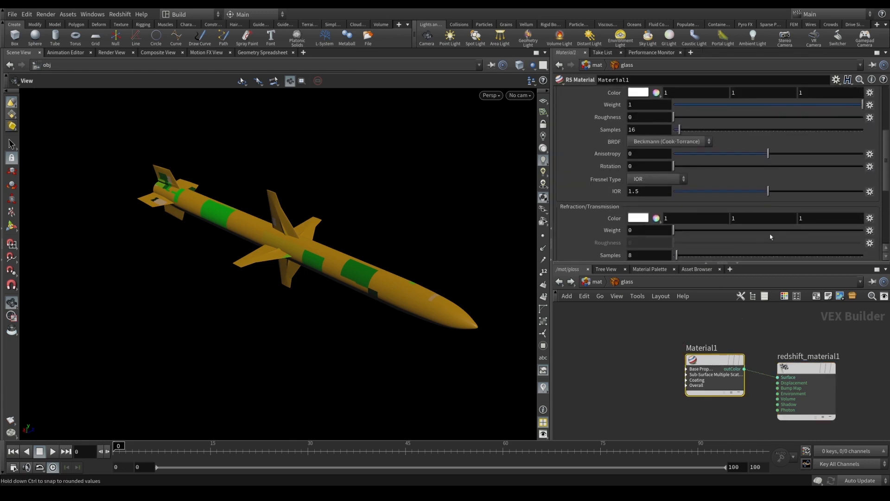
scroll(715, 232, down, 1)
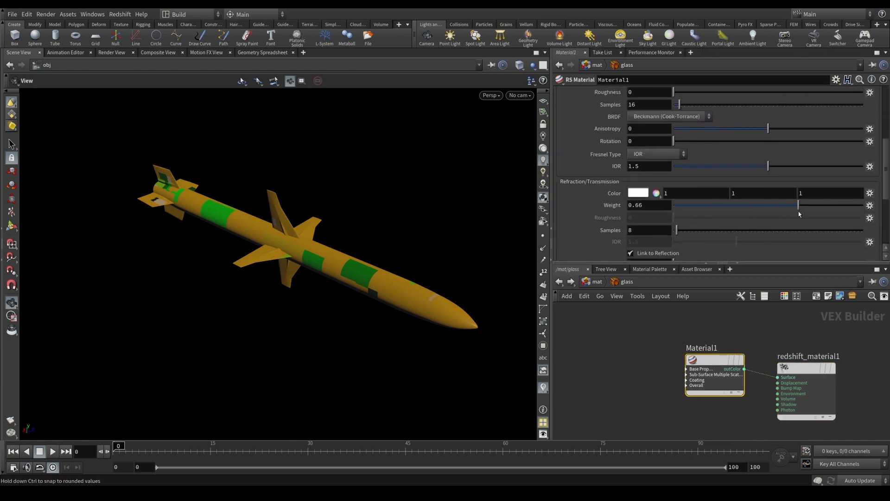
middle_drag(648, 372, 663, 370)
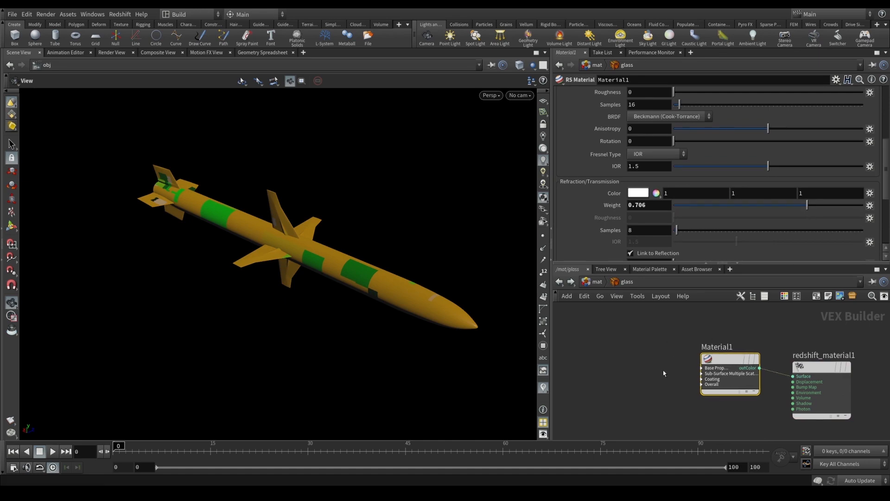
key(ctrl+s)
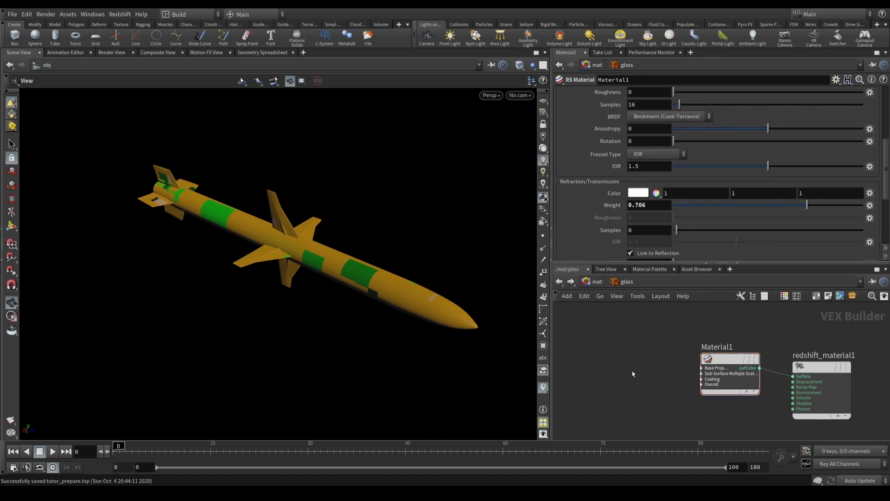
Step: Add an RS Color User Data node beside Material1 and set its attribute name to Cd
key(Tab)
text(rsu)
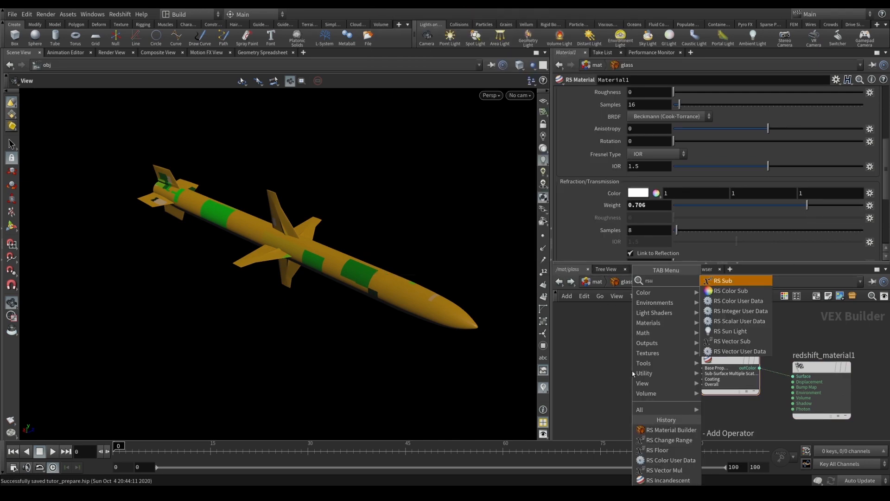
click(757, 304)
click(614, 350)
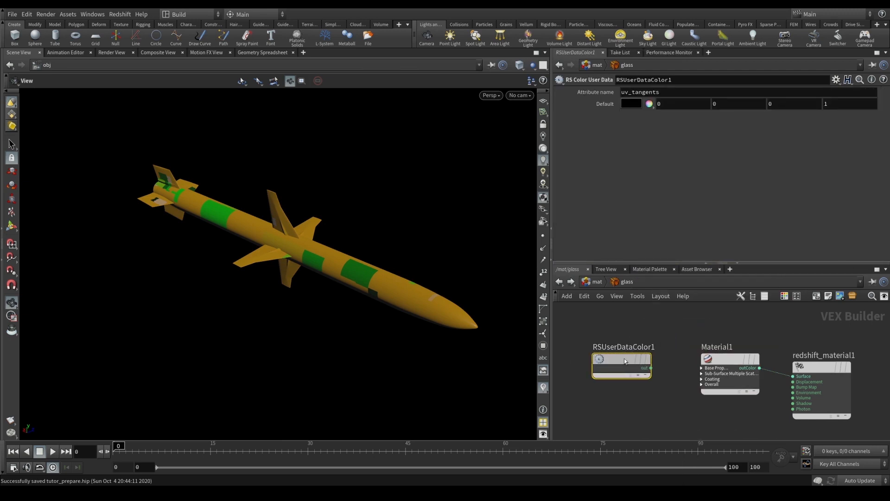
drag(675, 94, 545, 40)
text(Cd)
key(Return)
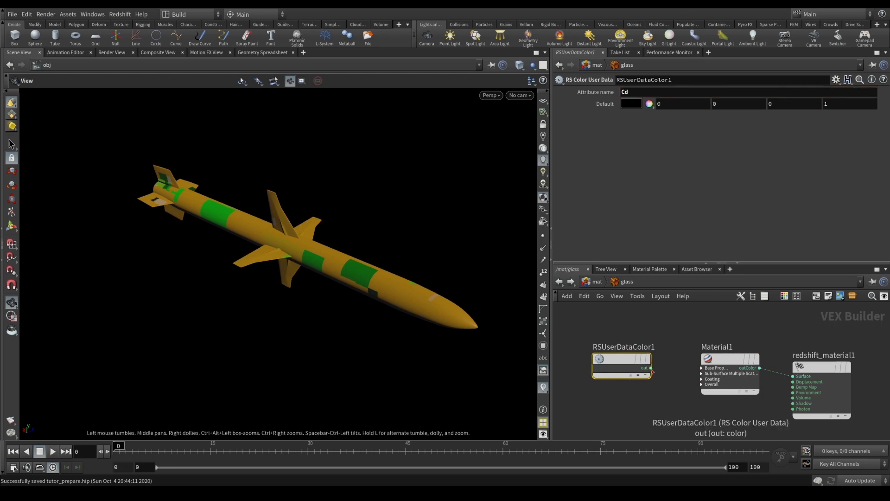
Step: Connect the color user data output to the diffuse_color input of Material1 and collapse the expanded Base Properties inputs
click(702, 367)
click(651, 369)
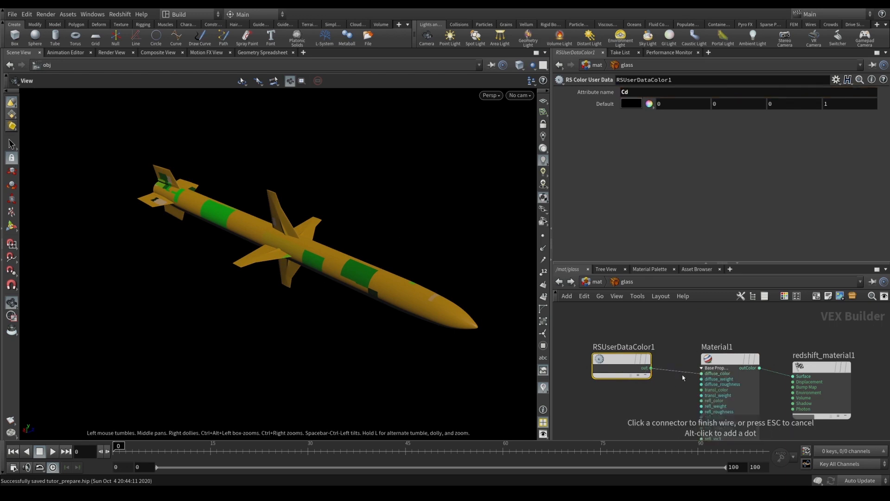
scroll(686, 375, up, 2)
scroll(727, 315, down, 3)
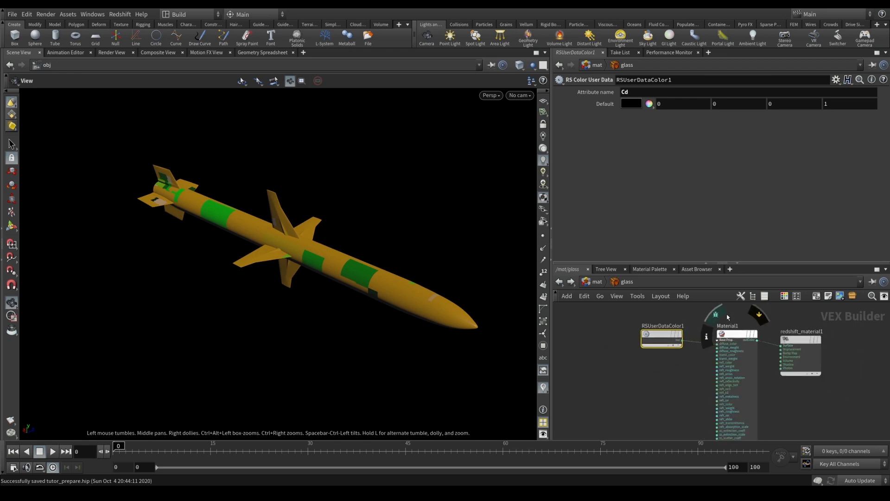
middle_drag(747, 431, 738, 371)
scroll(744, 399, up, 3)
click(735, 412)
key(h)
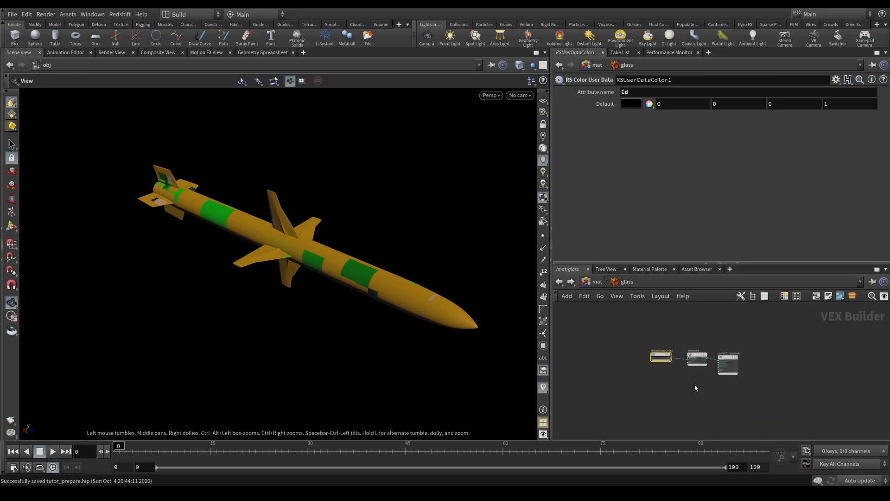
Step: Return to object level and assign /mat/glass as the render material of render_glass
click(597, 282)
click(626, 341)
scroll(672, 343, down, 2)
middle_drag(671, 344, 699, 360)
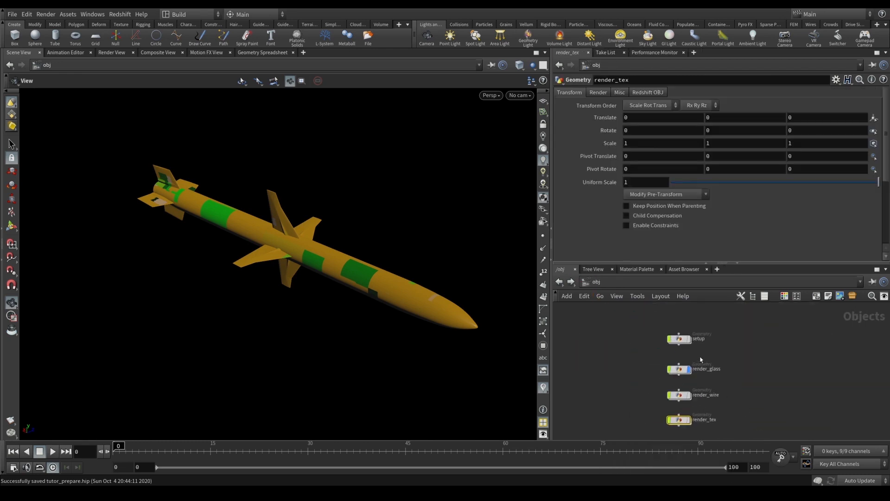
click(680, 370)
click(598, 92)
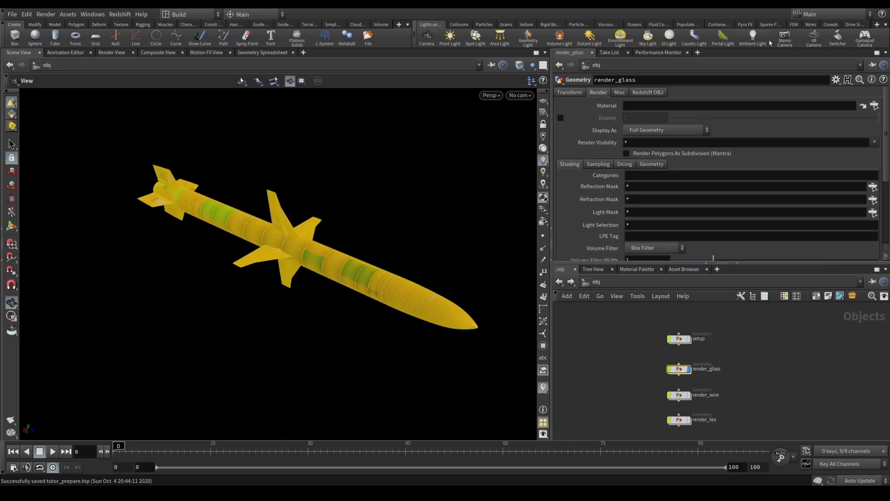
click(874, 107)
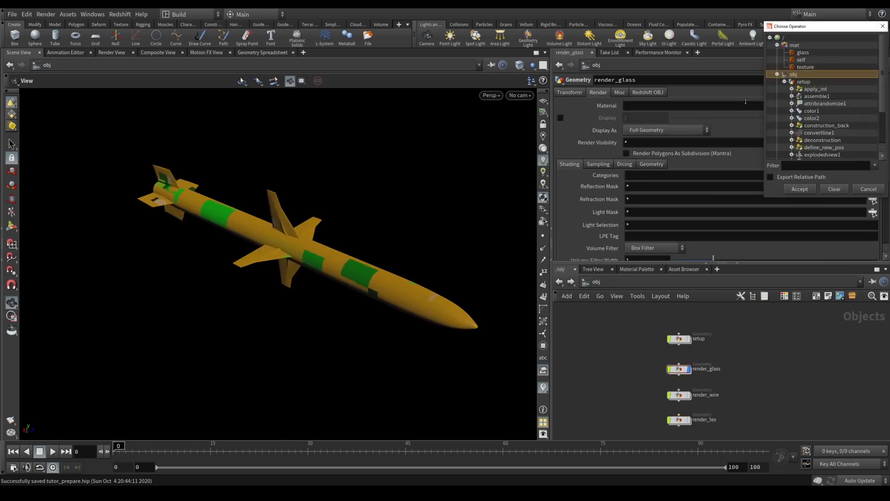
double_click(802, 52)
scroll(770, 385, up, 2)
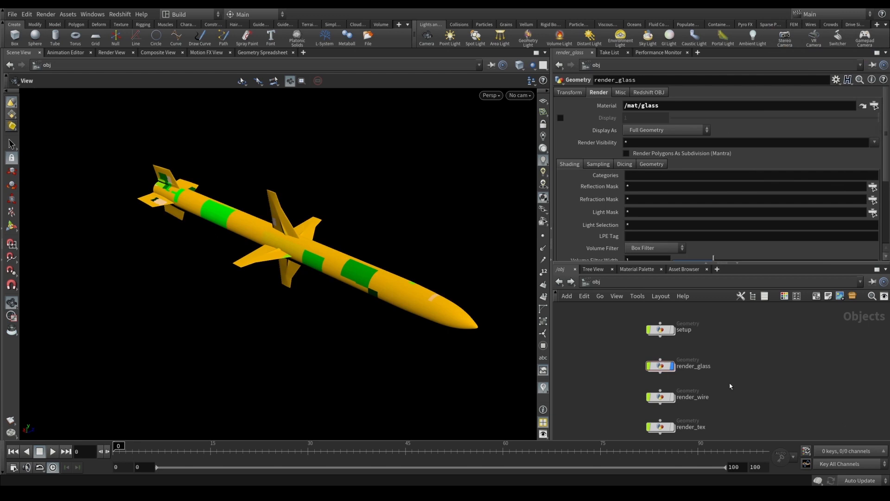
click(660, 368)
middle_drag(725, 394, 714, 349)
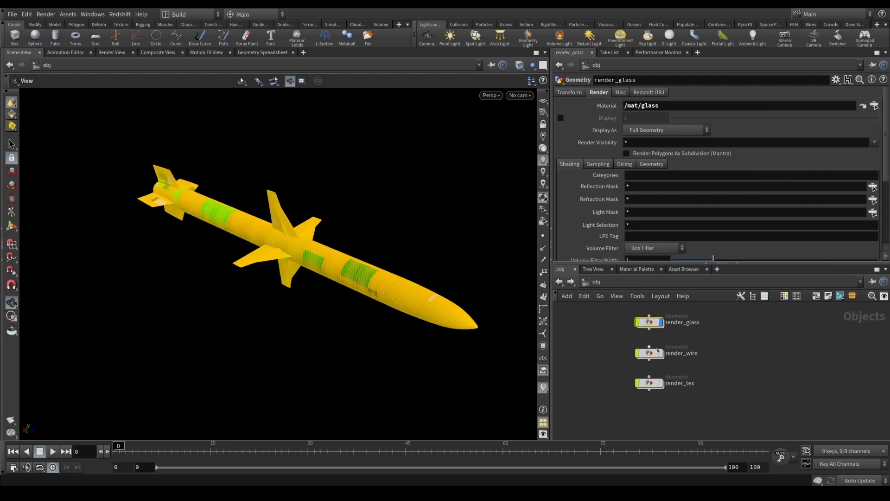
Step: Open the self material in the mat network and delete its Material1 node
click(600, 296)
click(607, 324)
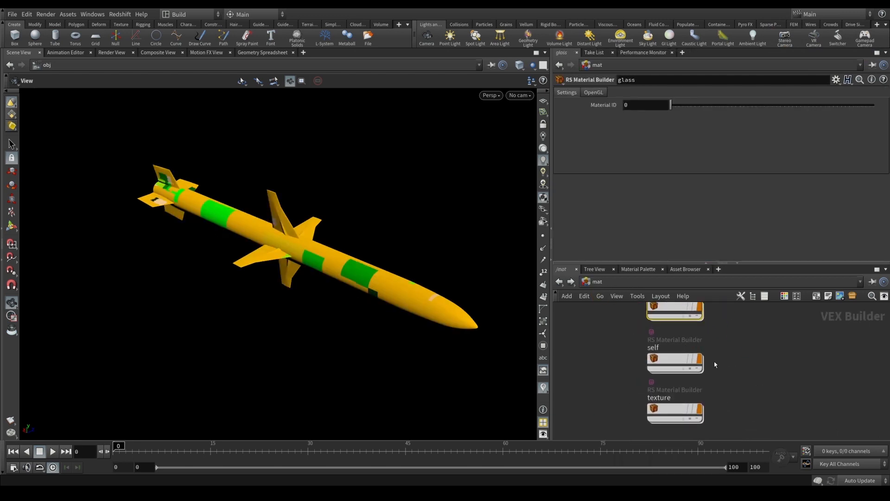
double_click(676, 363)
click(676, 345)
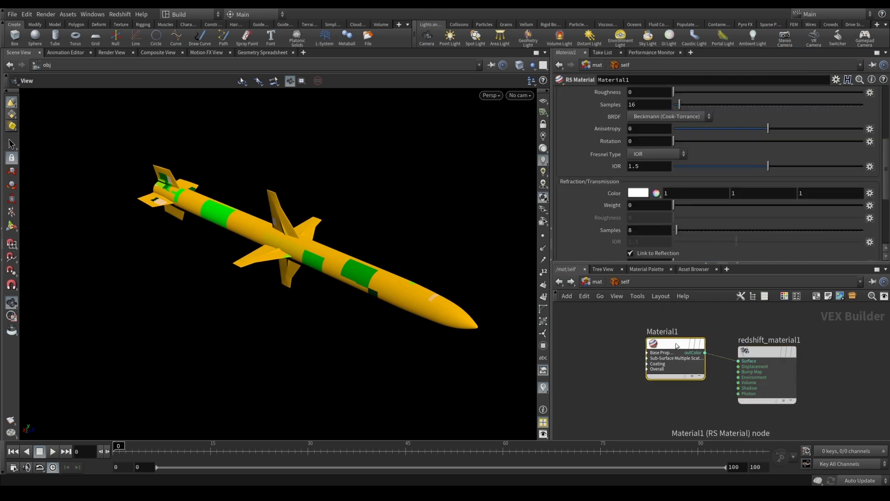
key(Delete)
Step: Add an RS Incandescent node in front of redshift_material1 in the self material
key(Tab)
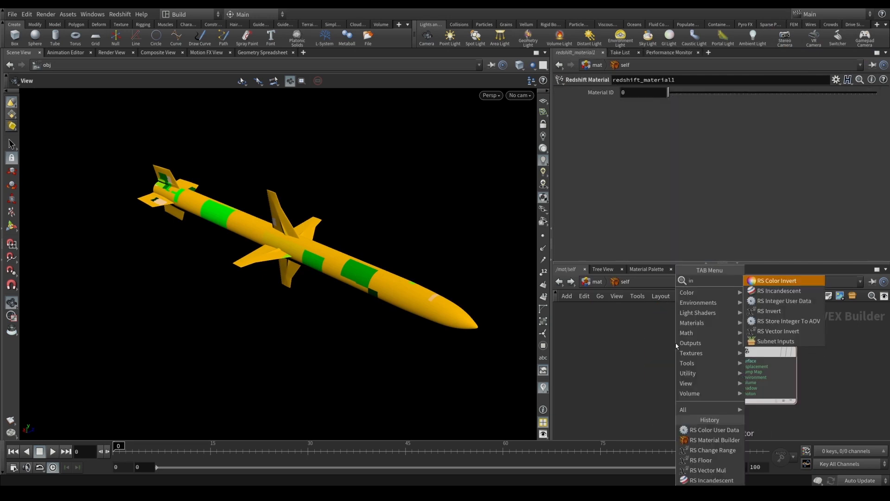
click(765, 290)
click(689, 345)
drag(689, 346, 653, 357)
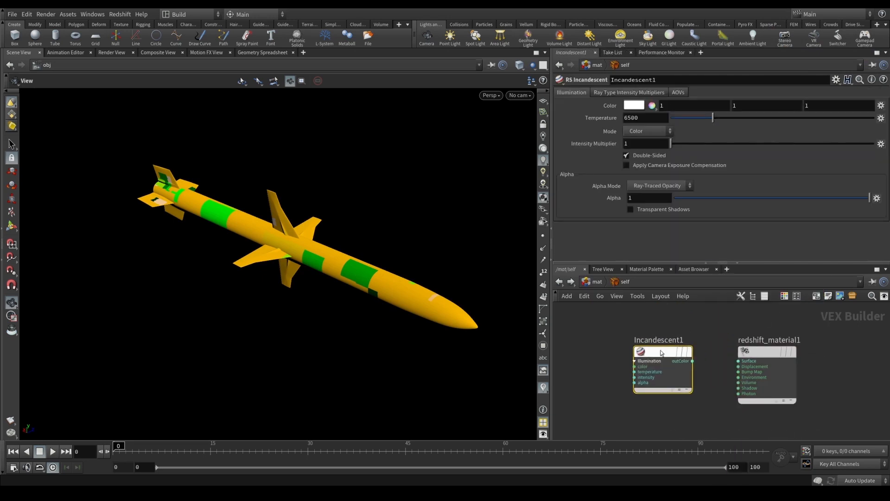
Step: Copy the RS Color User Data node from the glass material into self and connect it to the Incandescent color input
click(597, 281)
double_click(673, 337)
key(ctrl+c)
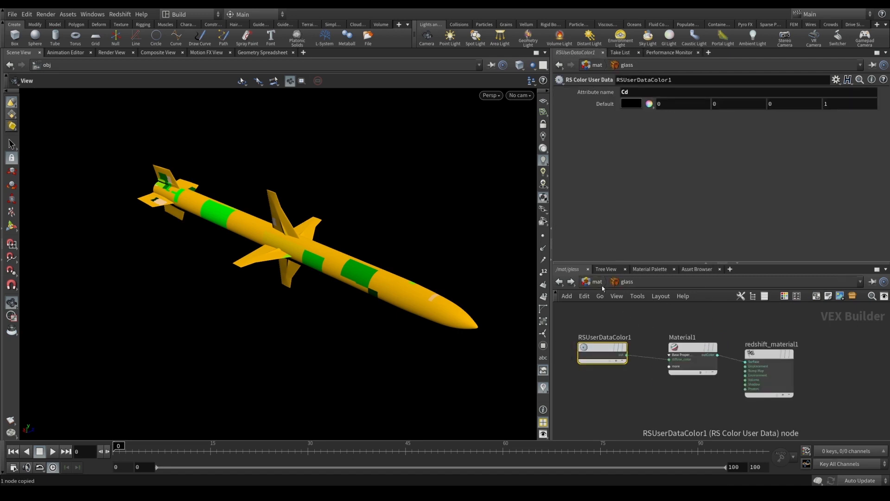
click(597, 282)
click(690, 375)
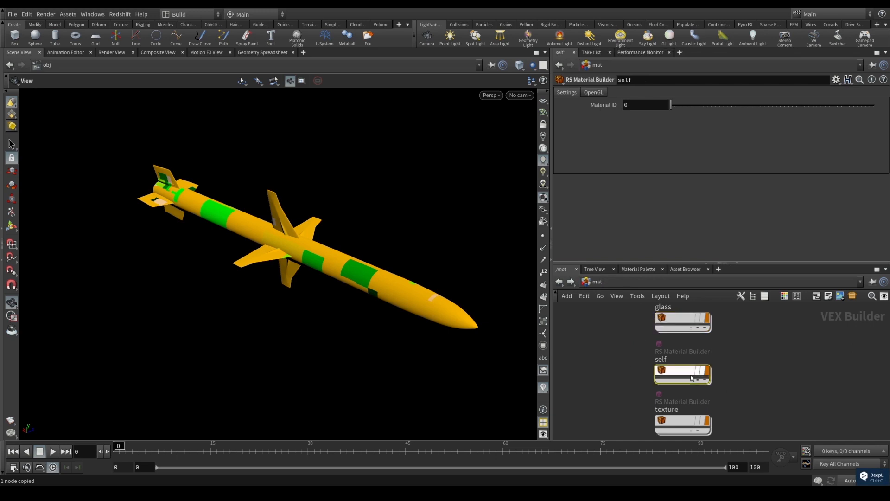
double_click(691, 375)
key(ctrl+v)
drag(650, 365, 682, 376)
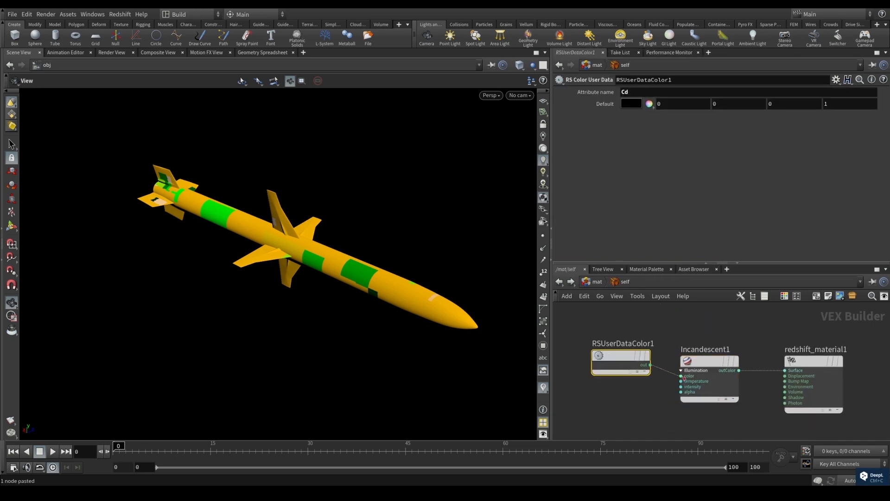
Step: At object level, turn on the display of render_wire and assign /mat/self as its render material
click(600, 296)
click(662, 383)
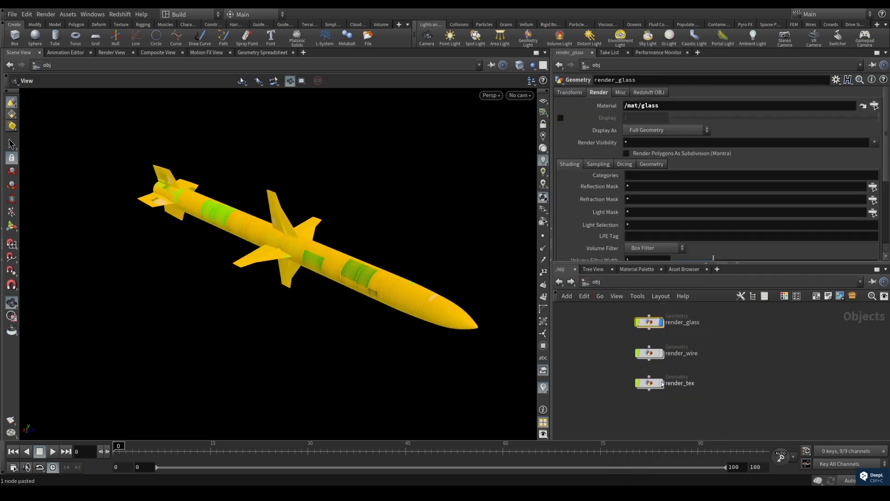
click(650, 353)
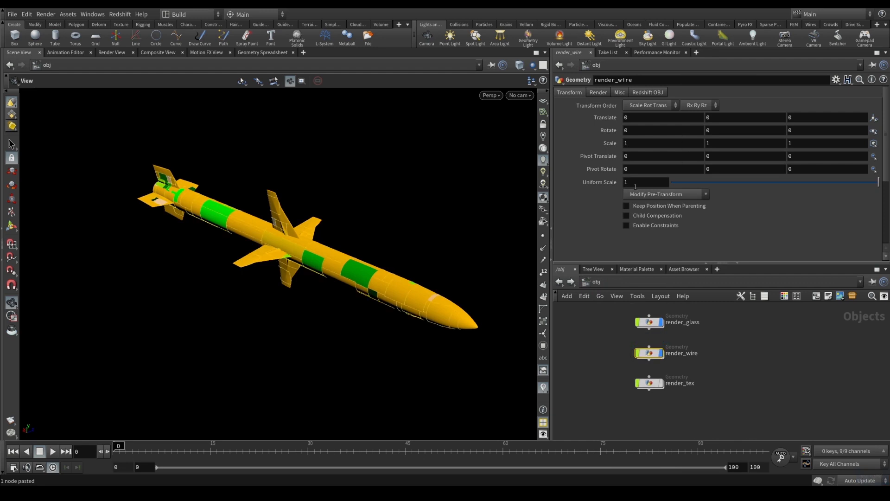
click(598, 93)
click(873, 105)
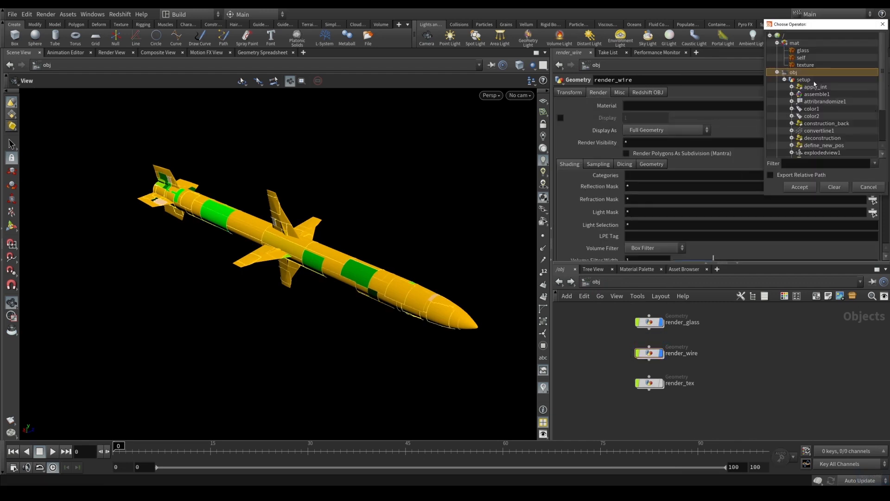
double_click(801, 59)
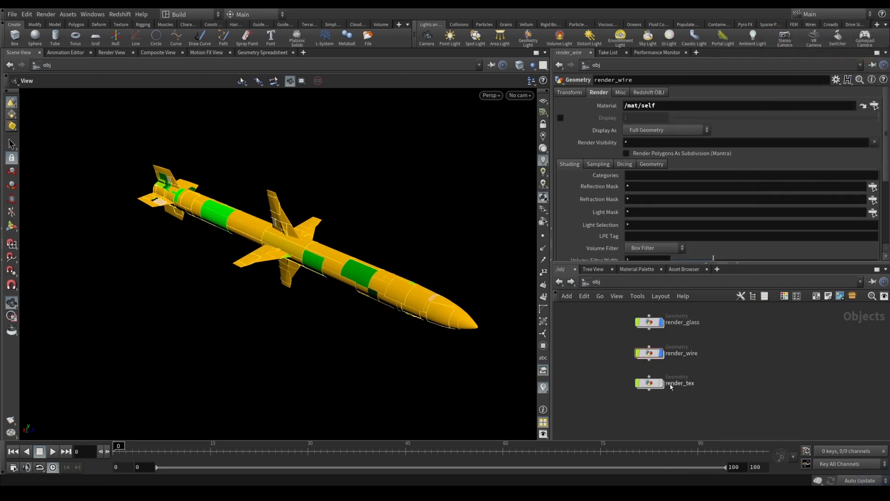
Step: Turn on the display of render_tex and open the texture material builder in the mat network
click(656, 382)
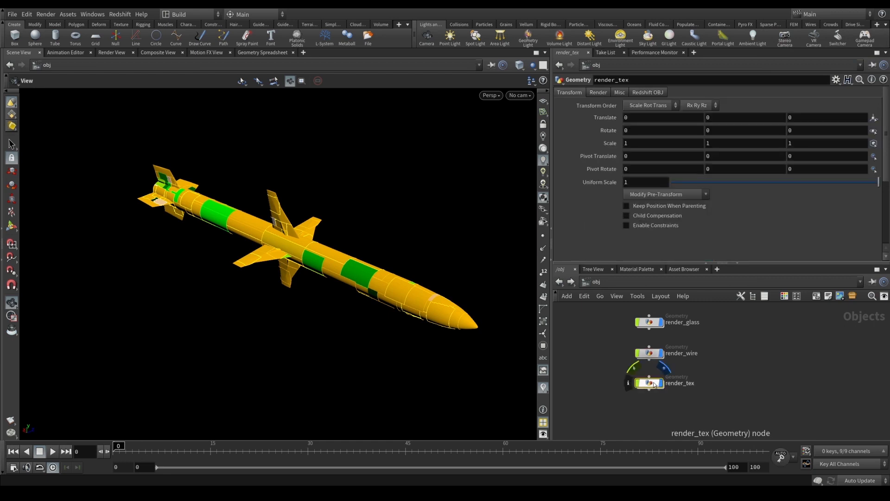
click(600, 296)
click(607, 317)
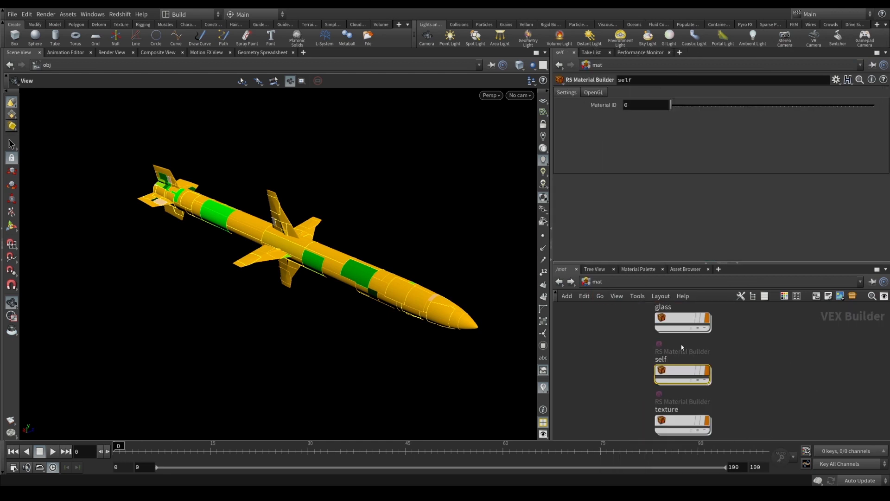
double_click(680, 408)
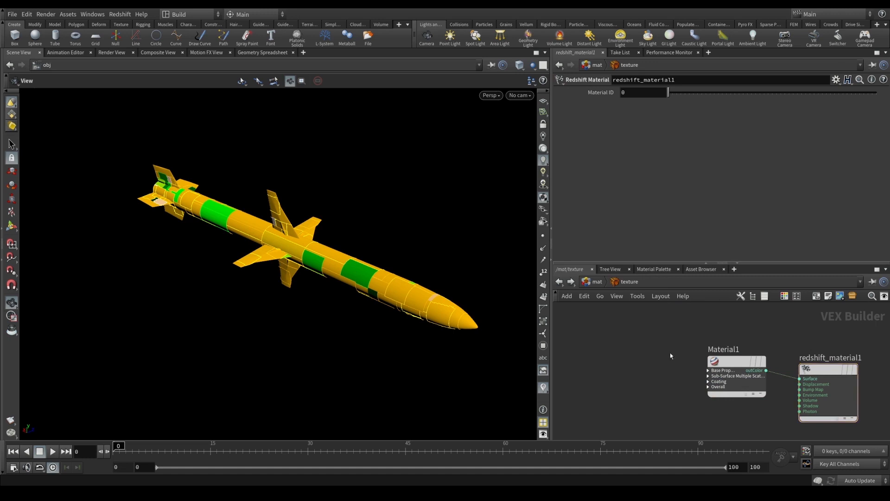
Step: Replace Material1 in the texture material with an RS Incandescent node connected to the Surface input of redshift_material1
click(735, 363)
key(Delete)
key(Tab)
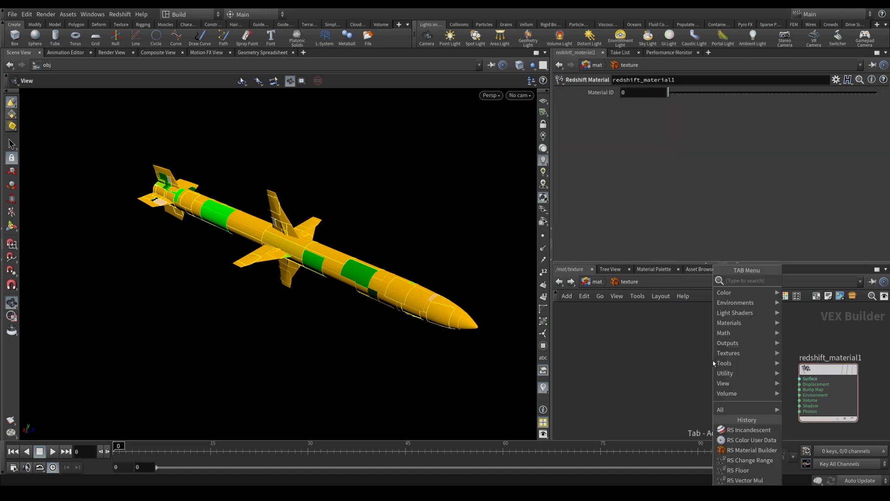
click(749, 429)
click(690, 404)
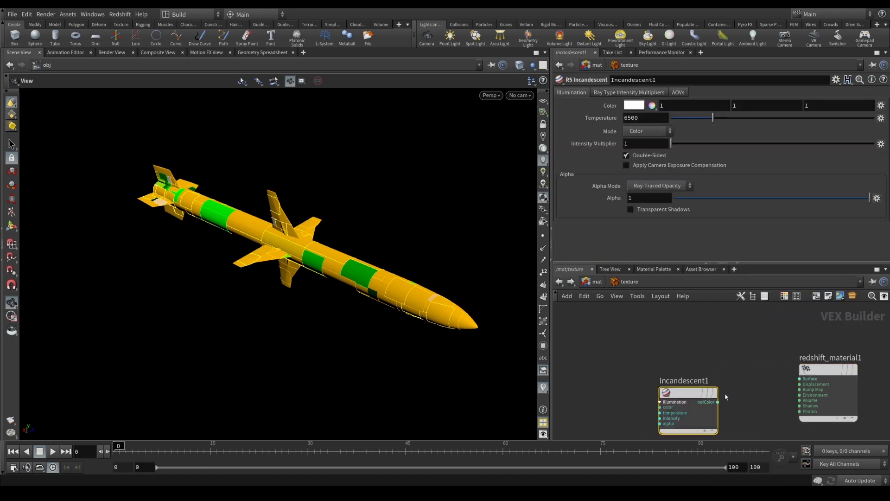
key(ctrl+s)
click(719, 402)
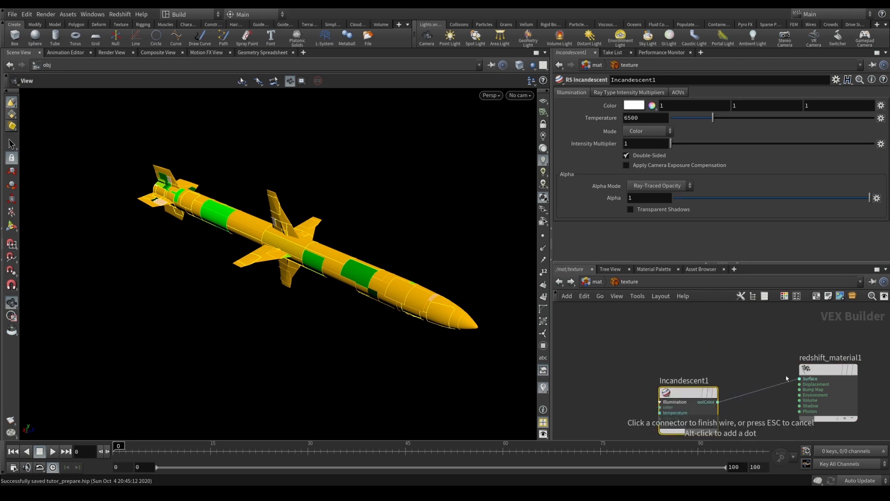
click(799, 379)
drag(691, 389, 723, 371)
key(h)
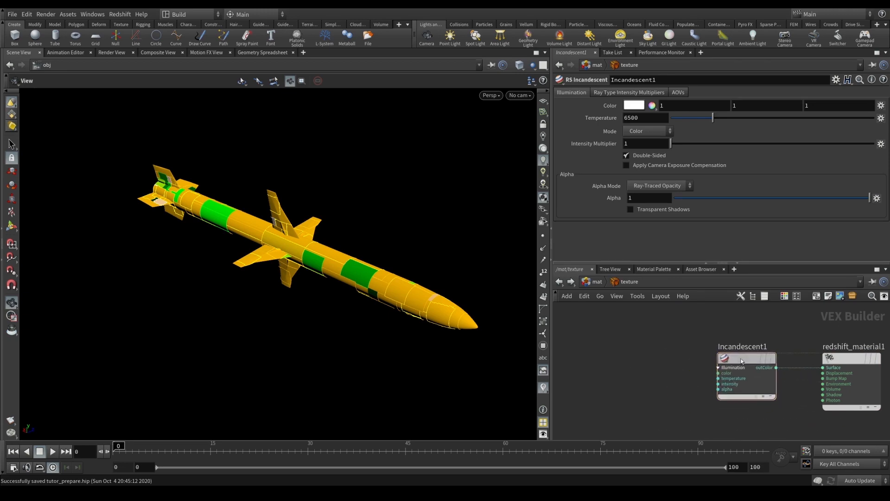
Step: Add an RS Texture node in front of the Incandescent node
key(Tab)
text(rs)
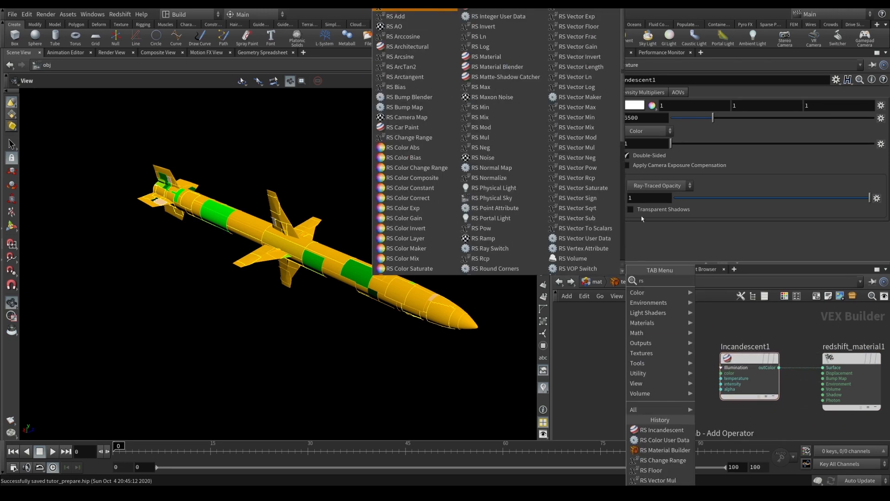
text( tex)
key(Return)
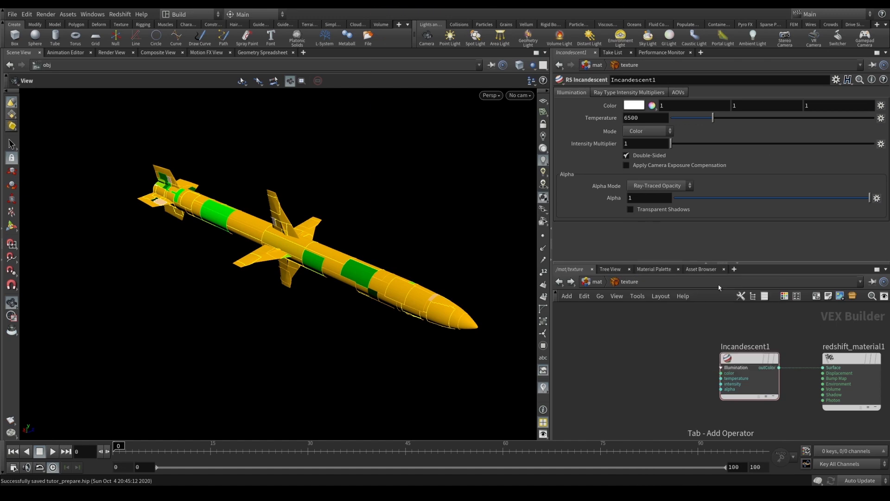
click(620, 362)
Step: Load $HIP/tex/overlay/overlay_0190.jpg into the texture node and make room between it and the Incandescent node
click(859, 115)
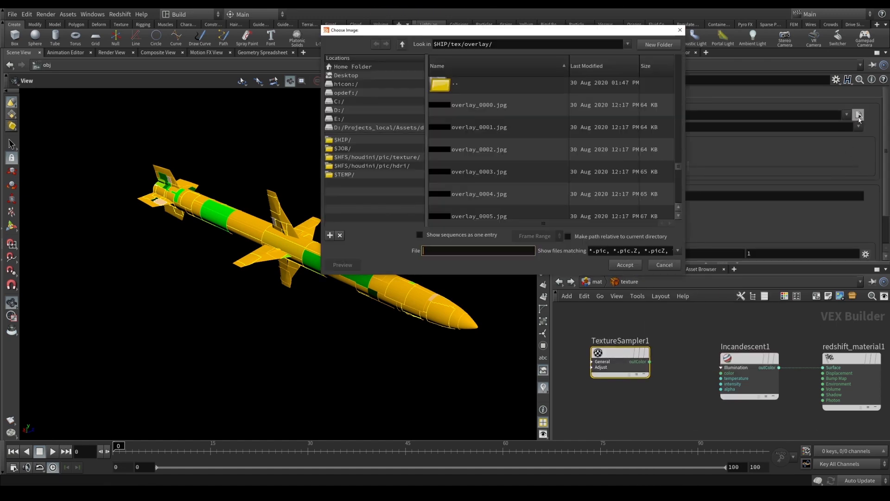
scroll(679, 171, down, 10)
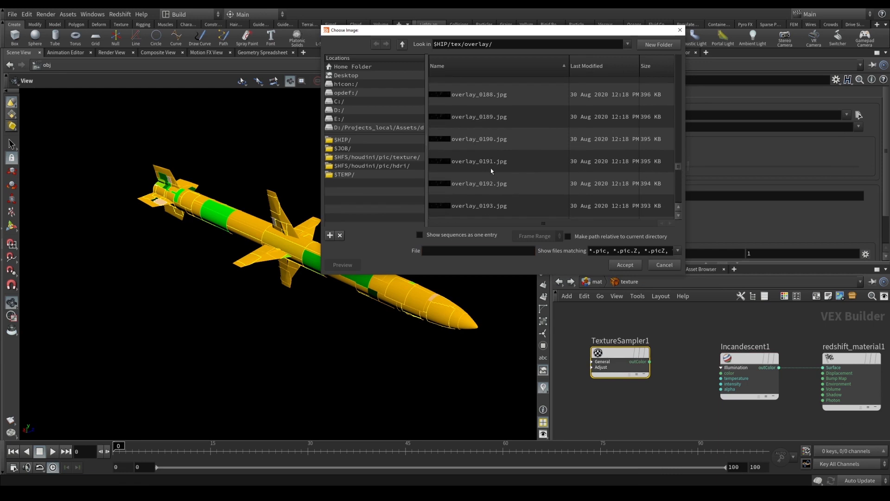
double_click(510, 162)
scroll(668, 370, up, 3)
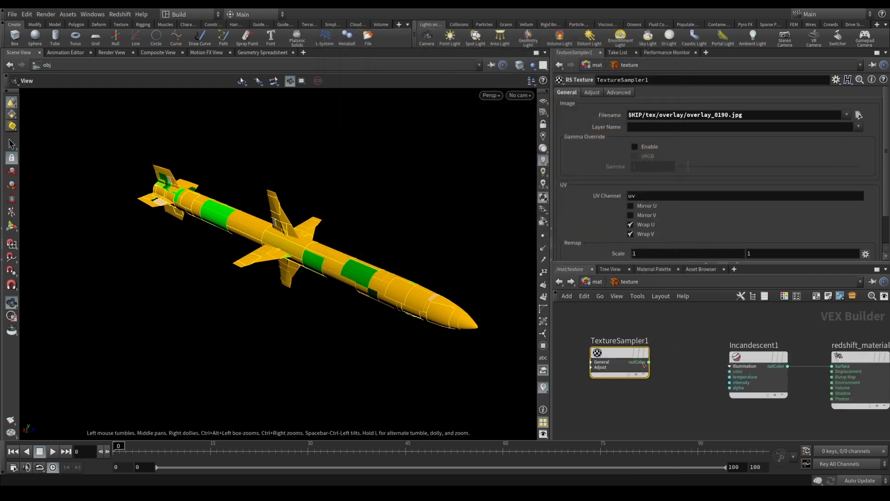
drag(623, 351, 605, 351)
middle_drag(657, 357, 697, 369)
drag(643, 367, 609, 366)
middle_drag(708, 353, 722, 374)
click(724, 376)
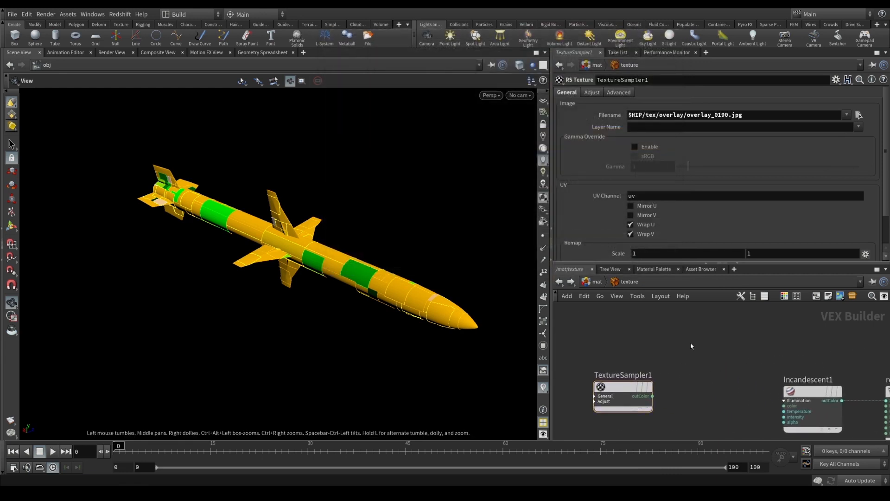
Step: Add an RS Vector Mul node and connect the texture's outColor to its second input
key(Tab)
text(mul)
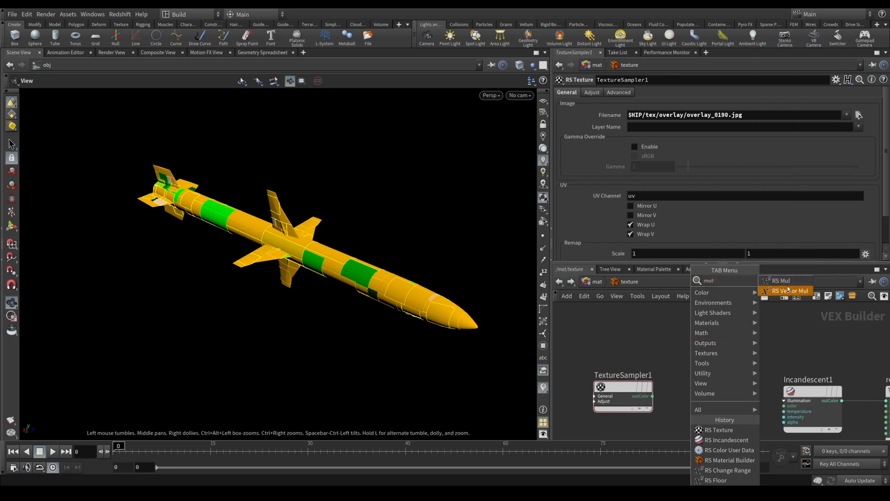
click(791, 291)
click(705, 362)
drag(652, 396, 694, 365)
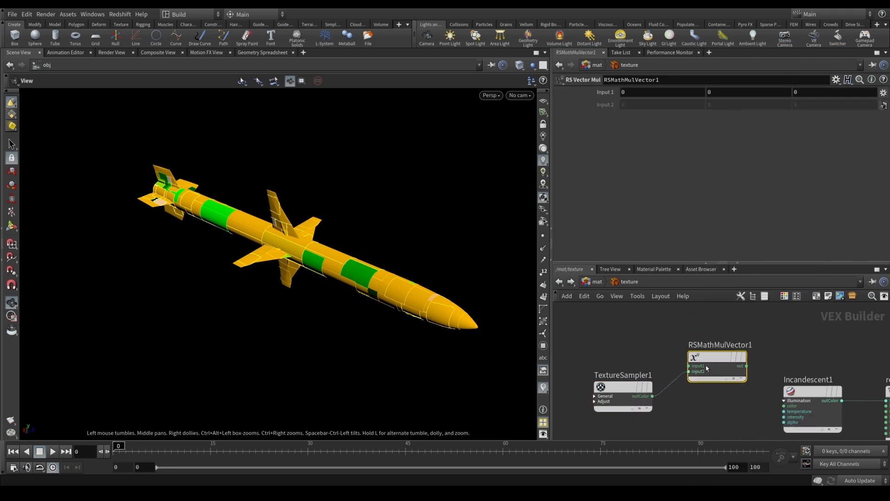
Step: Paste the RS Color User Data node reading Cd, connect it to the multiply node's first input and tidy the node layout
key(Tab)
key(Escape)
key(ctrl+v)
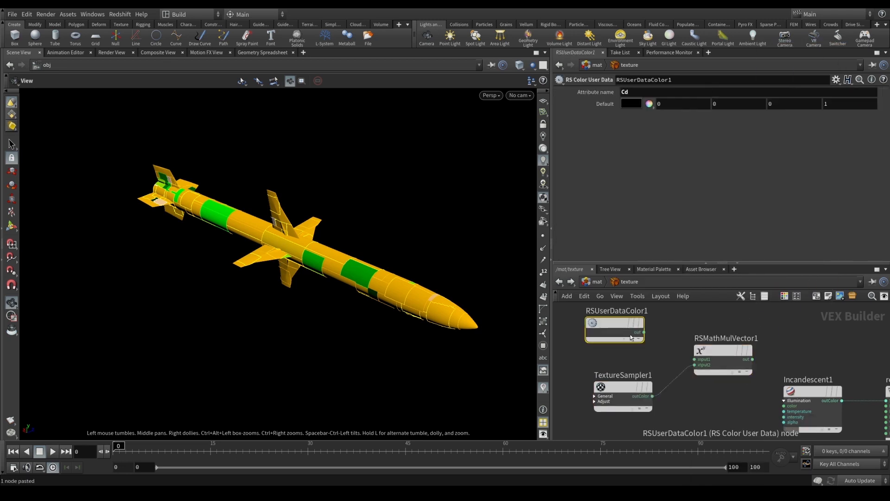
drag(641, 328, 650, 331)
click(652, 334)
click(694, 359)
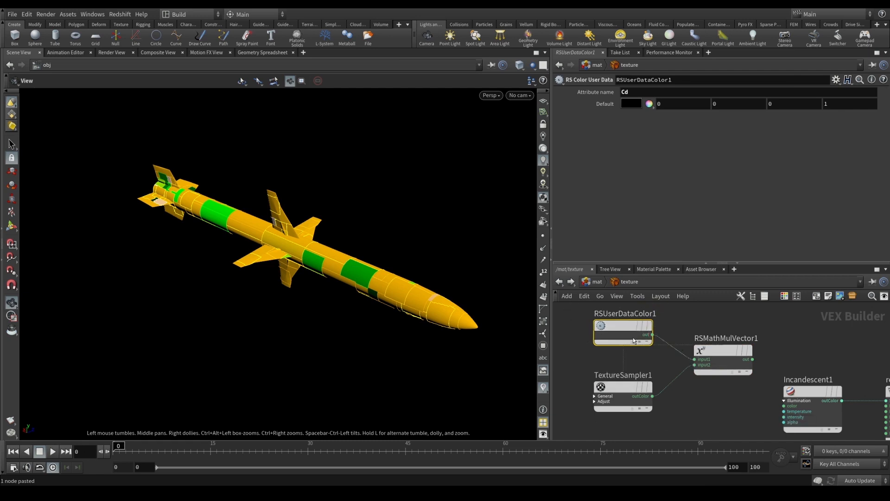
drag(636, 385, 627, 378)
middle_drag(724, 395, 721, 386)
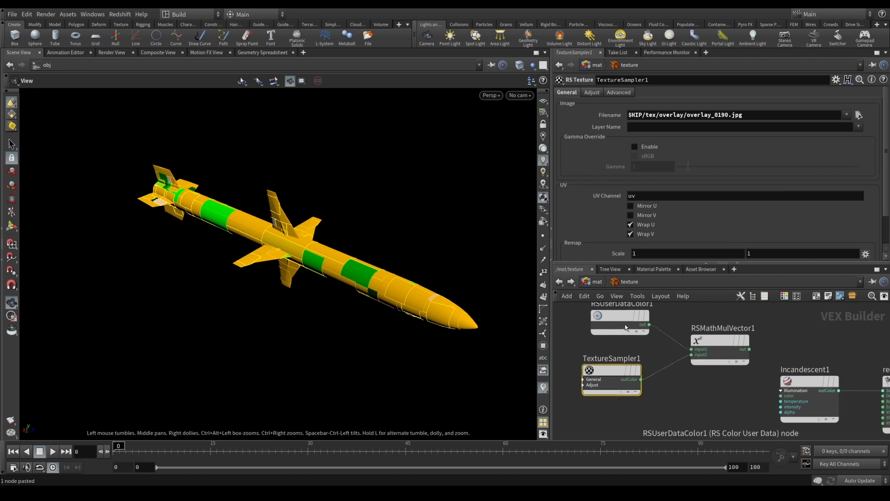
drag(626, 326, 618, 325)
drag(708, 346, 697, 346)
middle_drag(703, 318, 703, 333)
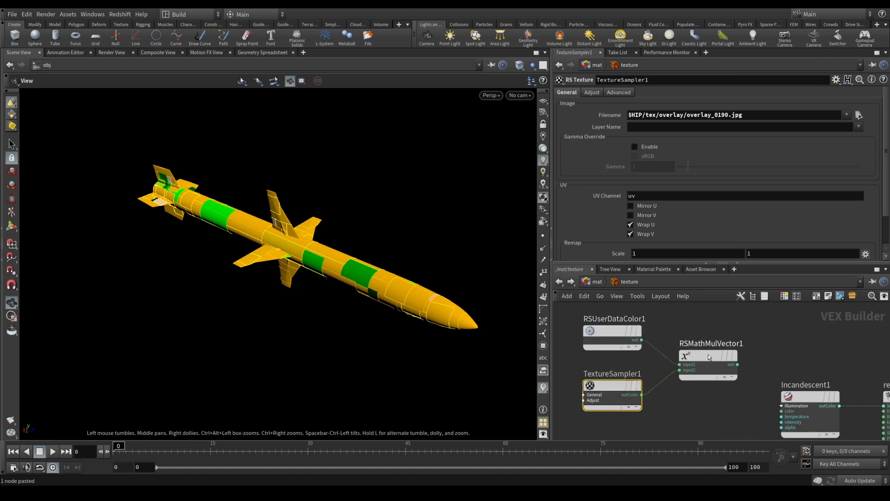
Step: Connect the multiply output to the Incandescent color input and the texture's outColor to its alpha input
middle_drag(723, 416, 711, 380)
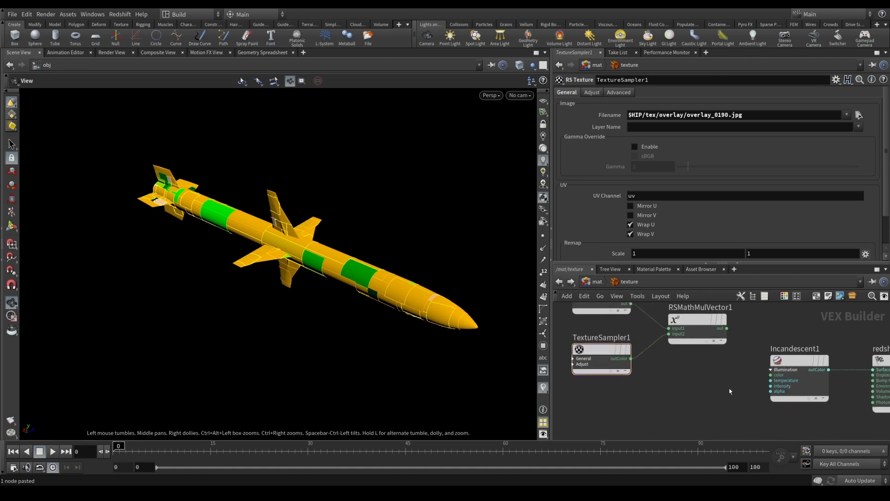
click(770, 375)
click(727, 328)
middle_drag(763, 366, 759, 351)
click(627, 343)
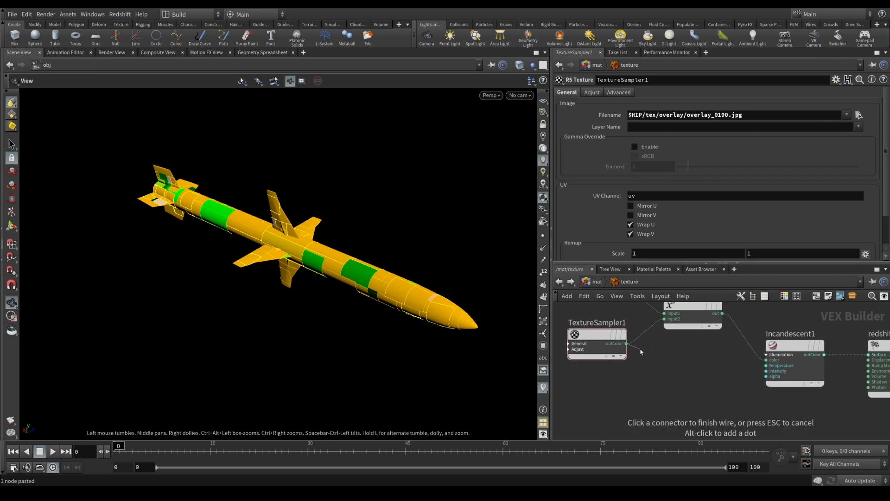
click(767, 376)
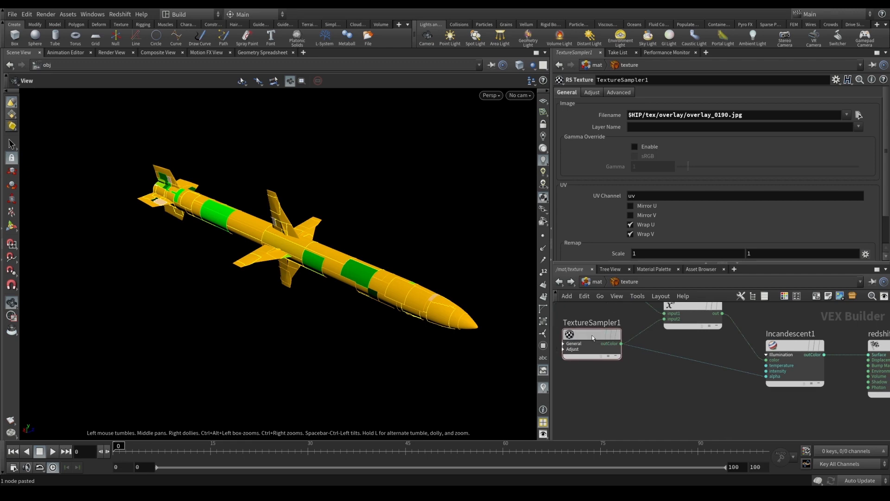
drag(596, 341, 595, 340)
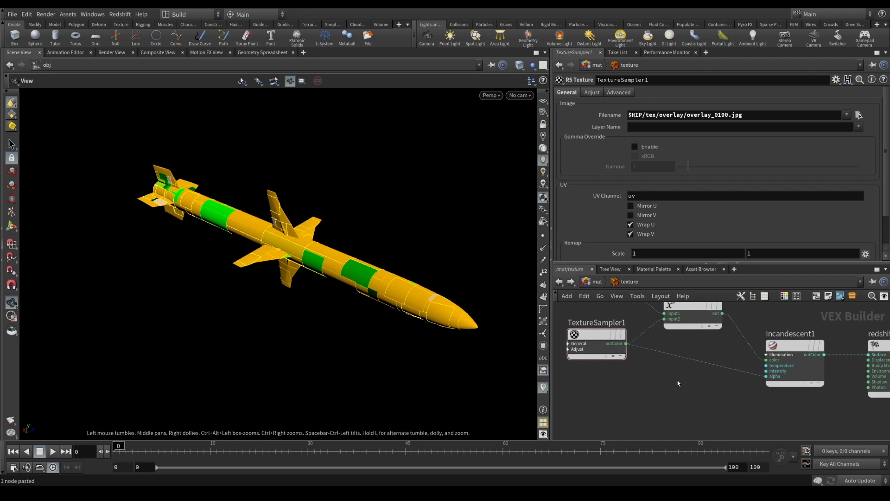
Step: Insert an RS Change Range node between the texture and the Incandescent alpha and set its Old Range Max to 0.01
key(Tab)
text(ran)
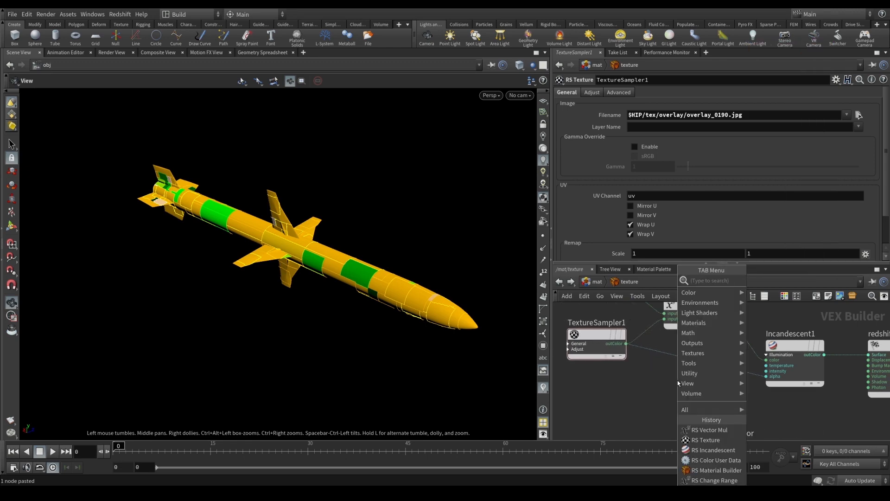
click(791, 281)
click(686, 362)
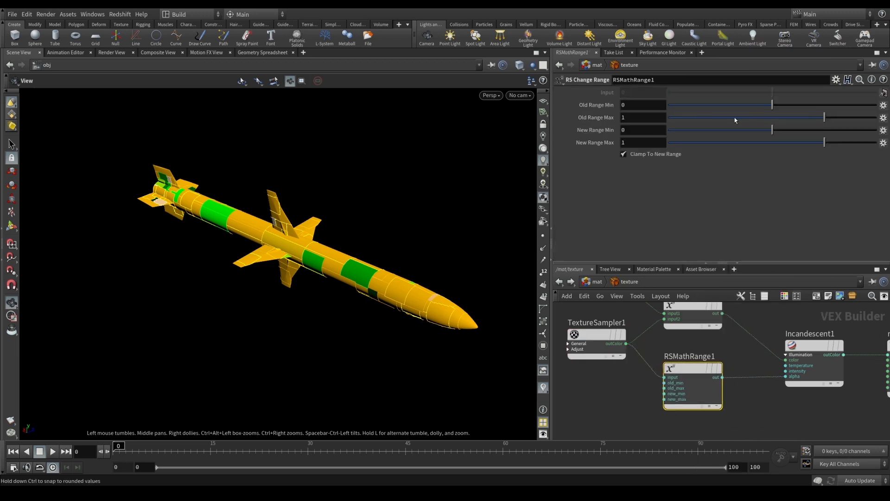
drag(642, 118, 551, 119)
text(l)
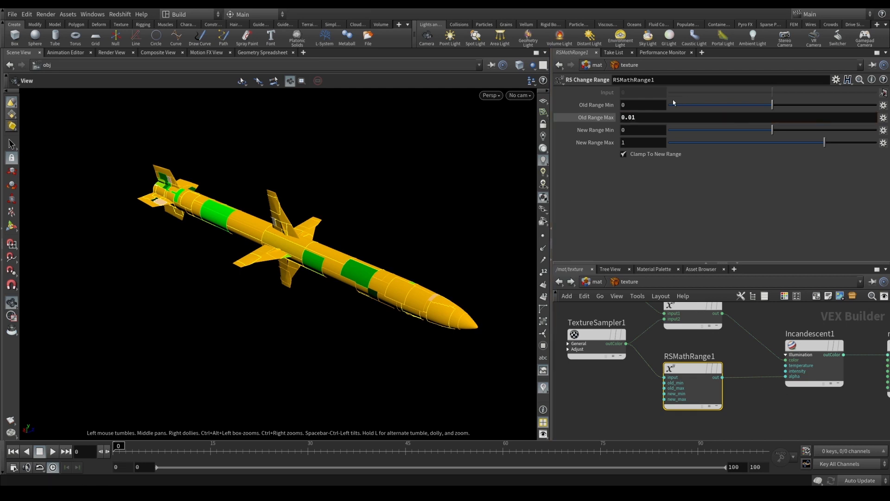
key(Return)
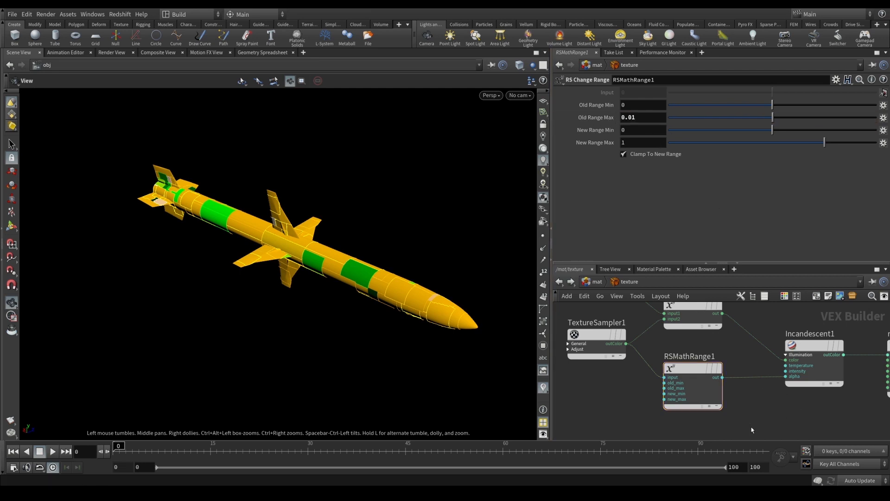
Step: At object level, assign /mat/texture as the render material of render_tex
scroll(787, 407, down, 2)
click(602, 297)
click(621, 318)
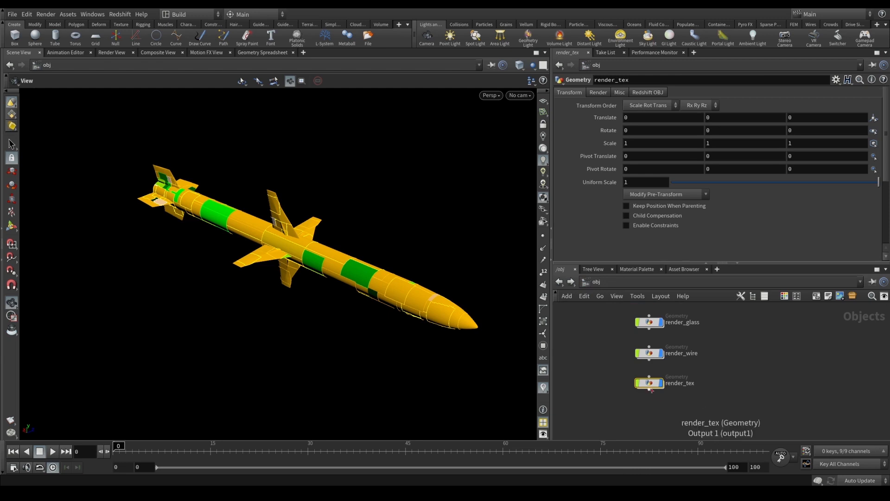
click(873, 106)
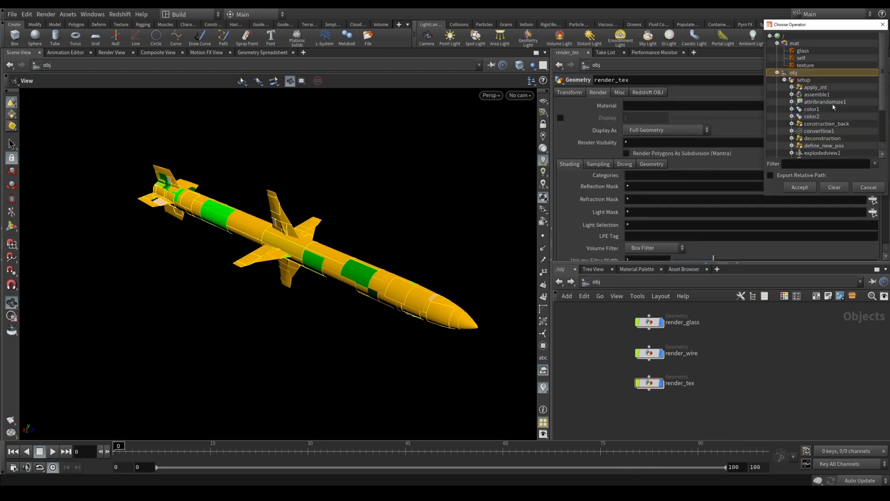
double_click(810, 69)
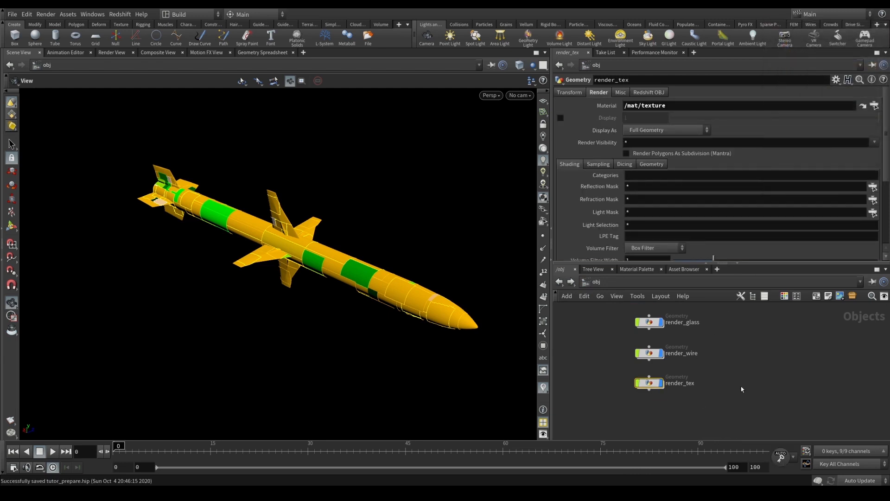
Step: Create a new camera from the current viewport view
key(h)
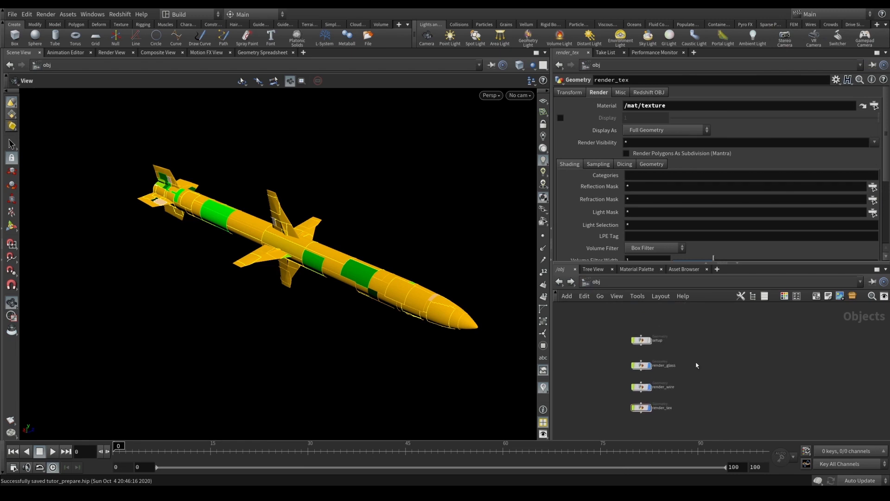
click(519, 95)
click(534, 125)
Step: Lock cam1 to the view, reframe the missile from a low side angle at about (-4.47, -0.04, -4.73), and unlock it
click(543, 125)
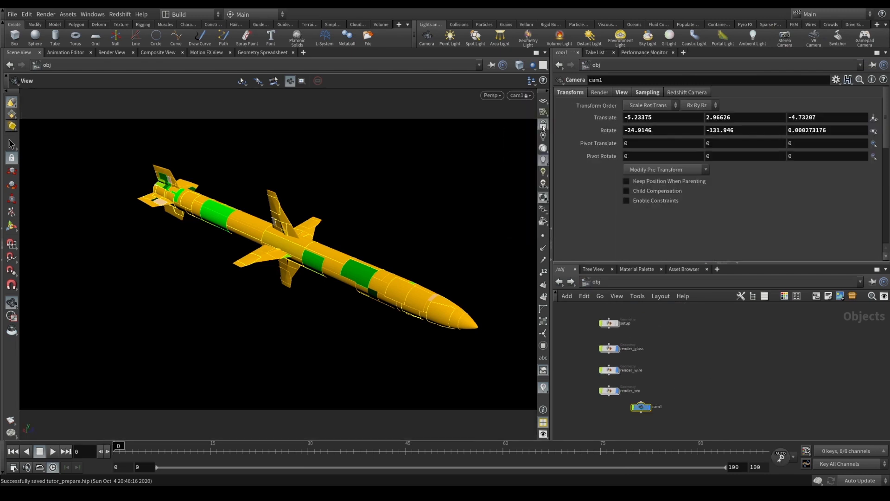
drag(310, 268, 318, 299)
middle_drag(396, 283, 381, 295)
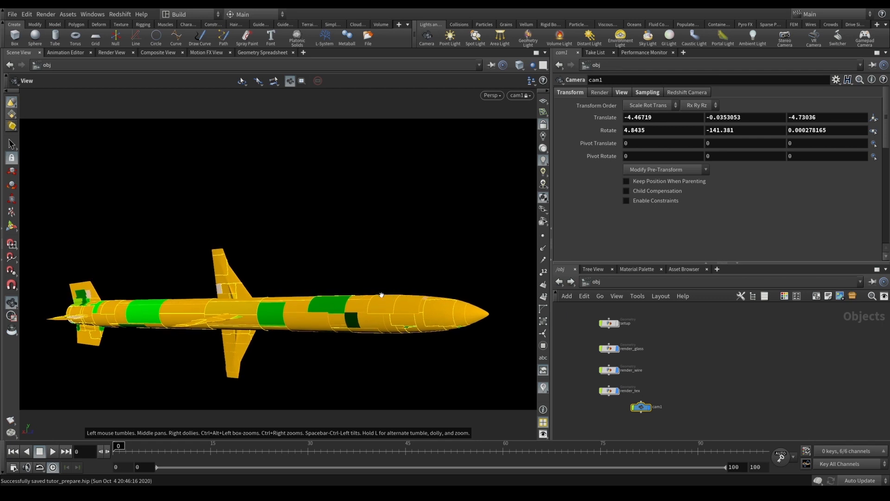
middle_drag(411, 234, 376, 243)
middle_drag(316, 225, 310, 222)
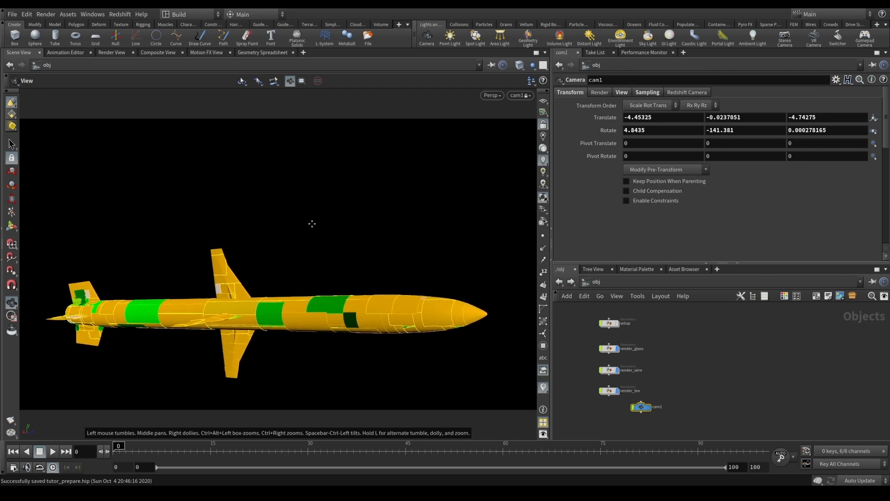
middle_drag(708, 382, 718, 375)
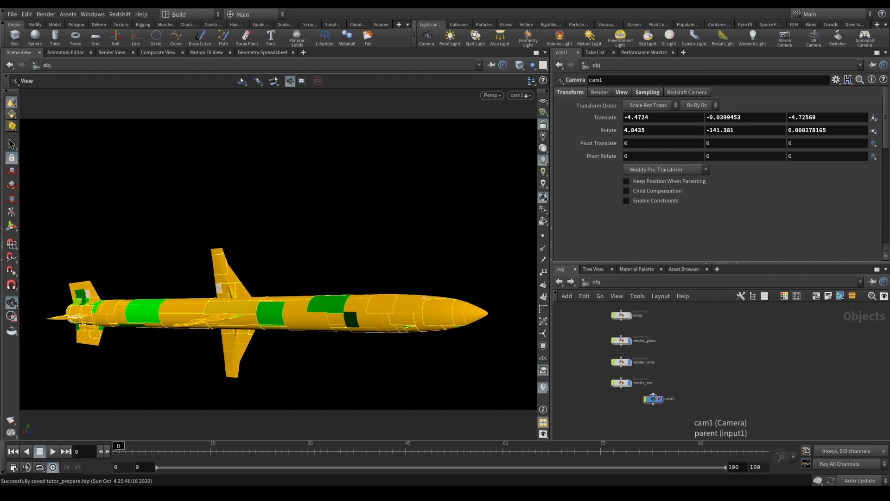
drag(653, 398, 705, 385)
click(544, 123)
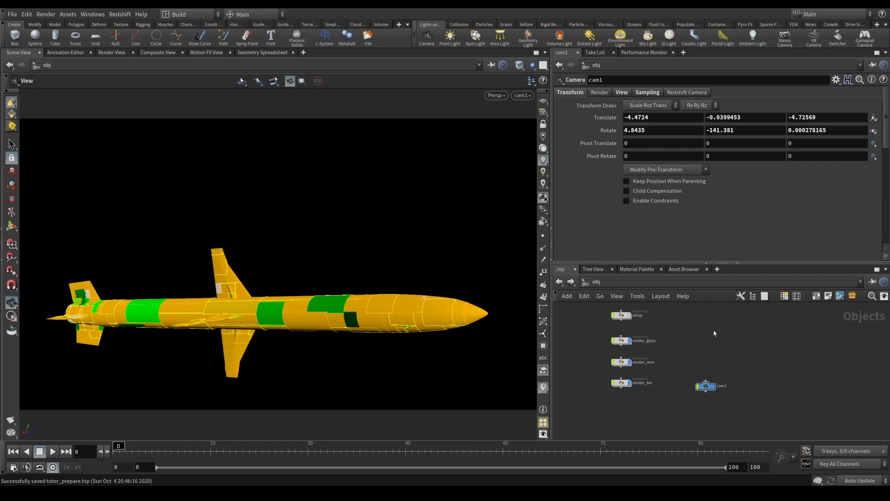
Step: Add an RSLightDome to the scene above the camera node in the object network
key(Tab)
text(rs)
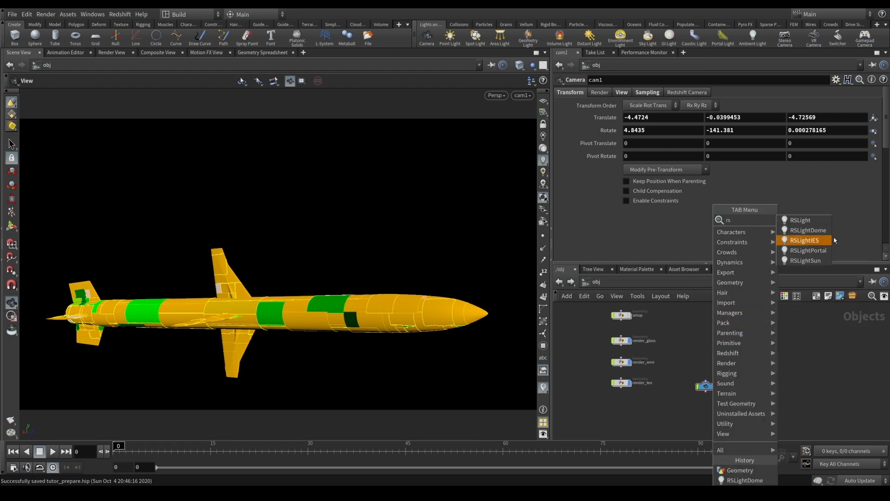
click(815, 231)
click(723, 342)
scroll(726, 342, up, 3)
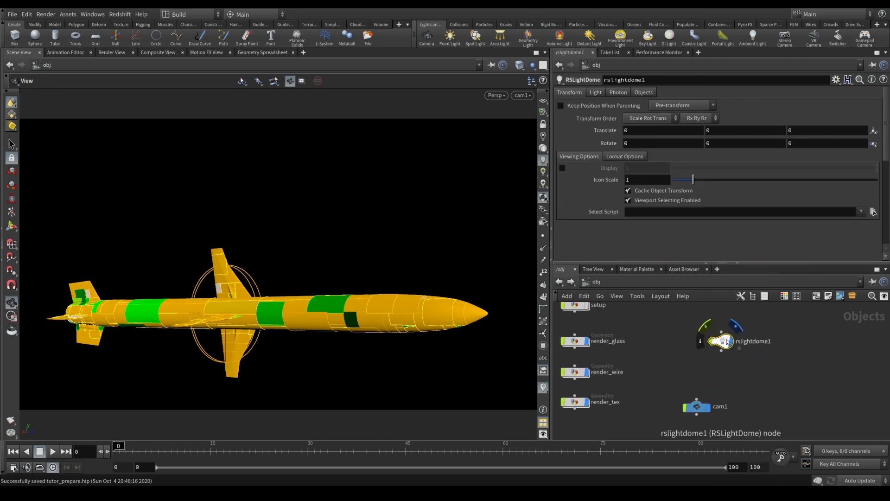
Step: Align the dome light node above cam1 and load $HIP/tex/Large_05.hdr as its dome map
drag(727, 341, 712, 342)
click(596, 92)
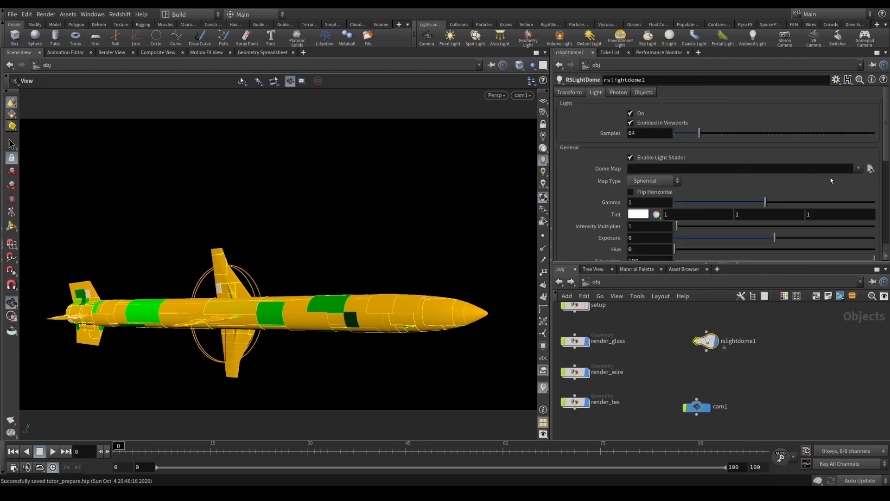
click(870, 169)
double_click(457, 72)
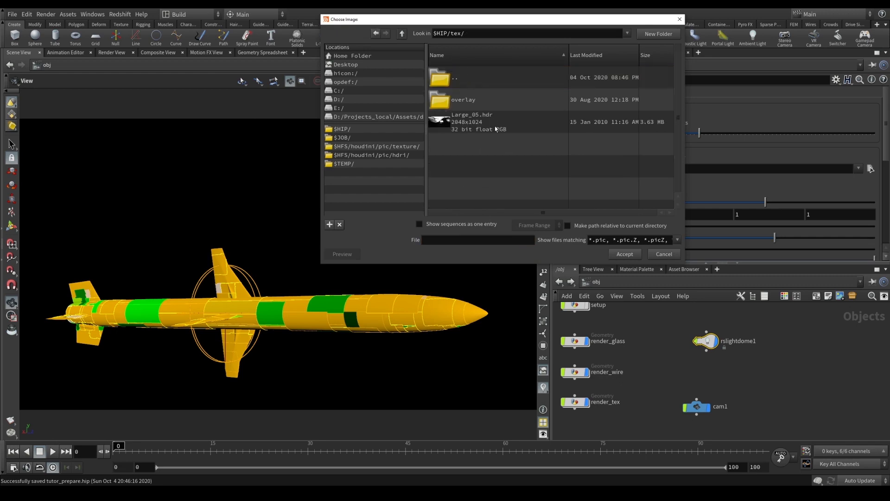
click(464, 128)
double_click(491, 129)
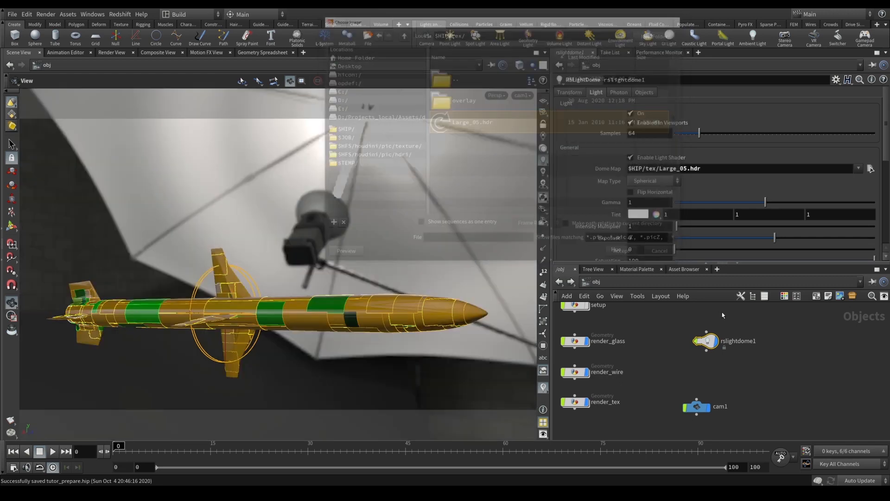
Step: Disable Enable Background on the dome light and save the scene
click(779, 369)
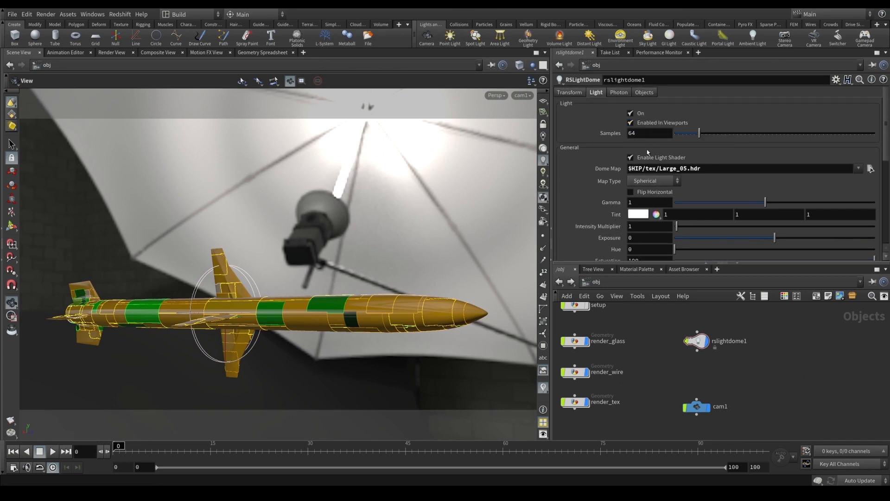
scroll(647, 150, down, 3)
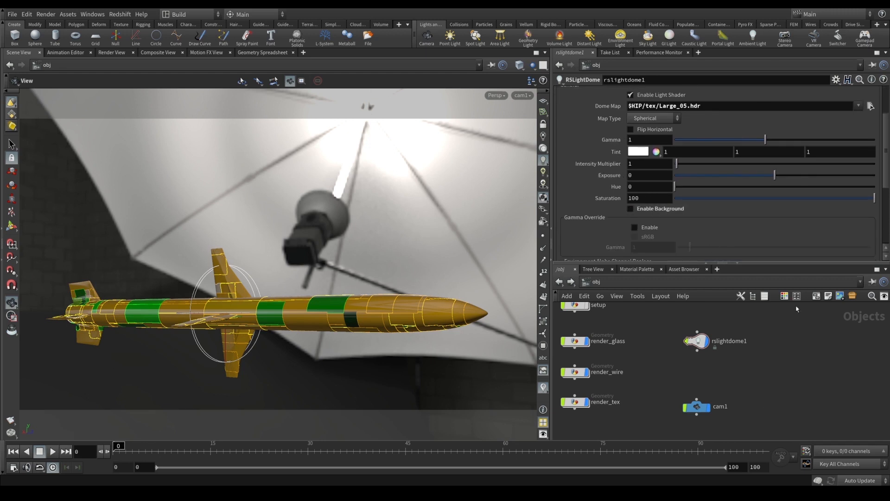
middle_drag(776, 389, 795, 395)
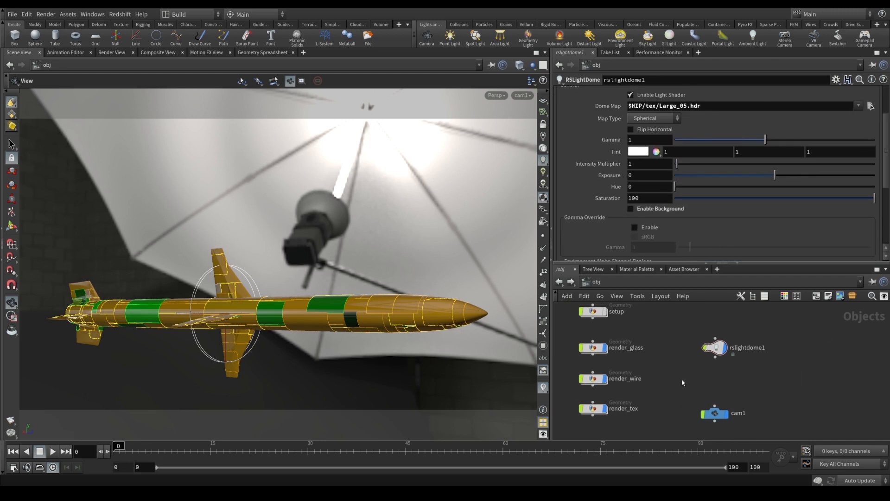
key(ctrl+s)
Step: In the output network, add a Redshift ROP with a Redshift_IPR node and arrange them side by side
key(3)
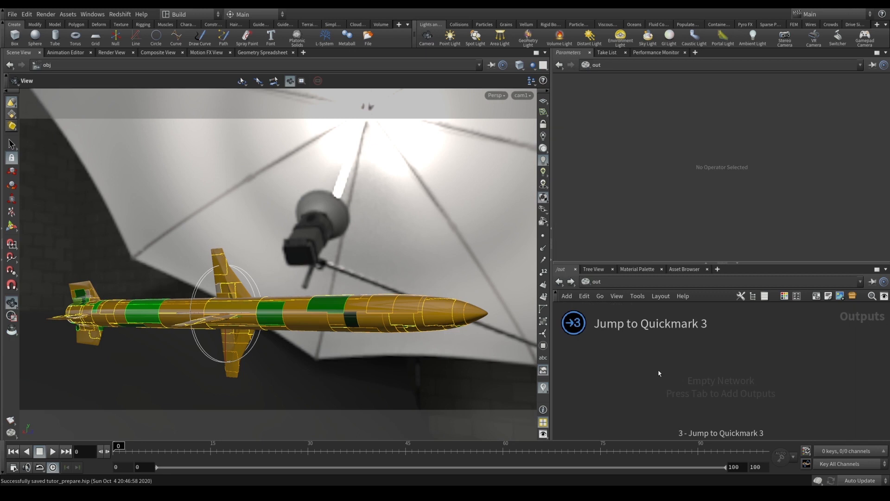
key(Tab)
text(red)
mouse_move(695, 342)
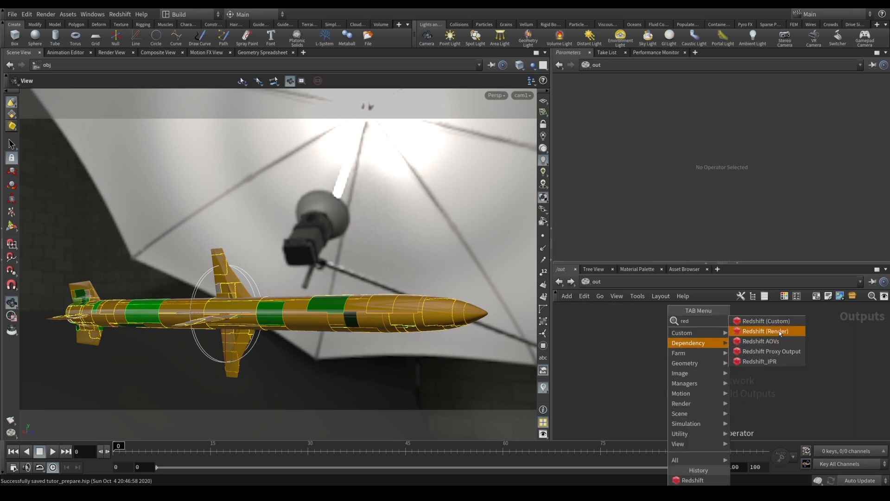
click(759, 361)
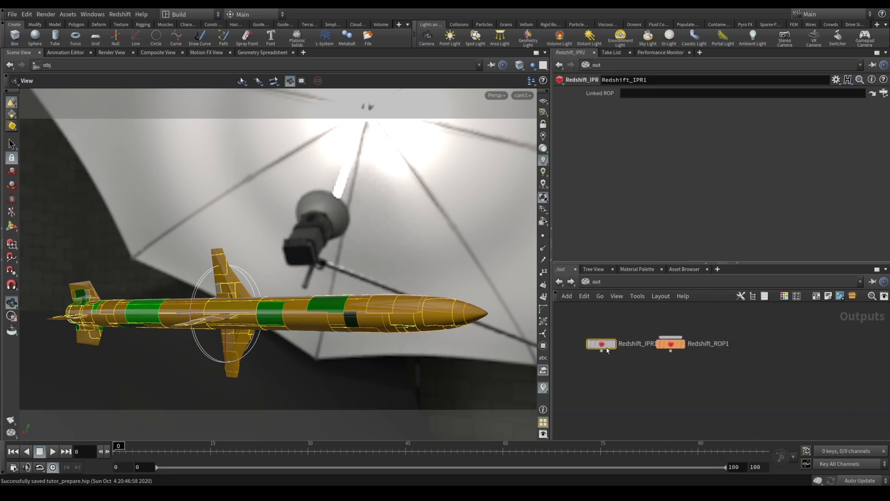
click(760, 345)
middle_drag(688, 365, 687, 383)
click(671, 361)
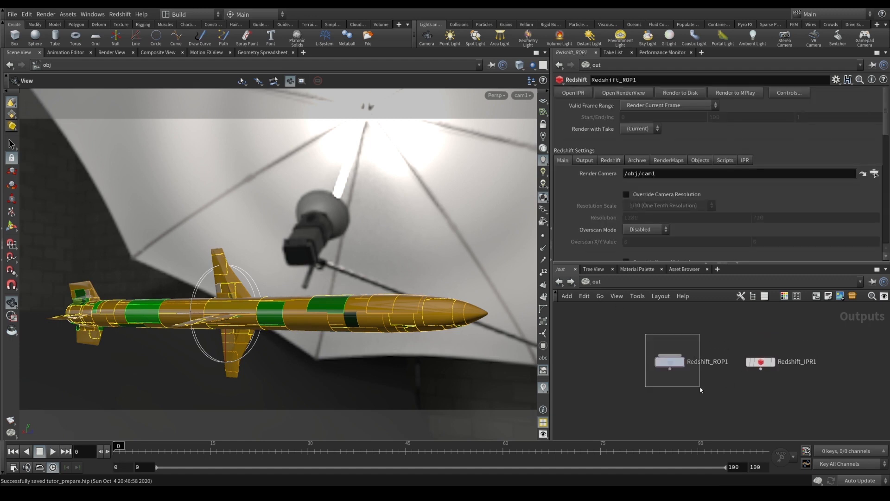
Step: Restrict the candidate objects of Redshift_ROP1 to render*
key(3)
click(600, 296)
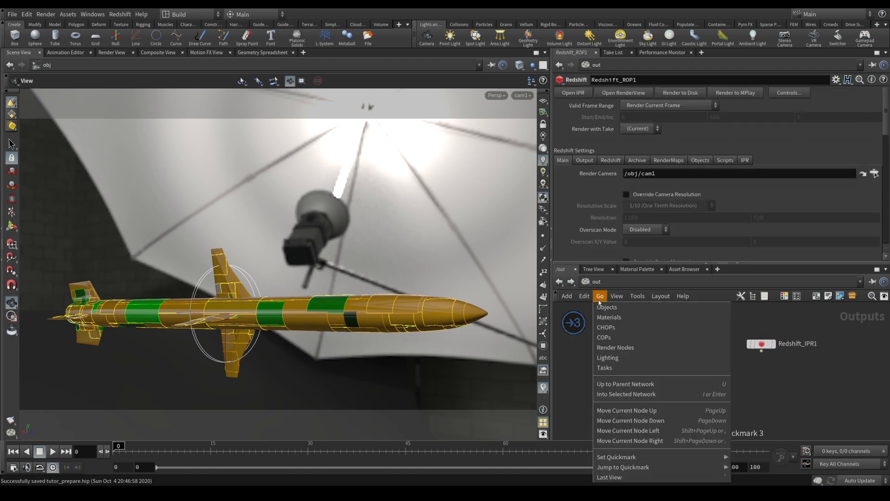
click(621, 350)
key(h)
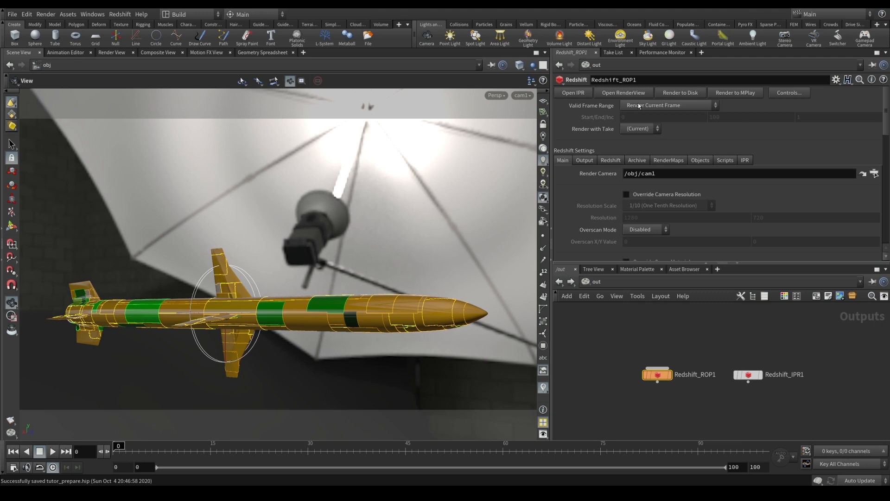
click(697, 161)
click(657, 173)
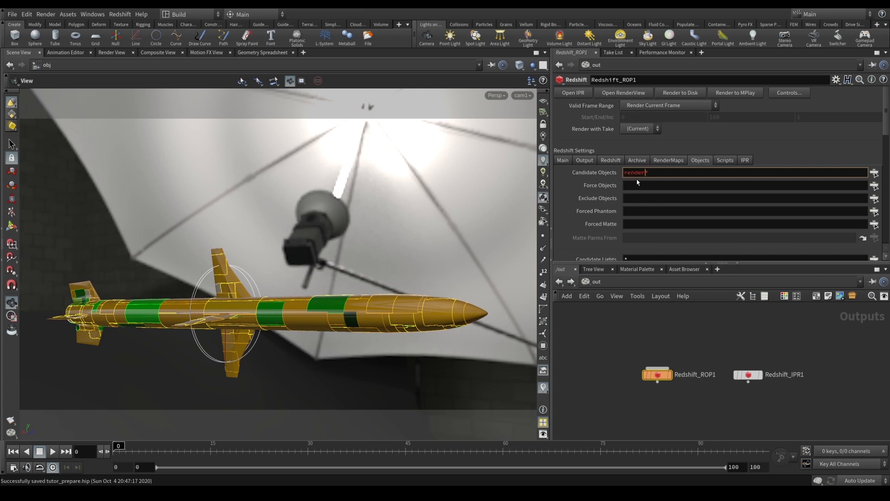
key(Return)
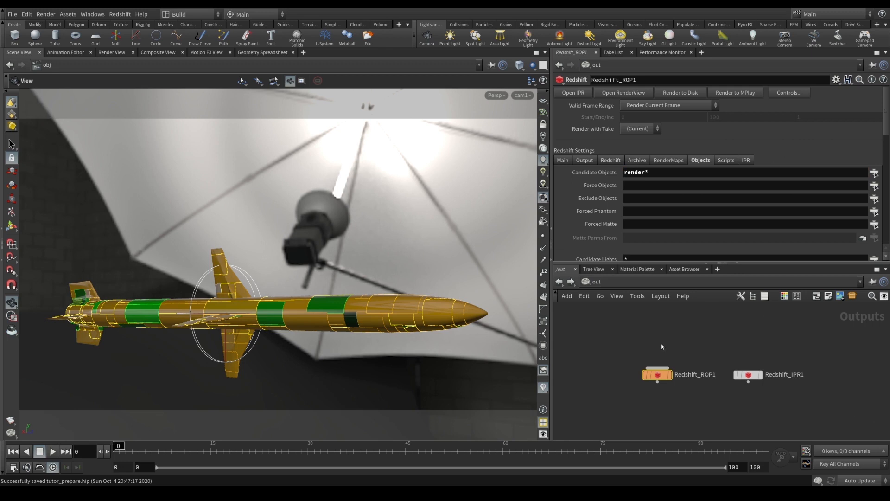
Step: Return to the object network, enter the setup geometry and make OUT_tex the displayed node
click(599, 297)
click(606, 307)
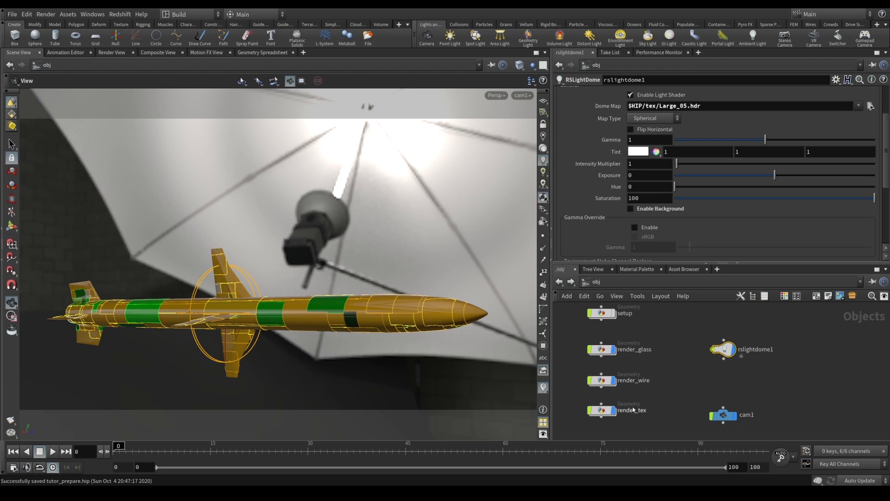
scroll(635, 407, up, 2)
scroll(650, 367, down, 2)
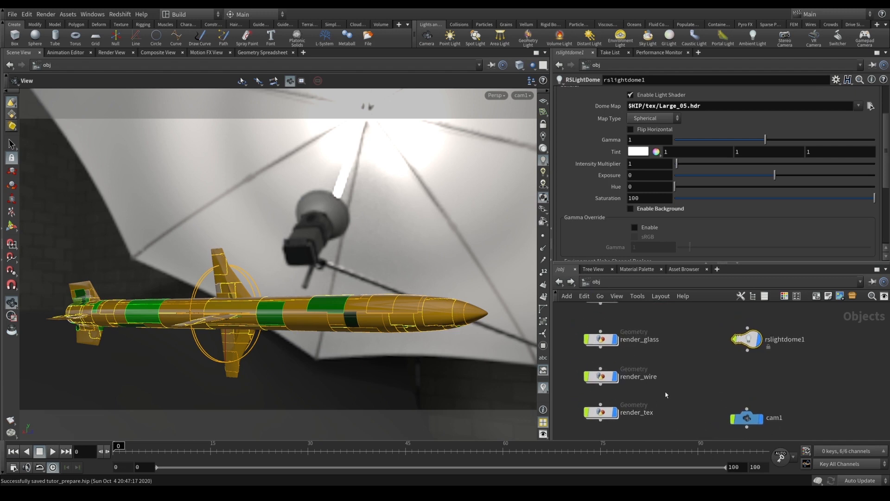
scroll(662, 418, up, 2)
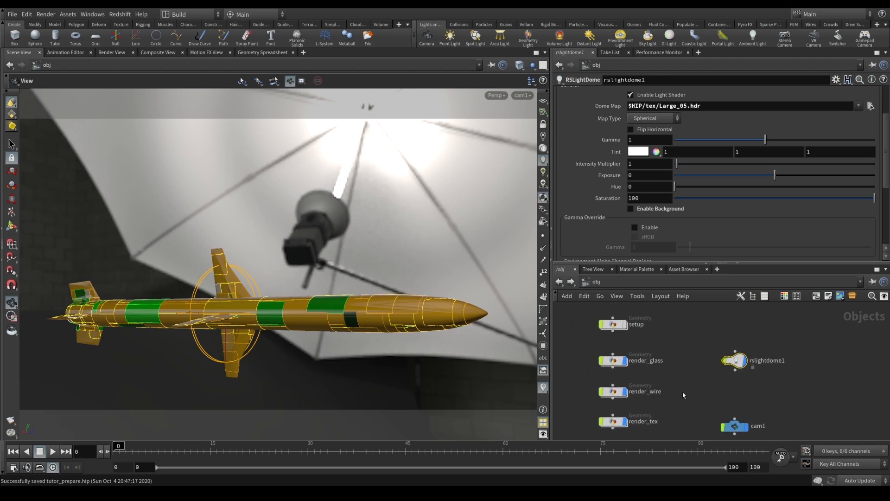
double_click(609, 307)
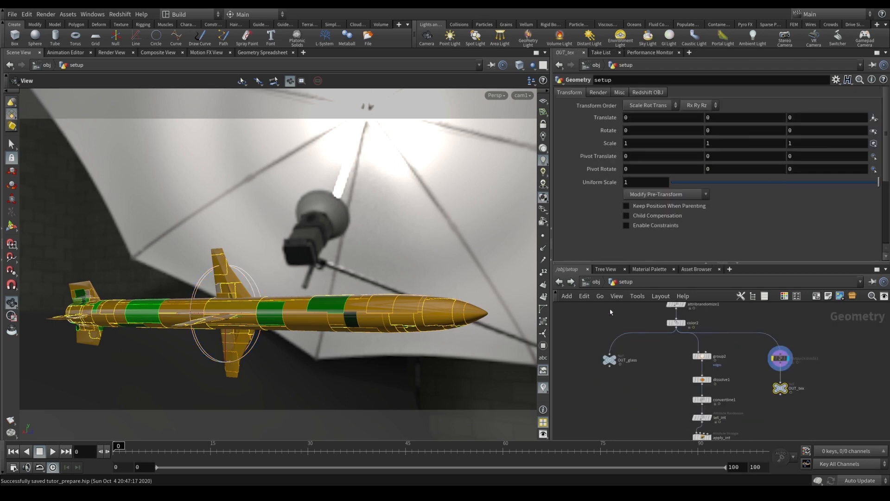
click(617, 358)
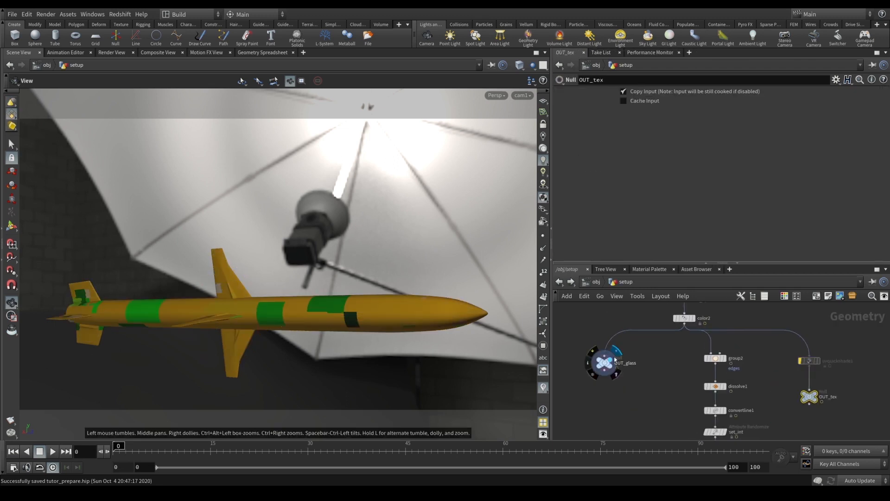
scroll(651, 348, up, 1)
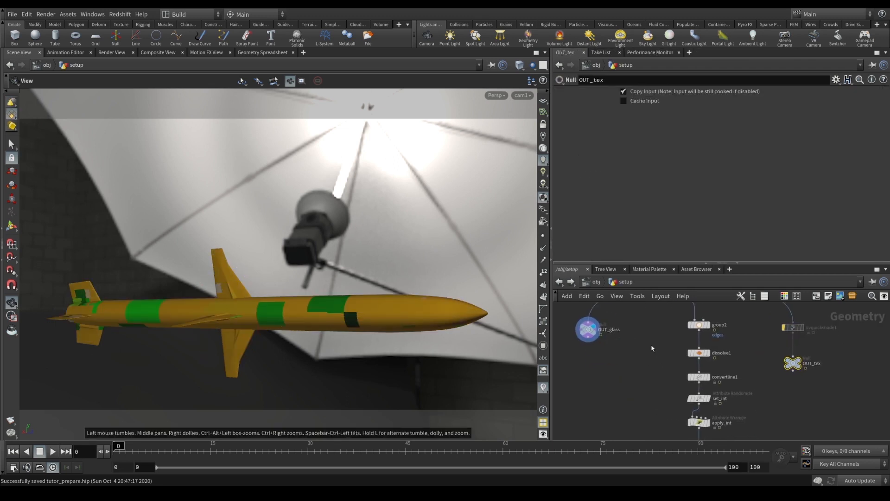
click(802, 354)
scroll(773, 356, up, 1)
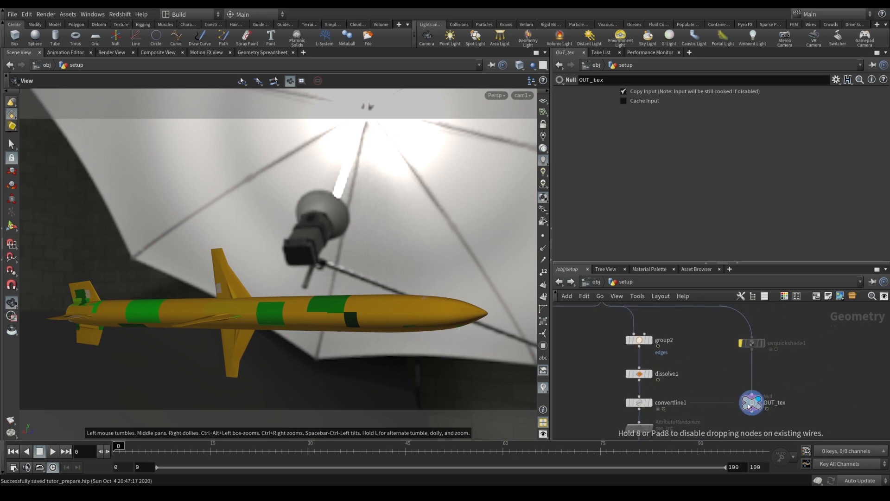
scroll(758, 368, up, 1)
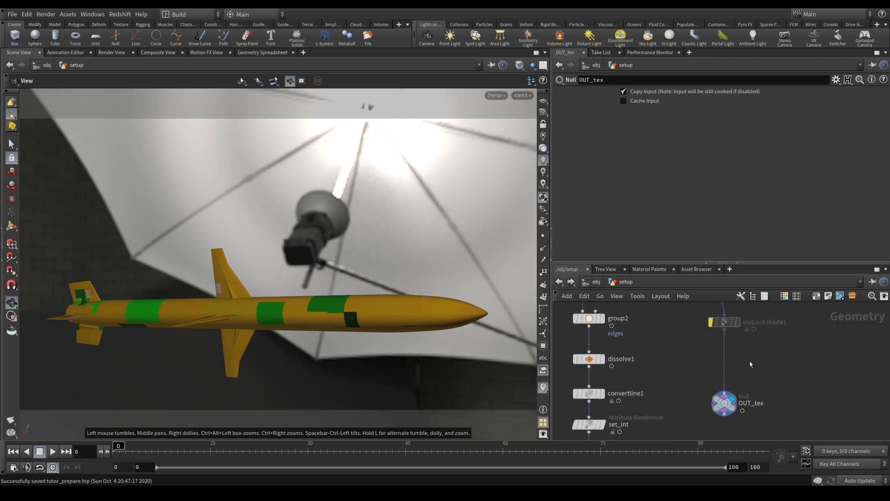
Step: Insert a PolyExtrude node between uvquickshade1 and OUT_tex
key(Tab)
text(extr)
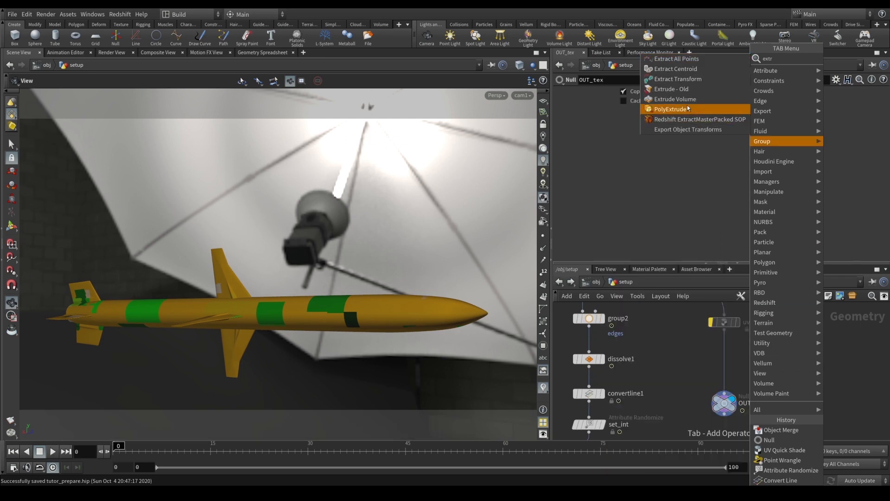
click(688, 108)
click(730, 358)
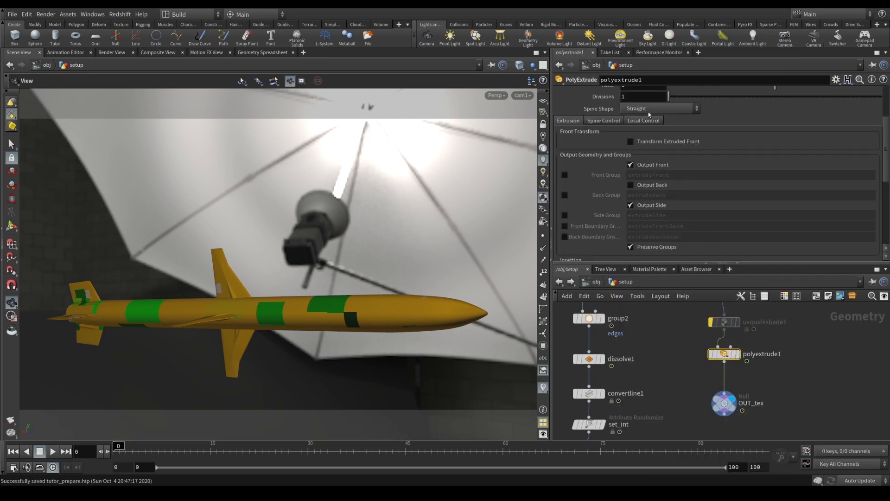
Step: Set the PolyExtrude distance to 0.01 and turn off Output Side
scroll(653, 116, up, 2)
drag(777, 110, 777, 110)
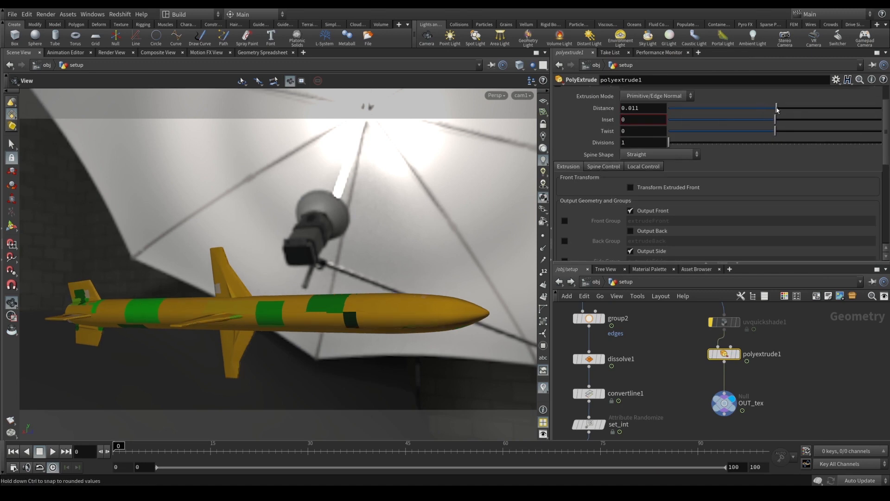
click(640, 108)
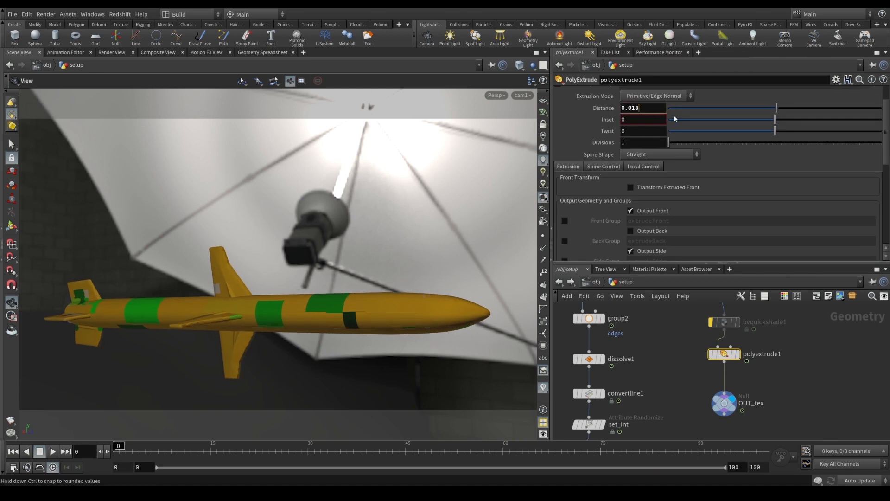
key(BackSpace)
key(Return)
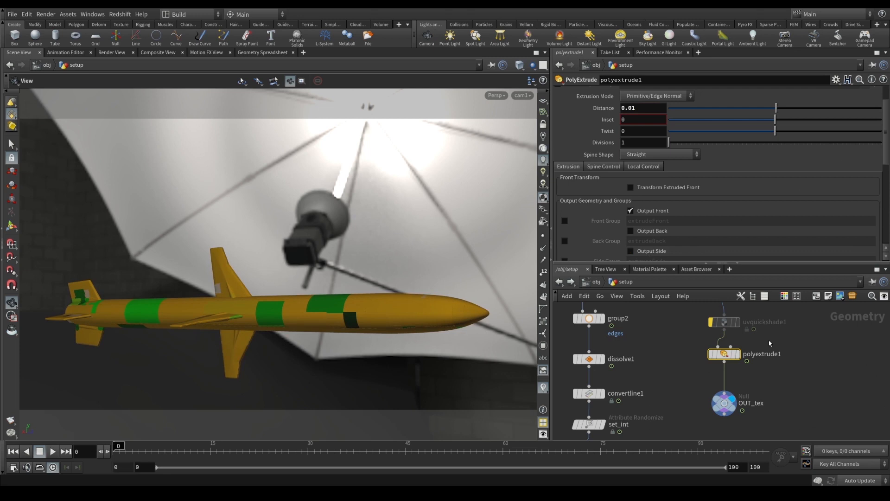
middle_drag(815, 382, 804, 366)
click(597, 281)
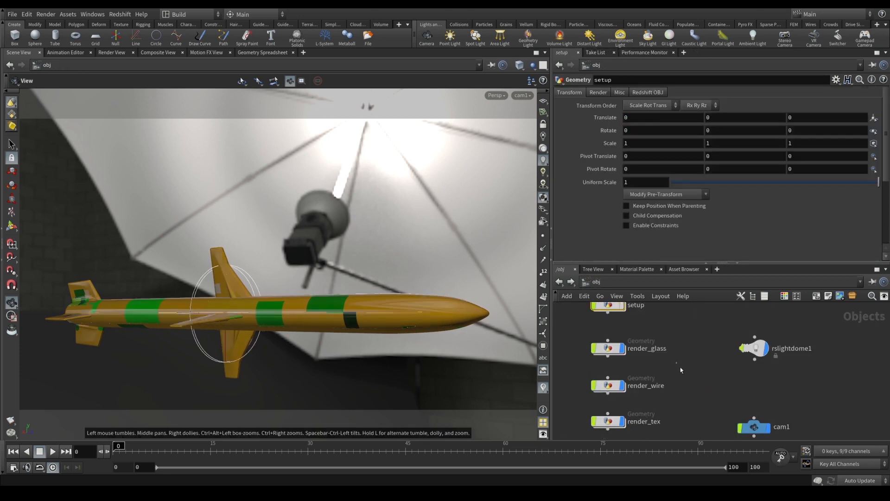
scroll(681, 369, down, 3)
click(572, 284)
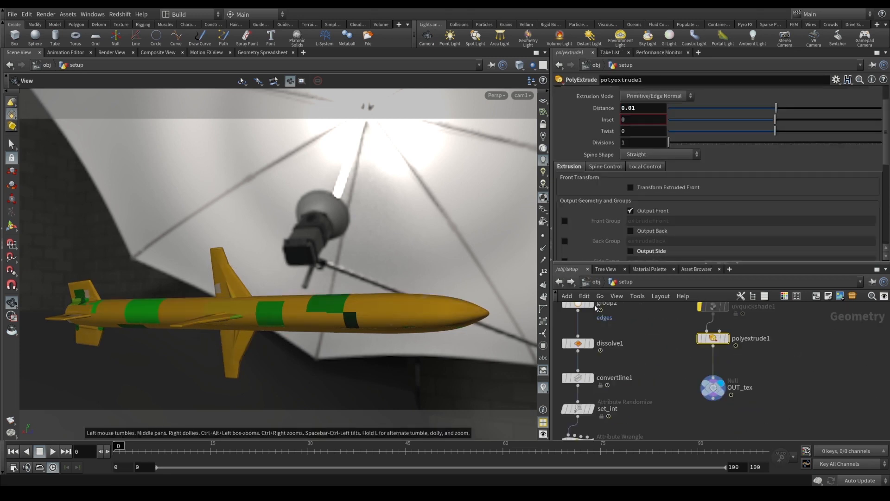
Step: Duplicate set_int and apply_int from the wire branch and insert the copies between polyextrude1 and OUT_tex
drag(738, 371, 741, 423)
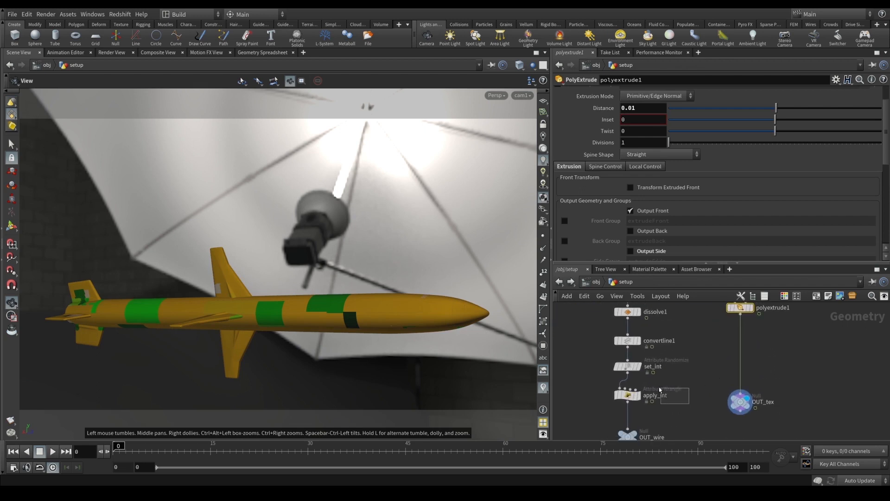
alt+drag(627, 366, 740, 343)
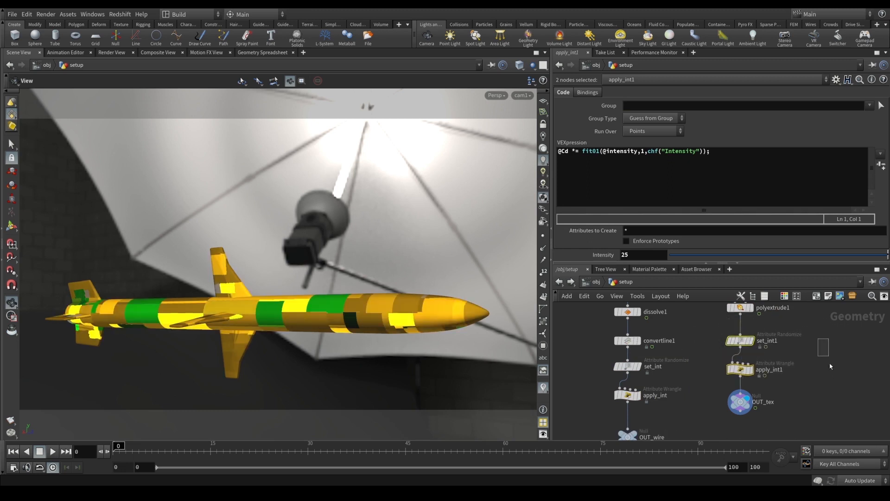
click(824, 346)
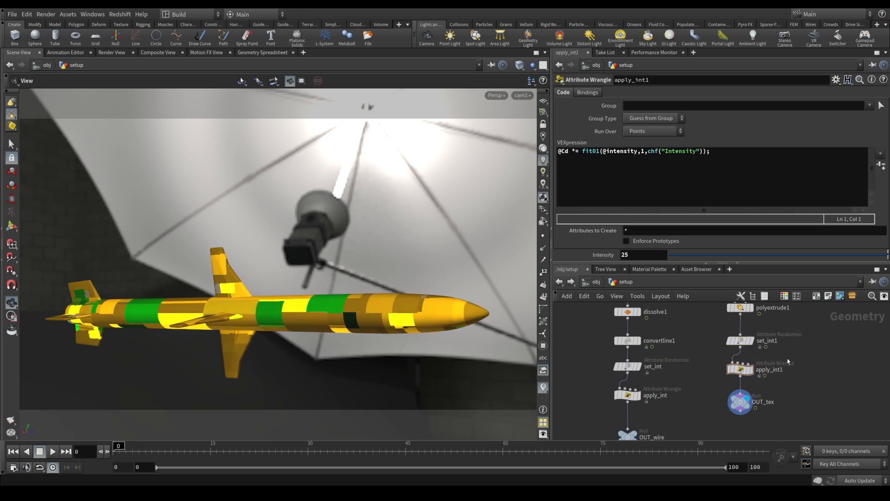
Step: Leave the setup network, go to the output network and render the missile from Redshift_ROP1 in the Redshift RenderView
click(595, 281)
scroll(687, 357, up, 2)
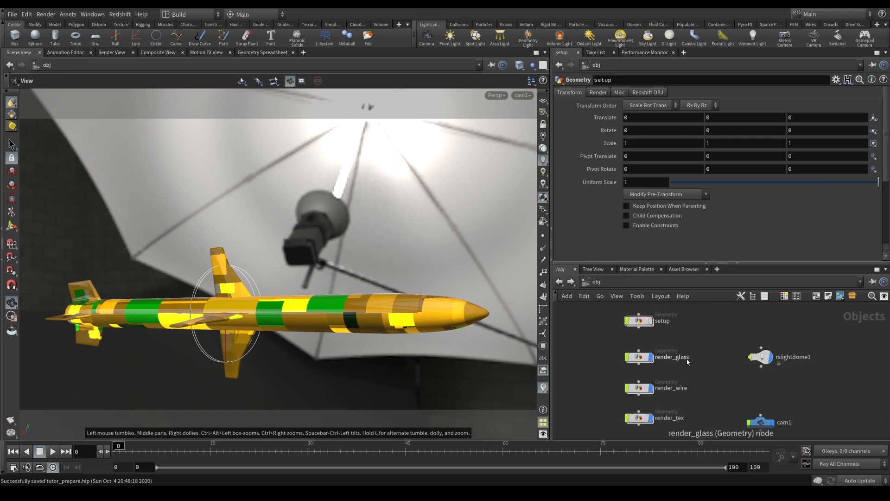
key(3)
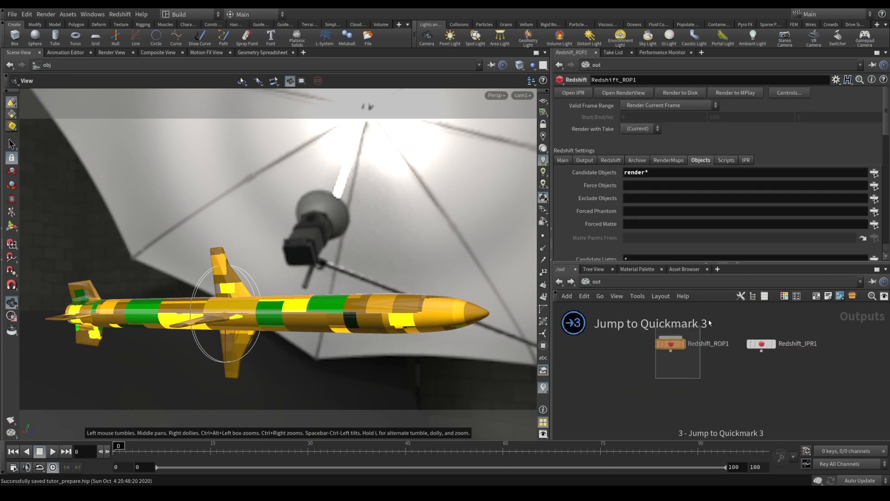
click(623, 92)
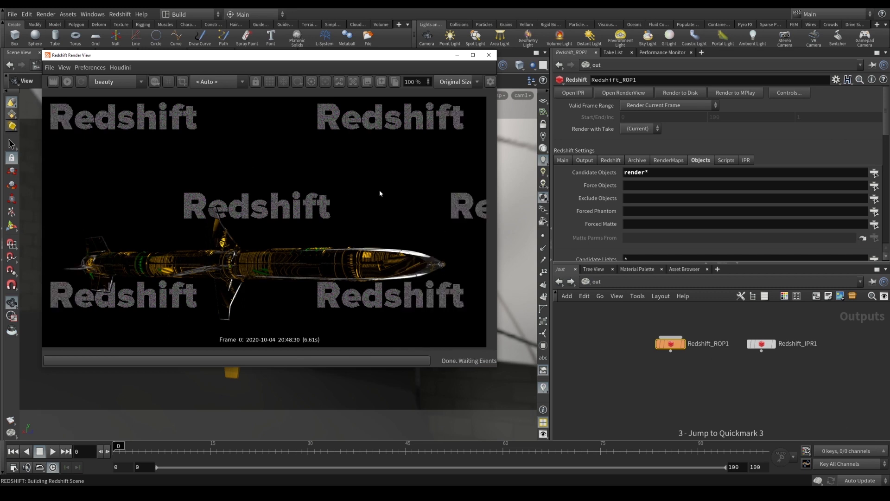
Step: Examine the missile render closely along the body, fins and nose in the Redshift RenderView
scroll(415, 278, up, 4)
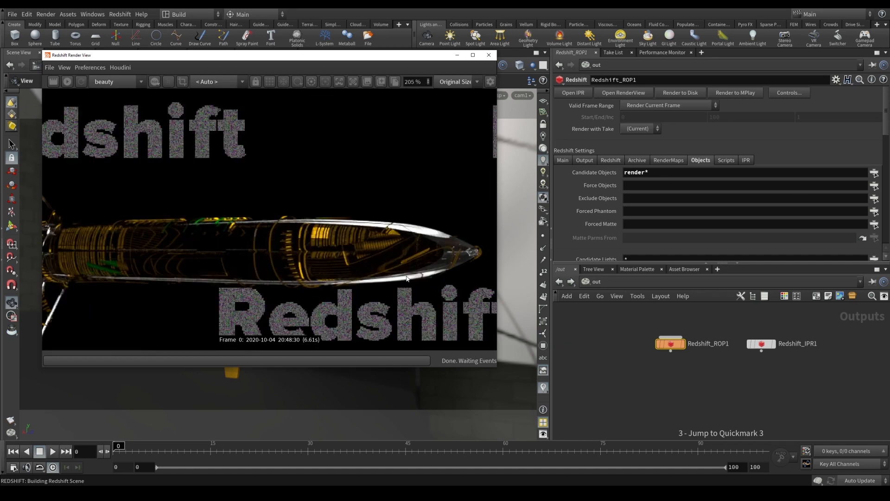
scroll(402, 279, down, 4)
scroll(310, 265, up, 2)
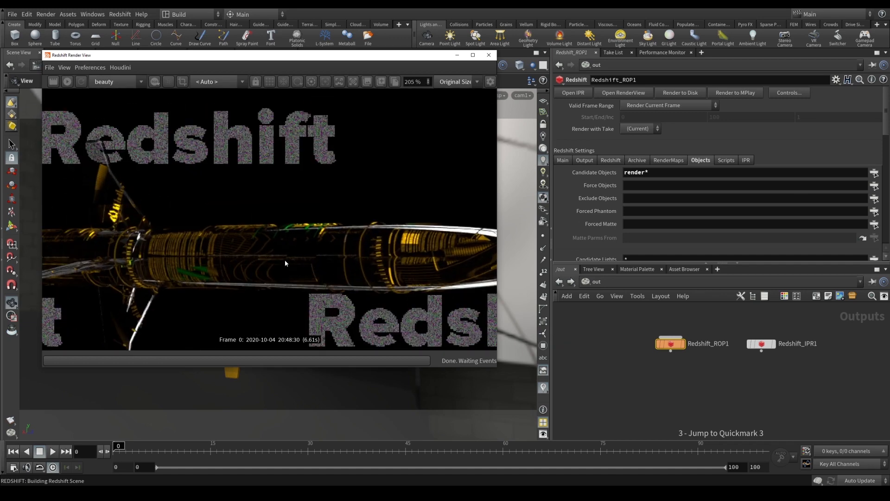
scroll(366, 265, down, 1)
scroll(371, 269, down, 2)
scroll(403, 281, up, 1)
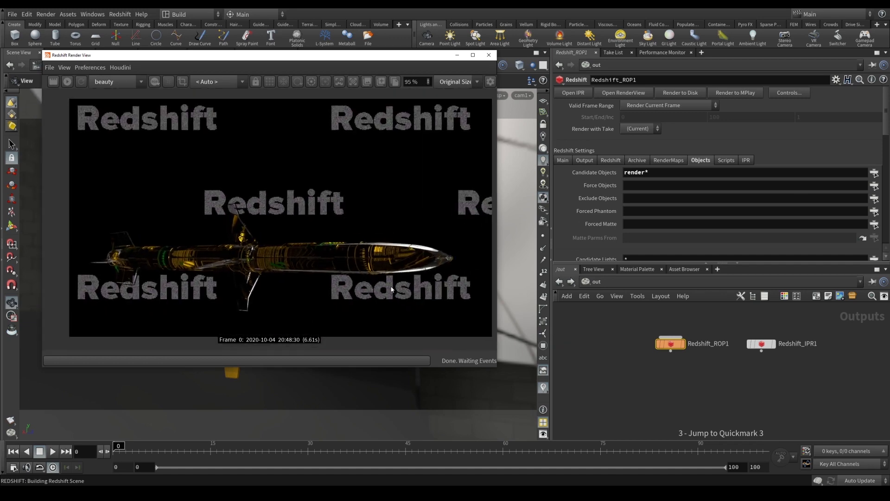
scroll(408, 282, up, 1)
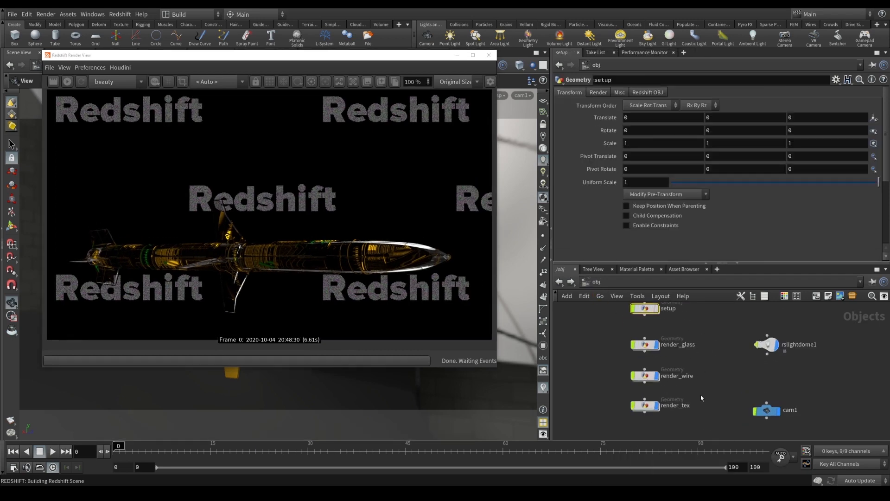
Step: At object level, set render_wire to render as strands with a Global Scale Multiplier of .08
click(644, 376)
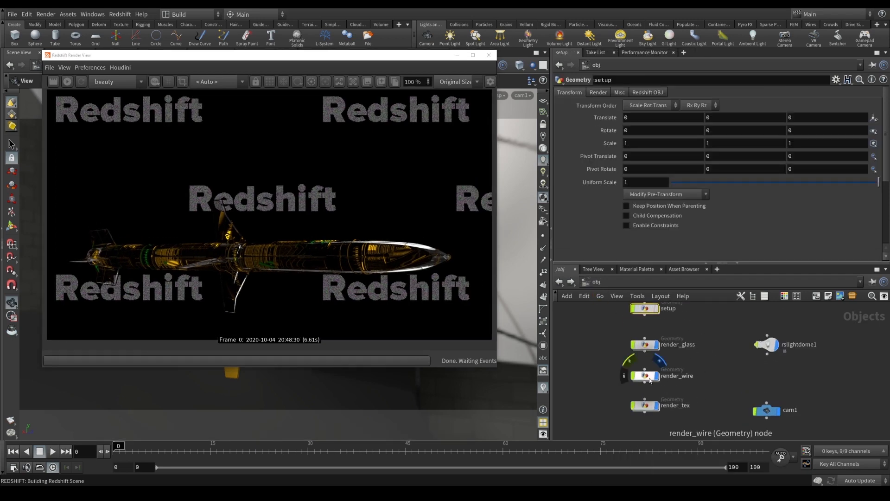
click(658, 93)
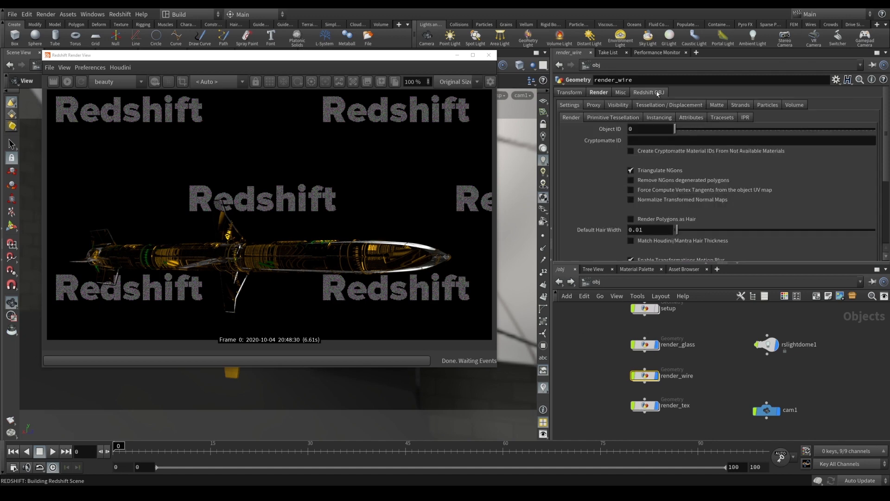
click(740, 107)
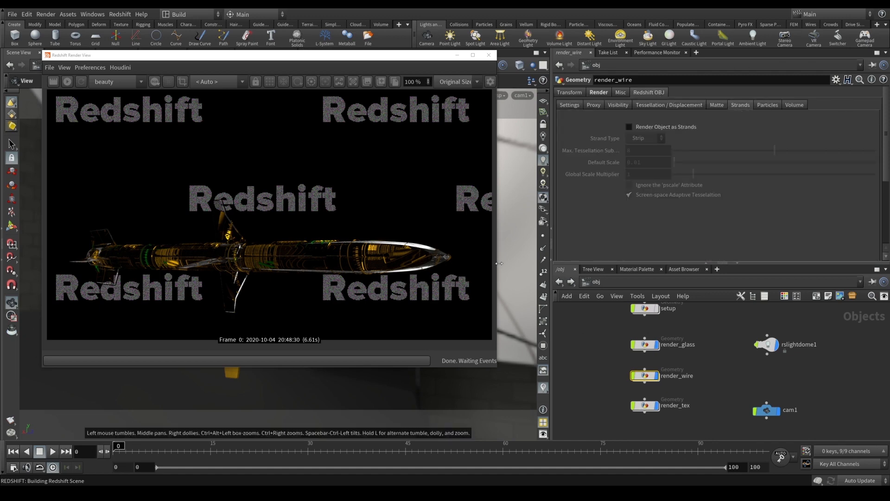
click(649, 129)
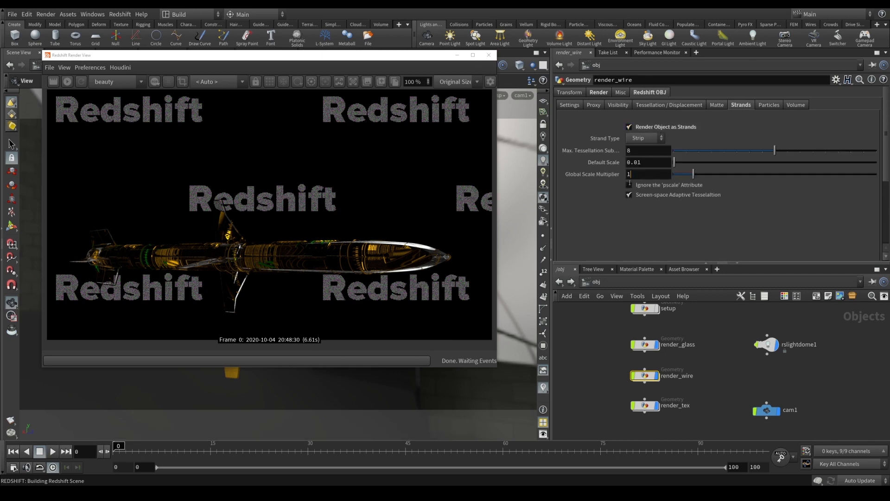
text(.08)
key(Return)
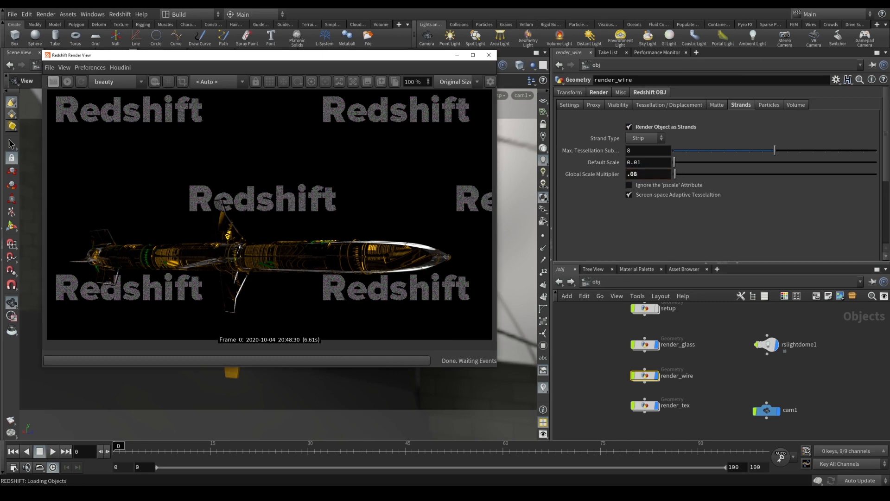
Step: Re-render the missile with the strand wires in the Redshift RenderView and inspect the wire thickness
click(54, 82)
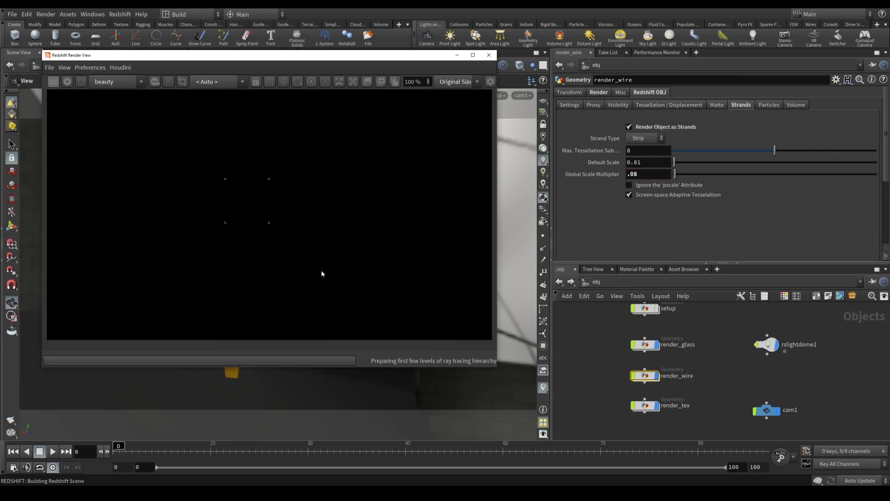
scroll(321, 273, up, 1)
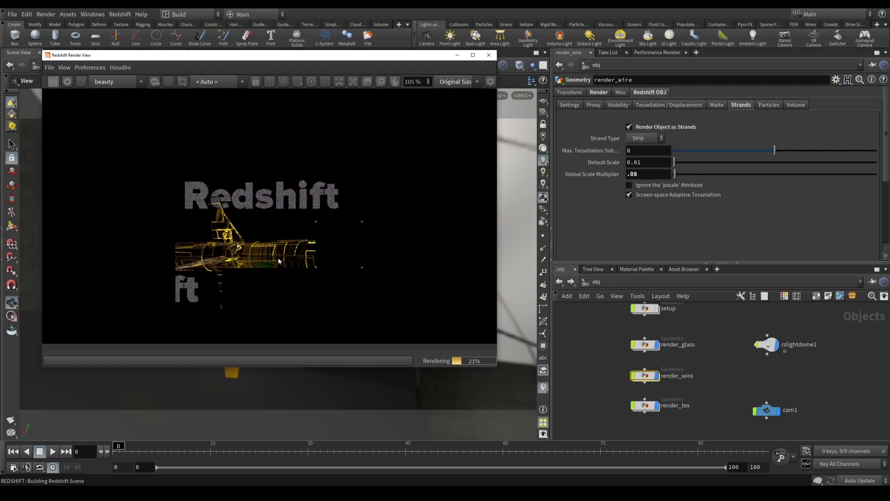
scroll(315, 270, up, 1)
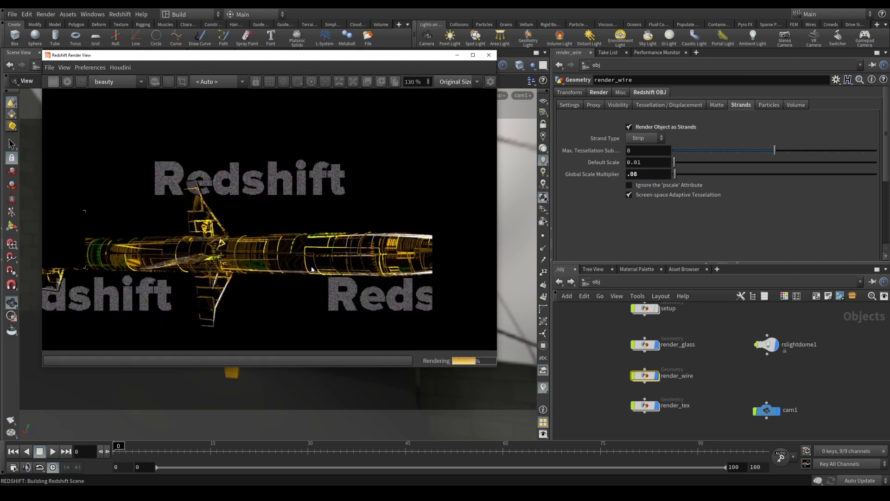
scroll(364, 275, down, 2)
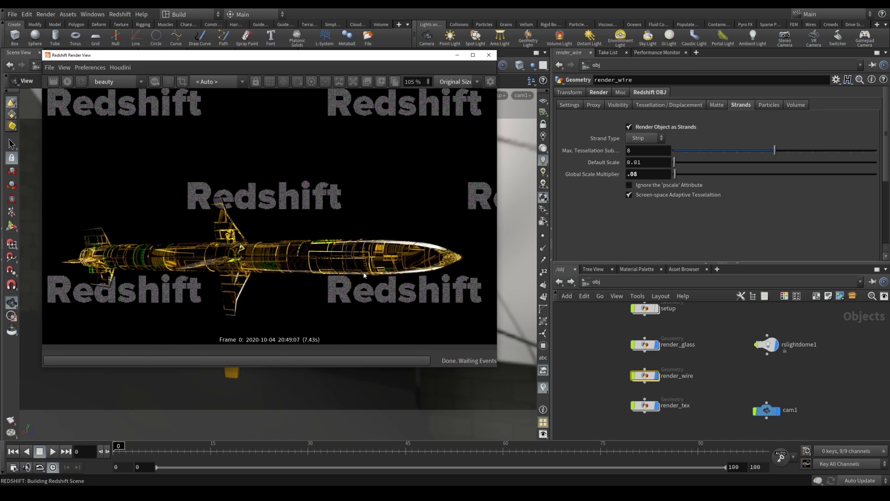
Step: Lock cam1 to the view, shift its framing of the missile slightly, re-render the frame and save the scene
click(542, 128)
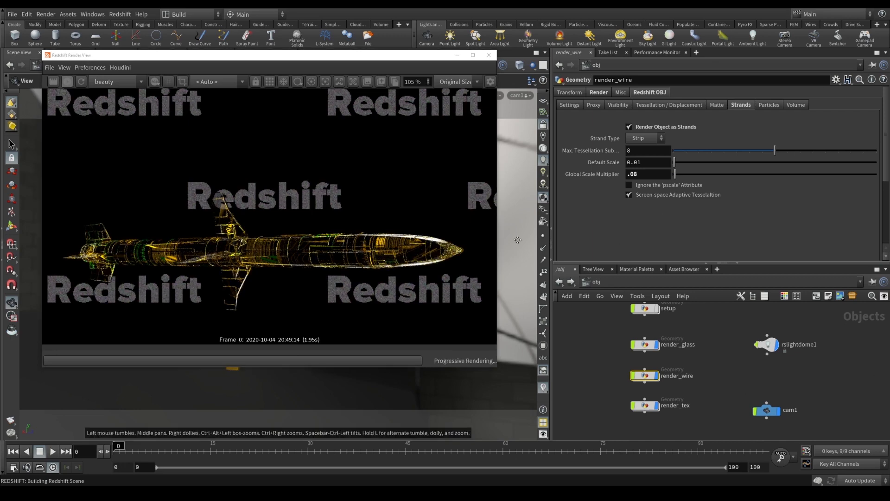
middle_drag(514, 238, 514, 231)
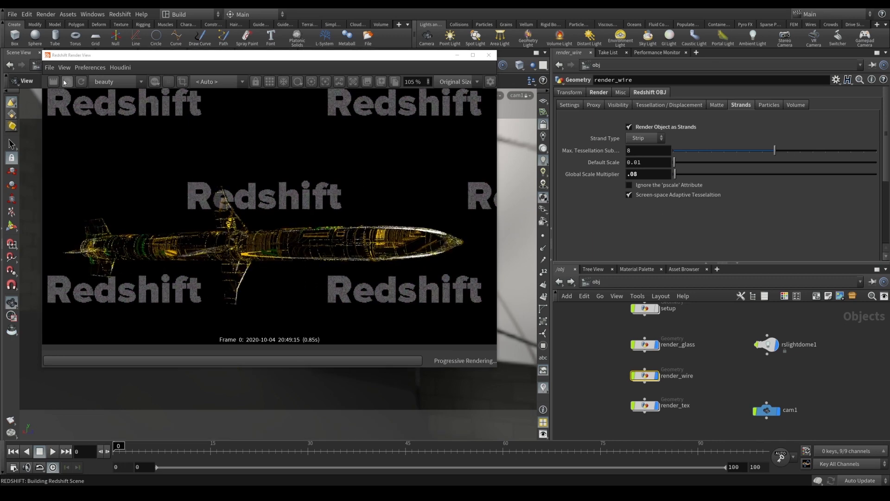
click(57, 82)
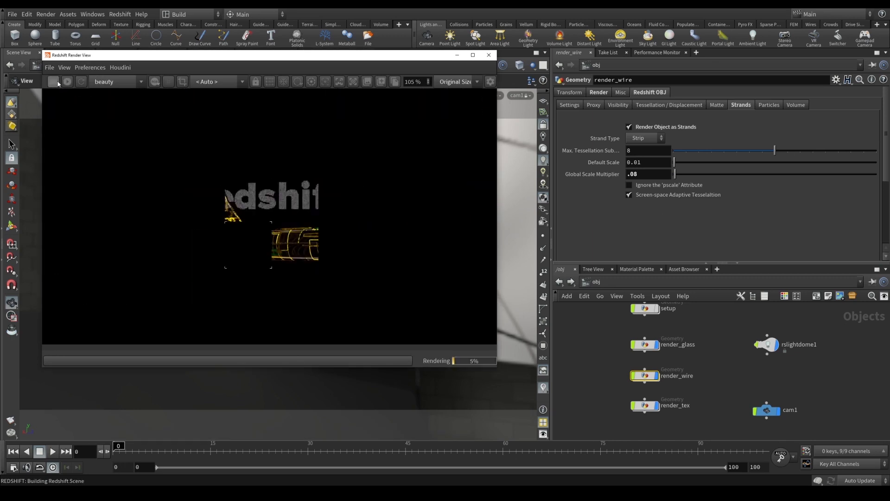
key(ctrl+s)
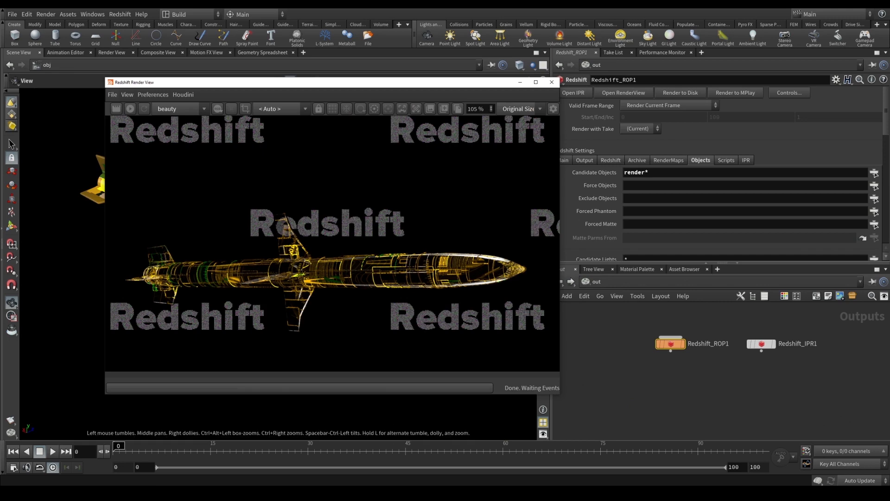
Step: Switch to the video player showing render_cover.mp4 and place it side by side with the Redshift RenderView
click(384, 493)
drag(519, 103, 708, 111)
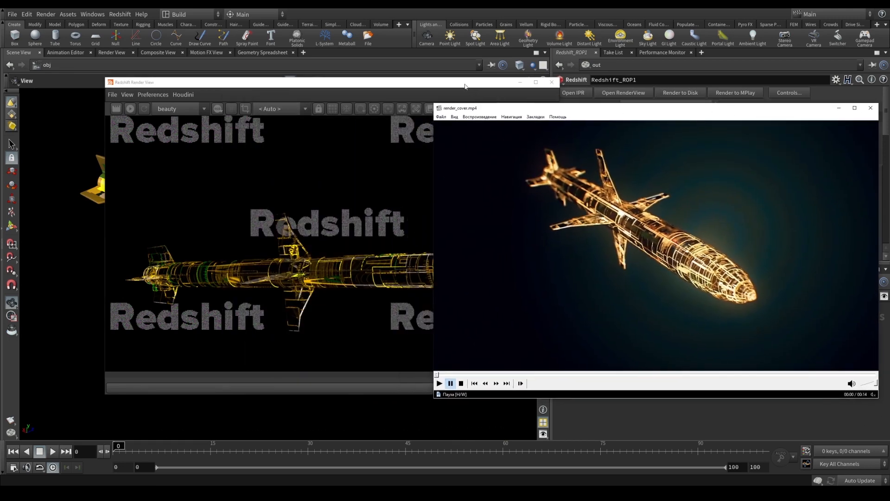
drag(465, 87, 371, 93)
click(385, 492)
drag(644, 112, 642, 120)
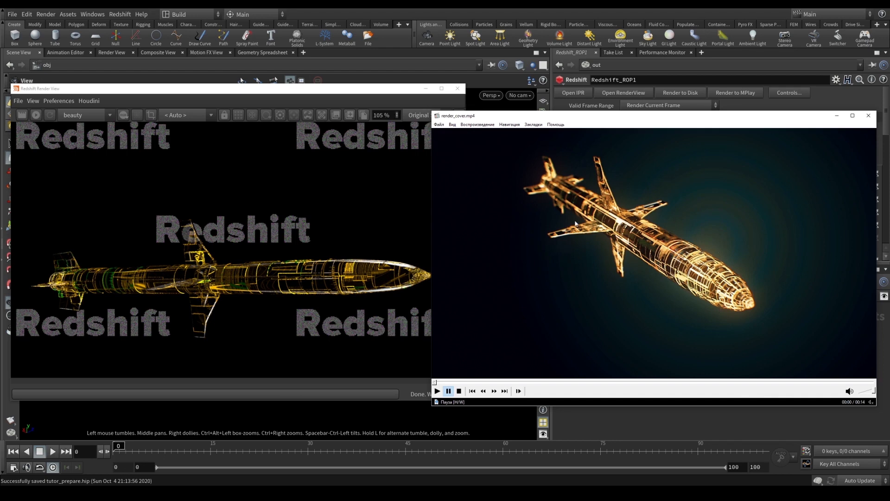
drag(661, 115, 672, 112)
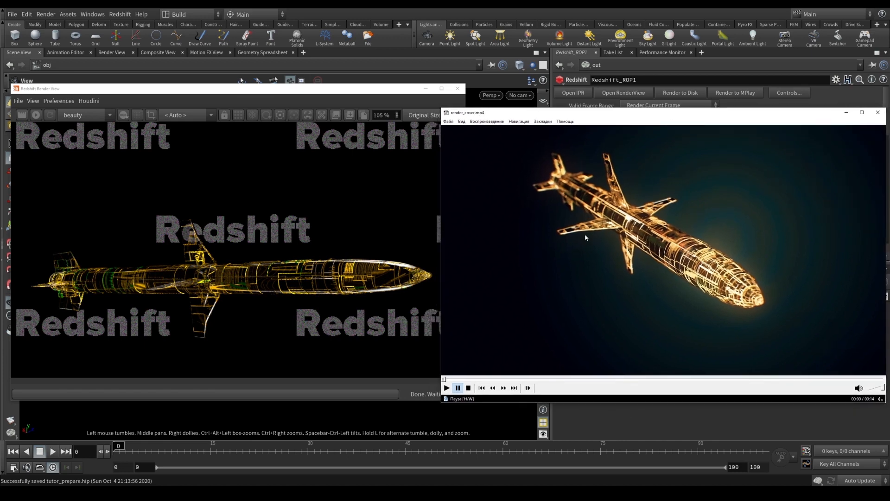
Step: Play render_cover.mp4 and skip through it to compare the finished missile animation with the current render
click(585, 361)
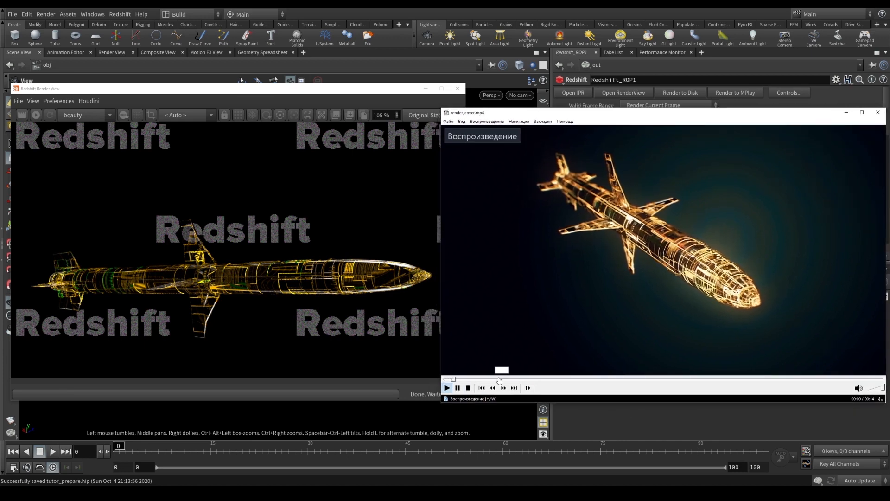
click(522, 379)
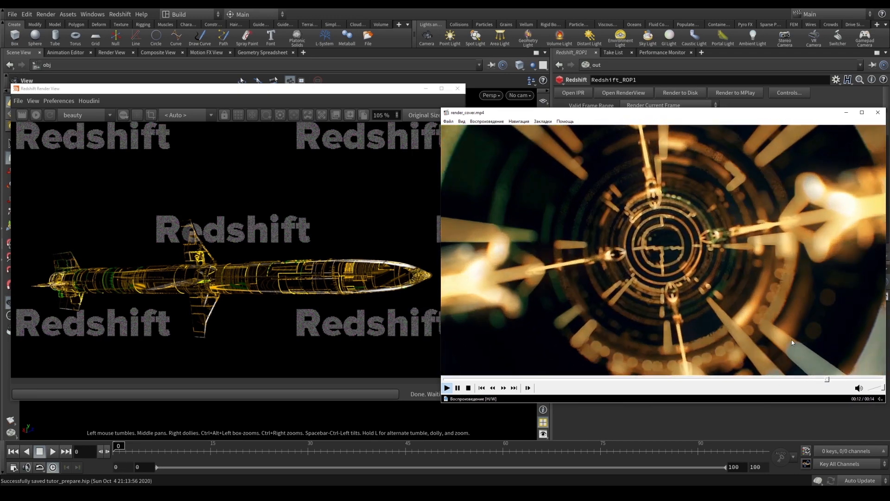
key(space)
click(740, 379)
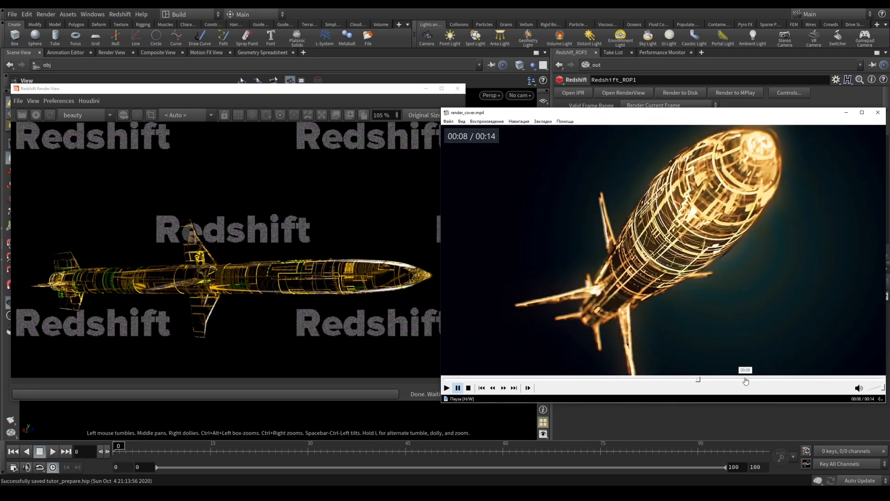
key(space)
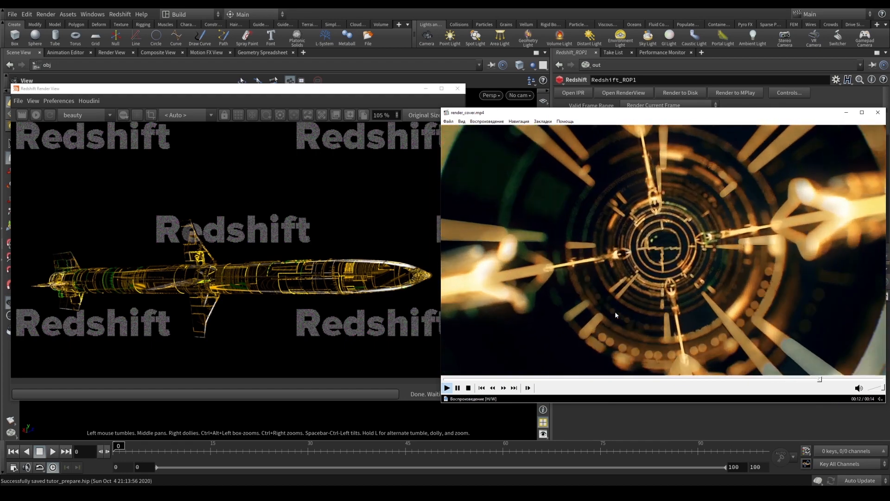
key(space)
key(space)
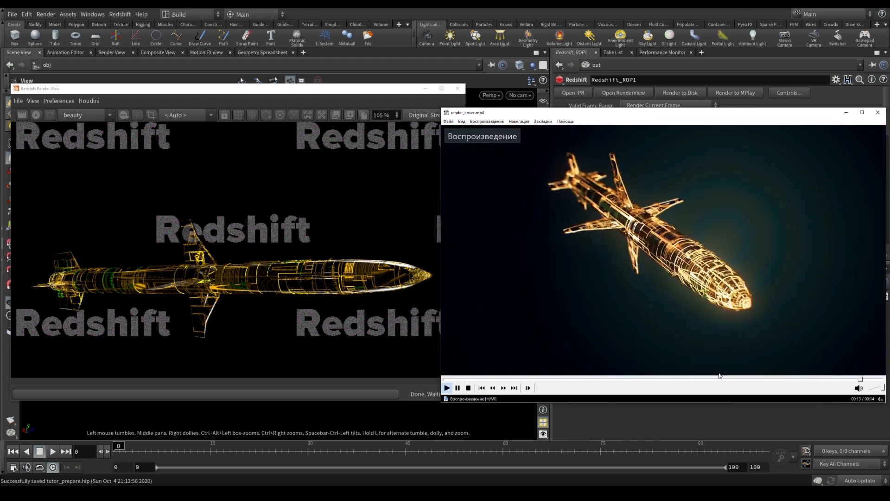
drag(657, 113, 658, 113)
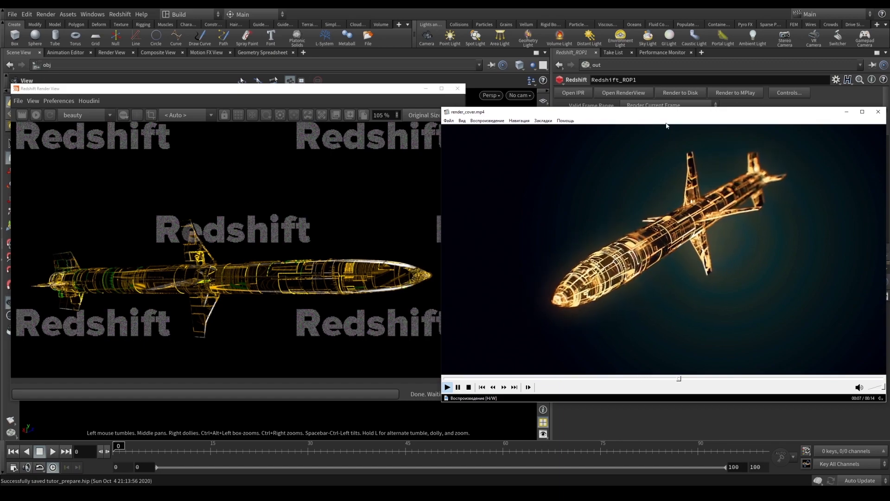
drag(653, 111, 592, 104)
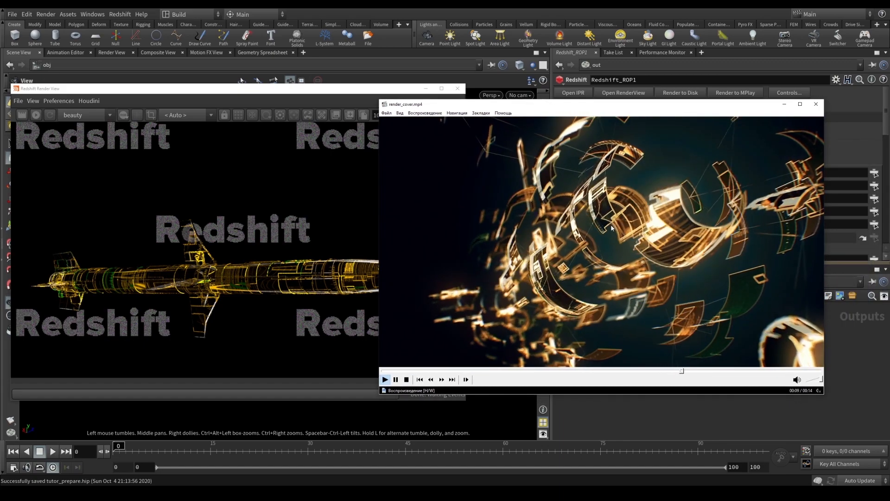